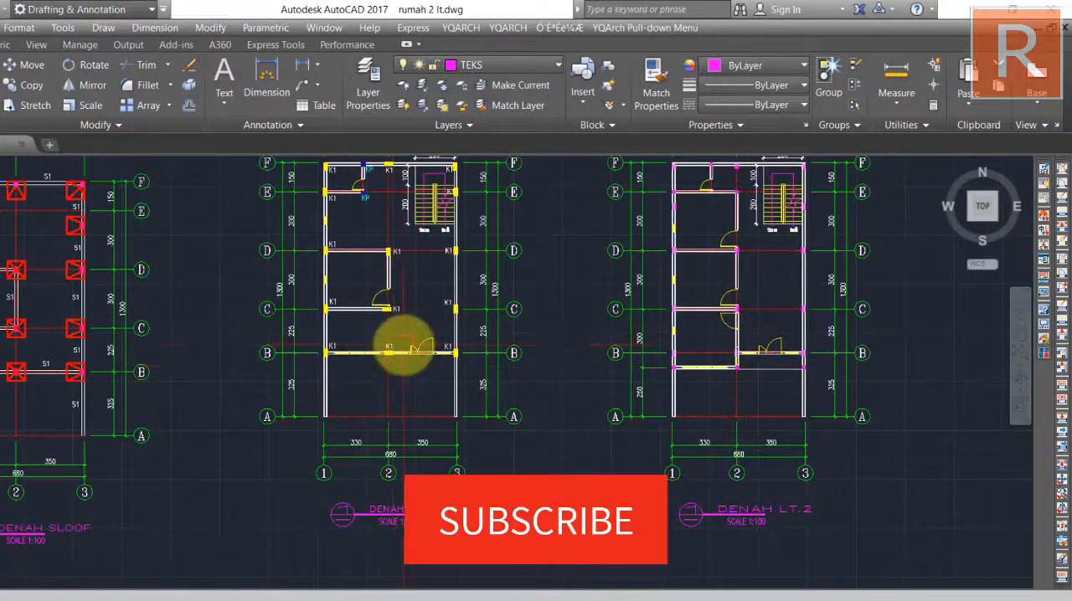
Copy the whole DENAH LT.2 floor plan with its grid, dimensions and title to the empty space directly above the original.
{"action": "mouse_move", "coordinate": [566, 346]}
{"action": "middle_mouse_down"}
{"action": "mouse_move", "coordinate": [411, 363]}
{"action": "mouse_move", "coordinate": [202, 358]}
{"action": "mouse_move", "coordinate": [210, 383]}
{"action": "middle_mouse_up"}
{"action": "middle_click_drag", "start_coordinate": [318, 384], "coordinate": [364, 412]}
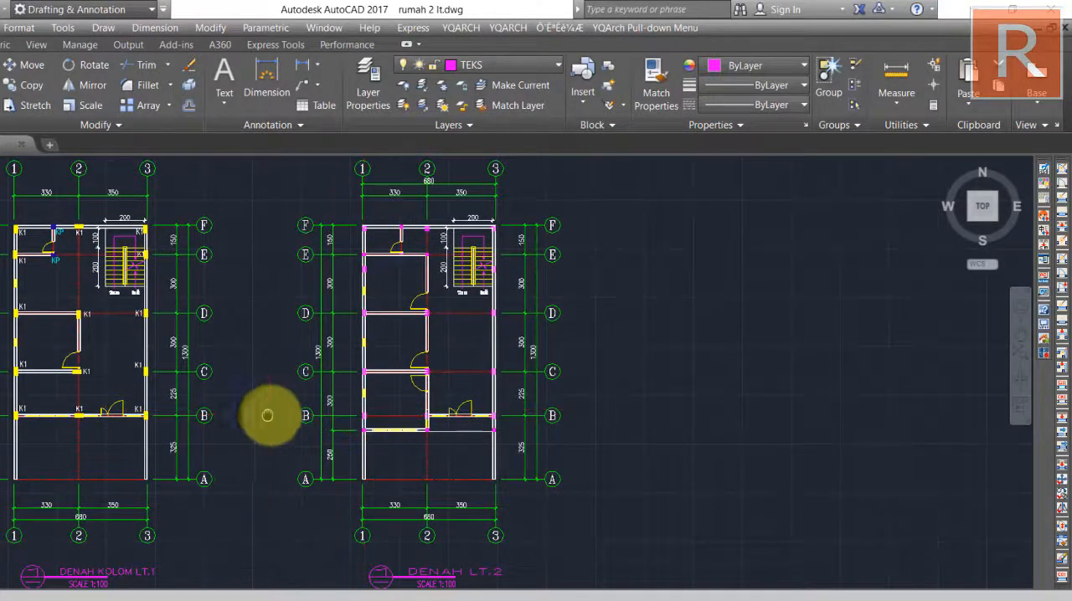
{"action": "scroll", "coordinate": [308, 404], "scroll_direction": "down", "scroll_amount": 3}
{"action": "middle_click_drag", "start_coordinate": [308, 403], "coordinate": [289, 403]}
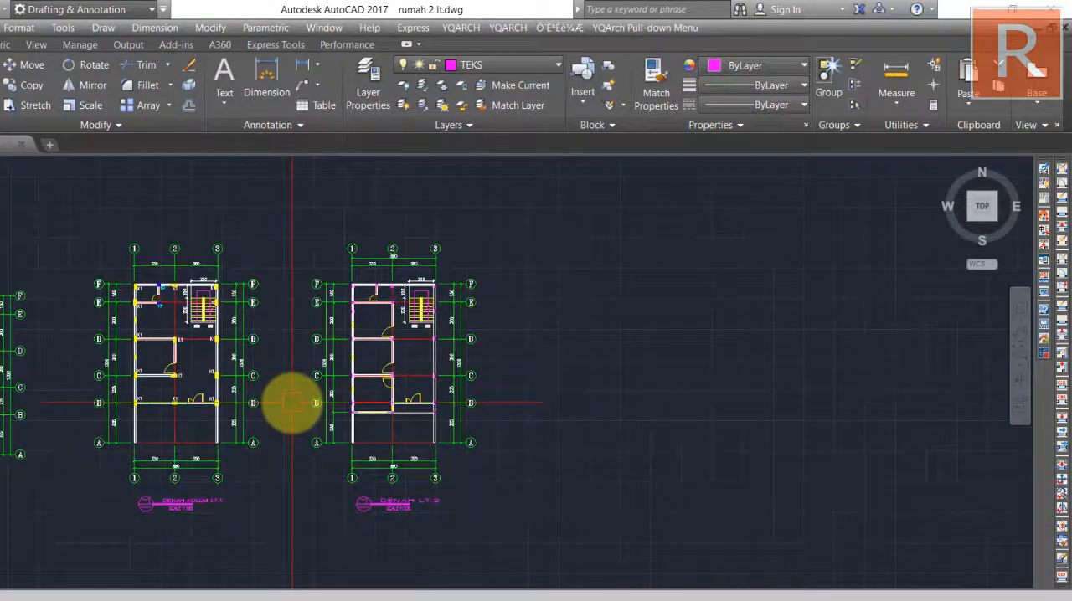
{"action": "left_click", "coordinate": [297, 205]}
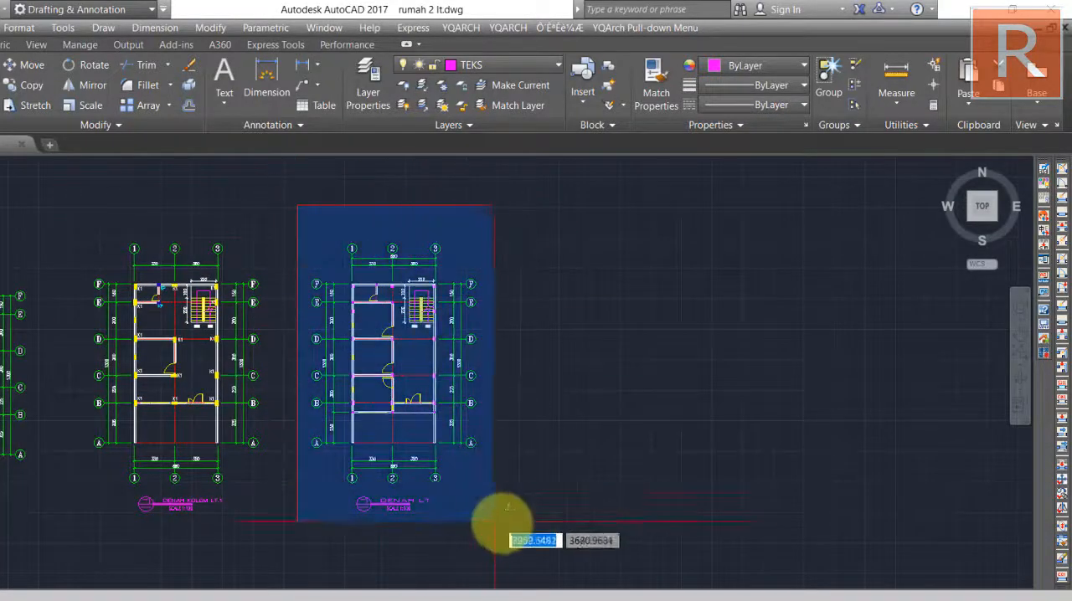
{"action": "left_click", "coordinate": [554, 526]}
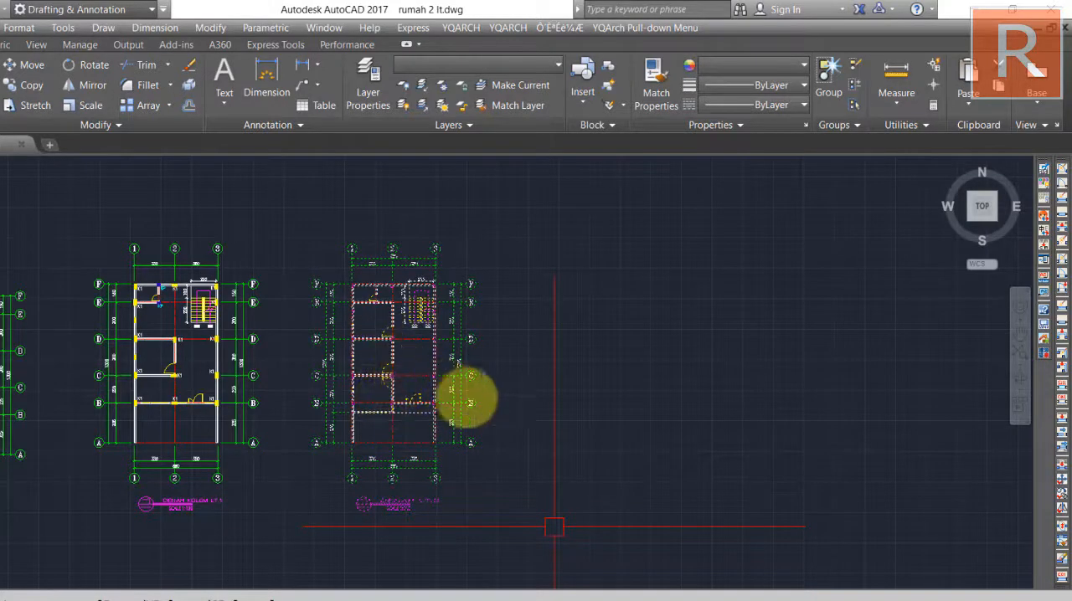
{"action": "type", "text": "co"}
{"action": "key", "text": "Return"}
{"action": "scroll", "coordinate": [415, 357], "scroll_direction": "down", "scroll_amount": 6}
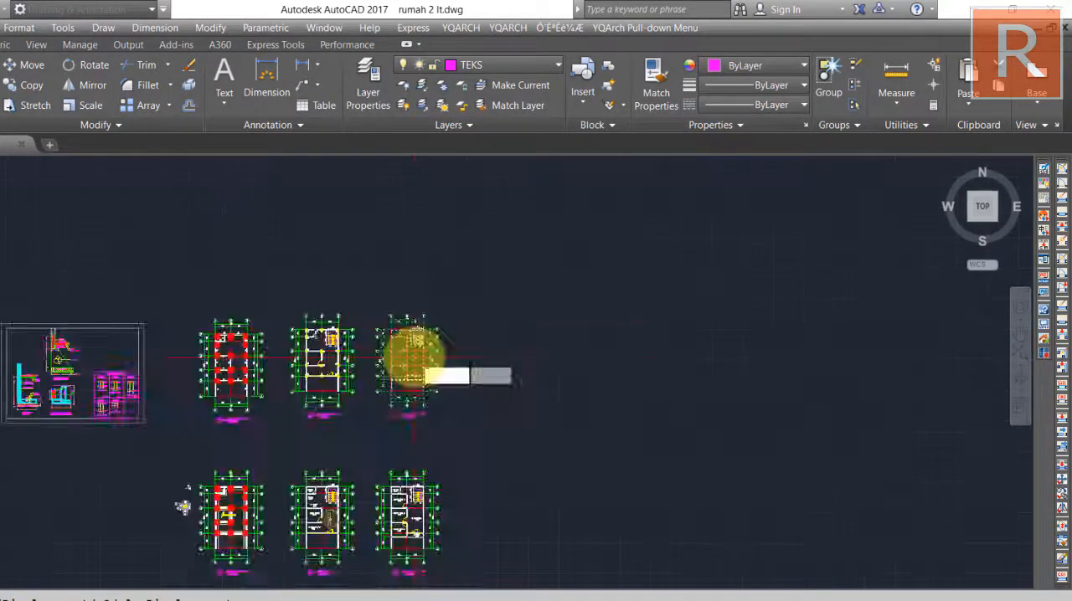
{"action": "middle_click_drag", "start_coordinate": [417, 357], "coordinate": [452, 481]}
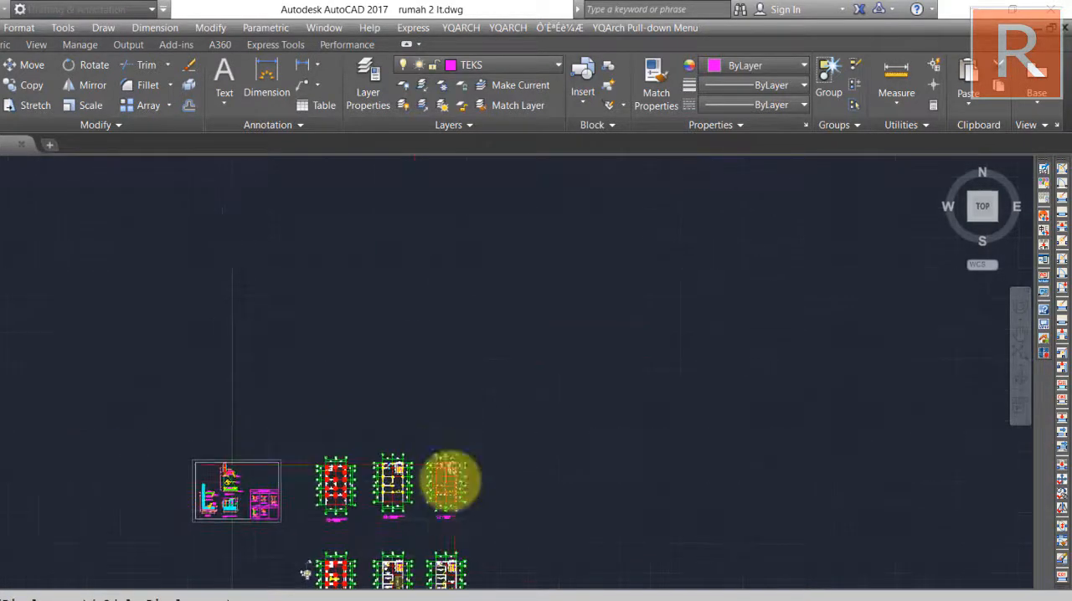
{"action": "left_click", "coordinate": [448, 401]}
Change the copied plan's drawing title to DENAH BALOK LT.2.
{"action": "scroll", "coordinate": [448, 402], "scroll_direction": "up", "scroll_amount": 10}
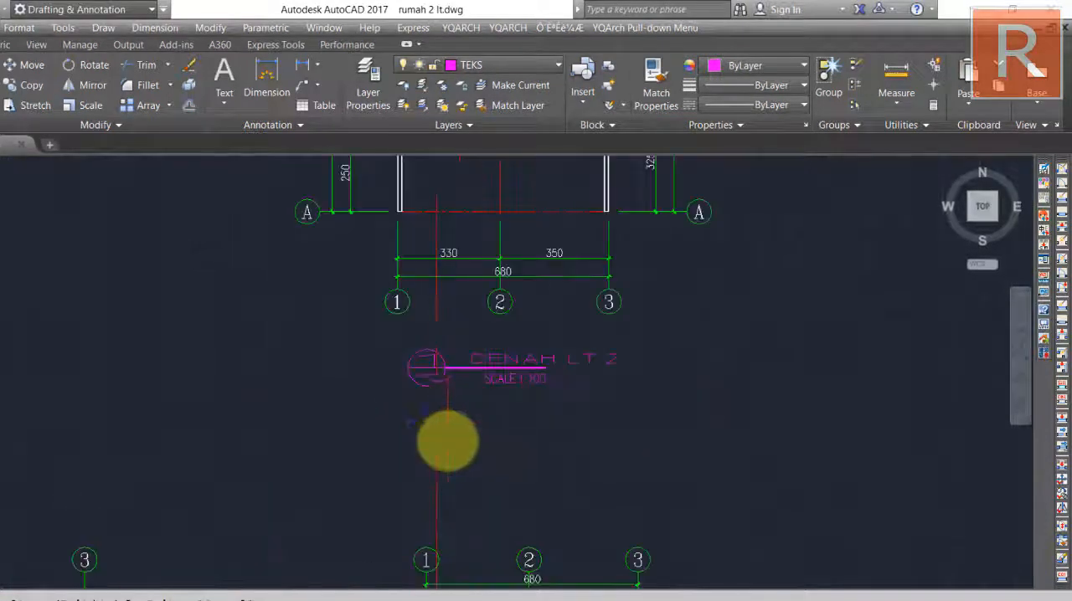
{"action": "double_click", "coordinate": [449, 405]}
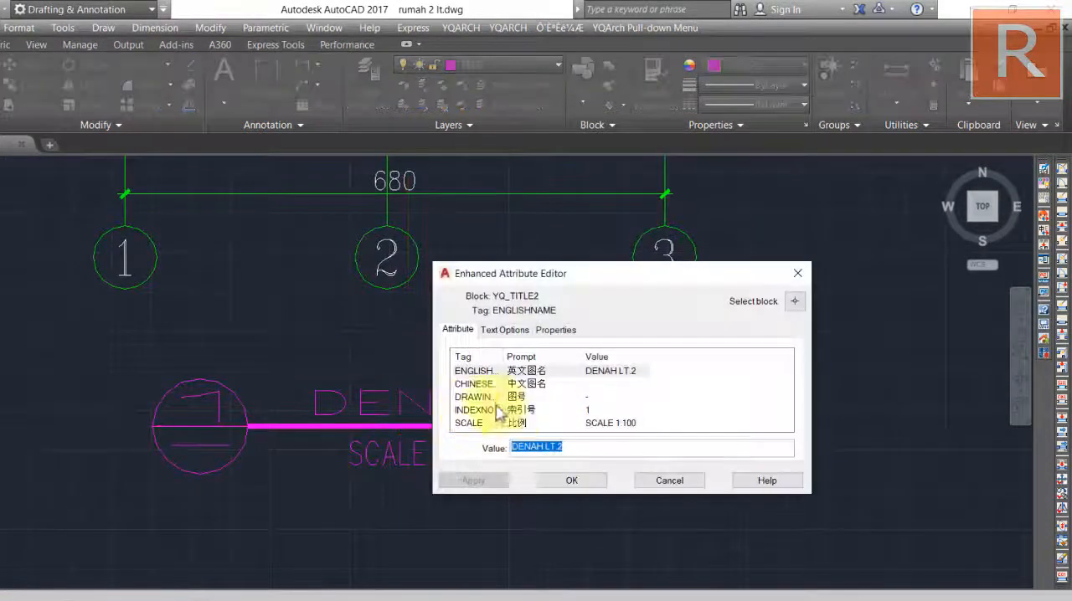
{"action": "left_click", "coordinate": [545, 448]}
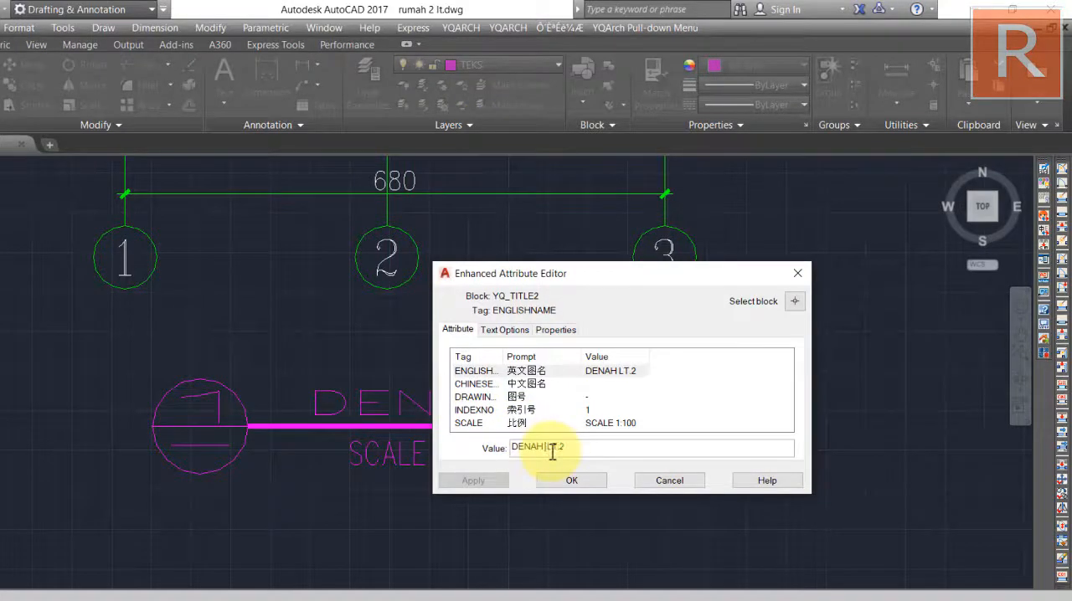
{"action": "type", "text": "B"}
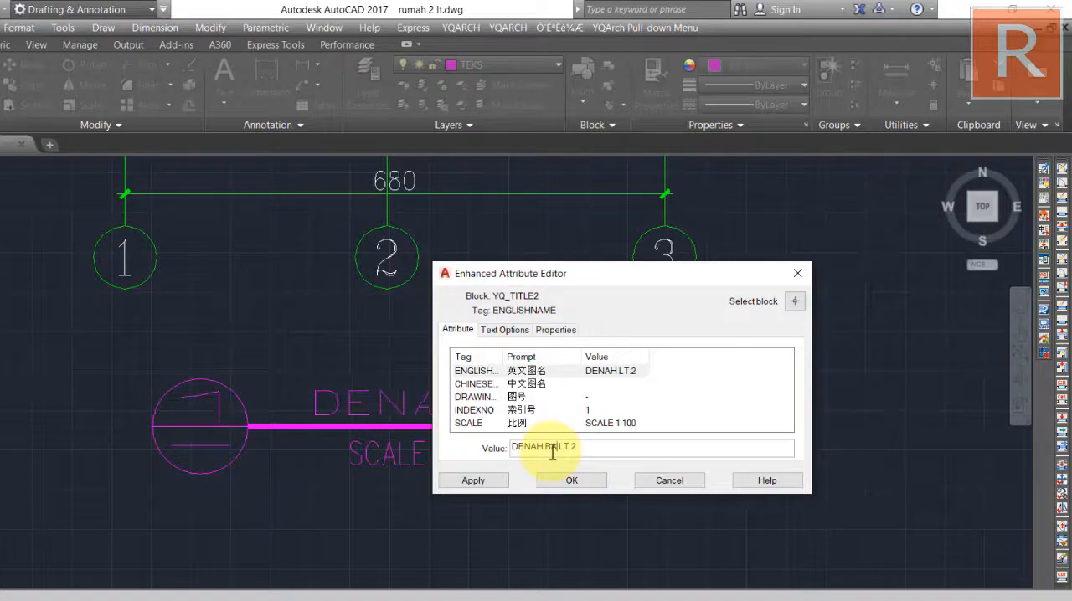
{"action": "type", "text": "ALOK"}
{"action": "left_click", "coordinate": [578, 479]}
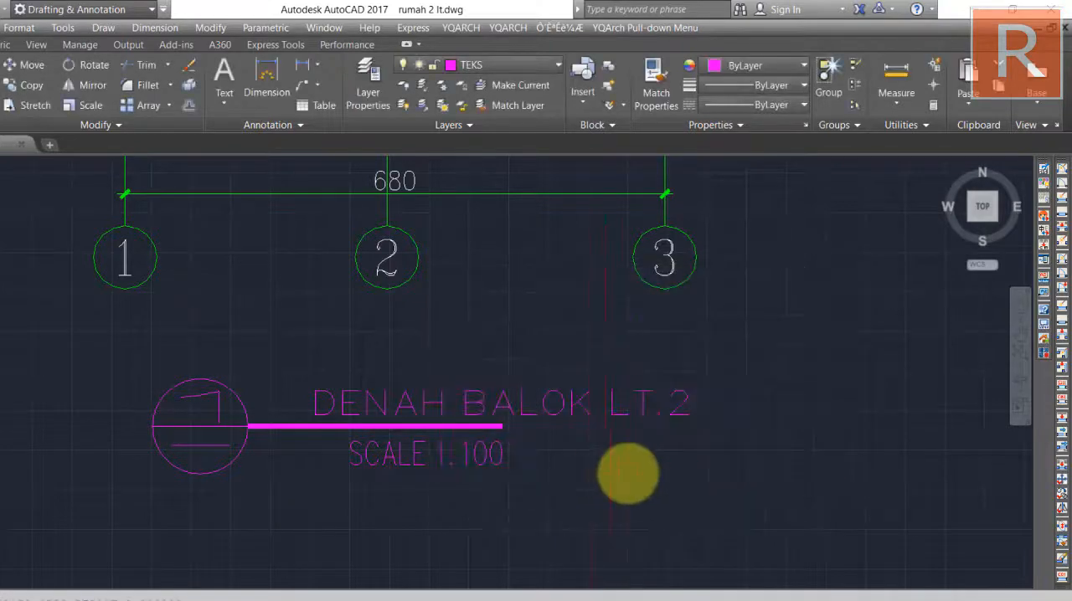
Examine the overall layout of the copied beam plan, including its walls, columns and staircase.
{"action": "scroll", "coordinate": [607, 507], "scroll_direction": "down", "scroll_amount": 4}
{"action": "middle_click_drag", "start_coordinate": [609, 506], "coordinate": [485, 498]}
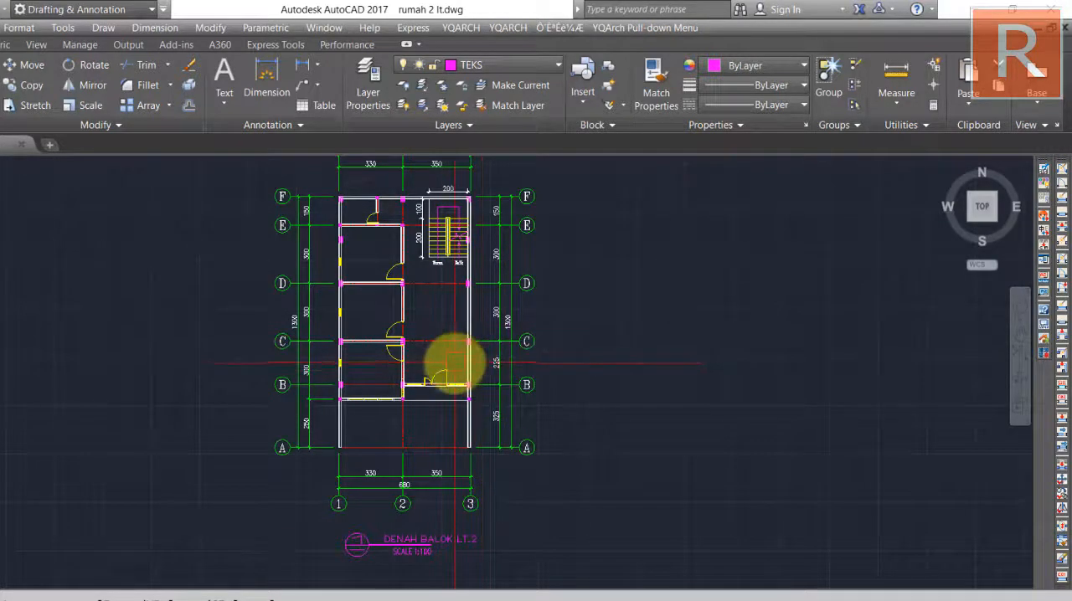
{"action": "middle_click_drag", "start_coordinate": [454, 364], "coordinate": [463, 423]}
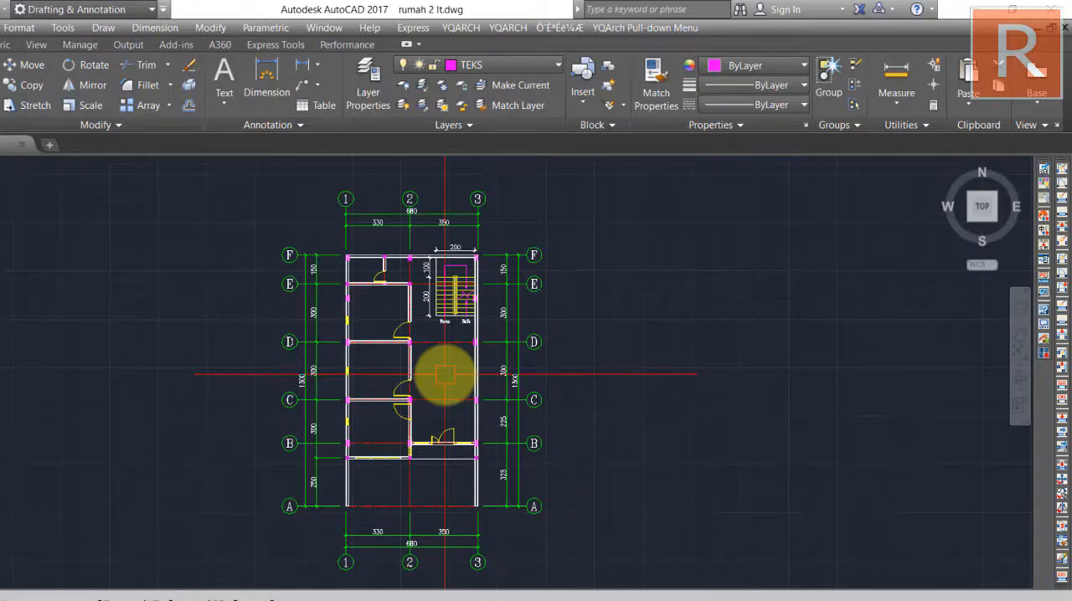
{"action": "scroll", "coordinate": [394, 301], "scroll_direction": "up", "scroll_amount": 2}
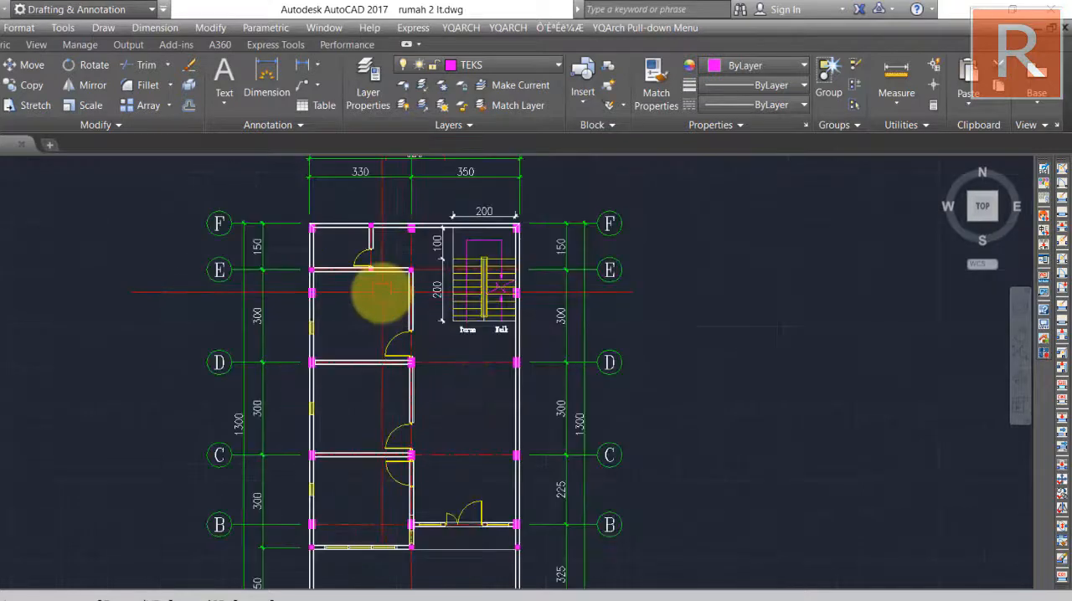
{"action": "middle_click_drag", "start_coordinate": [376, 294], "coordinate": [356, 324]}
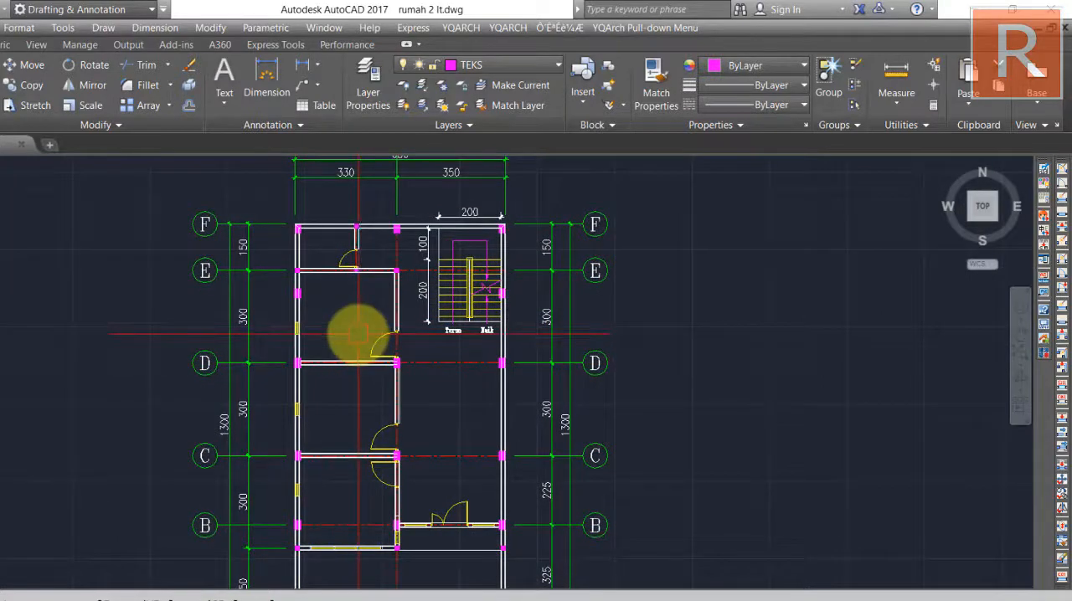
Compare the beam plan with the column plans and the room-labelled floor plans below it.
{"action": "scroll", "coordinate": [376, 271], "scroll_direction": "down", "scroll_amount": 3}
{"action": "scroll", "coordinate": [421, 216], "scroll_direction": "down", "scroll_amount": 9}
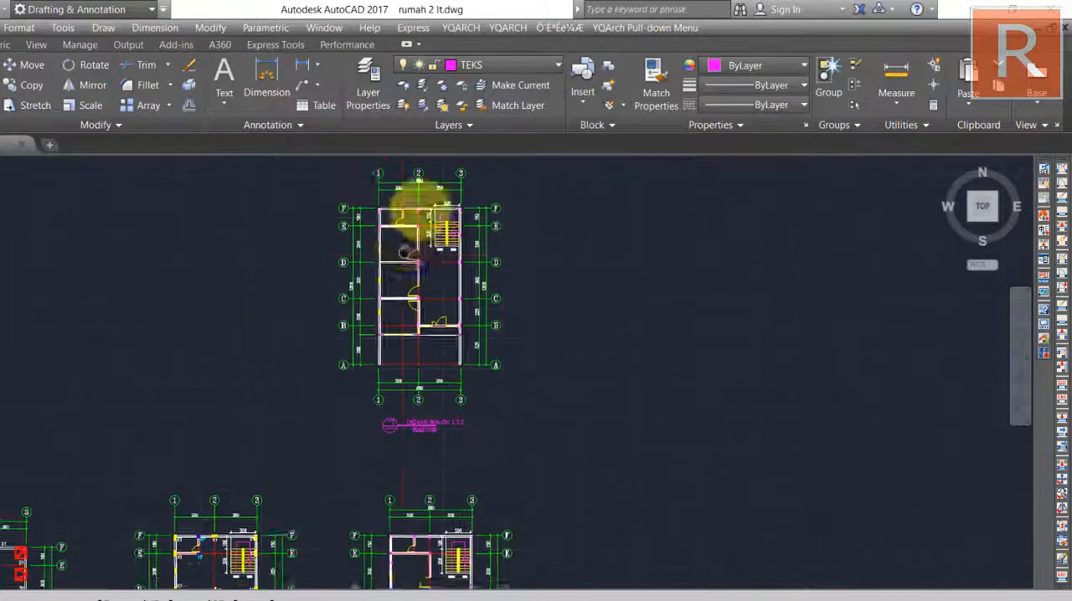
{"action": "middle_click_drag", "start_coordinate": [426, 360], "coordinate": [435, 271]}
{"action": "scroll", "coordinate": [441, 311], "scroll_direction": "up", "scroll_amount": 6}
{"action": "mouse_move", "coordinate": [440, 316]}
{"action": "middle_mouse_down"}
{"action": "mouse_move", "coordinate": [475, 363]}
{"action": "mouse_move", "coordinate": [475, 277]}
{"action": "middle_mouse_up"}
{"action": "scroll", "coordinate": [481, 390], "scroll_direction": "up", "scroll_amount": 2}
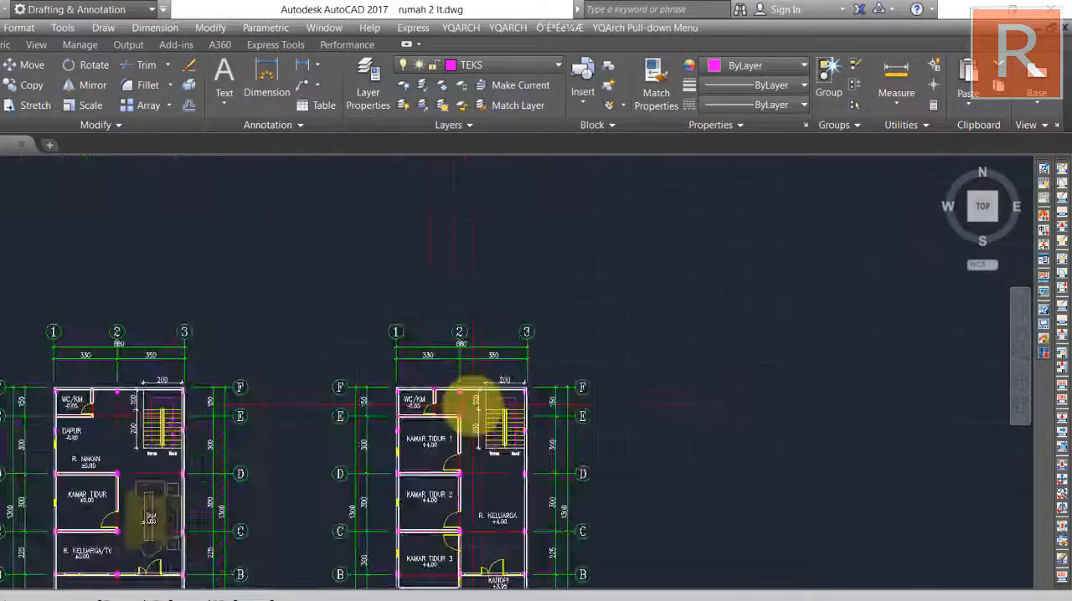
{"action": "scroll", "coordinate": [439, 409], "scroll_direction": "up", "scroll_amount": 4}
{"action": "scroll", "coordinate": [409, 416], "scroll_direction": "down", "scroll_amount": 4}
{"action": "mouse_move", "coordinate": [409, 416]}
{"action": "middle_mouse_down"}
{"action": "mouse_move", "coordinate": [418, 383]}
{"action": "mouse_move", "coordinate": [428, 589]}
{"action": "middle_mouse_up"}
{"action": "scroll", "coordinate": [427, 418], "scroll_direction": "up", "scroll_amount": 4}
{"action": "scroll", "coordinate": [418, 394], "scroll_direction": "down", "scroll_amount": 7}
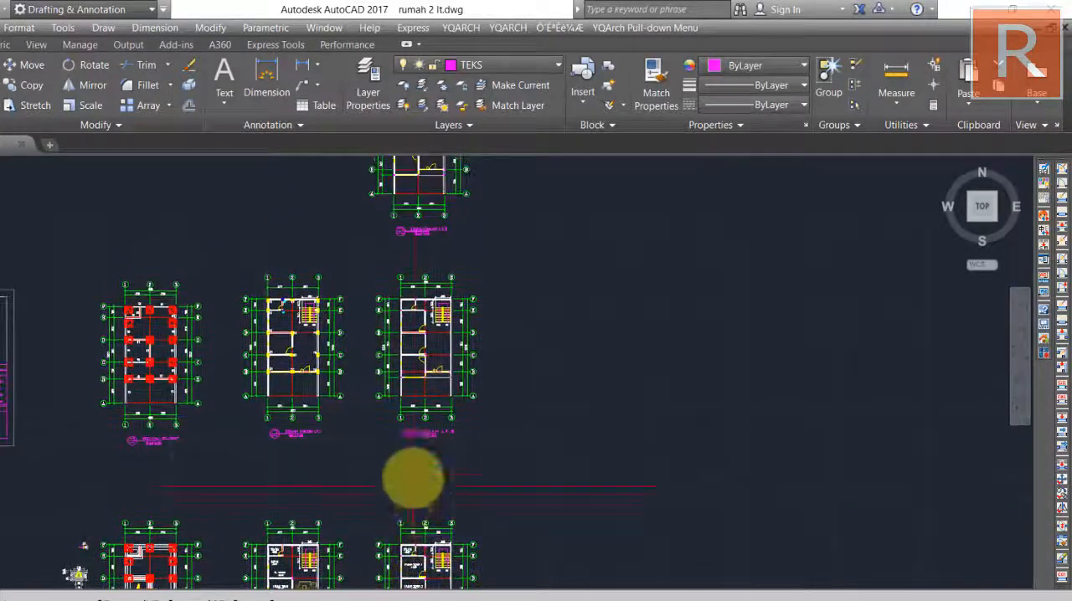
{"action": "middle_click_drag", "start_coordinate": [417, 268], "coordinate": [414, 383]}
{"action": "scroll", "coordinate": [418, 245], "scroll_direction": "up", "scroll_amount": 3}
{"action": "scroll", "coordinate": [417, 245], "scroll_direction": "up", "scroll_amount": 2}
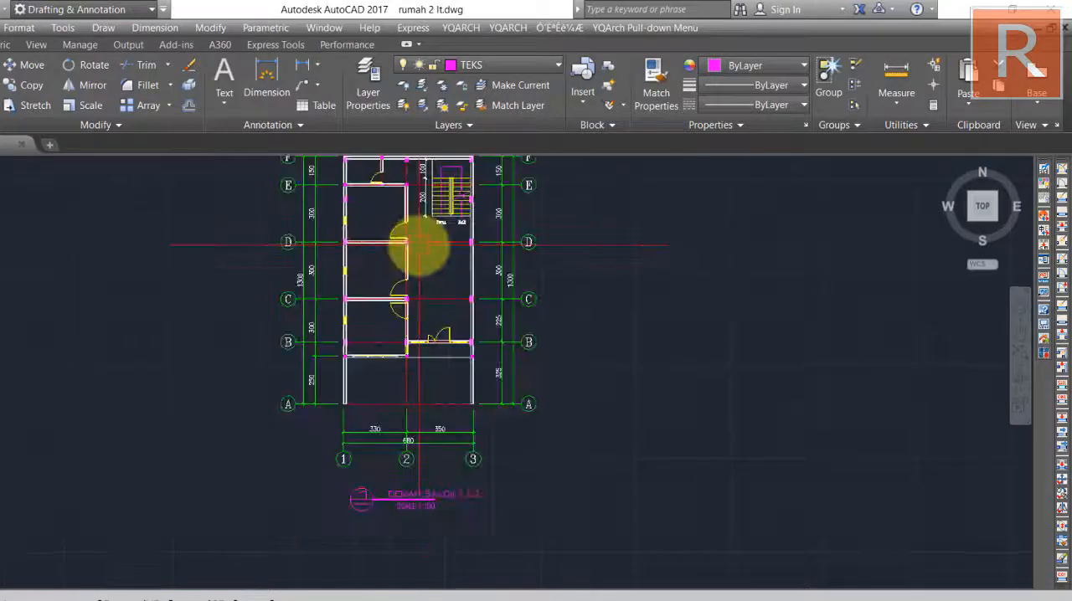
Examine the column and wall positions along grid lines A to F and 1 to 3 of the beam plan.
{"action": "middle_click_drag", "start_coordinate": [419, 246], "coordinate": [407, 335]}
{"action": "scroll", "coordinate": [381, 315], "scroll_direction": "up", "scroll_amount": 2}
{"action": "mouse_move", "coordinate": [351, 313]}
{"action": "middle_mouse_down"}
{"action": "mouse_move", "coordinate": [365, 328]}
{"action": "mouse_move", "coordinate": [307, 318]}
{"action": "mouse_move", "coordinate": [342, 186]}
{"action": "middle_mouse_up"}
{"action": "middle_click_drag", "start_coordinate": [378, 339], "coordinate": [389, 432]}
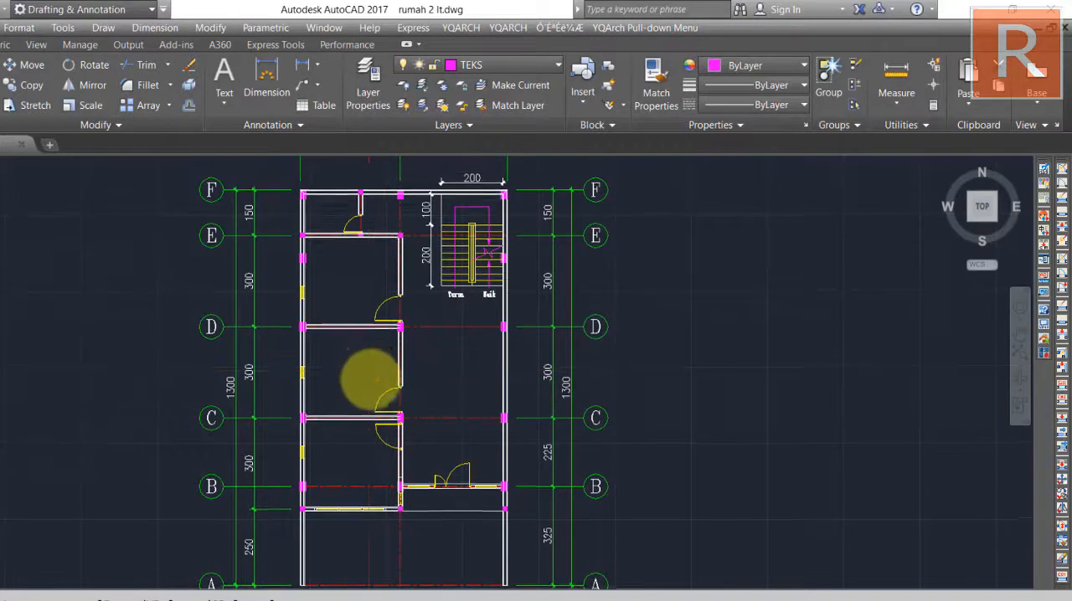
{"action": "middle_click_drag", "start_coordinate": [371, 375], "coordinate": [384, 430]}
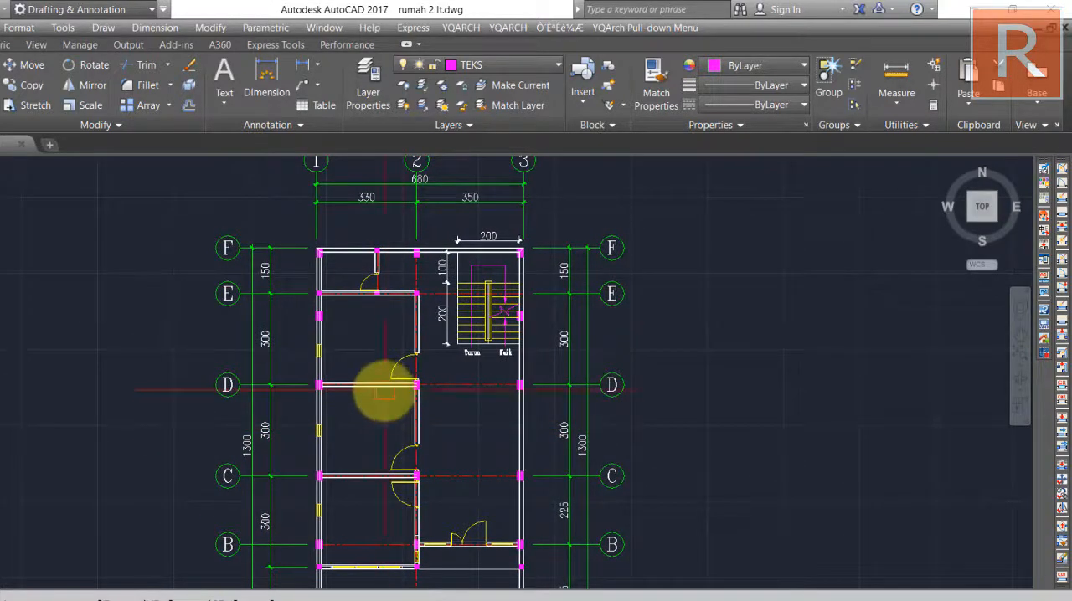
{"action": "middle_click_drag", "start_coordinate": [382, 390], "coordinate": [369, 417]}
{"action": "scroll", "coordinate": [362, 353], "scroll_direction": "up", "scroll_amount": 2}
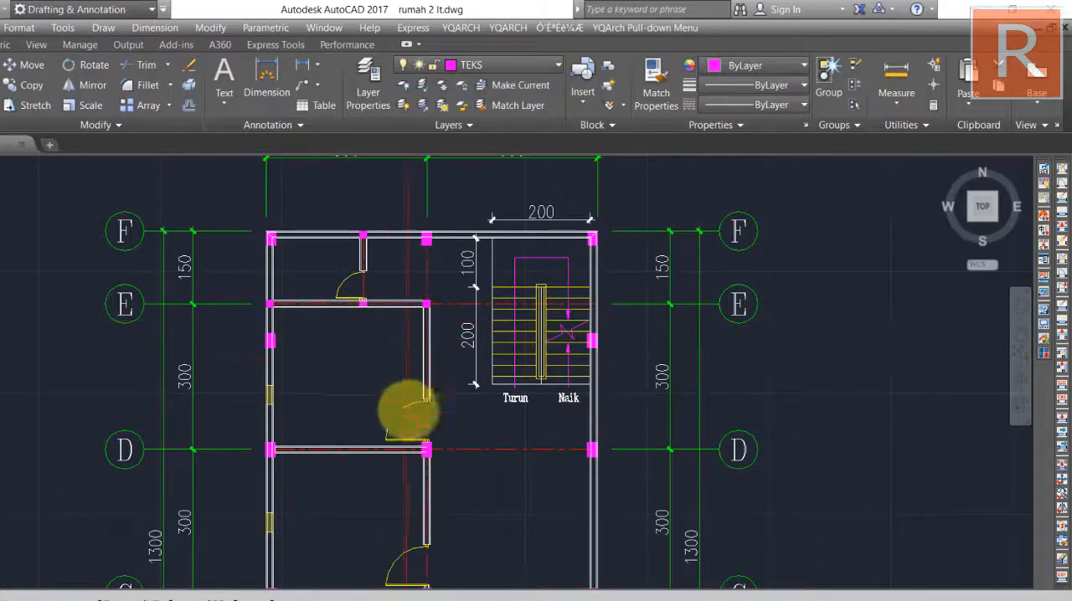
{"action": "middle_click_drag", "start_coordinate": [411, 411], "coordinate": [411, 223]}
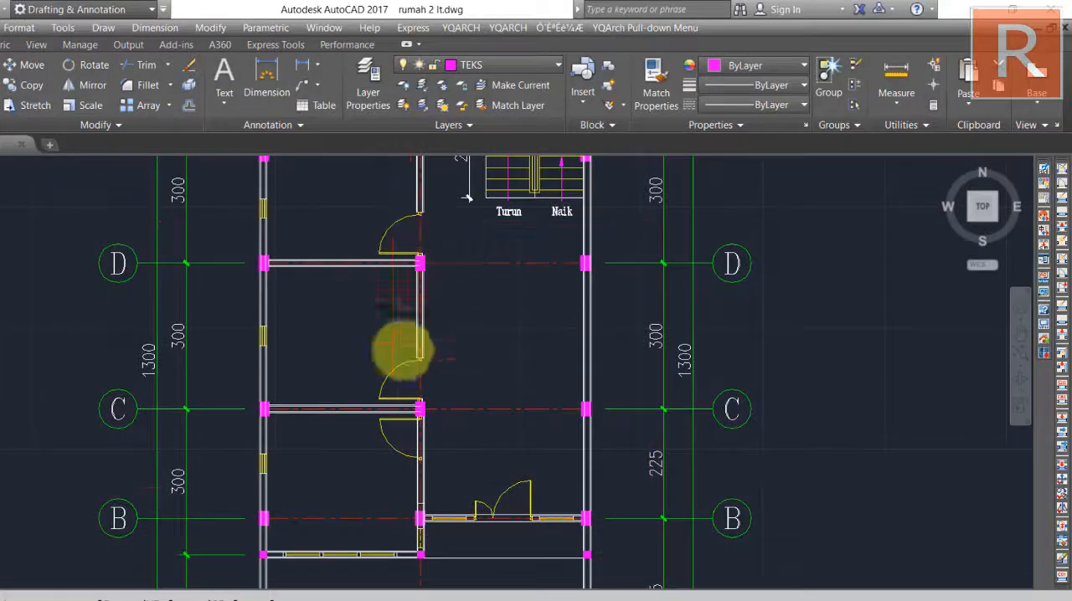
{"action": "middle_click_drag", "start_coordinate": [425, 491], "coordinate": [425, 561]}
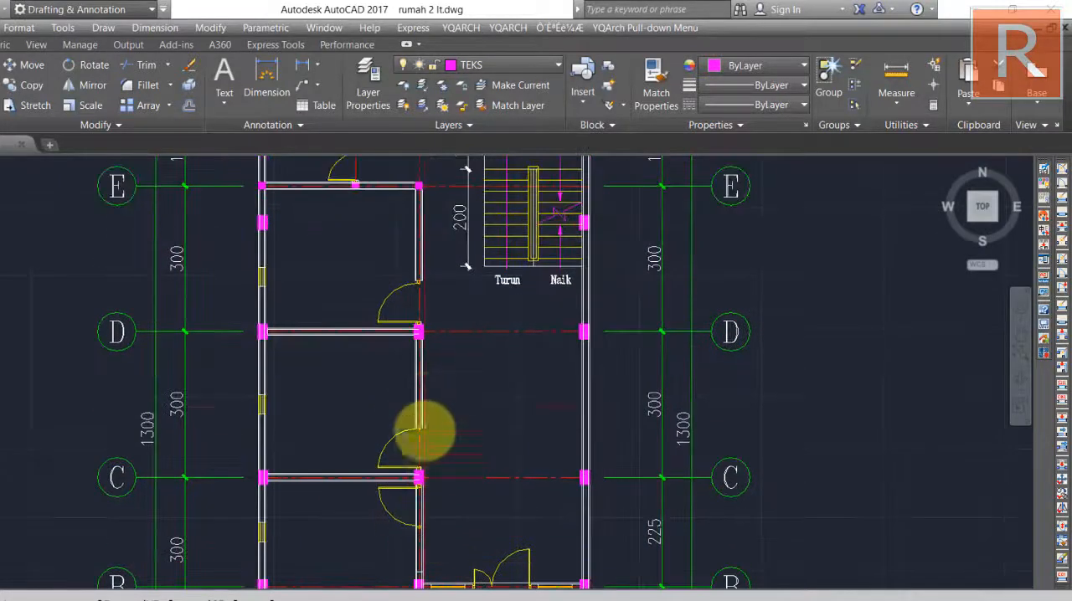
{"action": "middle_click_drag", "start_coordinate": [426, 363], "coordinate": [423, 460]}
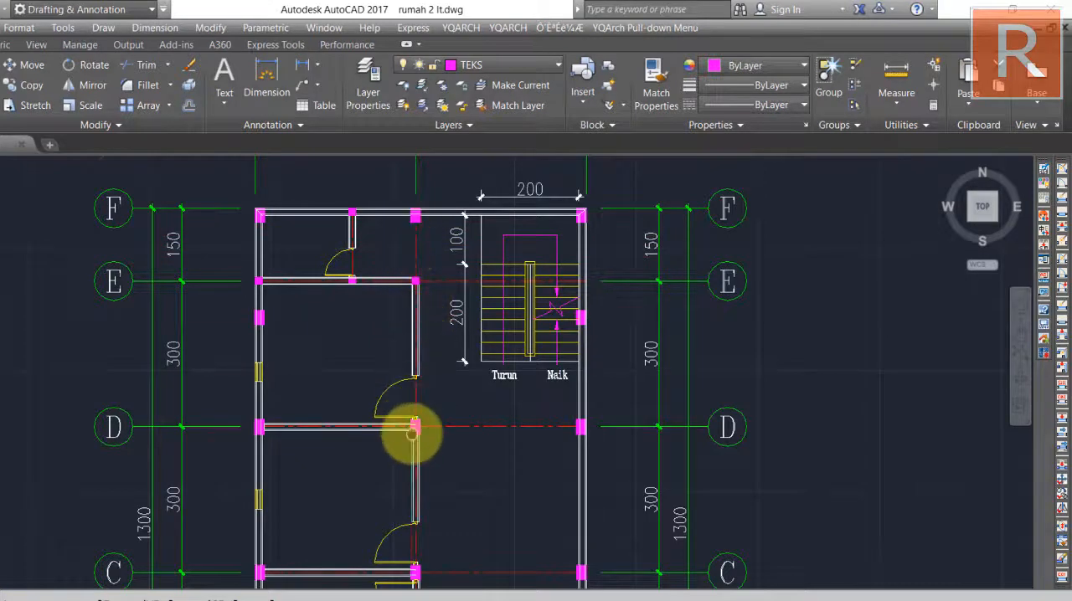
{"action": "middle_click_drag", "start_coordinate": [402, 430], "coordinate": [411, 210]}
{"action": "middle_click_drag", "start_coordinate": [409, 455], "coordinate": [416, 578]}
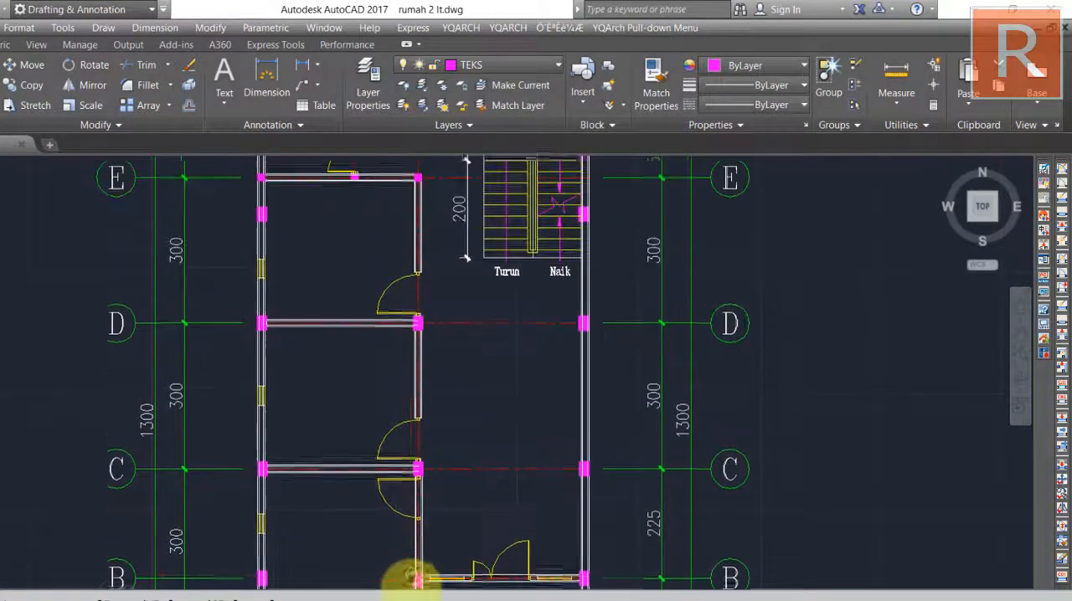
{"action": "scroll", "coordinate": [440, 390], "scroll_direction": "down", "scroll_amount": 2}
{"action": "middle_click_drag", "start_coordinate": [441, 389], "coordinate": [438, 466]}
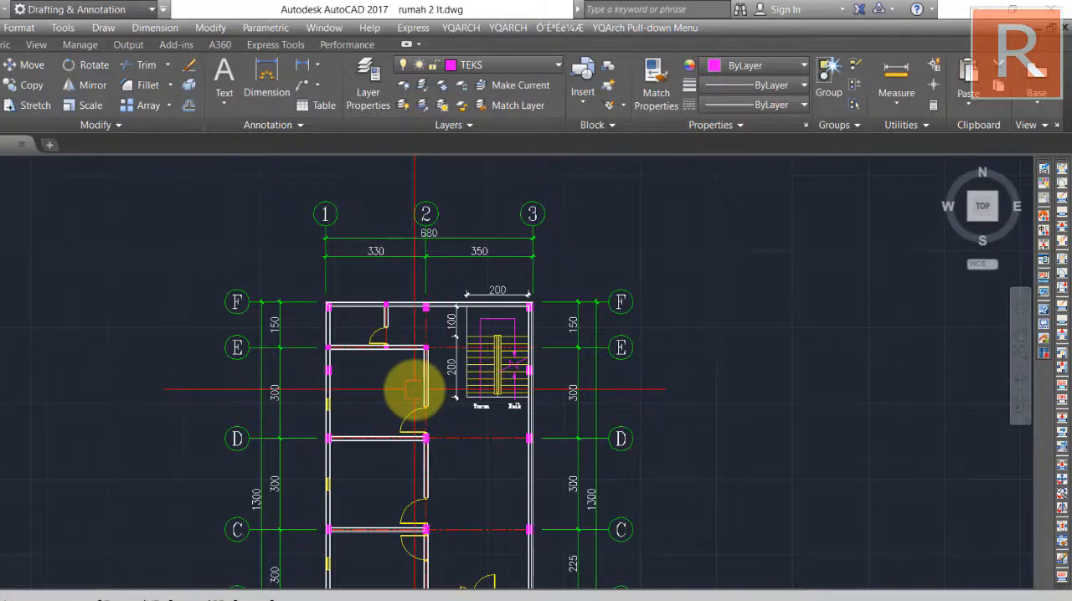
Create a new layer named BALOK INDUK.
{"action": "type", "text": "t"}
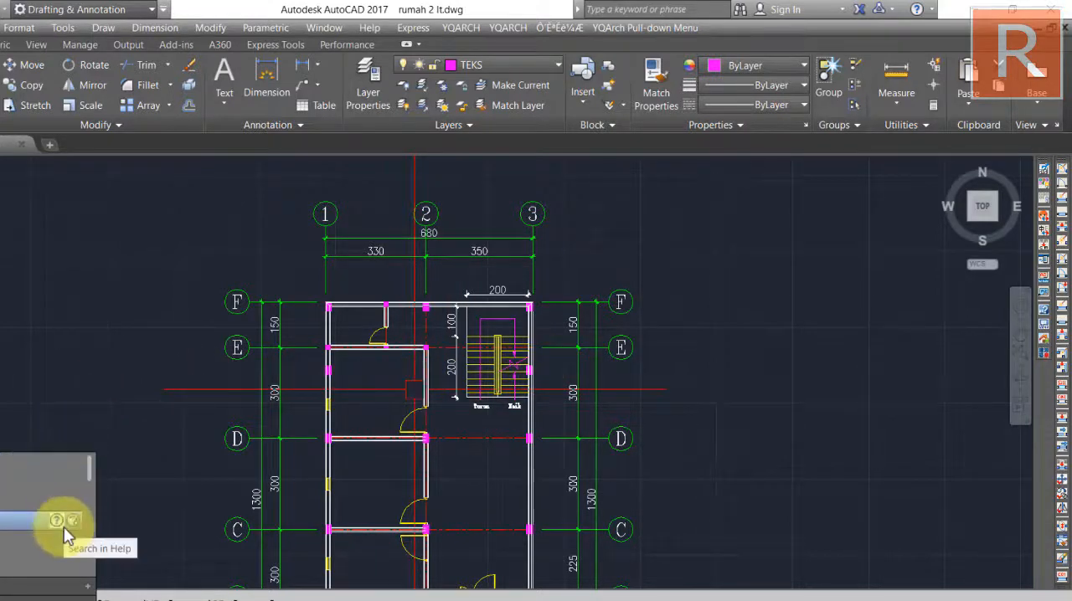
{"action": "left_click", "coordinate": [64, 528]}
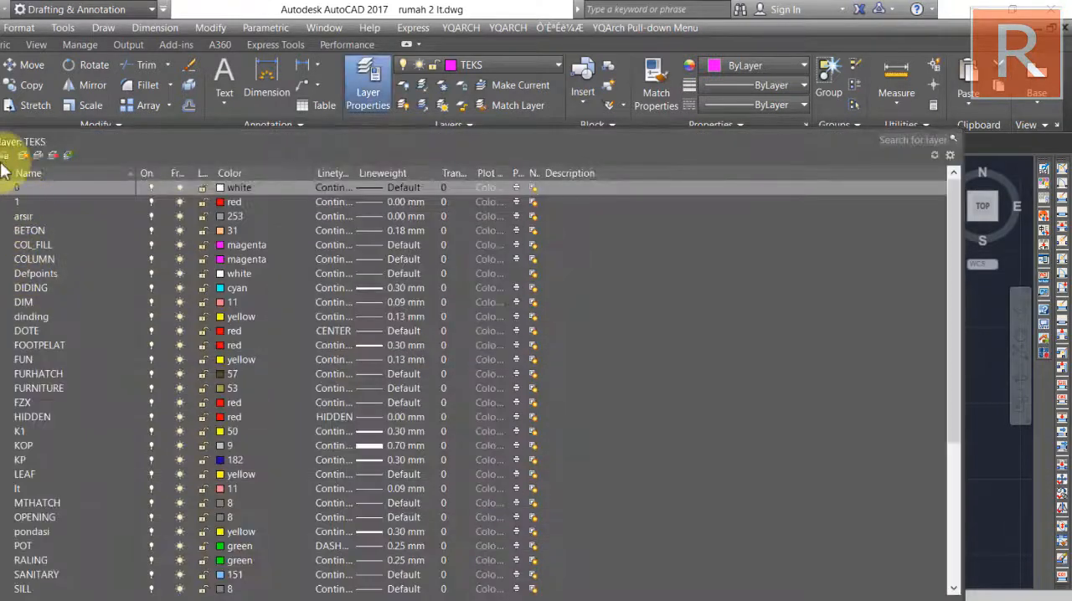
{"action": "left_click", "coordinate": [25, 156]}
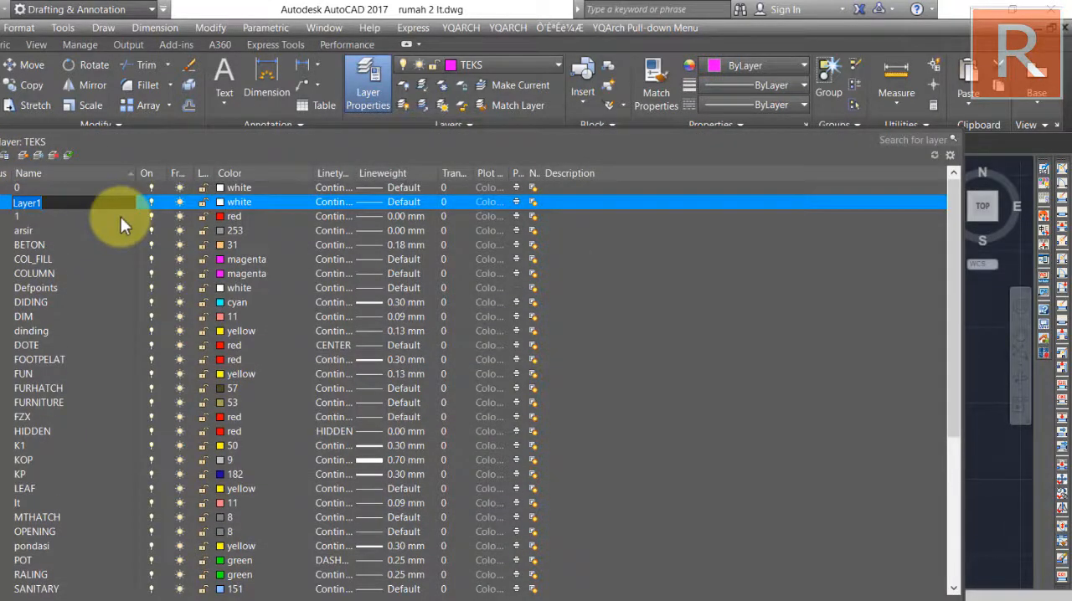
{"action": "type", "text": "BALOK INDIUK"}
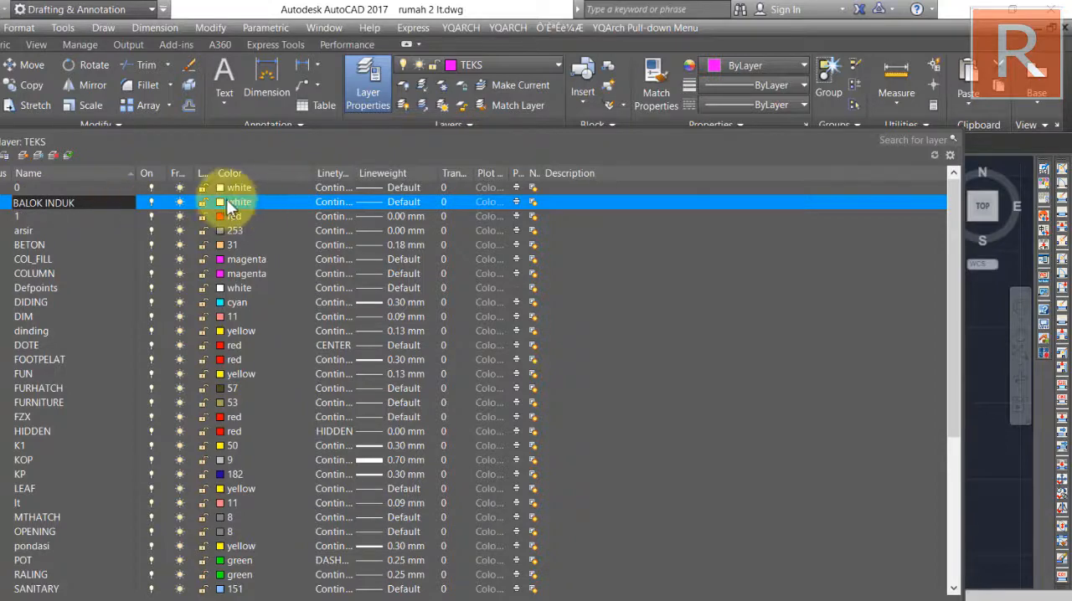
Set the BALOK INDUK layer's color to 151 and its lineweight to 0.30 mm.
{"action": "left_click", "coordinate": [220, 202]}
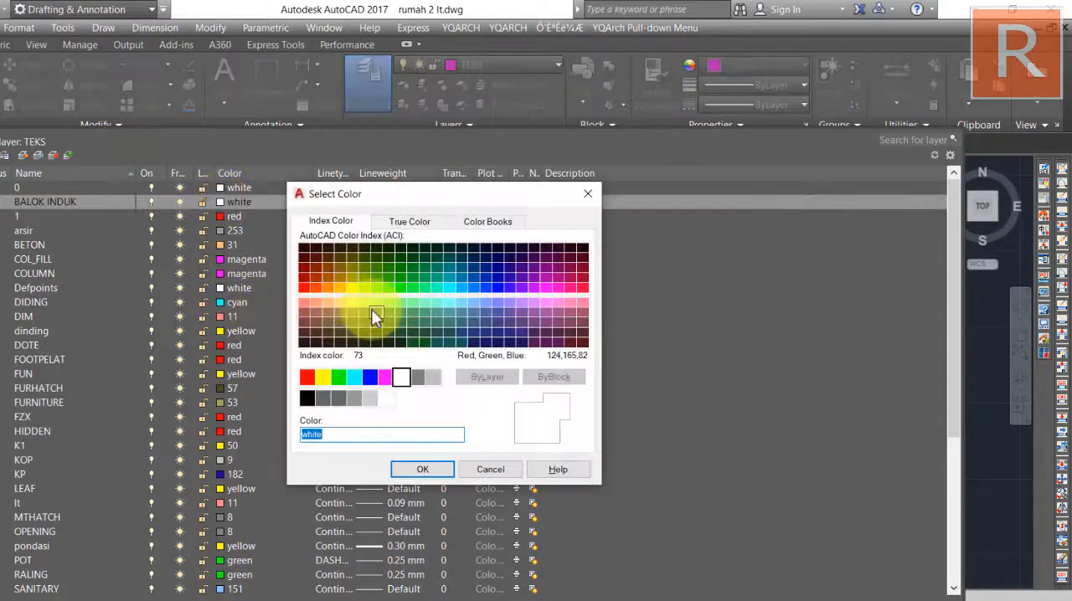
{"action": "left_click", "coordinate": [473, 305]}
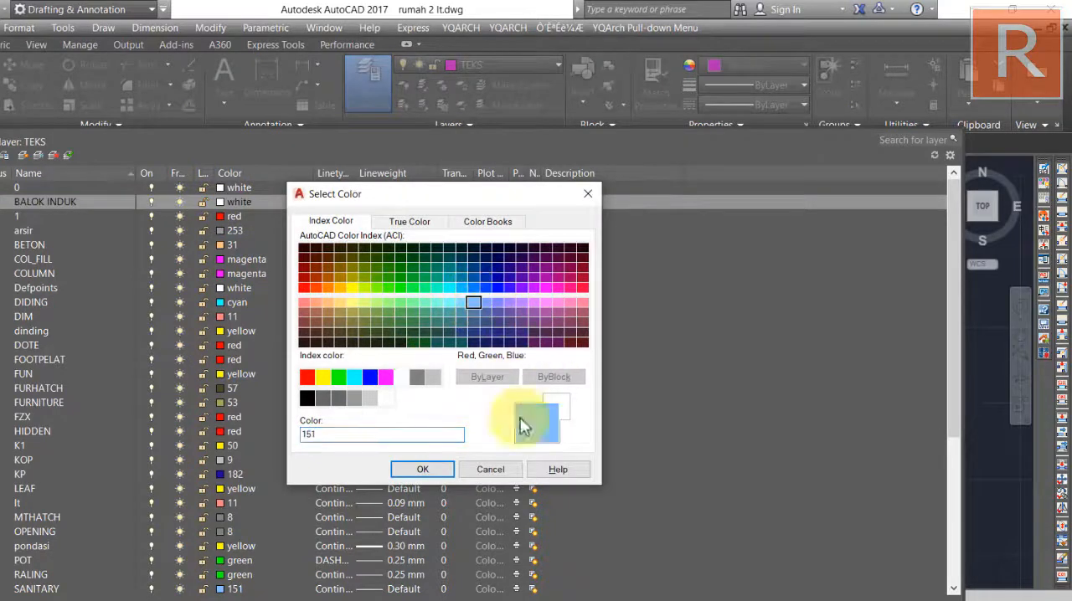
{"action": "left_click", "coordinate": [423, 469]}
{"action": "left_click", "coordinate": [369, 206]}
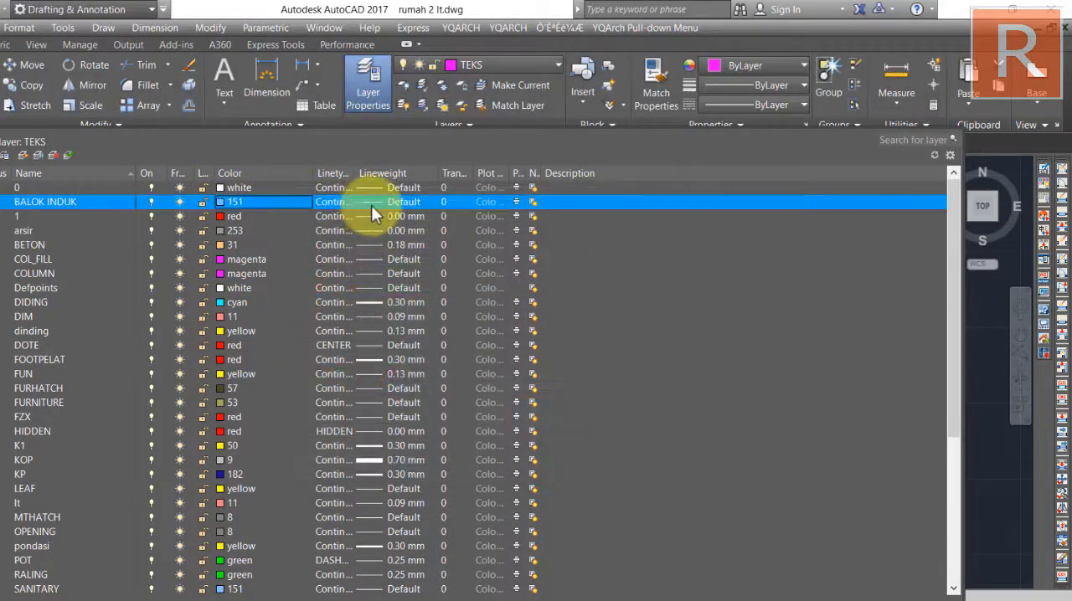
{"action": "left_click", "coordinate": [399, 366]}
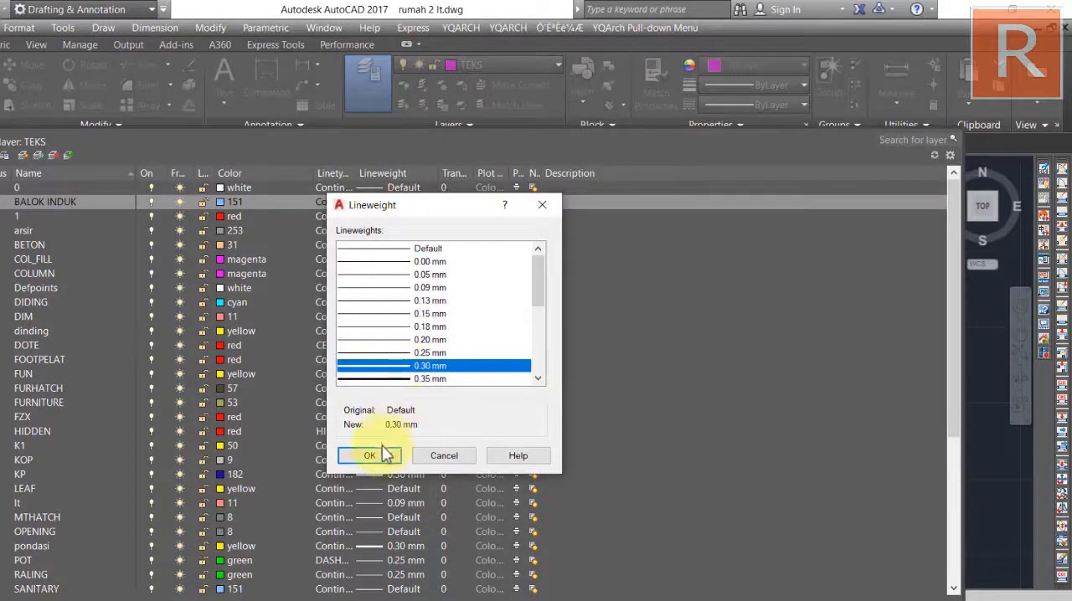
{"action": "left_click", "coordinate": [360, 455]}
Create another layer named BALOK ANAK and give it color 50.
{"action": "left_click", "coordinate": [25, 156]}
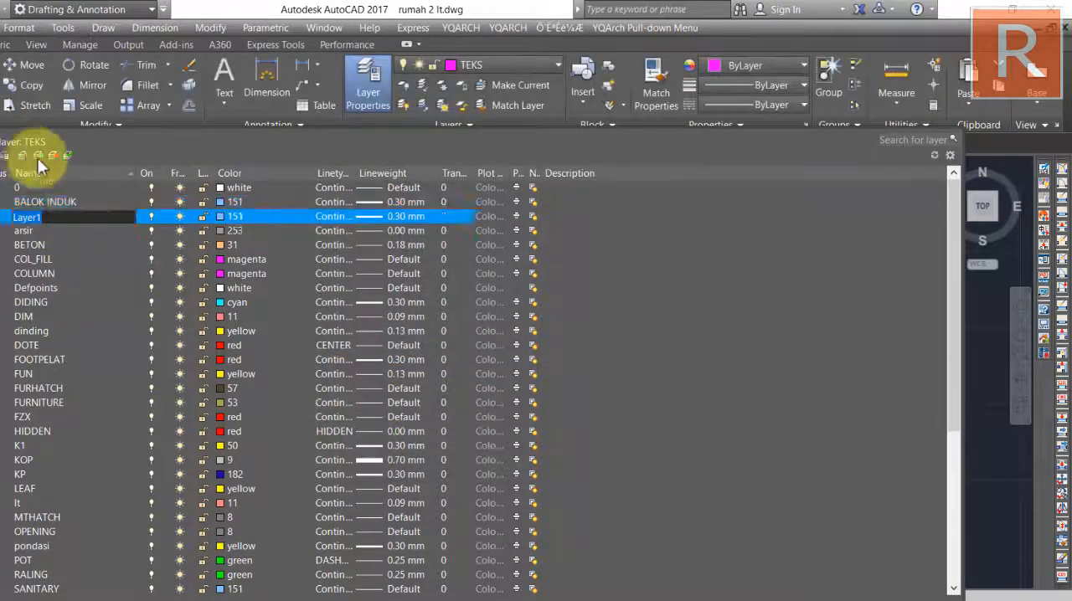
{"action": "type", "text": "BALOK ANAK"}
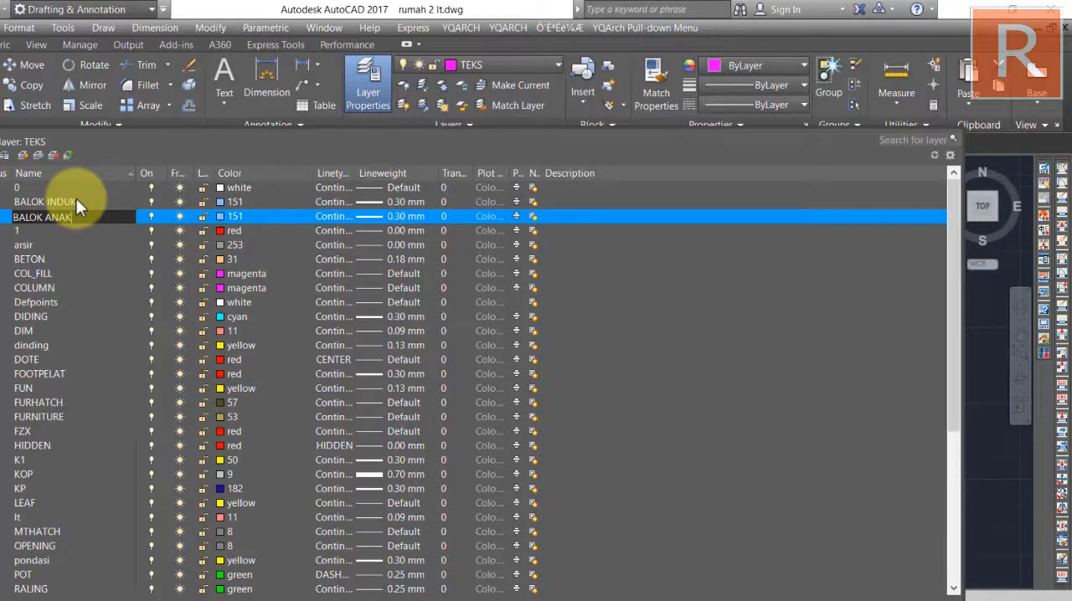
{"action": "key", "text": "Return"}
{"action": "left_click", "coordinate": [221, 220]}
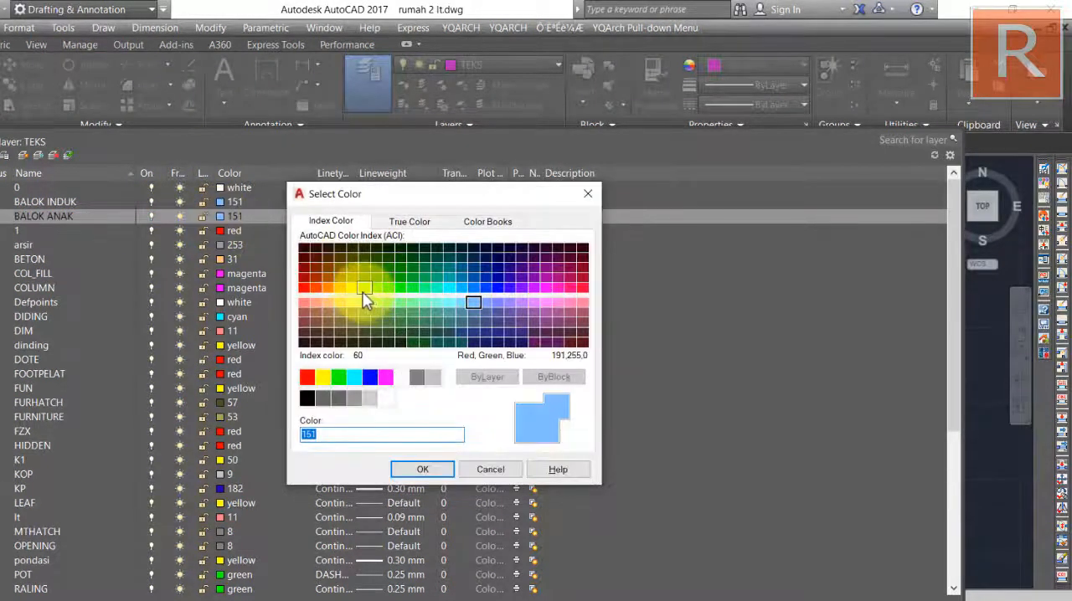
{"action": "left_click", "coordinate": [352, 289]}
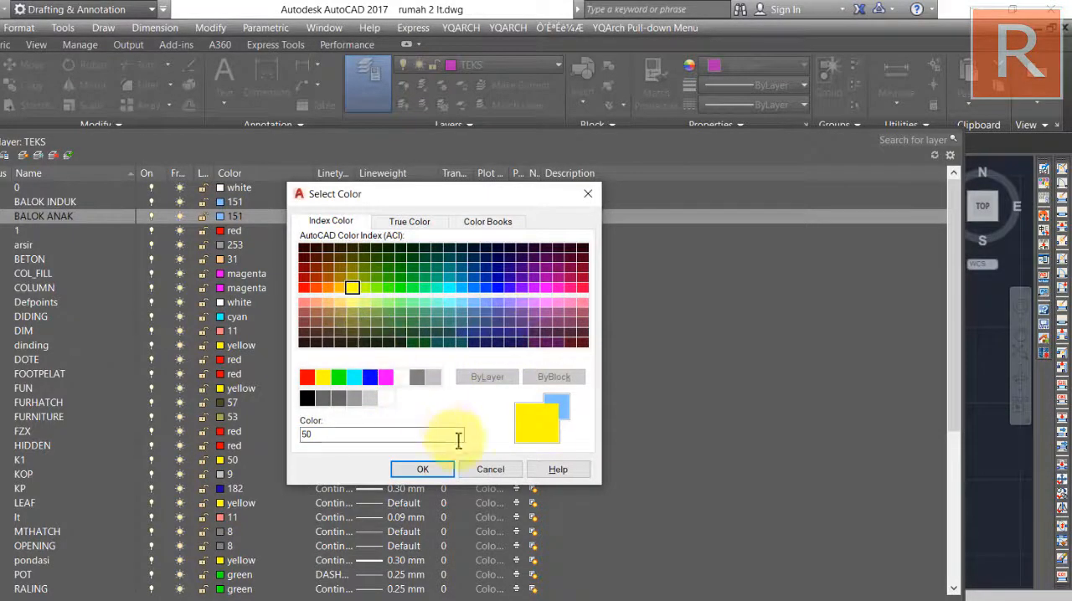
{"action": "left_click", "coordinate": [423, 470]}
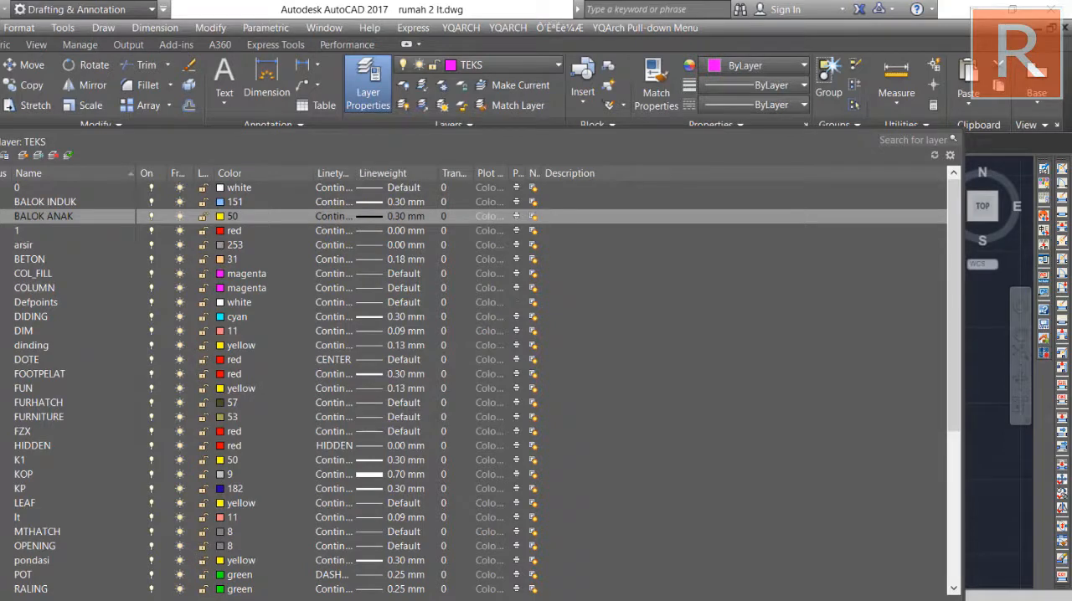
Close the layer manager and make BALOK INDUK the current layer.
{"action": "left_click", "coordinate": [1, 138]}
{"action": "middle_click_drag", "start_coordinate": [213, 307], "coordinate": [195, 240]}
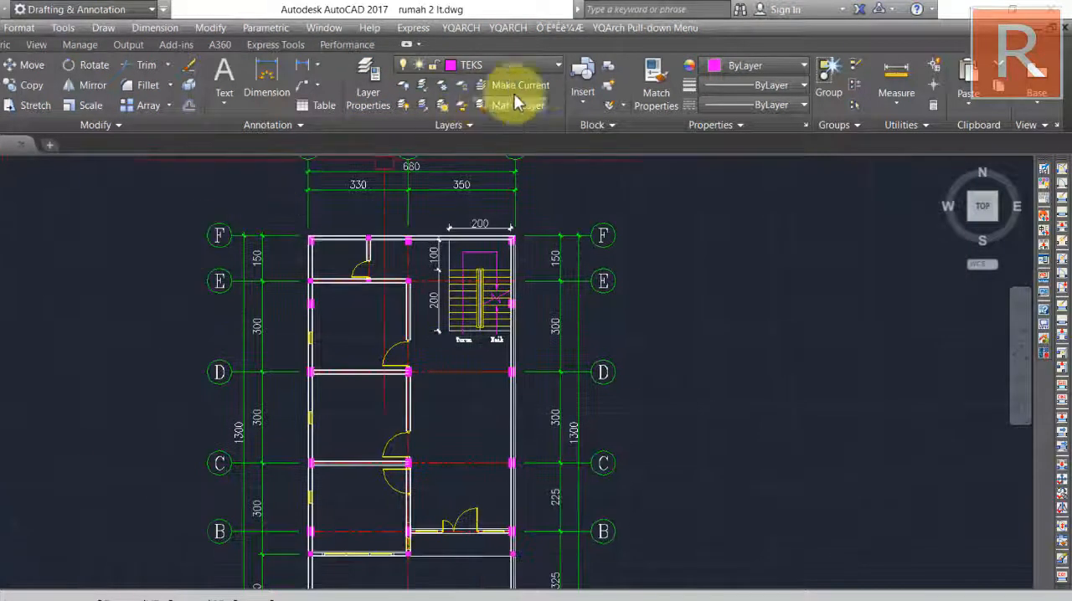
{"action": "left_click", "coordinate": [552, 67]}
{"action": "scroll", "coordinate": [475, 318], "scroll_direction": "up", "scroll_amount": 4}
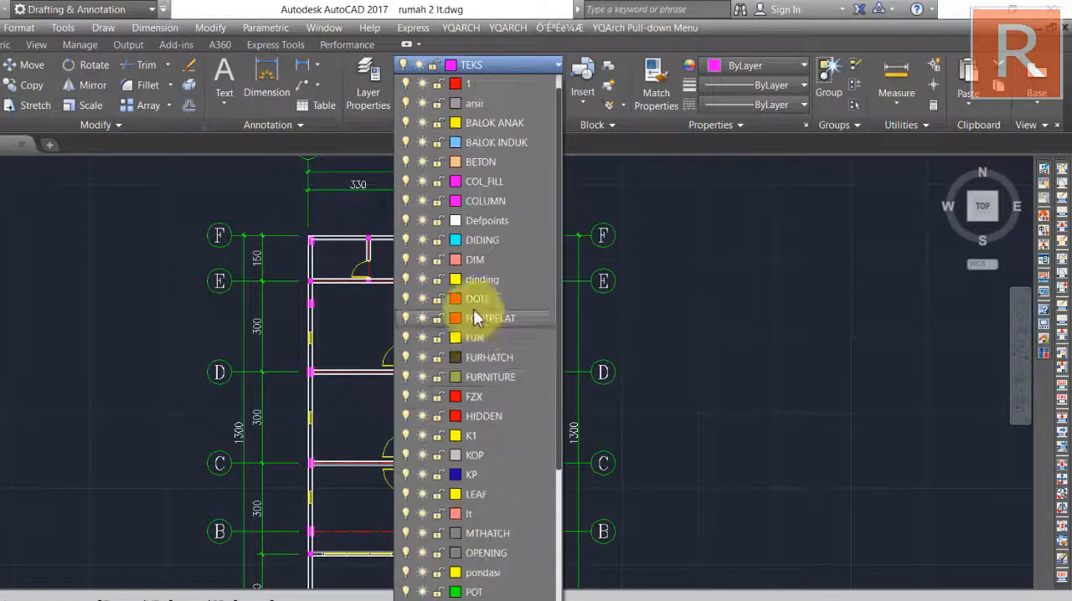
{"action": "scroll", "coordinate": [475, 318], "scroll_direction": "up", "scroll_amount": 1}
{"action": "left_click", "coordinate": [500, 168]}
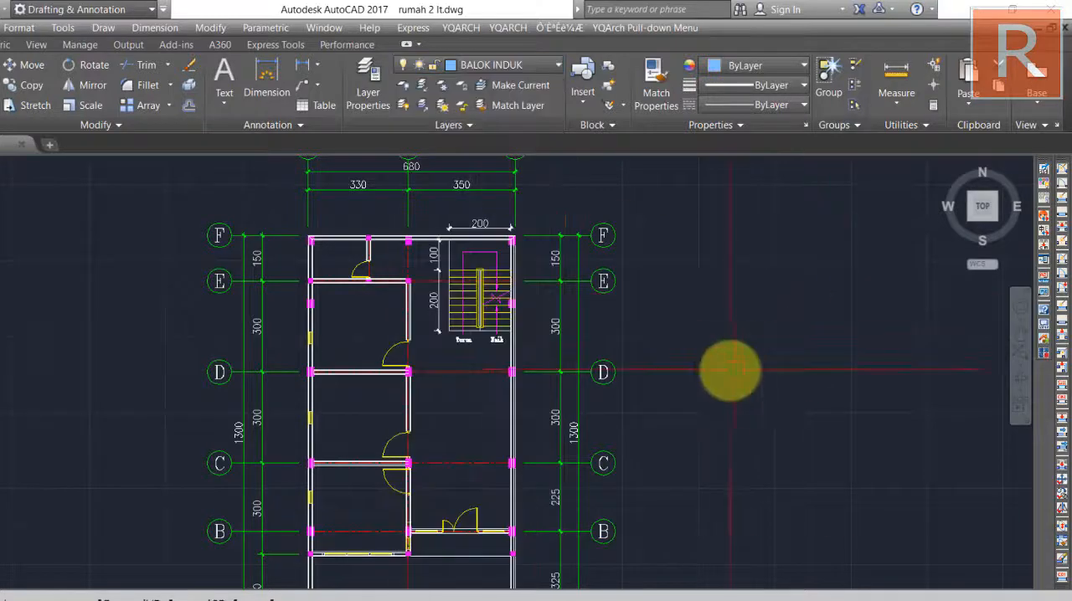
Delete the 100 and 200 dimensions beside the staircase in the beam plan.
{"action": "scroll", "coordinate": [427, 314], "scroll_direction": "up", "scroll_amount": 5}
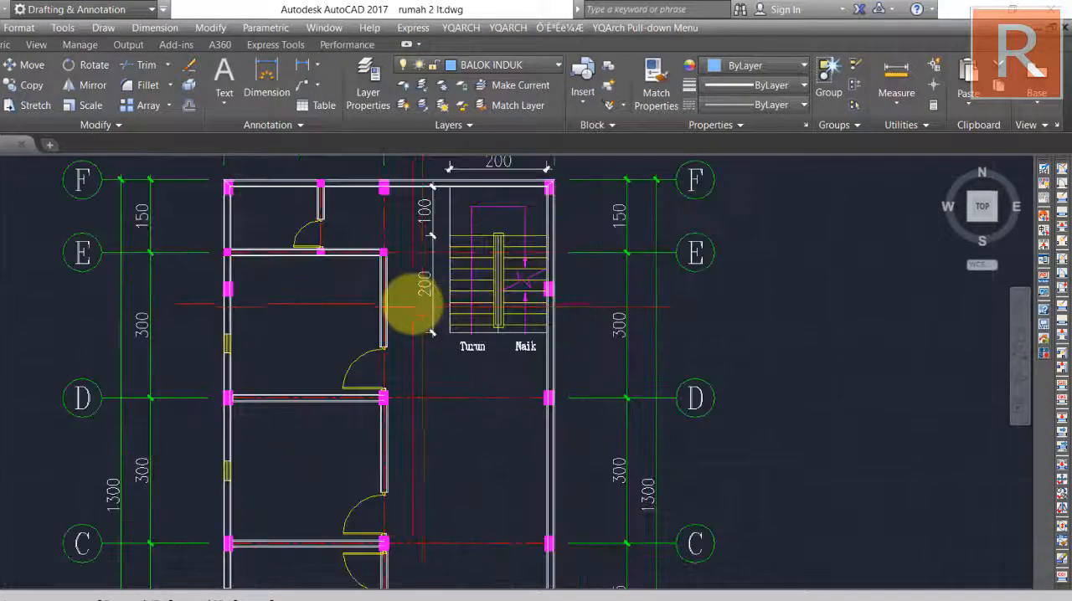
{"action": "left_click", "coordinate": [452, 334]}
{"action": "left_click", "coordinate": [445, 205]}
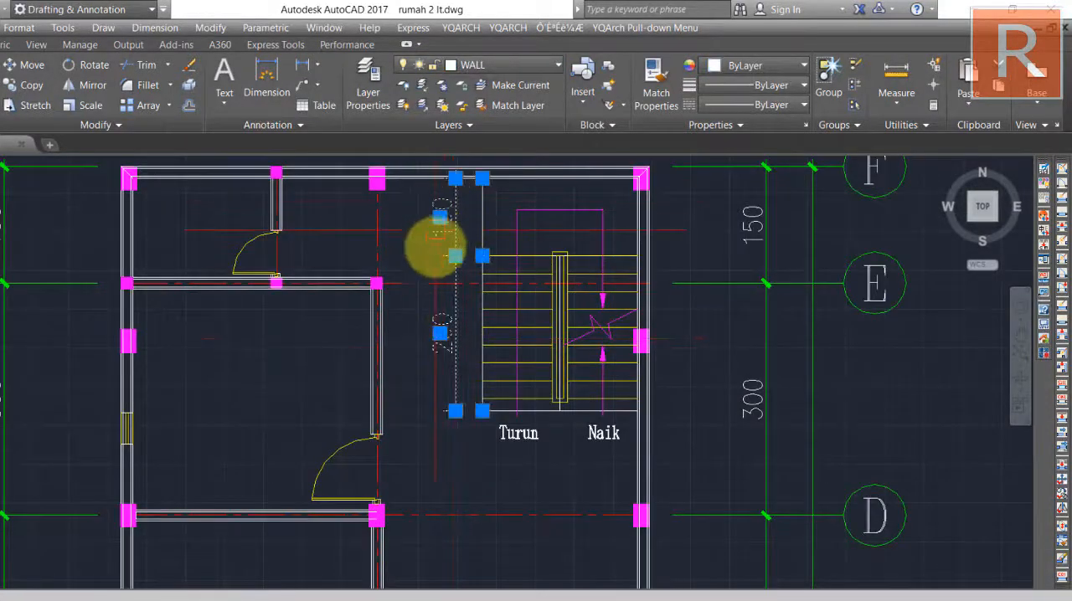
{"action": "middle_click_drag", "start_coordinate": [432, 267], "coordinate": [431, 332]}
{"action": "key", "text": "Delete"}
Delete the door above grid line E and the two room doors along grid line 2 between E and C.
{"action": "middle_click_drag", "start_coordinate": [257, 327], "coordinate": [304, 264]}
{"action": "scroll", "coordinate": [299, 249], "scroll_direction": "up", "scroll_amount": 4}
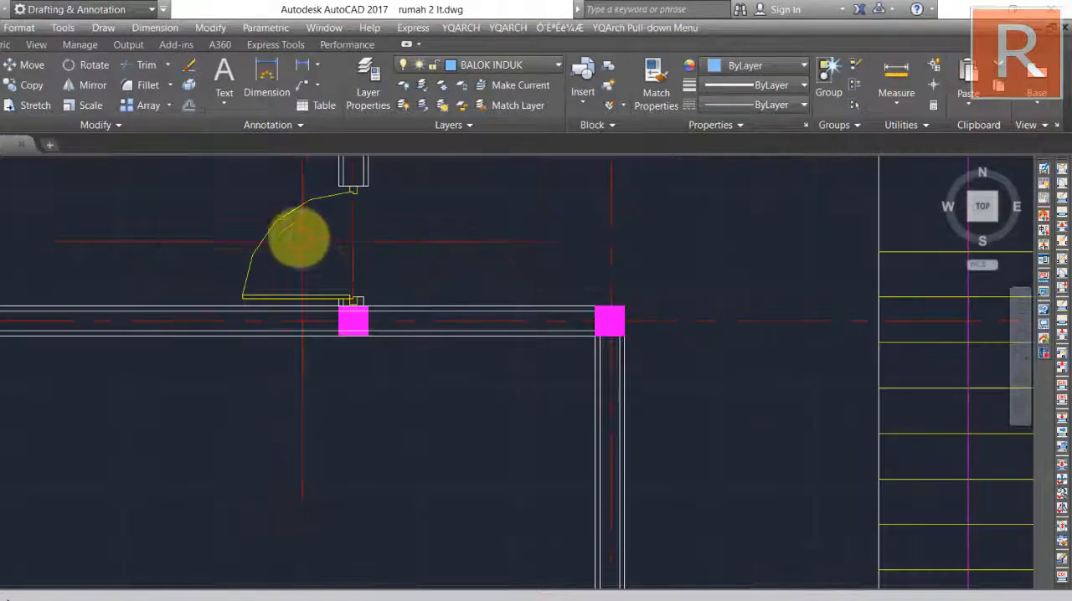
{"action": "left_click", "coordinate": [256, 220]}
{"action": "key", "text": "Delete"}
{"action": "scroll", "coordinate": [369, 310], "scroll_direction": "down", "scroll_amount": 7}
{"action": "scroll", "coordinate": [377, 343], "scroll_direction": "up", "scroll_amount": 2}
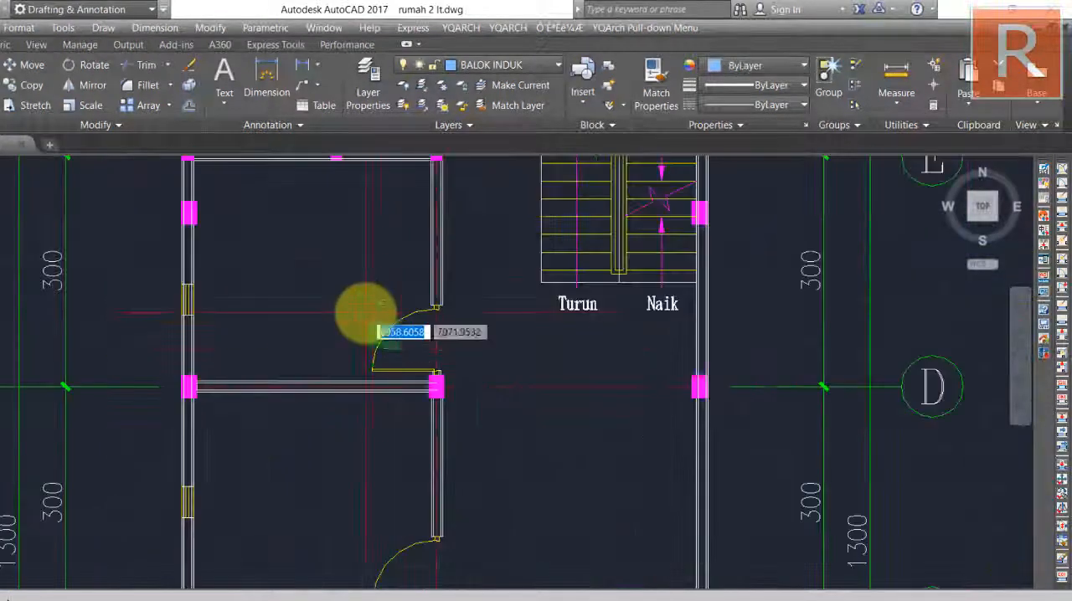
{"action": "middle_click_drag", "start_coordinate": [393, 546], "coordinate": [402, 466]}
{"action": "left_click", "coordinate": [387, 479]}
{"action": "key", "text": "Delete"}
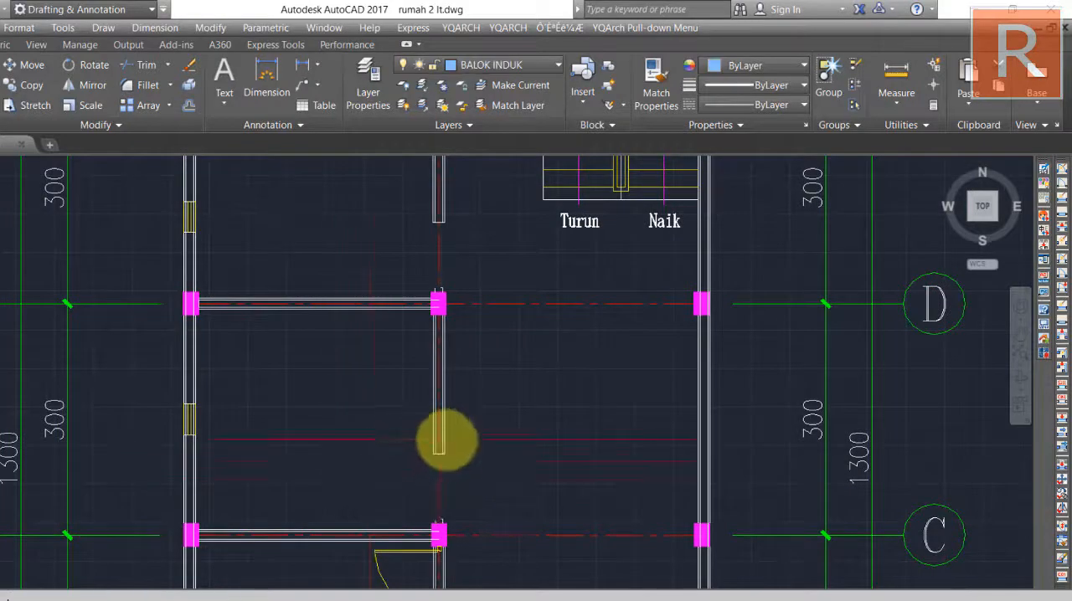
Delete the room door just below grid line C and the double door in the wall on grid line B.
{"action": "scroll", "coordinate": [447, 440], "scroll_direction": "down", "scroll_amount": 2}
{"action": "middle_click_drag", "start_coordinate": [384, 536], "coordinate": [395, 426]}
{"action": "scroll", "coordinate": [396, 421], "scroll_direction": "up", "scroll_amount": 2}
{"action": "left_click", "coordinate": [433, 415]}
{"action": "key", "text": "Delete"}
{"action": "middle_click_drag", "start_coordinate": [474, 479], "coordinate": [382, 432]}
{"action": "scroll", "coordinate": [481, 469], "scroll_direction": "down", "scroll_amount": 3}
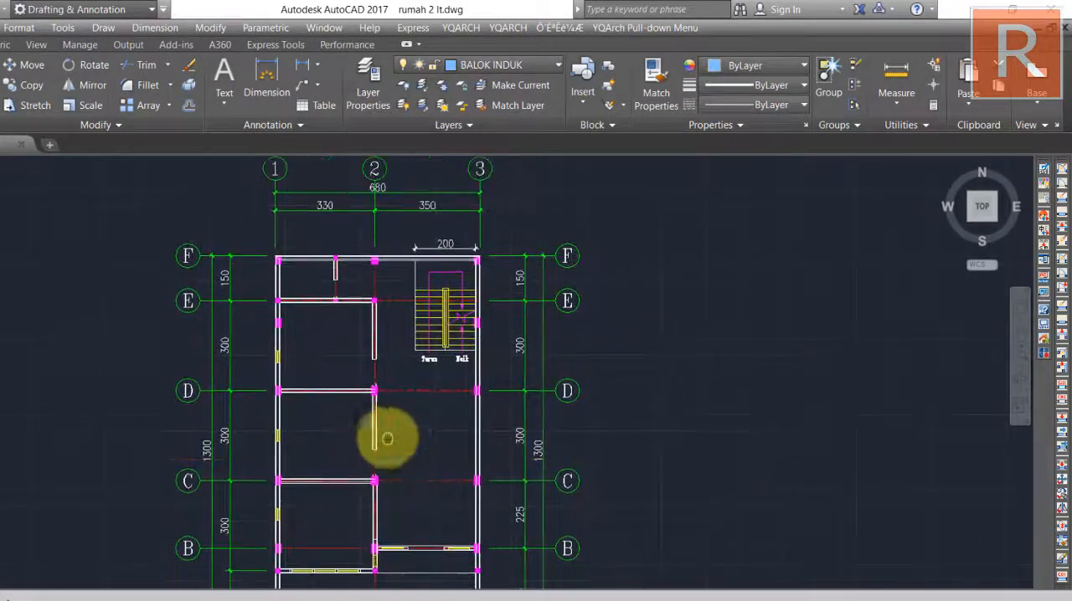
{"action": "scroll", "coordinate": [375, 315], "scroll_direction": "up", "scroll_amount": 3}
{"action": "scroll", "coordinate": [449, 337], "scroll_direction": "down", "scroll_amount": 3}
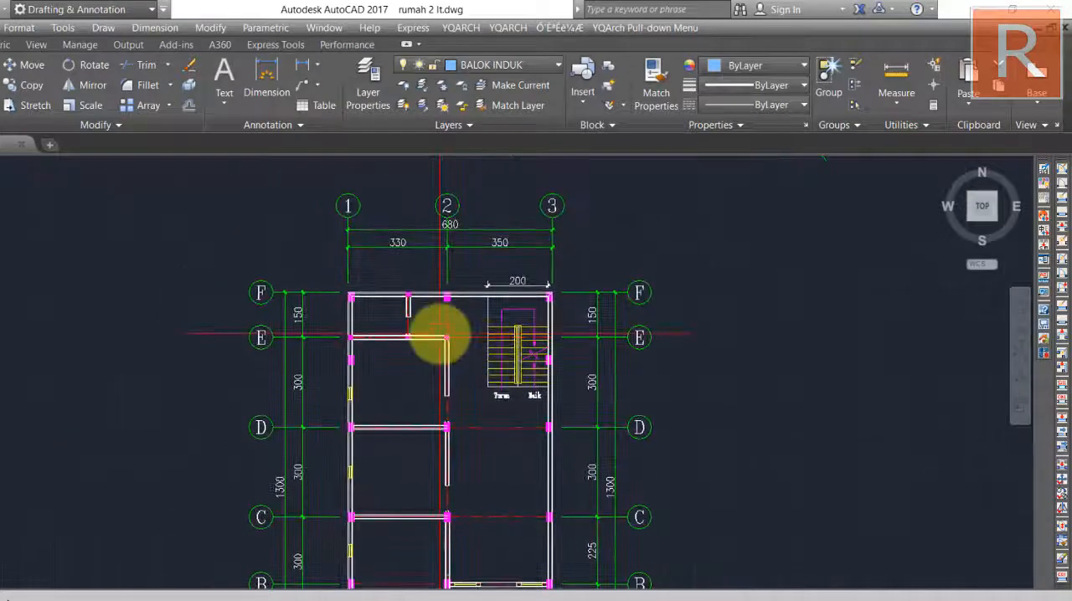
Start a multiline with its justification set to Zero and open its scale option.
{"action": "type", "text": "M"}
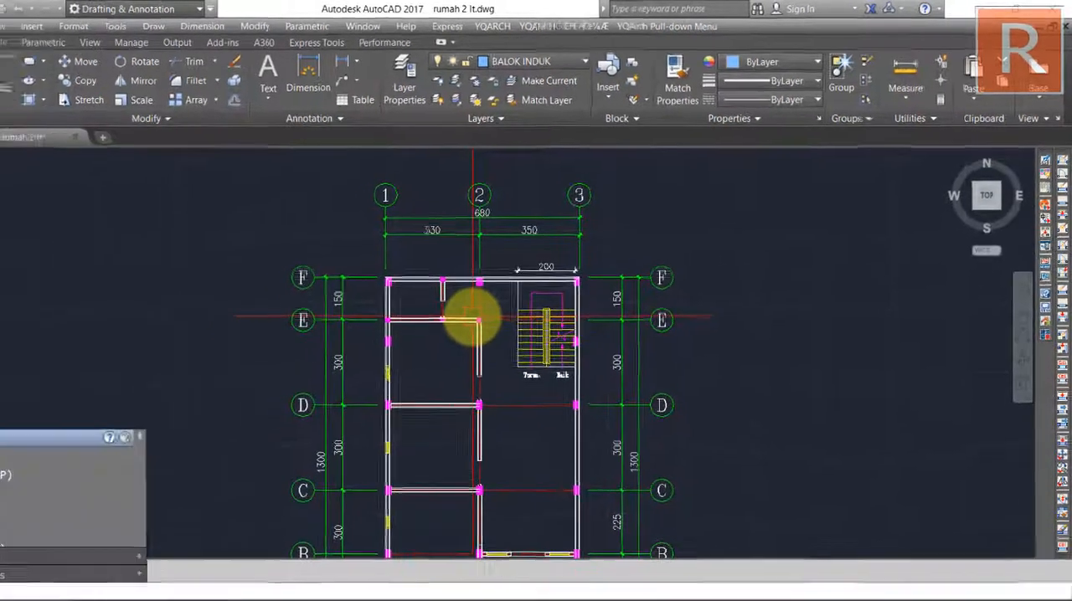
{"action": "type", "text": "L"}
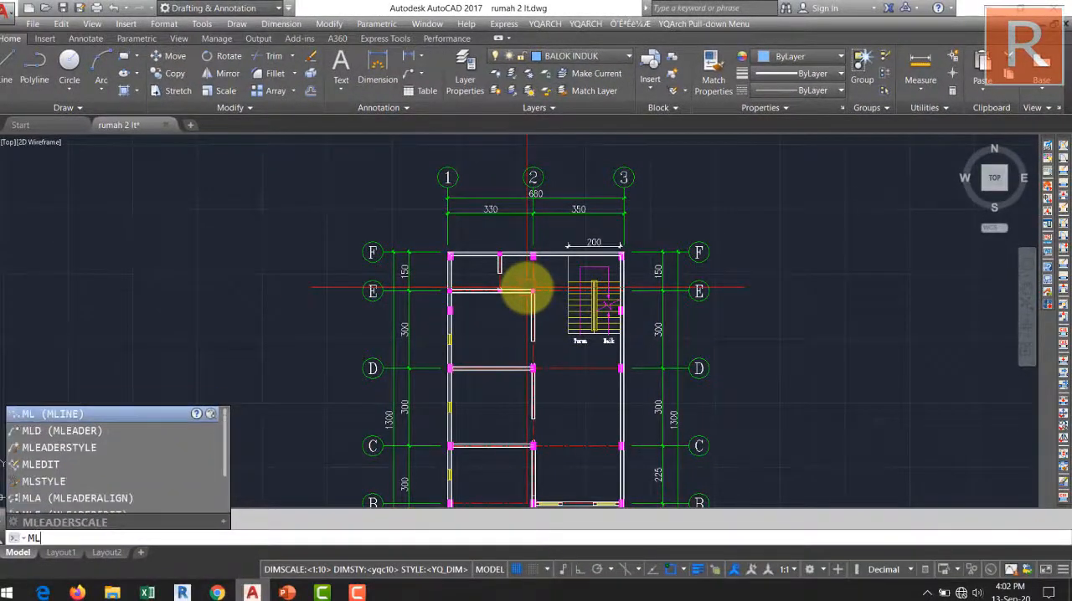
{"action": "key", "text": "Return"}
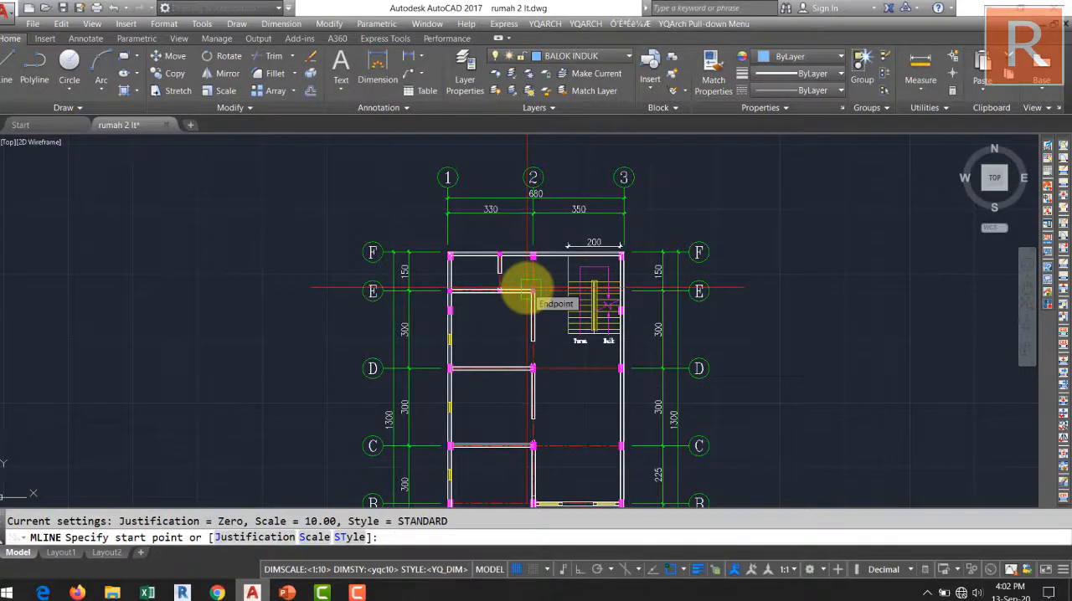
{"action": "type", "text": "J"}
{"action": "key", "text": "Return"}
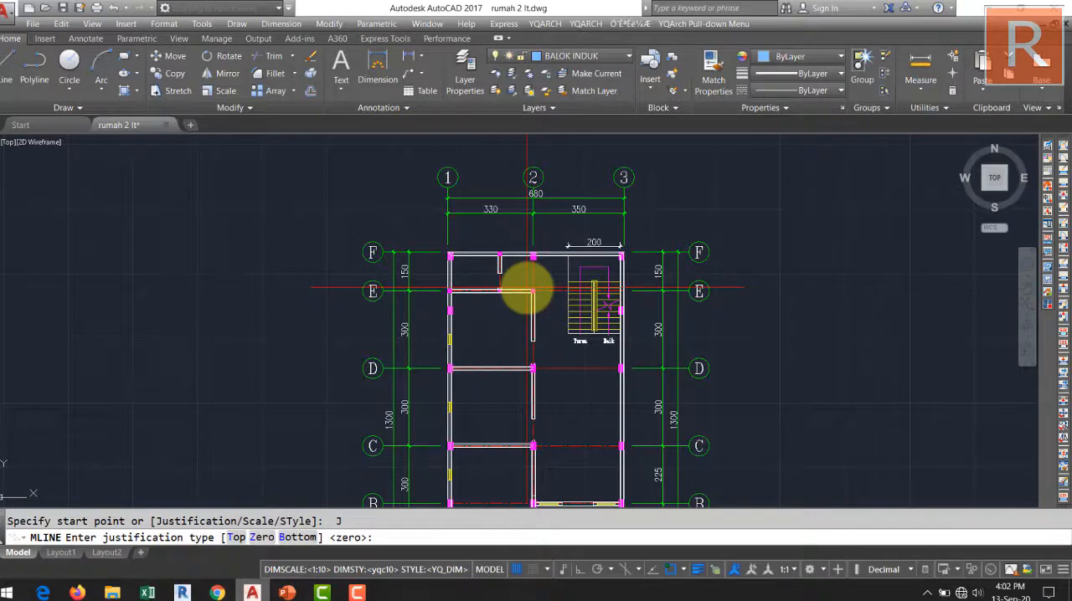
{"action": "type", "text": "Z"}
{"action": "key", "text": "Return"}
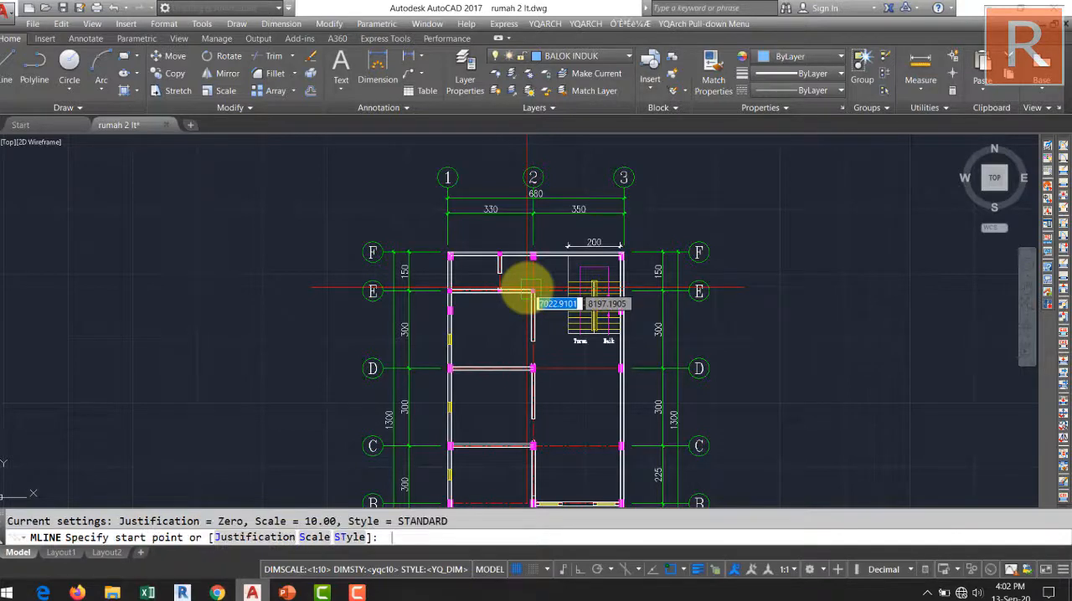
{"action": "type", "text": "S"}
{"action": "key", "text": "Return"}
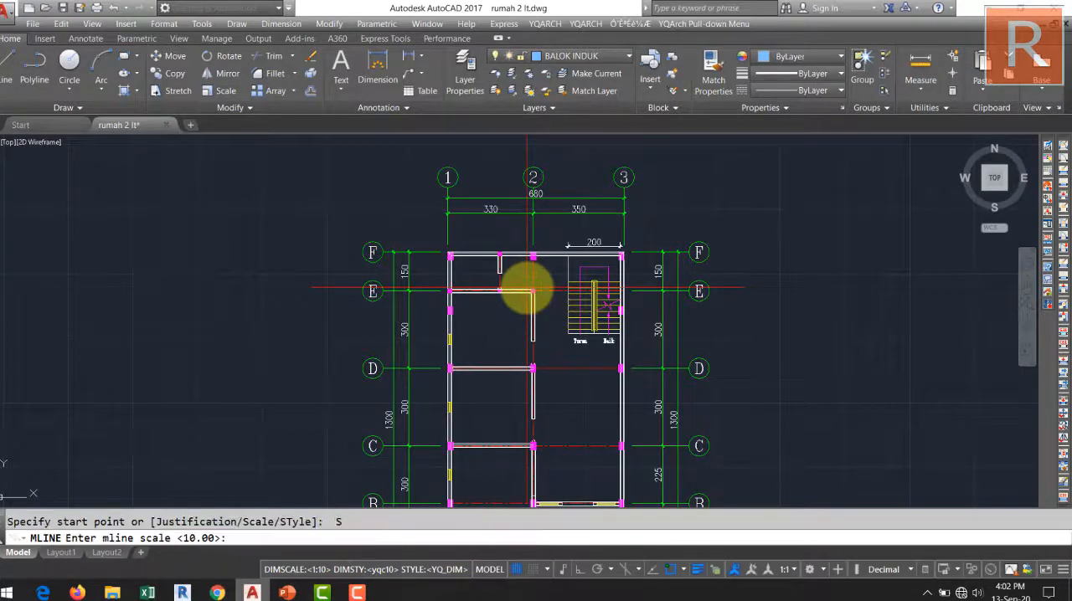
Examine the section widths and heights of beam types B1, B2 and B3 in the TYPE BALOK & KOLOM table.
{"action": "scroll", "coordinate": [528, 287], "scroll_direction": "down", "scroll_amount": 8}
{"action": "middle_click_drag", "start_coordinate": [531, 287], "coordinate": [745, 215]}
{"action": "scroll", "coordinate": [538, 371], "scroll_direction": "up", "scroll_amount": 8}
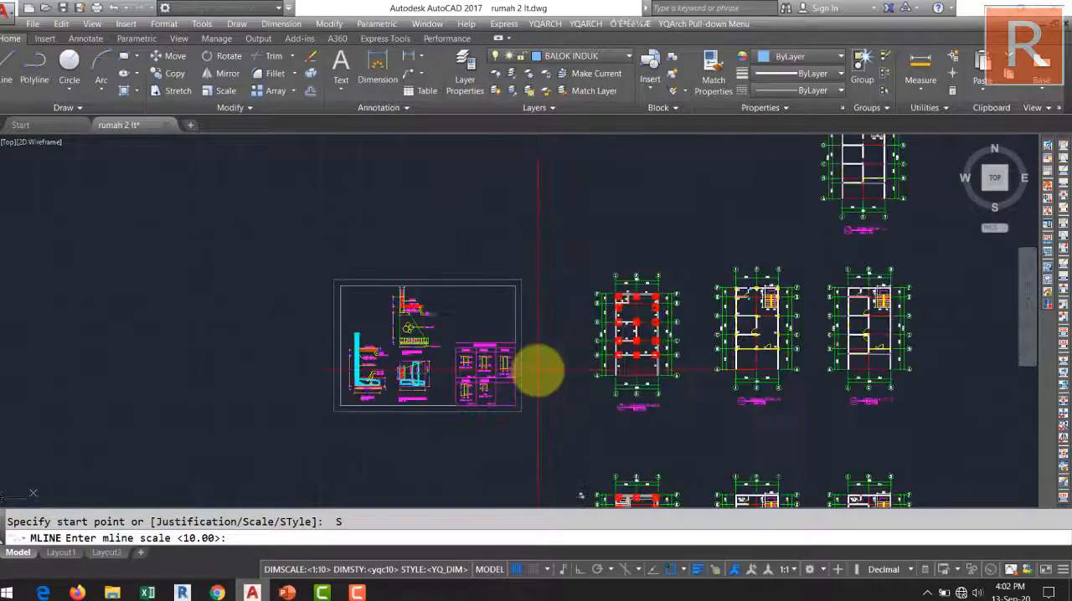
{"action": "scroll", "coordinate": [410, 366], "scroll_direction": "up", "scroll_amount": 4}
{"action": "mouse_move", "coordinate": [466, 395]}
{"action": "middle_mouse_down"}
{"action": "mouse_move", "coordinate": [490, 352]}
{"action": "mouse_move", "coordinate": [497, 419]}
{"action": "mouse_move", "coordinate": [517, 427]}
{"action": "mouse_move", "coordinate": [466, 407]}
{"action": "mouse_move", "coordinate": [429, 413]}
{"action": "middle_mouse_up"}
{"action": "mouse_move", "coordinate": [518, 364]}
{"action": "middle_mouse_down"}
{"action": "mouse_move", "coordinate": [499, 331]}
{"action": "mouse_move", "coordinate": [515, 350]}
{"action": "middle_mouse_up"}
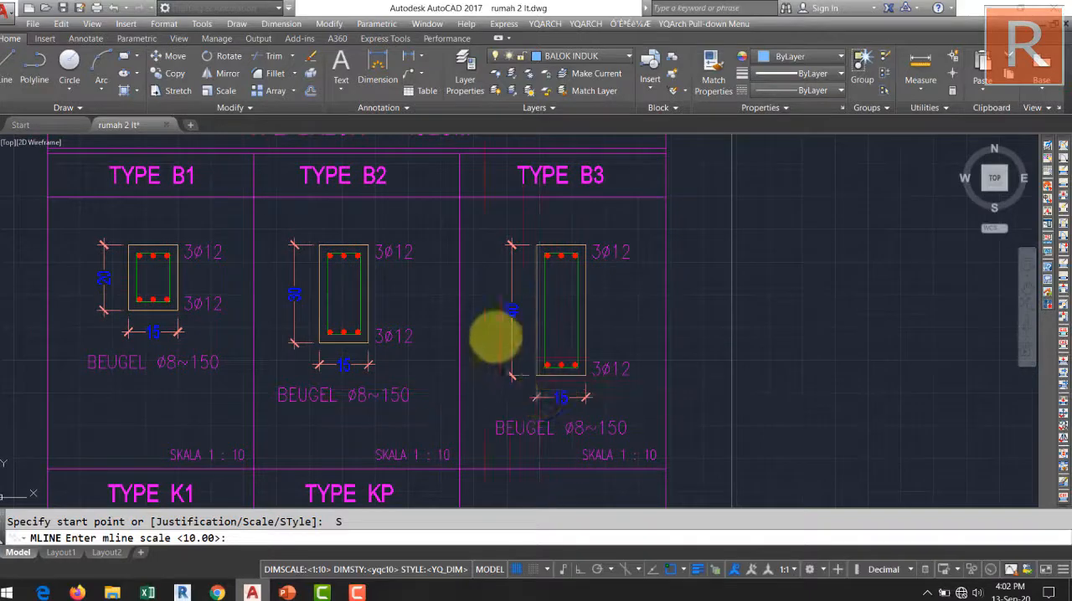
{"action": "middle_click_drag", "start_coordinate": [399, 397], "coordinate": [507, 404]}
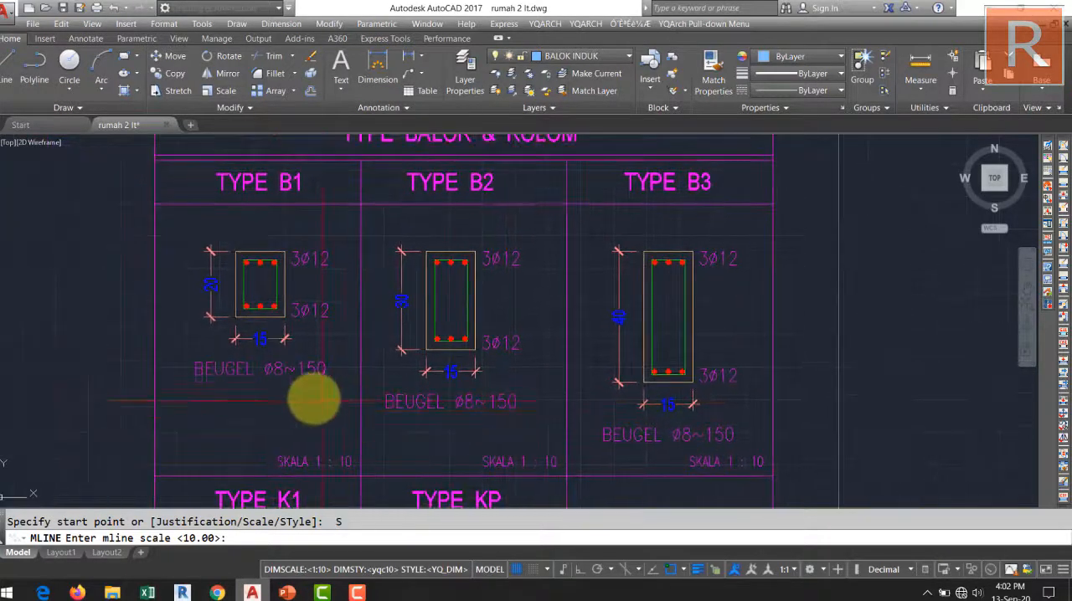
{"action": "middle_click_drag", "start_coordinate": [318, 387], "coordinate": [294, 405]}
{"action": "middle_click_drag", "start_coordinate": [602, 380], "coordinate": [471, 343]}
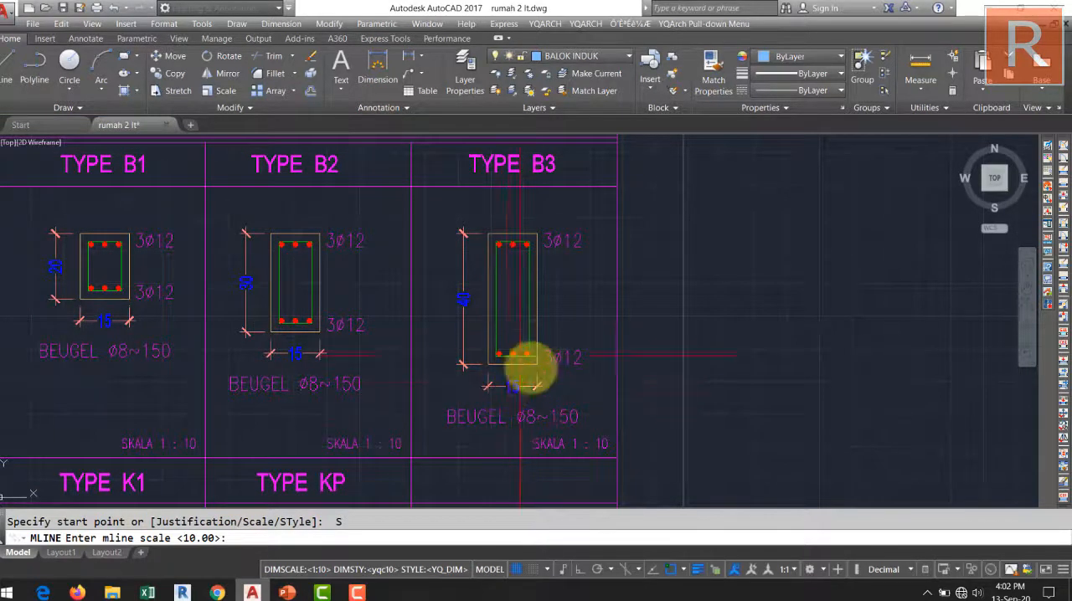
Set the multiline scale to 150 and try starting a multiline inside the room between grid lines C and B.
{"action": "scroll", "coordinate": [535, 344], "scroll_direction": "down", "scroll_amount": 2}
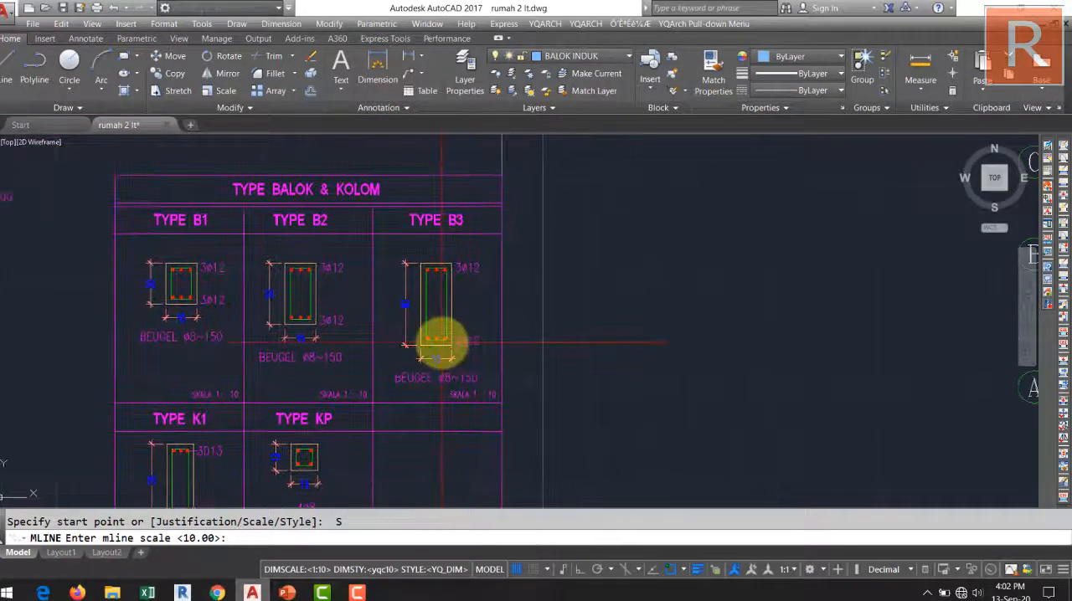
{"action": "scroll", "coordinate": [438, 337], "scroll_direction": "down", "scroll_amount": 4}
{"action": "middle_click_drag", "start_coordinate": [438, 337], "coordinate": [354, 328]}
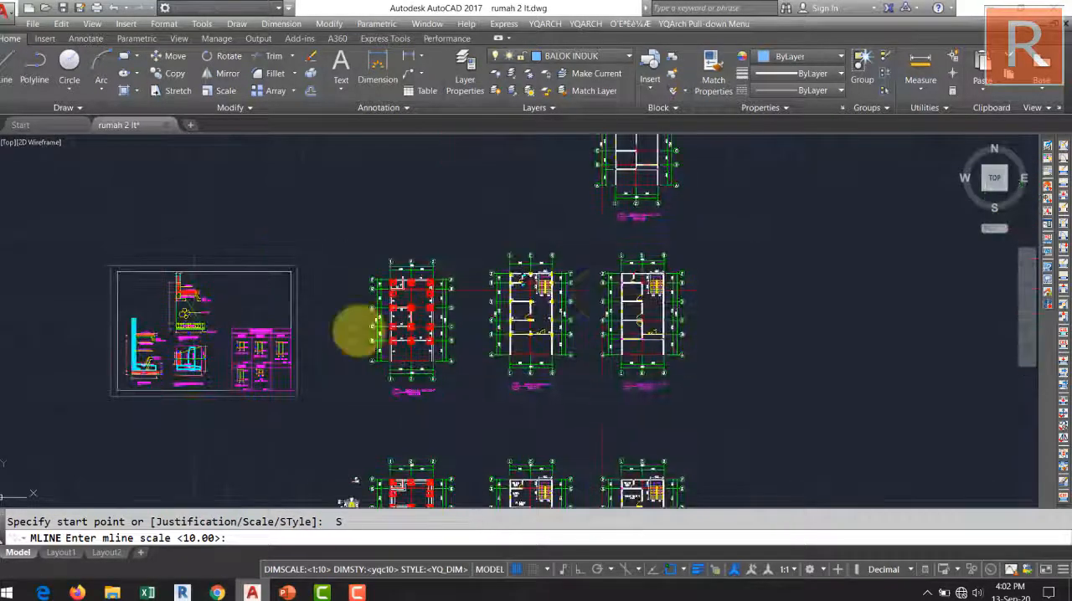
{"action": "scroll", "coordinate": [521, 304], "scroll_direction": "up", "scroll_amount": 4}
{"action": "middle_click_drag", "start_coordinate": [556, 322], "coordinate": [560, 366]}
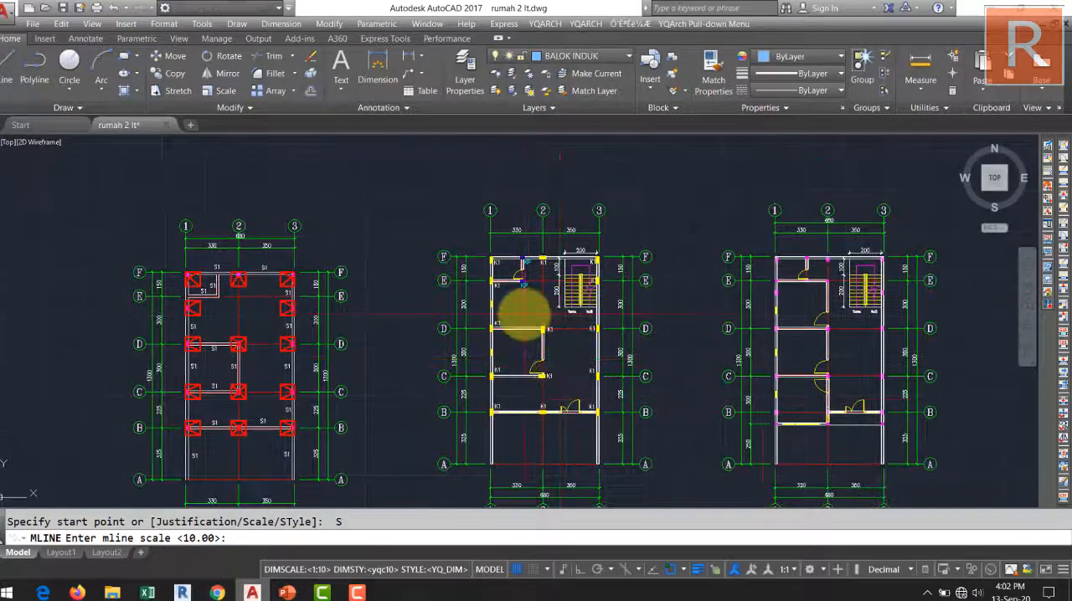
{"action": "middle_click_drag", "start_coordinate": [761, 418], "coordinate": [454, 504]}
{"action": "middle_click_drag", "start_coordinate": [565, 193], "coordinate": [612, 449]}
{"action": "scroll", "coordinate": [569, 393], "scroll_direction": "up", "scroll_amount": 6}
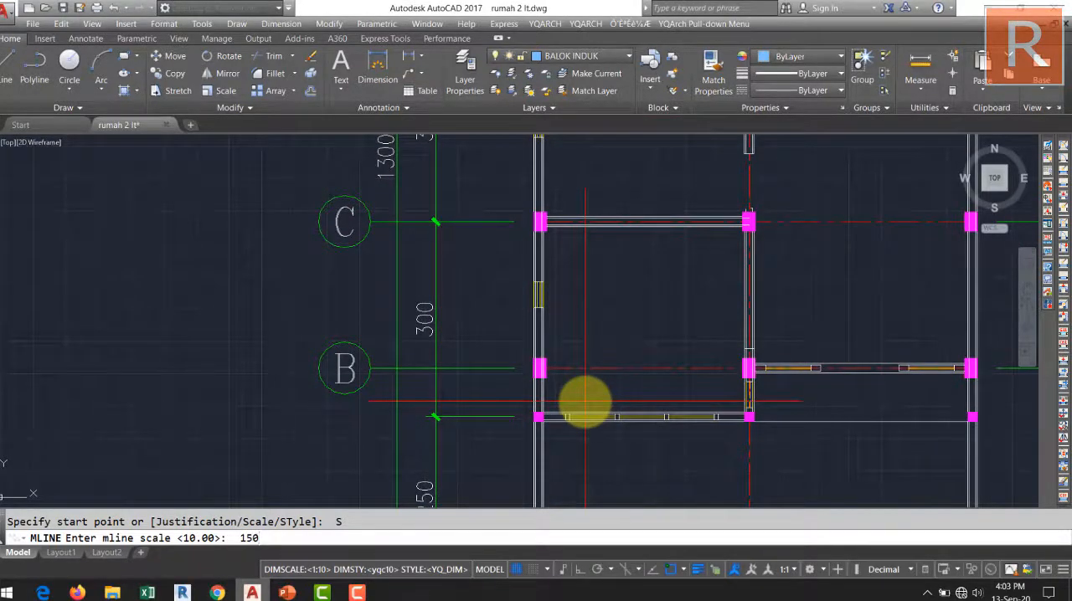
{"action": "key", "text": "Return"}
{"action": "left_click", "coordinate": [624, 324]}
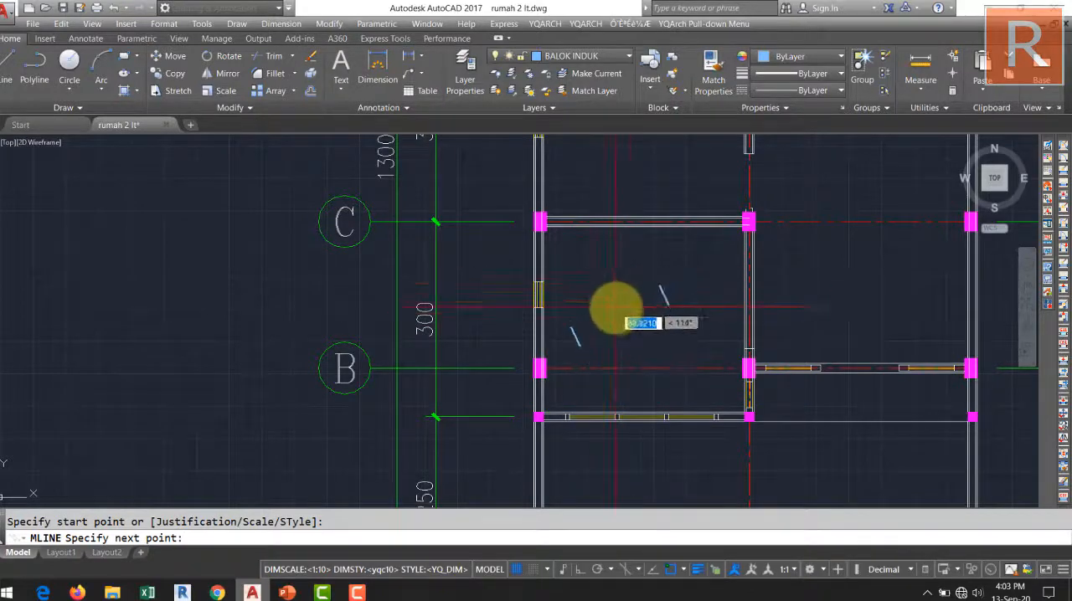
{"action": "key", "text": "Escape"}
{"action": "scroll", "coordinate": [586, 322], "scroll_direction": "down", "scroll_amount": 3}
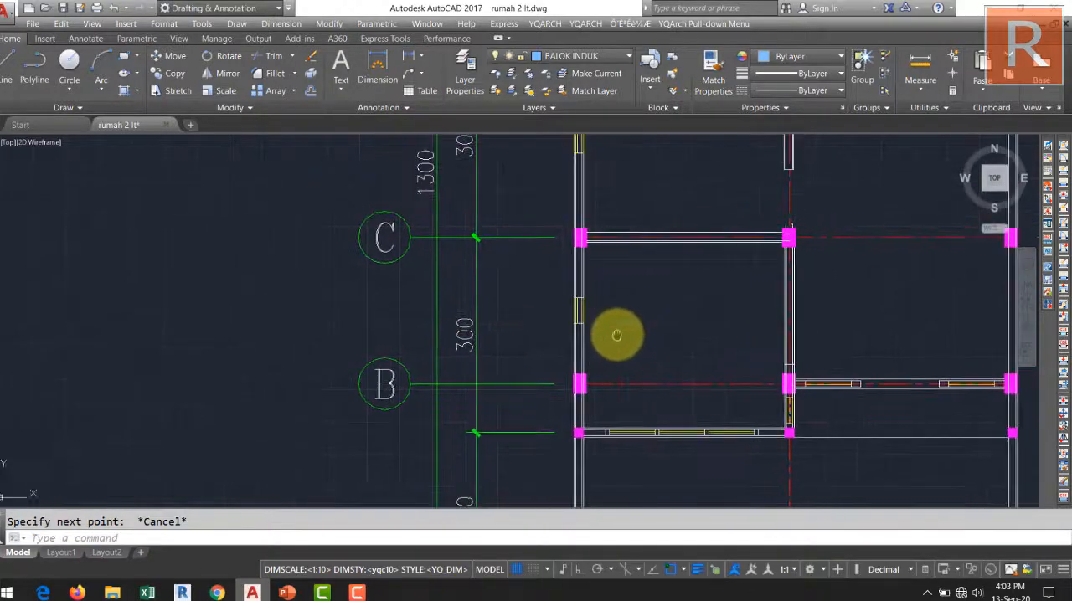
Restart the multiline and set its scale to 15.
{"action": "key", "text": "Return"}
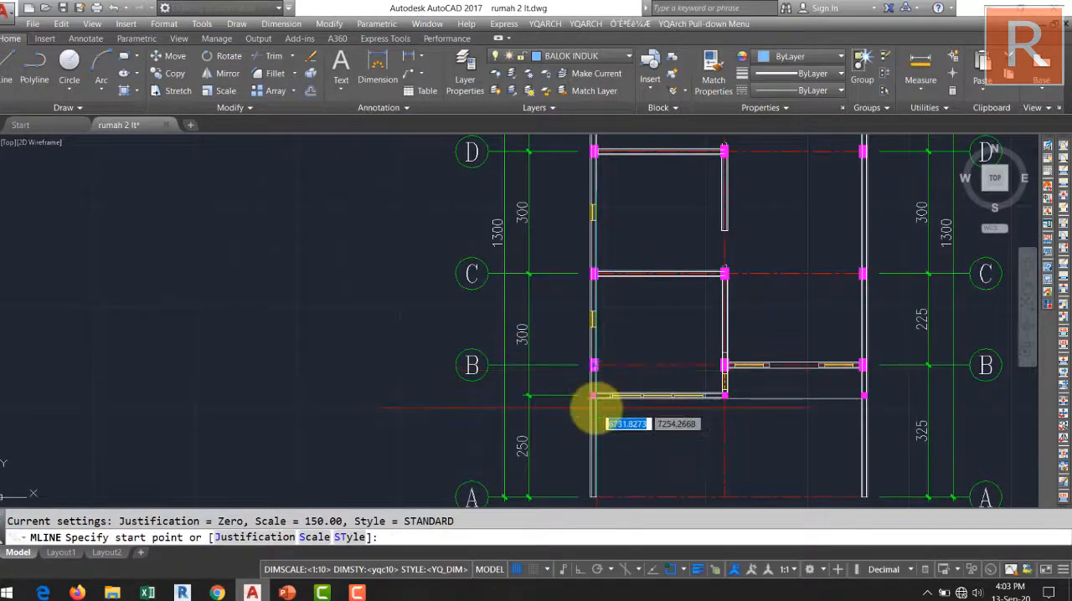
{"action": "key", "text": "Escape"}
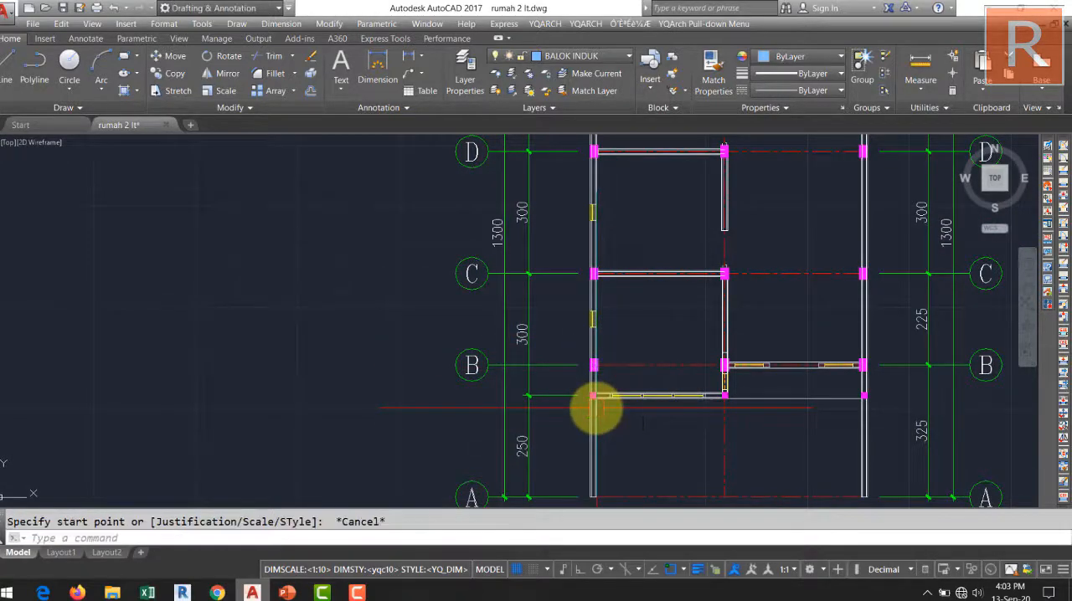
{"action": "key", "text": "Return"}
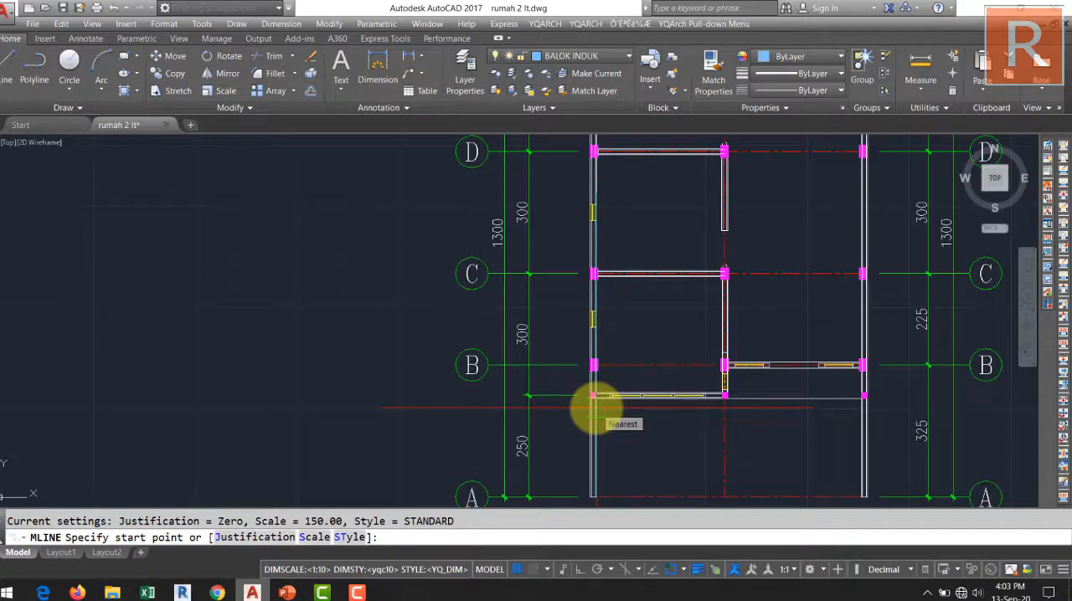
{"action": "type", "text": "s"}
{"action": "key", "text": "Return"}
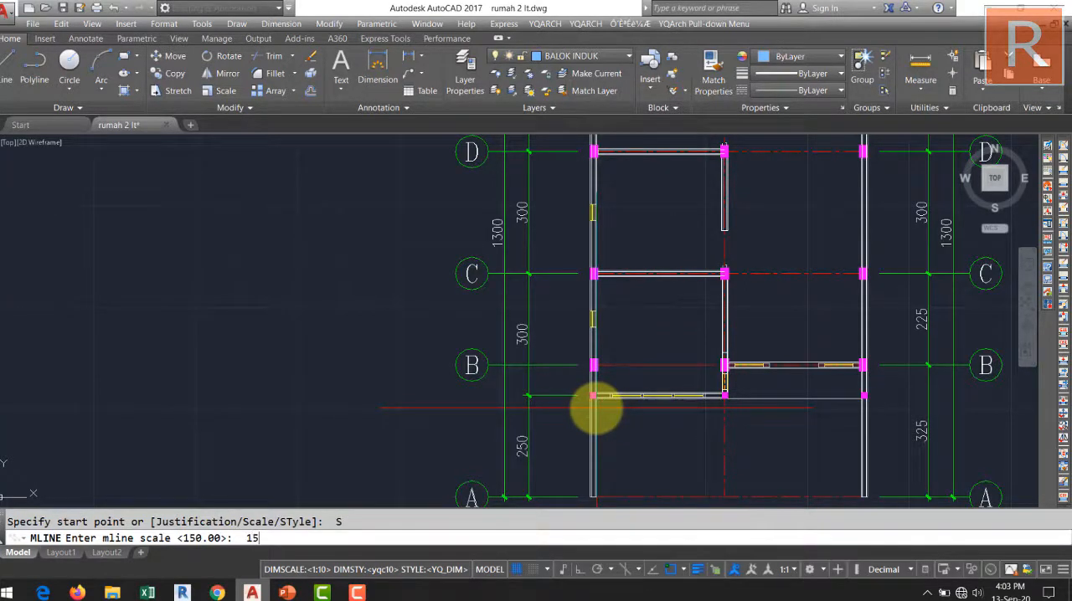
{"action": "type", "text": "15"}
{"action": "key", "text": "Return"}
Draw the first beam segment along grid line F from the corner column on grid line 1 to the corner column on grid line 3.
{"action": "mouse_move", "coordinate": [683, 349]}
{"action": "middle_mouse_down"}
{"action": "mouse_move", "coordinate": [598, 371]}
{"action": "mouse_move", "coordinate": [545, 414]}
{"action": "middle_mouse_up"}
{"action": "scroll", "coordinate": [545, 413], "scroll_direction": "down", "scroll_amount": 2}
{"action": "scroll", "coordinate": [545, 414], "scroll_direction": "up", "scroll_amount": 2}
{"action": "middle_click_drag", "start_coordinate": [574, 271], "coordinate": [555, 380]}
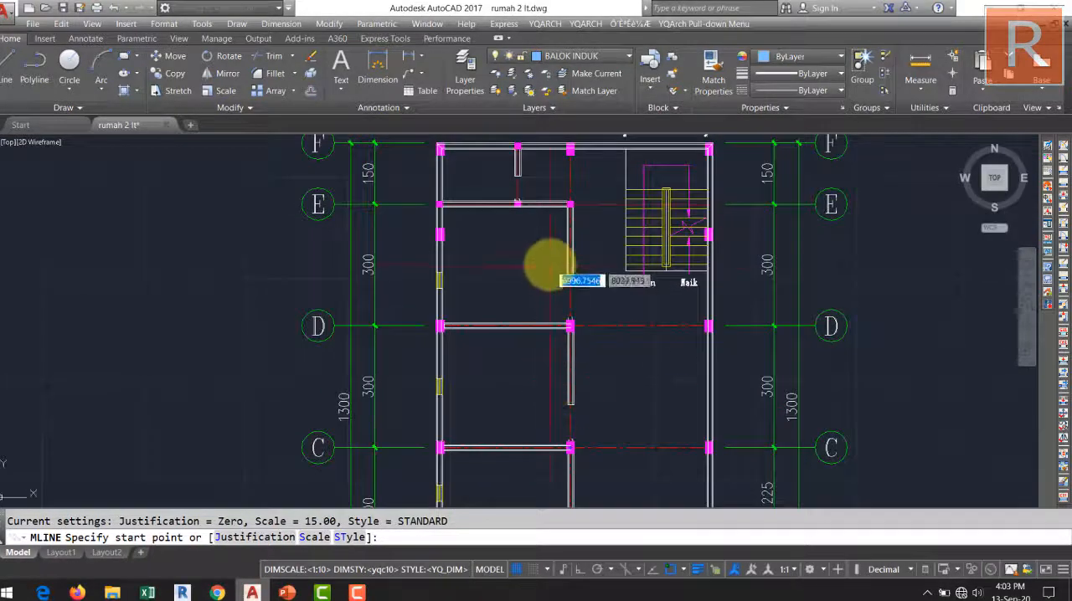
{"action": "middle_click_drag", "start_coordinate": [548, 266], "coordinate": [529, 327]}
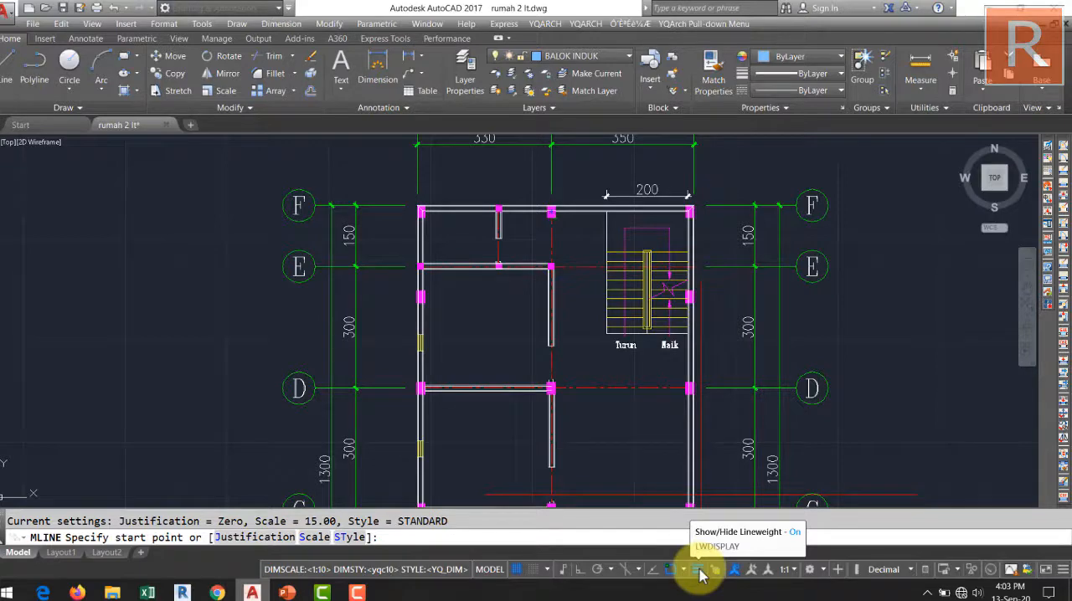
{"action": "middle_click_drag", "start_coordinate": [586, 431], "coordinate": [579, 468]}
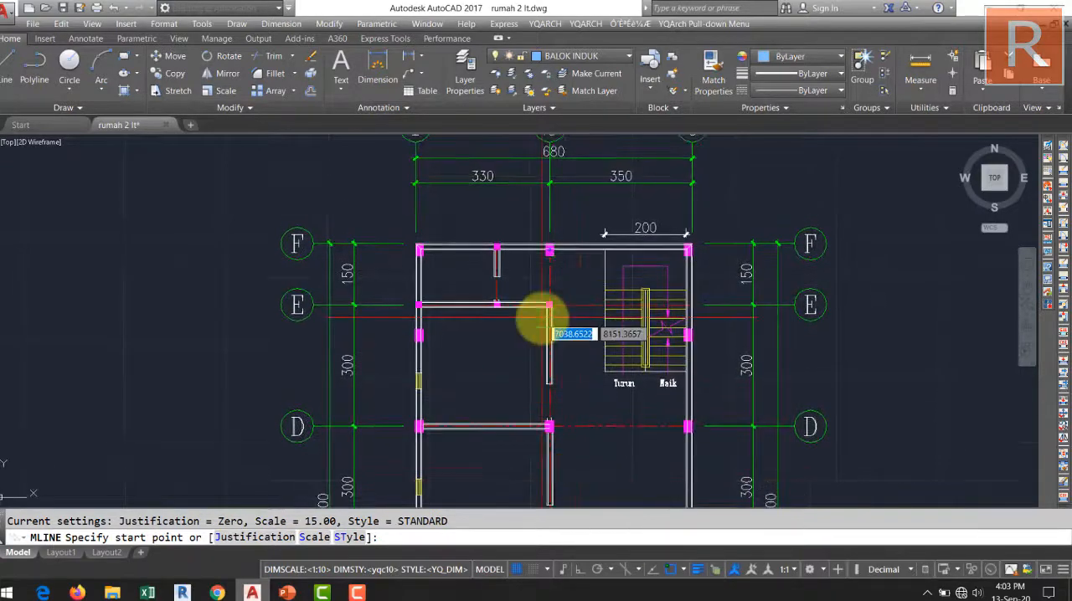
{"action": "middle_click_drag", "start_coordinate": [553, 276], "coordinate": [555, 314]}
{"action": "scroll", "coordinate": [436, 285], "scroll_direction": "up", "scroll_amount": 8}
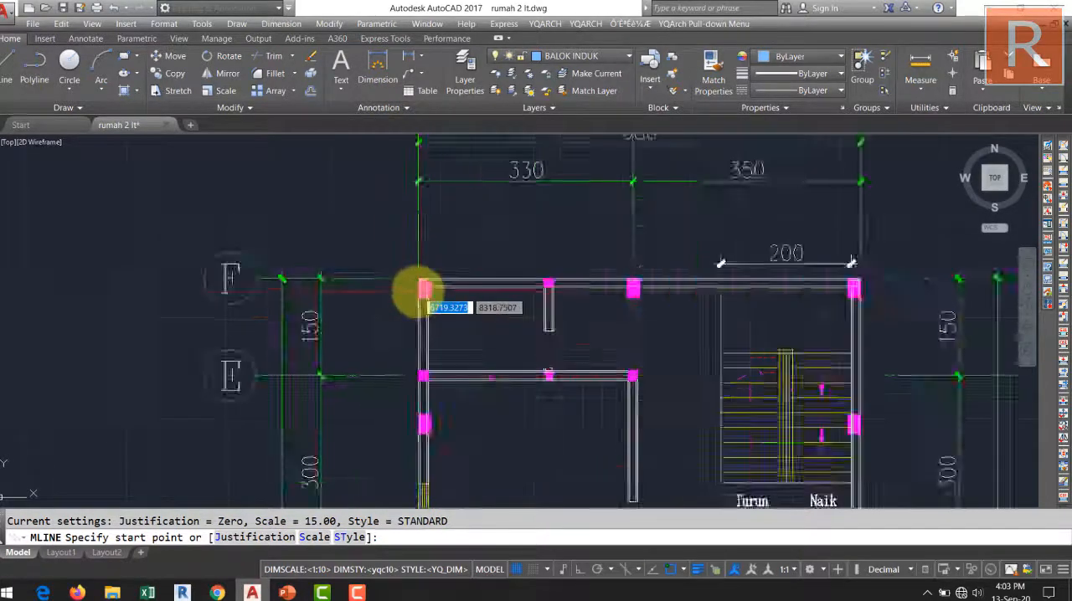
{"action": "left_click", "coordinate": [435, 258]}
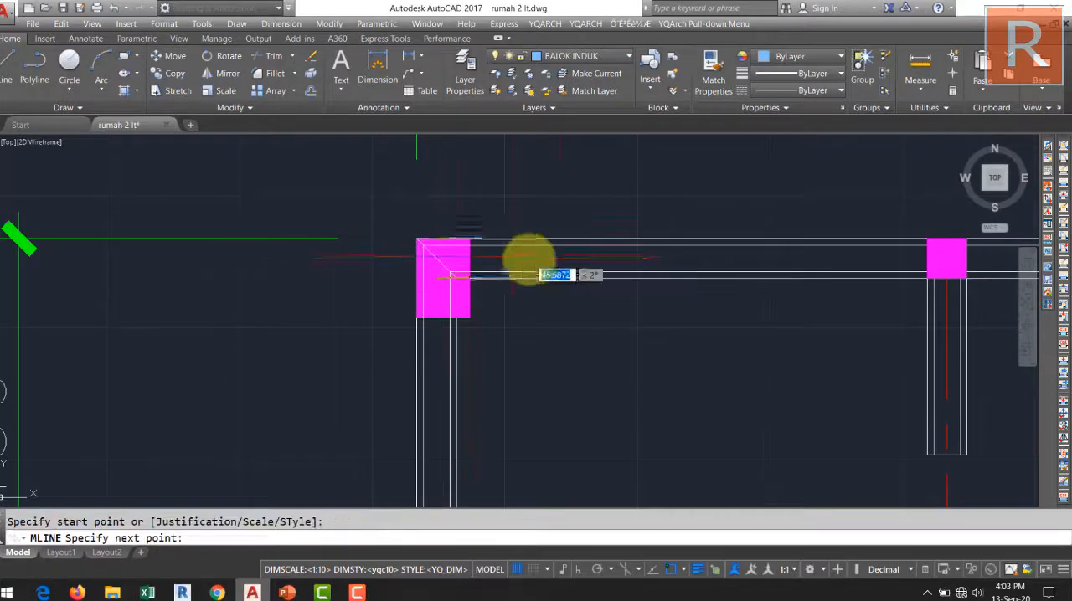
{"action": "scroll", "coordinate": [617, 251], "scroll_direction": "down", "scroll_amount": 6}
{"action": "scroll", "coordinate": [550, 294], "scroll_direction": "up", "scroll_amount": 3}
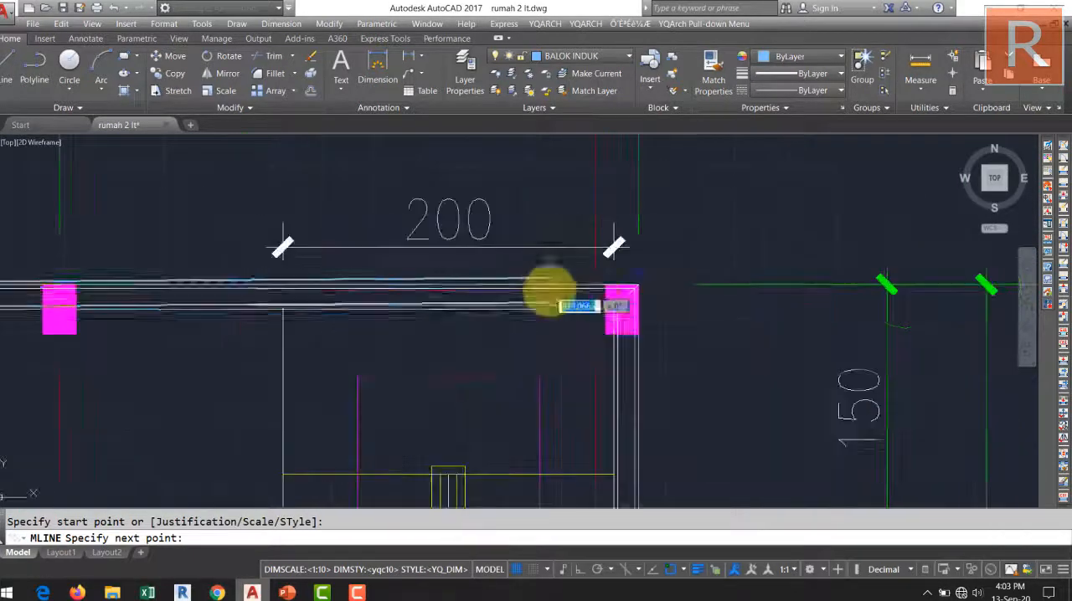
{"action": "left_click", "coordinate": [621, 303]}
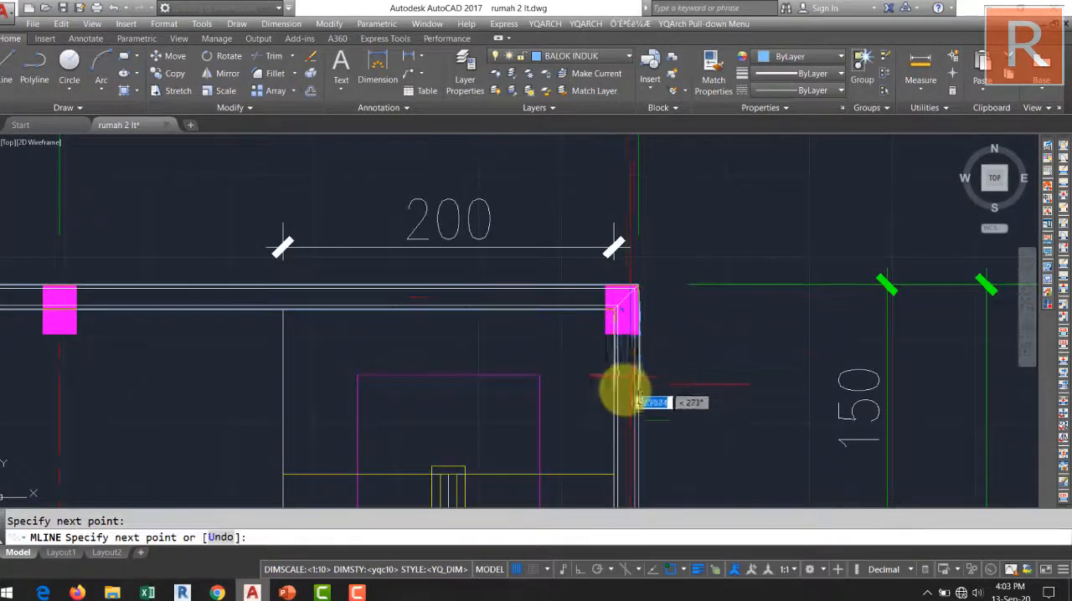
Continue the beam down grid line 3 to the small column just below grid line B and end the multiline.
{"action": "scroll", "coordinate": [626, 387], "scroll_direction": "down", "scroll_amount": 5}
{"action": "middle_click_drag", "start_coordinate": [626, 387], "coordinate": [614, 242]}
{"action": "middle_click_drag", "start_coordinate": [616, 458], "coordinate": [566, 234]}
{"action": "scroll", "coordinate": [567, 350], "scroll_direction": "up", "scroll_amount": 4}
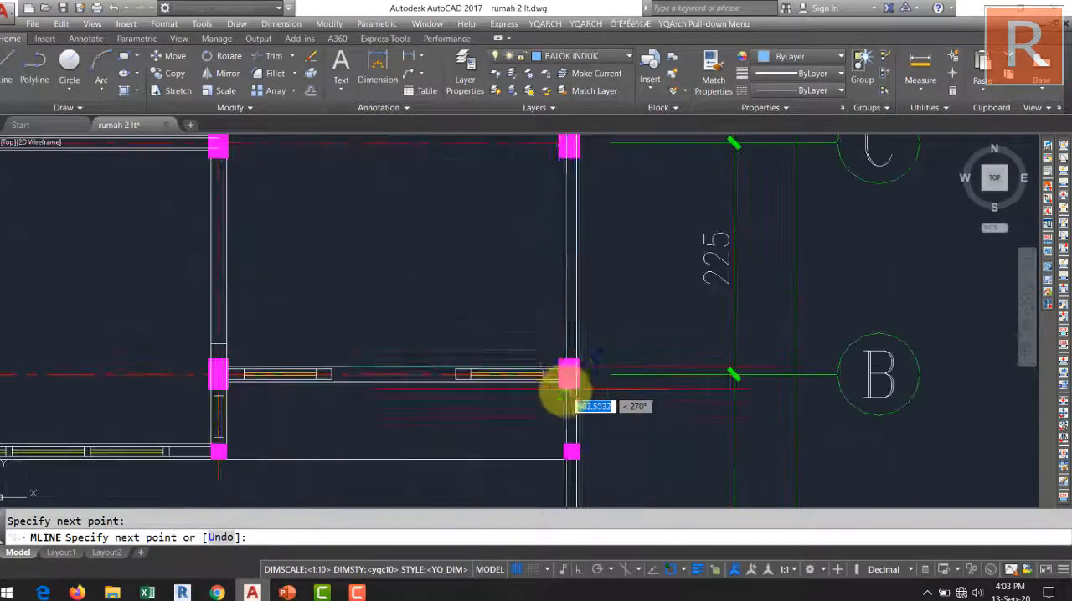
{"action": "middle_click_drag", "start_coordinate": [567, 462], "coordinate": [558, 318]}
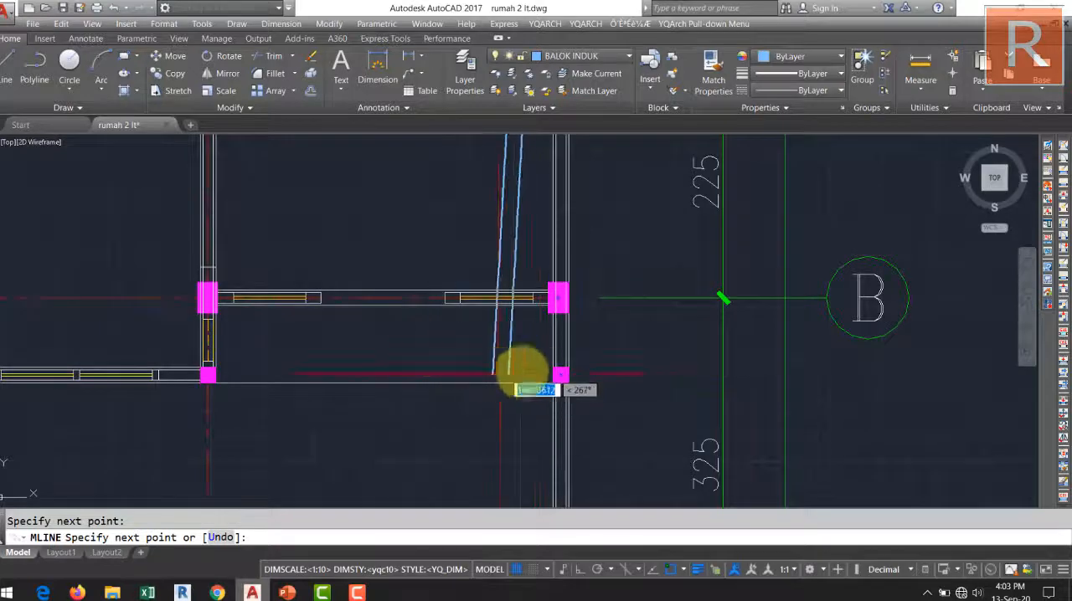
{"action": "scroll", "coordinate": [561, 375], "scroll_direction": "up", "scroll_amount": 3}
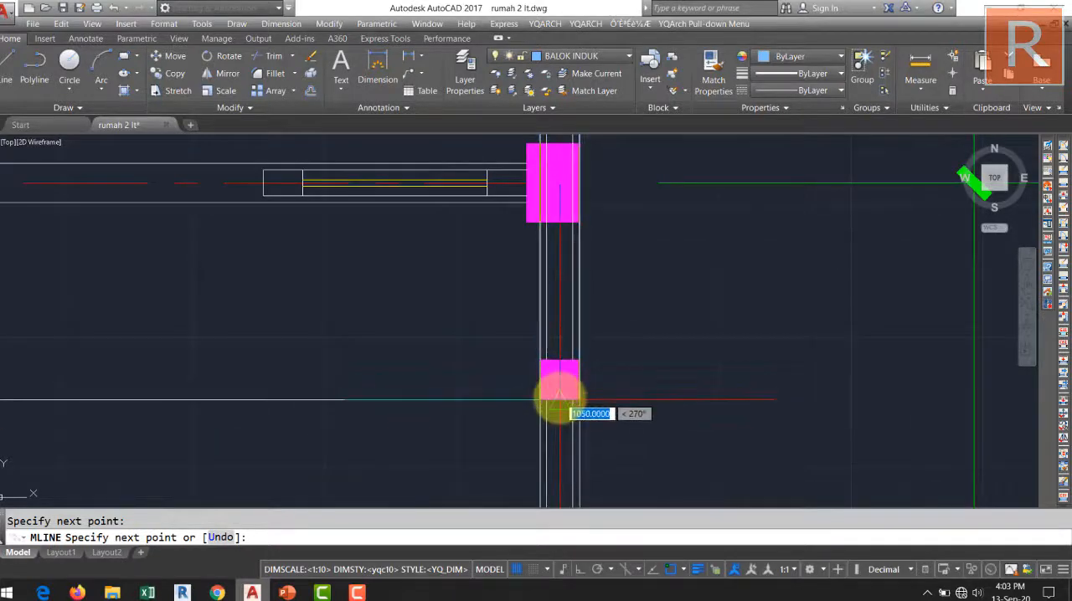
{"action": "left_click", "coordinate": [559, 400]}
{"action": "scroll", "coordinate": [560, 390], "scroll_direction": "down", "scroll_amount": 5}
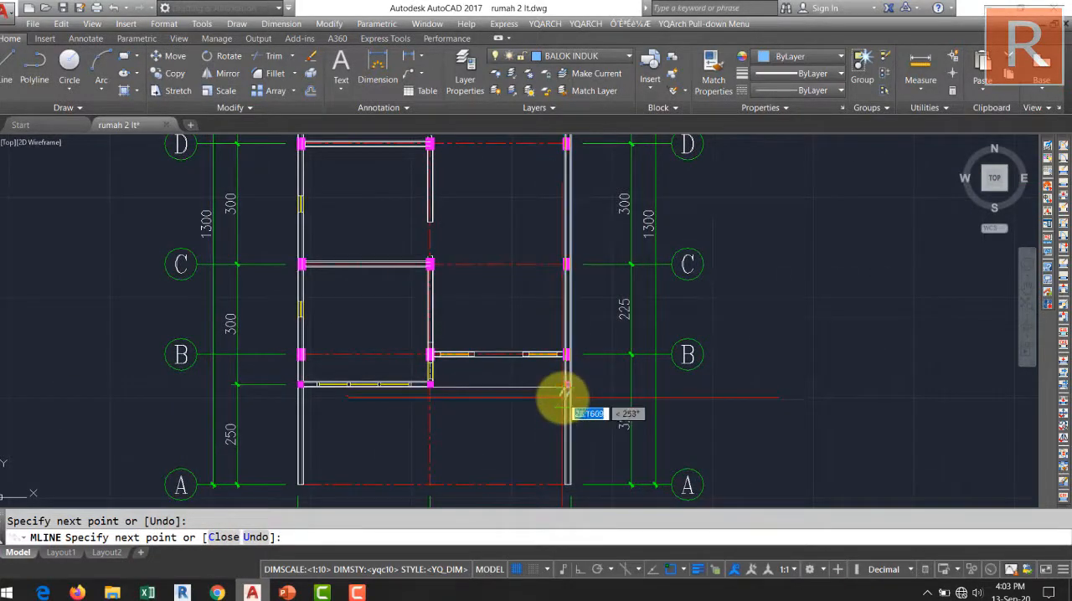
{"action": "key", "text": "Return"}
{"action": "key", "text": "Return"}
Draw a new beam multiline along grid line B from the column on grid line 3 to the column on grid line 2.
{"action": "scroll", "coordinate": [532, 355], "scroll_direction": "up", "scroll_amount": 5}
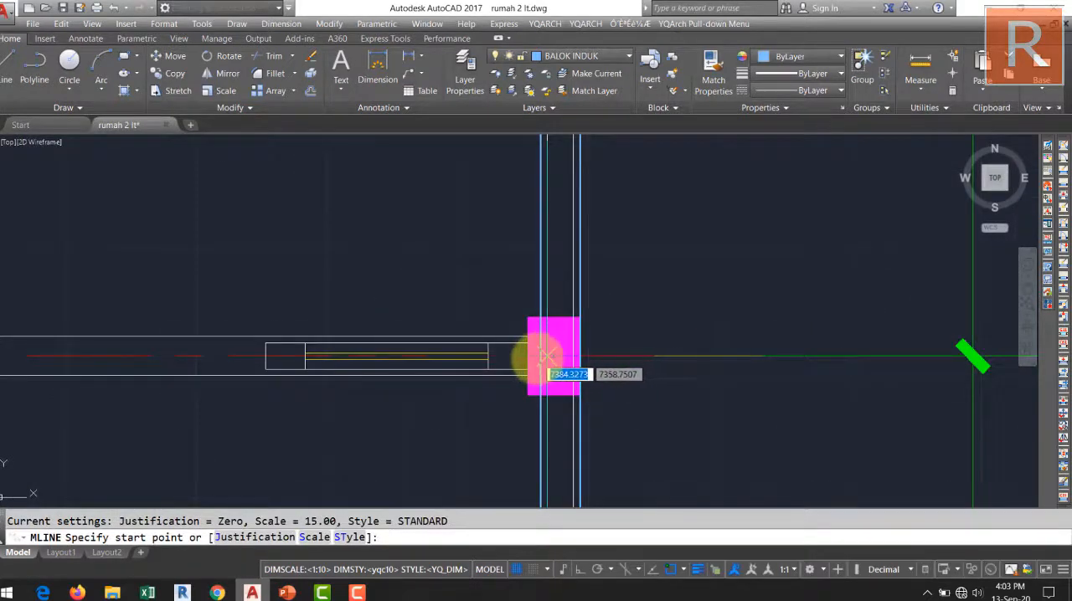
{"action": "left_click", "coordinate": [536, 358]}
{"action": "scroll", "coordinate": [443, 359], "scroll_direction": "down", "scroll_amount": 5}
{"action": "scroll", "coordinate": [557, 354], "scroll_direction": "up", "scroll_amount": 5}
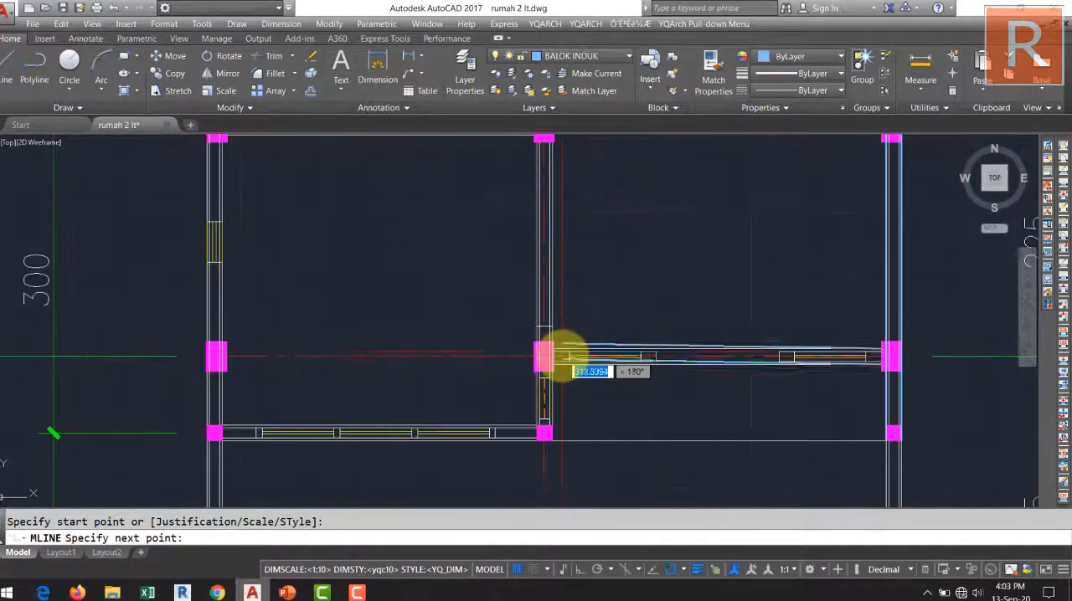
{"action": "left_click", "coordinate": [485, 358]}
Extend the grid line B beam from the column on grid line 2 to the column on grid line 1.
{"action": "scroll", "coordinate": [482, 360], "scroll_direction": "down", "scroll_amount": 5}
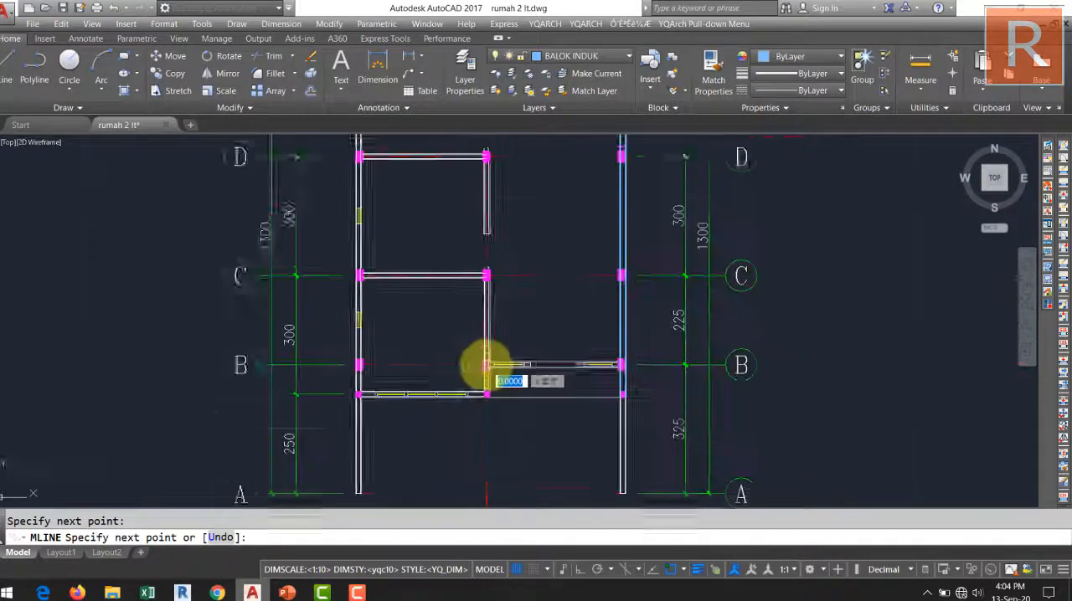
{"action": "middle_click_drag", "start_coordinate": [490, 364], "coordinate": [536, 359]}
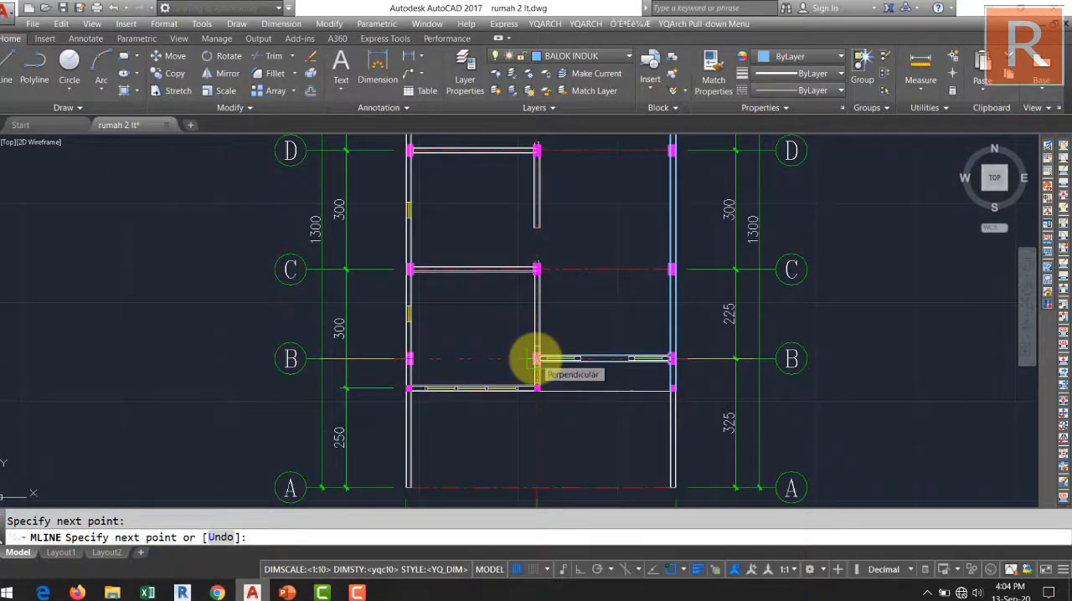
{"action": "scroll", "coordinate": [536, 384], "scroll_direction": "up", "scroll_amount": 2}
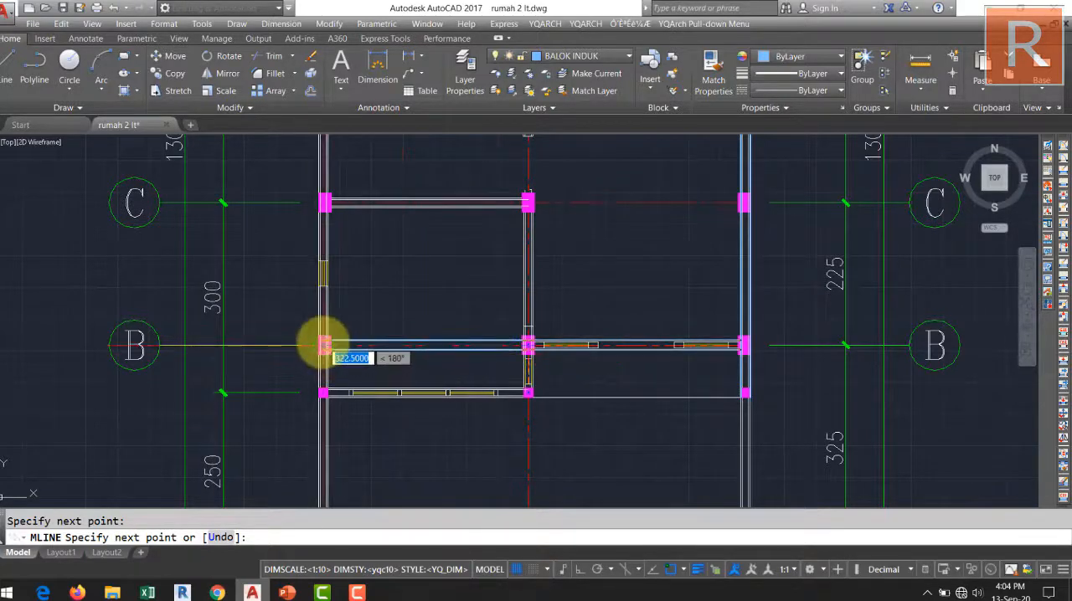
{"action": "scroll", "coordinate": [341, 346], "scroll_direction": "up", "scroll_amount": 2}
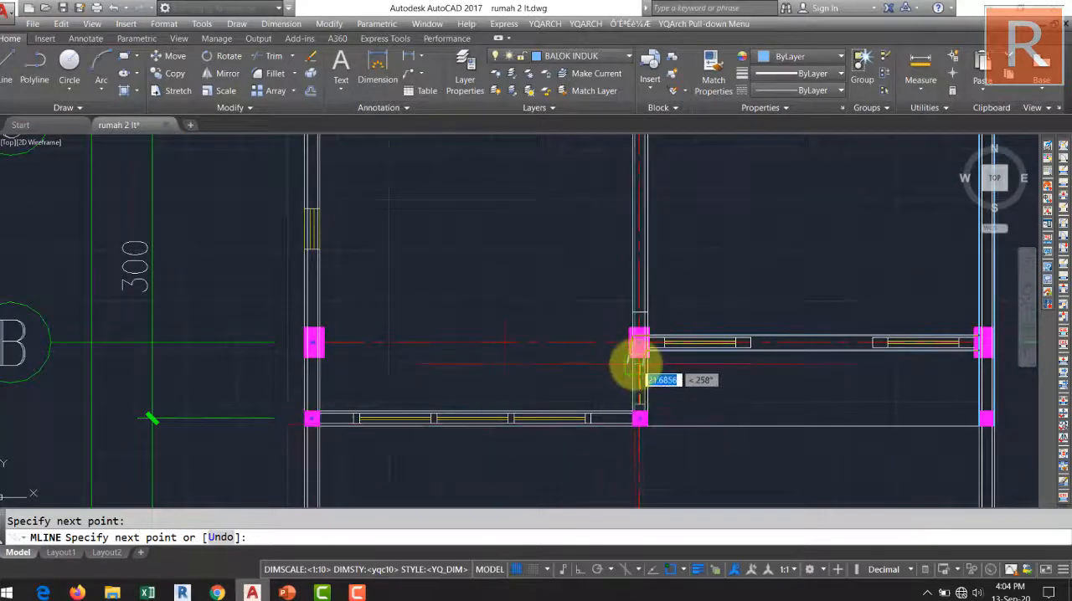
{"action": "scroll", "coordinate": [335, 343], "scroll_direction": "up", "scroll_amount": 2}
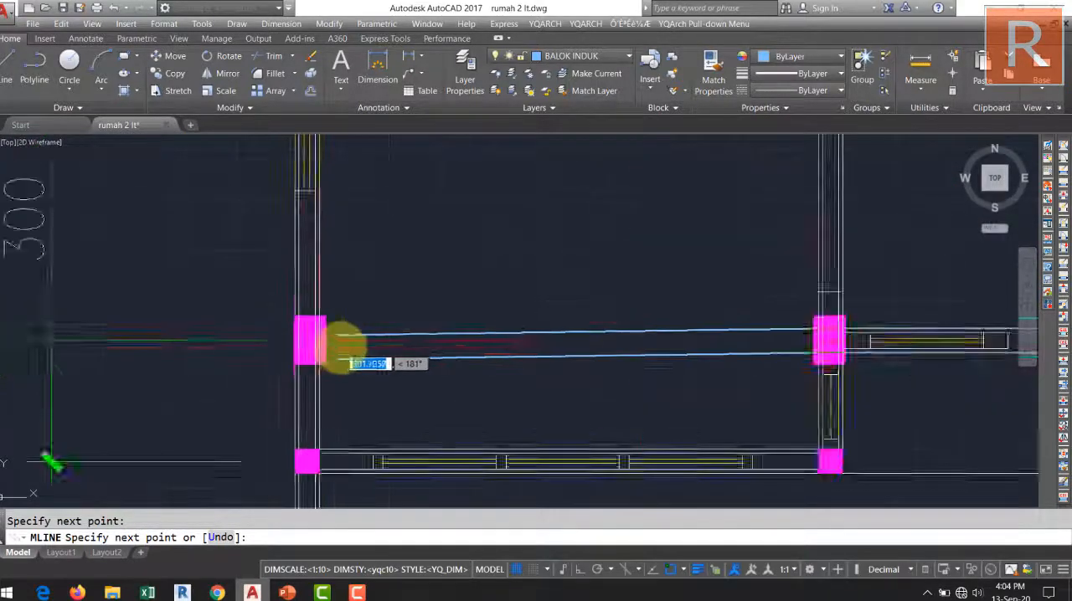
{"action": "scroll", "coordinate": [342, 345], "scroll_direction": "up", "scroll_amount": 2}
{"action": "scroll", "coordinate": [289, 341], "scroll_direction": "down", "scroll_amount": 5}
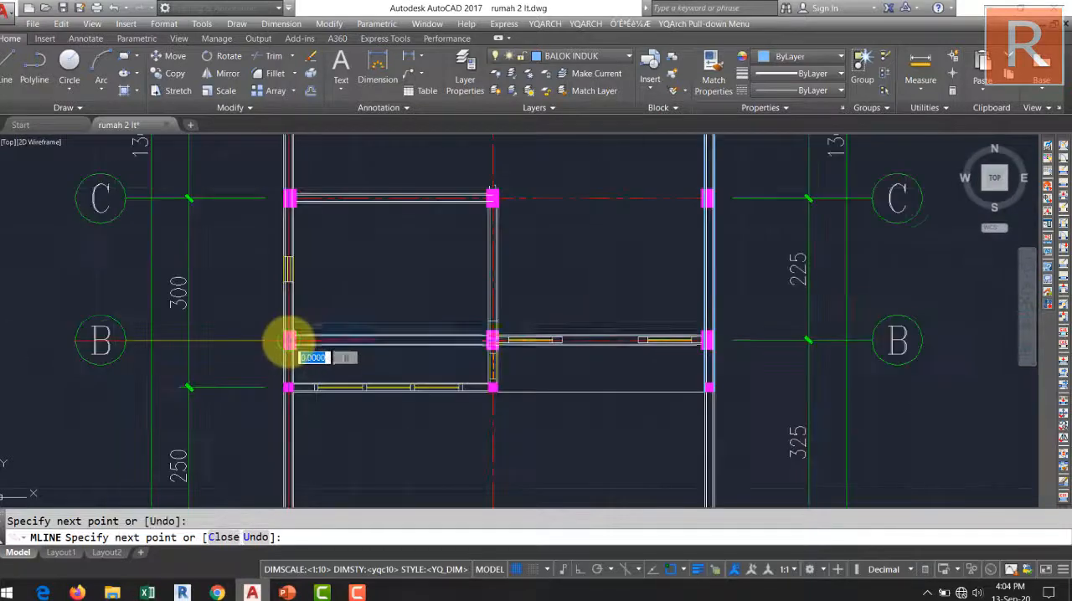
Continue the beam up grid line 1 to the corner column on grid line F and end the multiline.
{"action": "middle_click_drag", "start_coordinate": [288, 340], "coordinate": [321, 375]}
{"action": "middle_click_drag", "start_coordinate": [323, 247], "coordinate": [342, 398]}
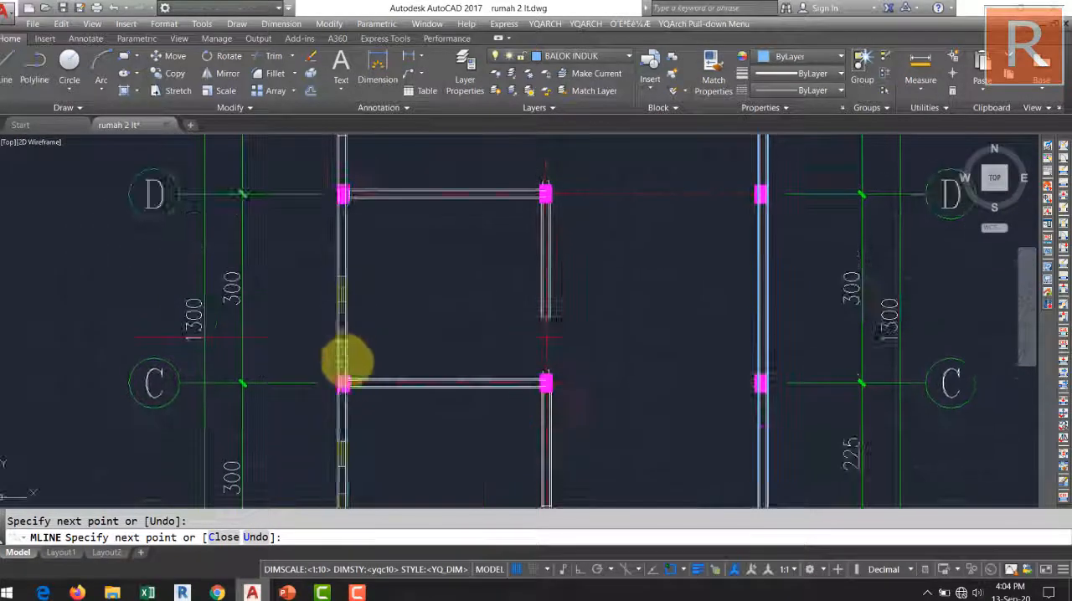
{"action": "mouse_move", "coordinate": [346, 151]}
{"action": "middle_mouse_down"}
{"action": "mouse_move", "coordinate": [357, 359]}
{"action": "mouse_move", "coordinate": [382, 493]}
{"action": "middle_mouse_up"}
{"action": "scroll", "coordinate": [385, 359], "scroll_direction": "up", "scroll_amount": 4}
{"action": "scroll", "coordinate": [375, 276], "scroll_direction": "up", "scroll_amount": 6}
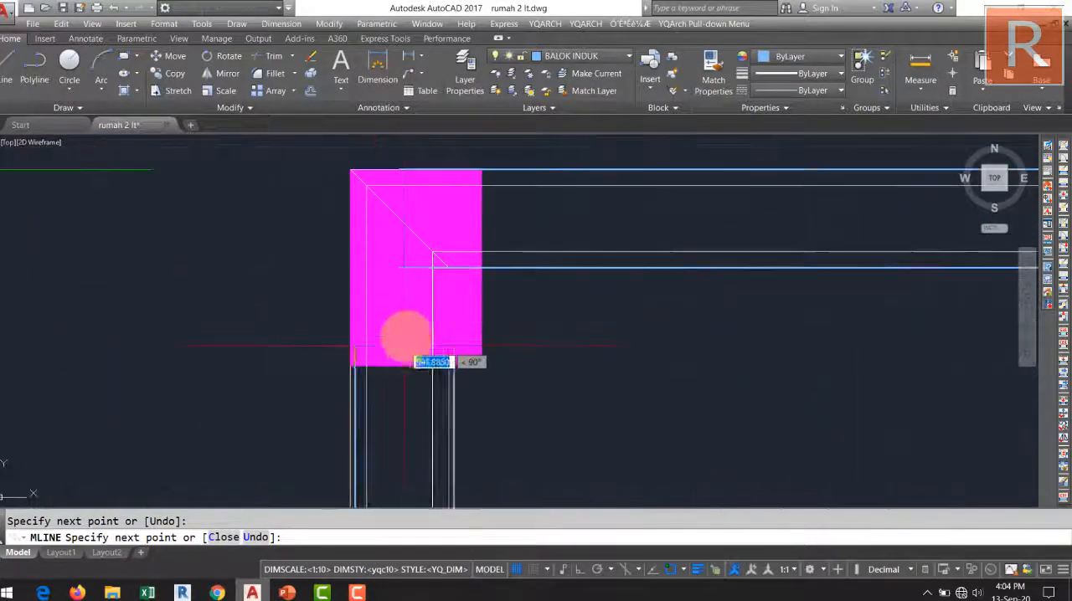
{"action": "left_click", "coordinate": [403, 225]}
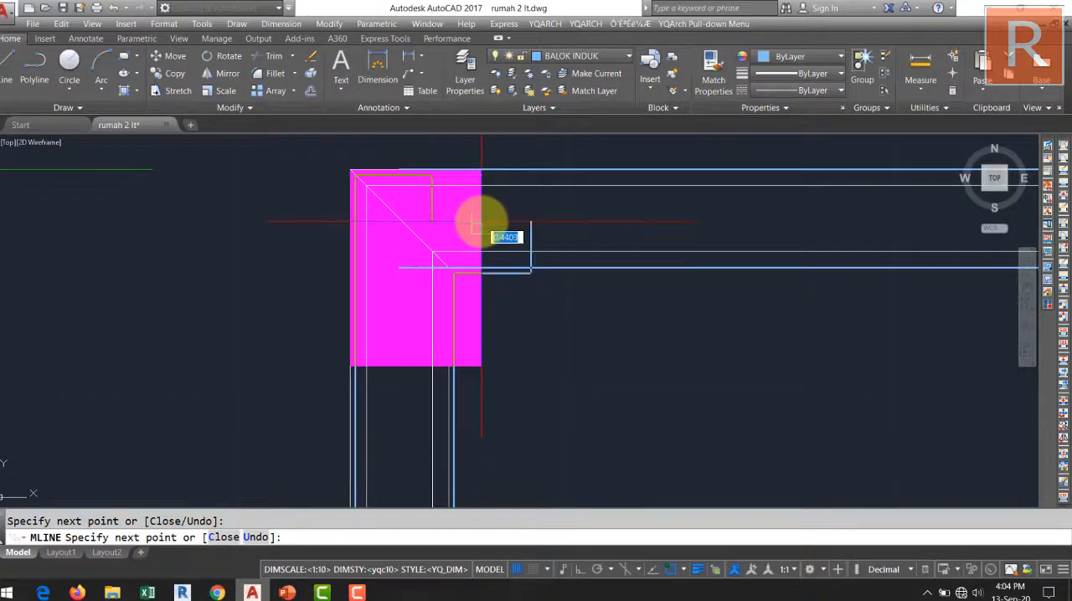
{"action": "key", "text": "Return"}
Draw a beam multiline down grid line 2 from the inner edge of the grid line F beam to the upper edge of the grid line B beam.
{"action": "scroll", "coordinate": [598, 262], "scroll_direction": "down", "scroll_amount": 6}
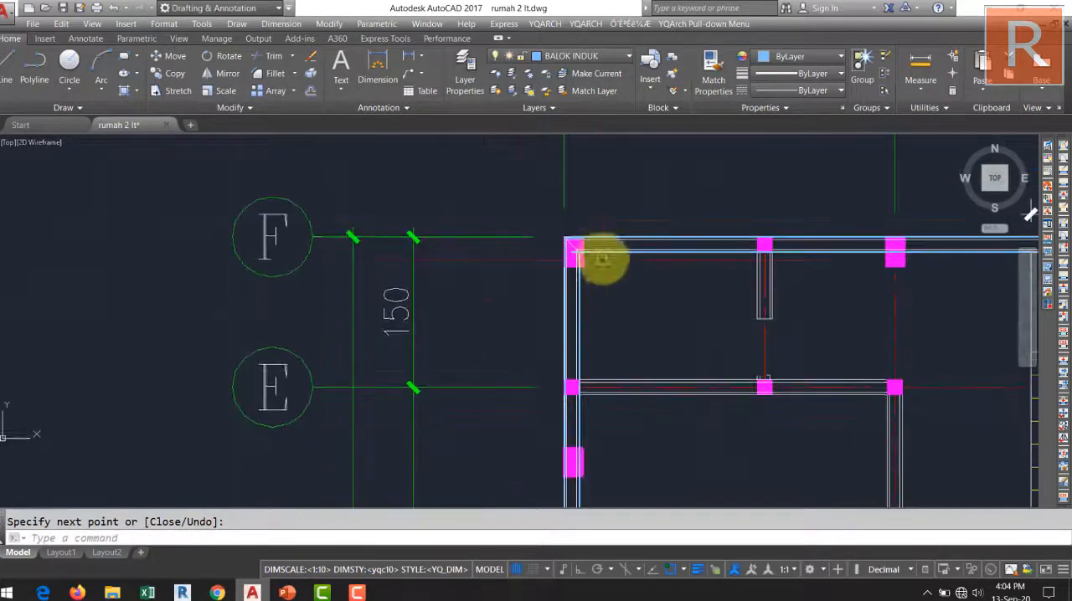
{"action": "middle_click_drag", "start_coordinate": [604, 275], "coordinate": [536, 236]}
{"action": "mouse_move", "coordinate": [591, 426]}
{"action": "middle_mouse_down"}
{"action": "mouse_move", "coordinate": [552, 301]}
{"action": "mouse_move", "coordinate": [529, 361]}
{"action": "middle_mouse_up"}
{"action": "scroll", "coordinate": [563, 314], "scroll_direction": "up", "scroll_amount": 3}
{"action": "middle_click_drag", "start_coordinate": [530, 283], "coordinate": [515, 323]}
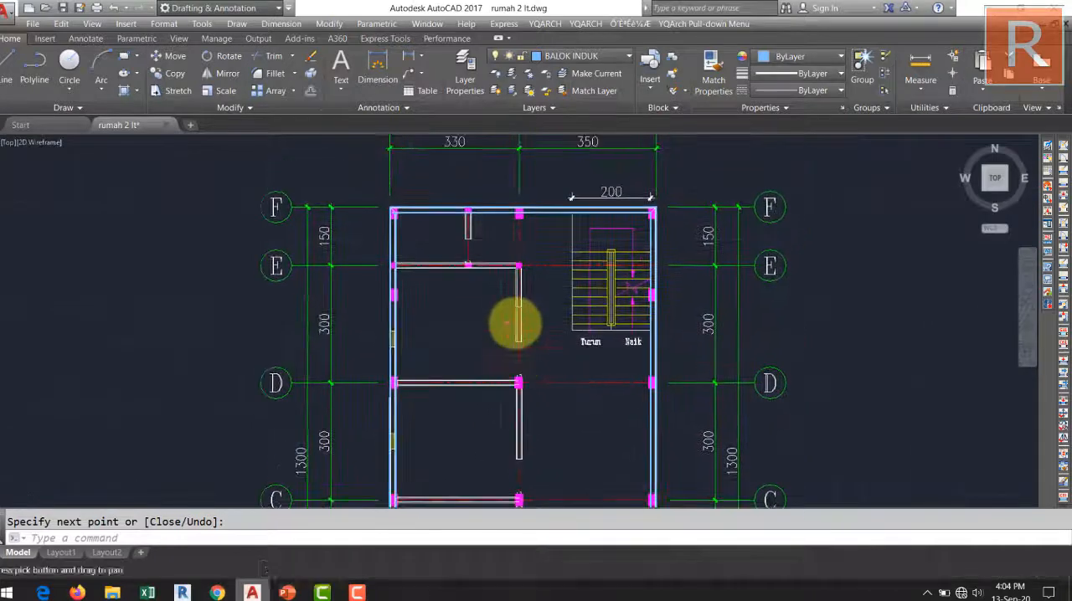
{"action": "scroll", "coordinate": [525, 214], "scroll_direction": "up", "scroll_amount": 3}
{"action": "scroll", "coordinate": [519, 219], "scroll_direction": "up", "scroll_amount": 6}
{"action": "key", "text": "space"}
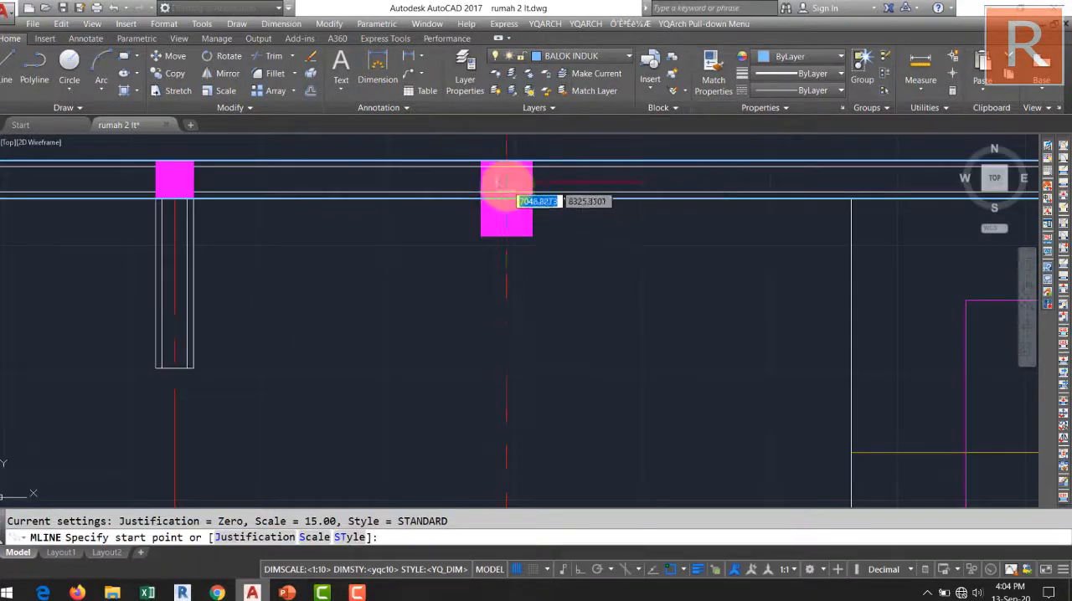
{"action": "left_click", "coordinate": [505, 199]}
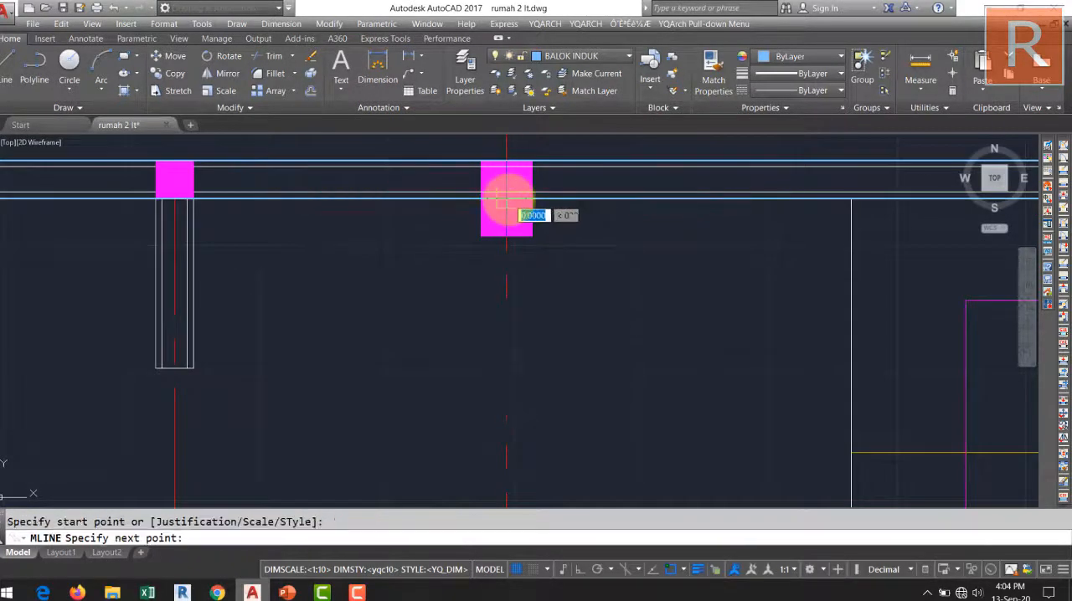
{"action": "scroll", "coordinate": [507, 314], "scroll_direction": "down", "scroll_amount": 5}
{"action": "scroll", "coordinate": [519, 313], "scroll_direction": "down", "scroll_amount": 5}
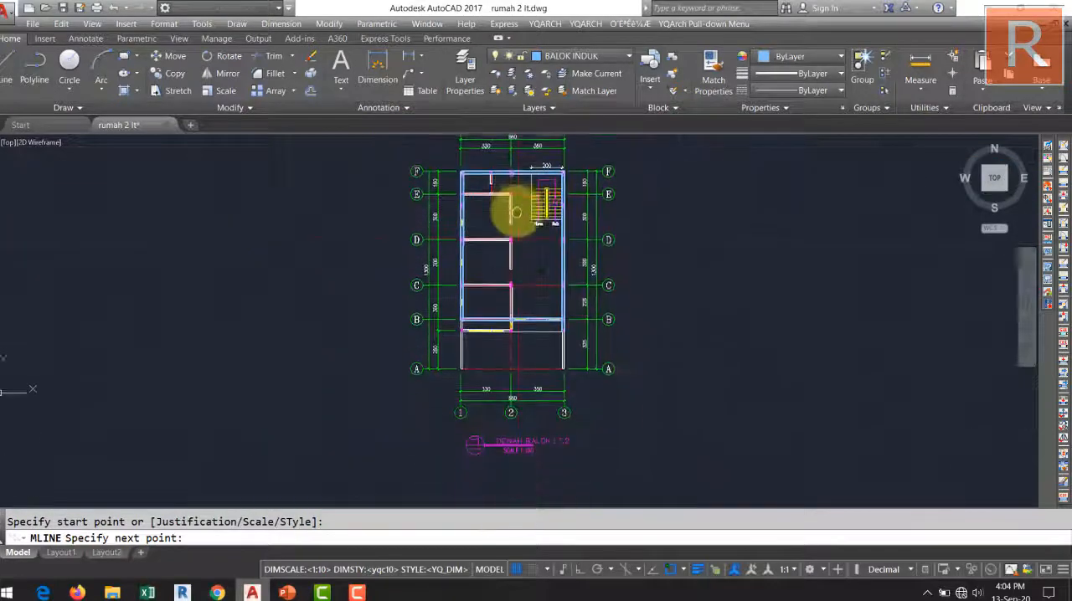
{"action": "scroll", "coordinate": [512, 268], "scroll_direction": "up", "scroll_amount": 8}
{"action": "scroll", "coordinate": [495, 396], "scroll_direction": "up", "scroll_amount": 5}
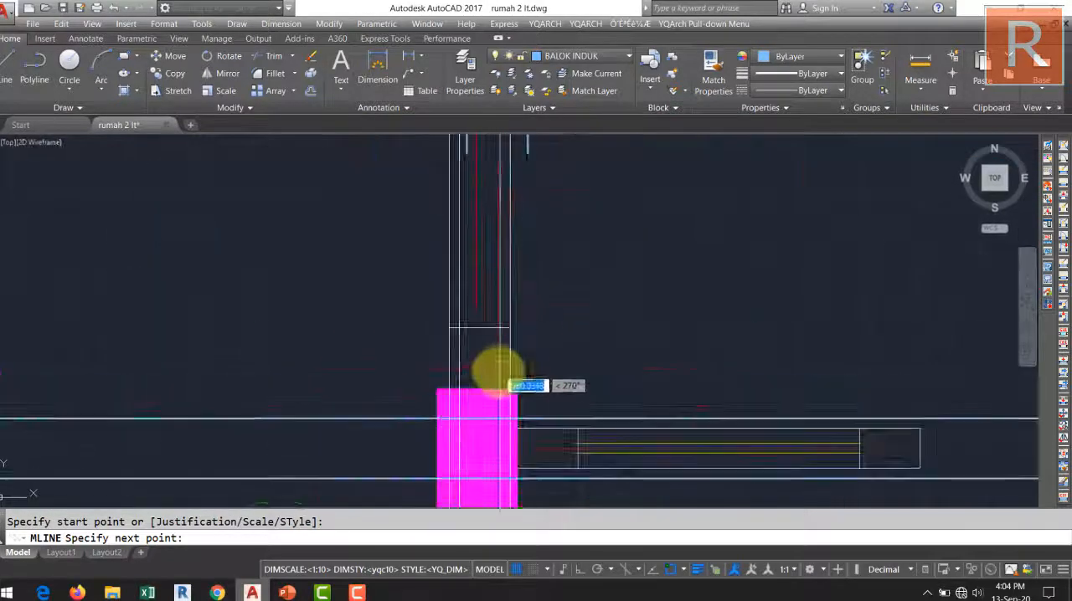
{"action": "left_click", "coordinate": [474, 416]}
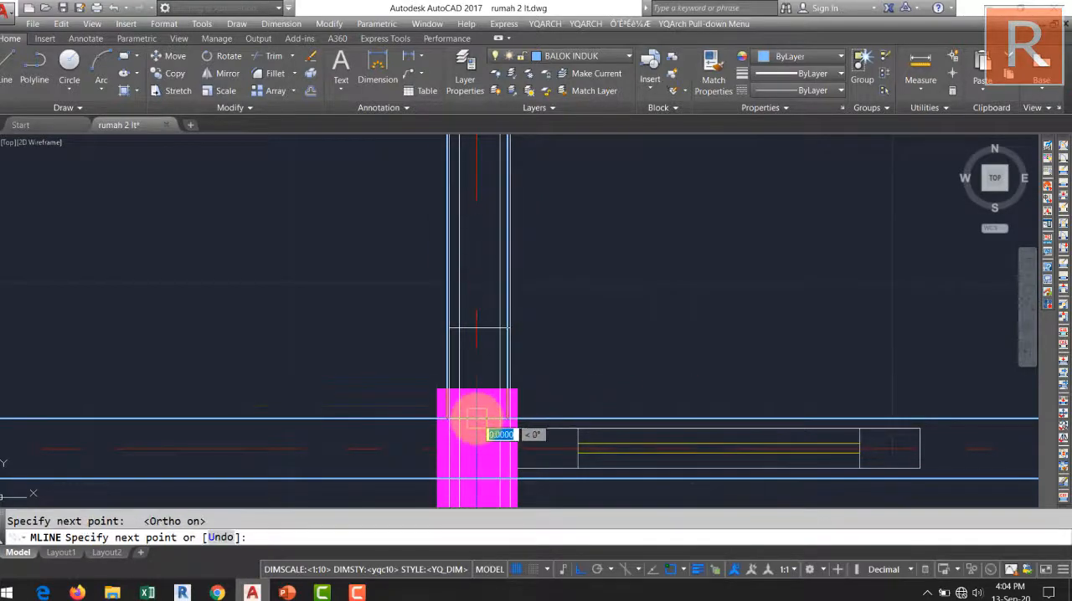
{"action": "key", "text": "Return"}
Draw a beam multiline along grid line C from the inner edge of the grid line 1 beam to the inner edge of the grid line 3 beam.
{"action": "scroll", "coordinate": [516, 461], "scroll_direction": "down", "scroll_amount": 5}
{"action": "scroll", "coordinate": [457, 368], "scroll_direction": "up", "scroll_amount": 5}
{"action": "scroll", "coordinate": [495, 399], "scroll_direction": "down", "scroll_amount": 5}
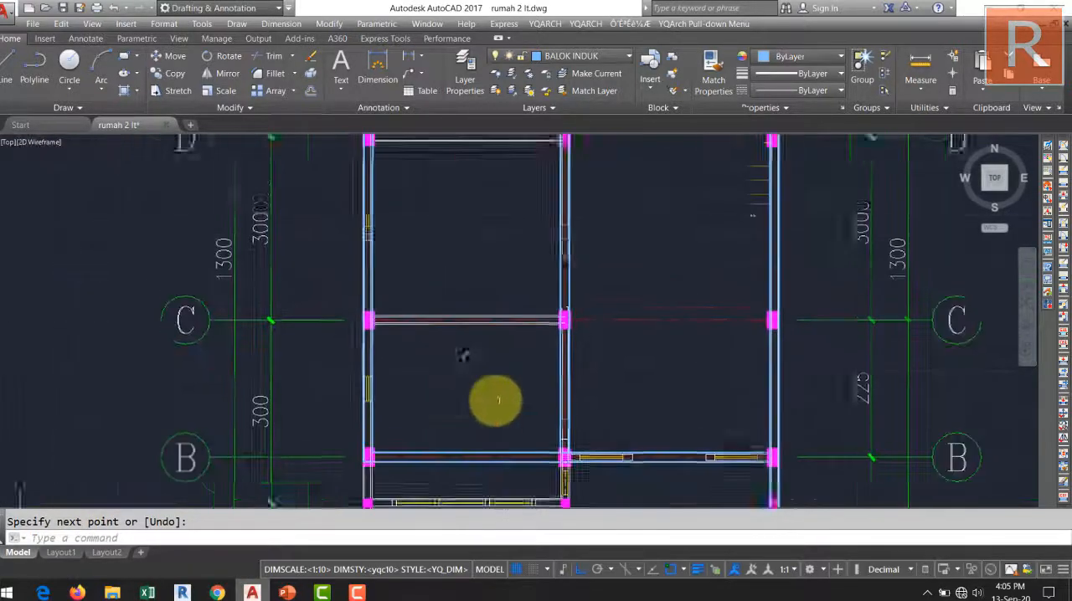
{"action": "scroll", "coordinate": [432, 407], "scroll_direction": "up", "scroll_amount": 3}
{"action": "scroll", "coordinate": [431, 408], "scroll_direction": "up", "scroll_amount": 6}
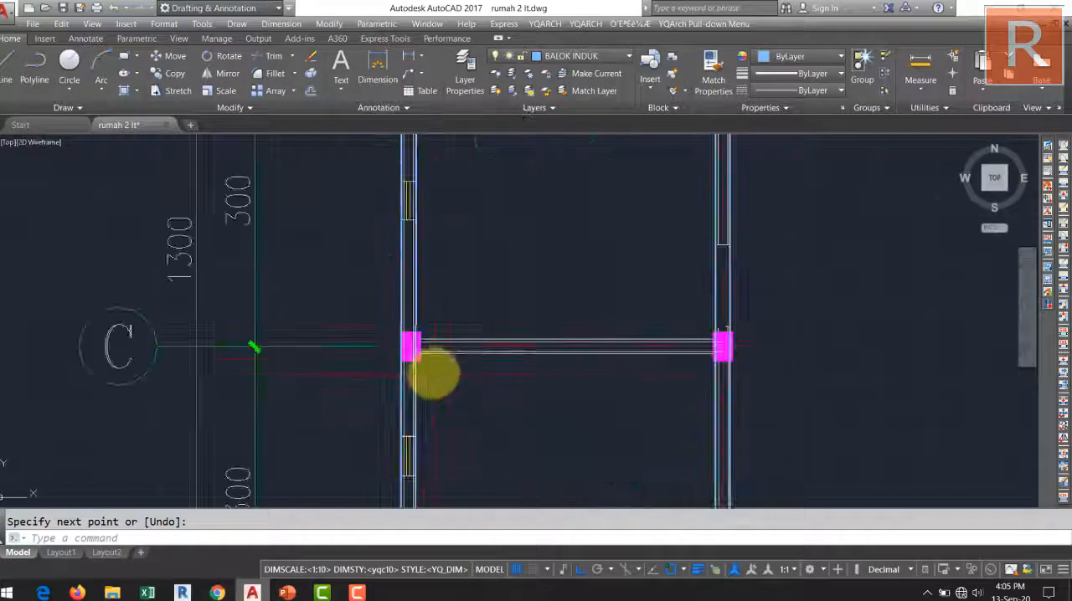
{"action": "key", "text": "Return"}
{"action": "left_click", "coordinate": [384, 312]}
{"action": "scroll", "coordinate": [384, 312], "scroll_direction": "down", "scroll_amount": 6}
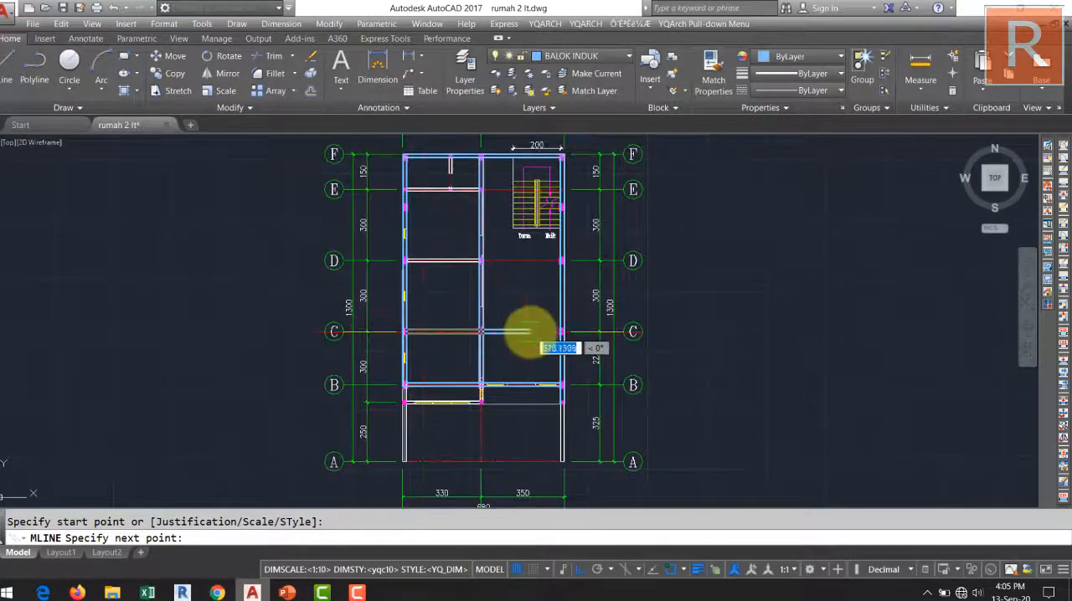
{"action": "scroll", "coordinate": [527, 328], "scroll_direction": "up", "scroll_amount": 2}
{"action": "scroll", "coordinate": [550, 246], "scroll_direction": "down", "scroll_amount": 2}
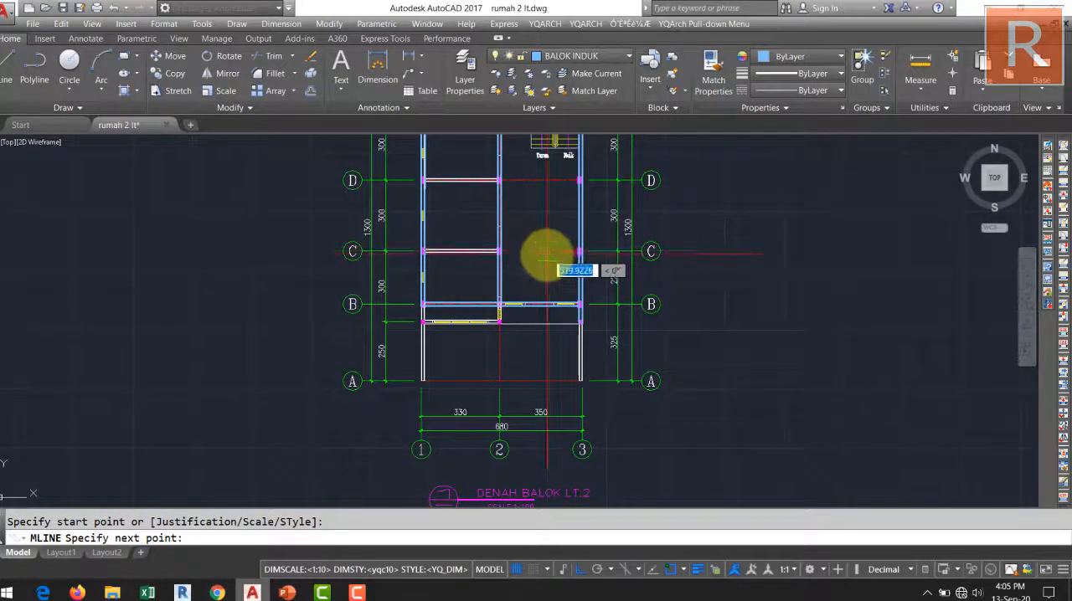
{"action": "mouse_move", "coordinate": [548, 251]}
{"action": "middle_mouse_down"}
{"action": "mouse_move", "coordinate": [578, 376]}
{"action": "mouse_move", "coordinate": [624, 375]}
{"action": "middle_mouse_up"}
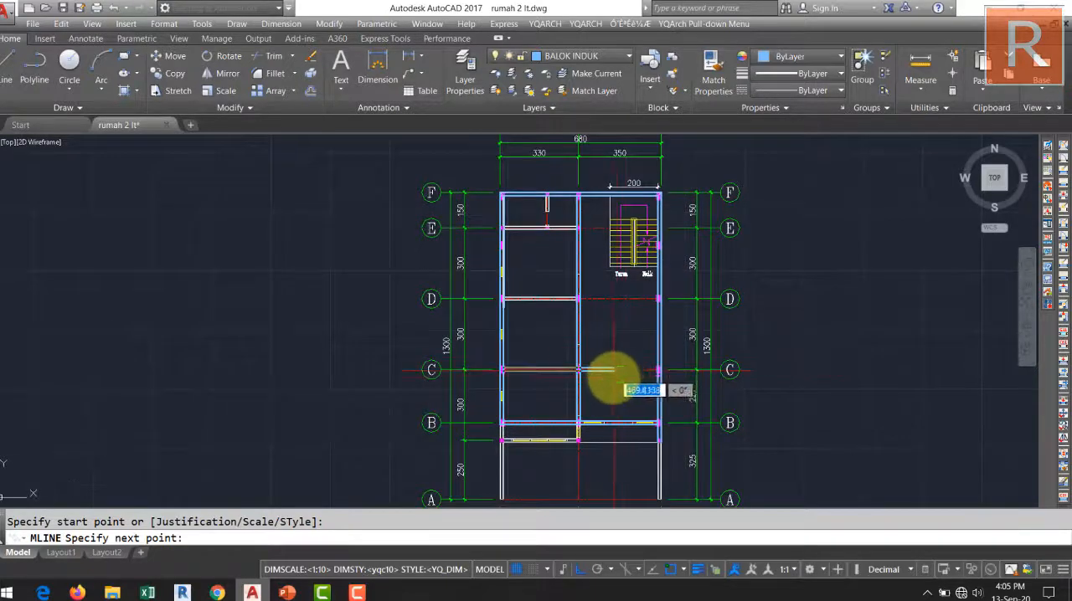
{"action": "scroll", "coordinate": [598, 375], "scroll_direction": "up", "scroll_amount": 4}
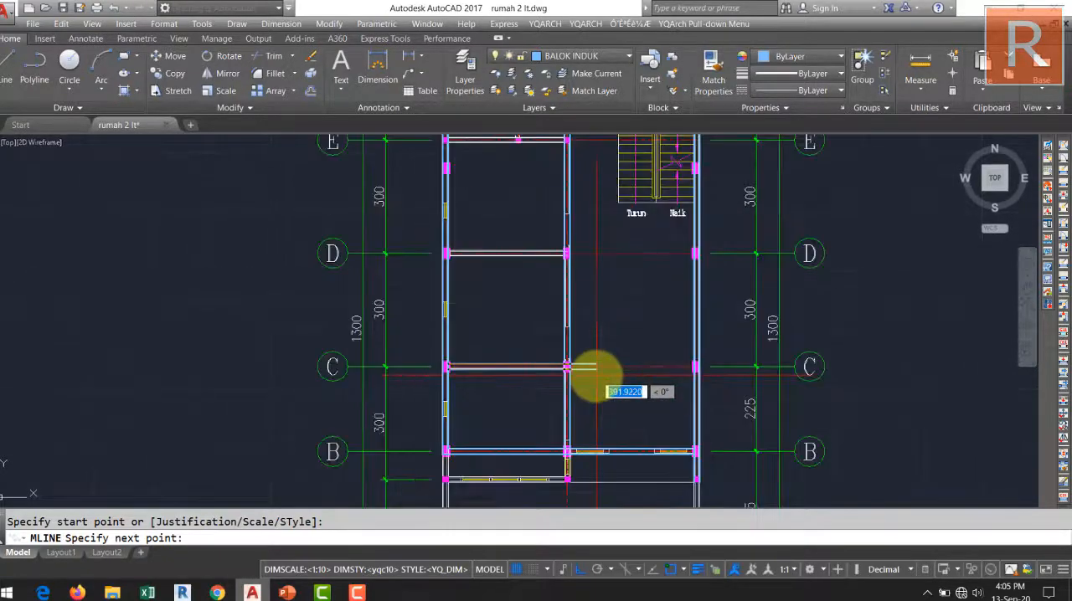
{"action": "scroll", "coordinate": [570, 383], "scroll_direction": "down", "scroll_amount": 2}
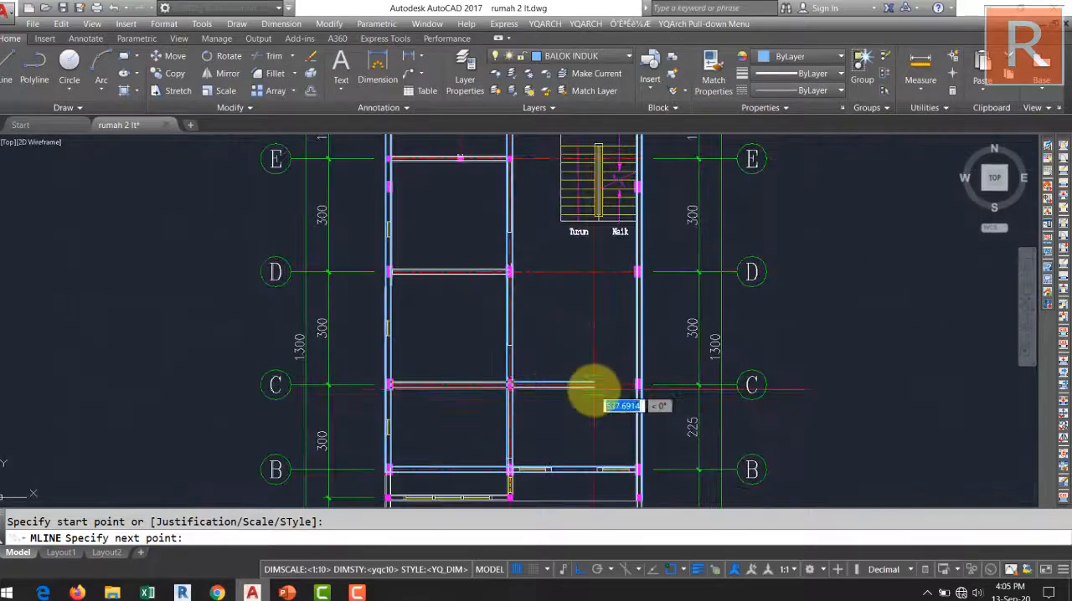
{"action": "scroll", "coordinate": [620, 394], "scroll_direction": "up", "scroll_amount": 6}
{"action": "scroll", "coordinate": [745, 377], "scroll_direction": "up", "scroll_amount": 2}
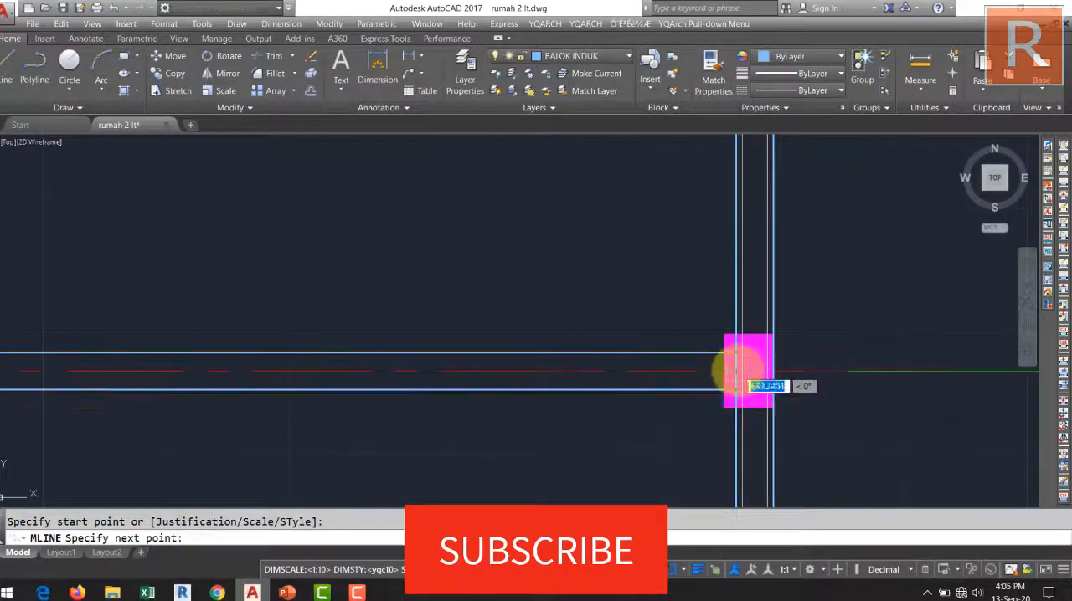
{"action": "left_click", "coordinate": [720, 369]}
{"action": "key", "text": "Escape"}
{"action": "scroll", "coordinate": [670, 356], "scroll_direction": "down", "scroll_amount": 4}
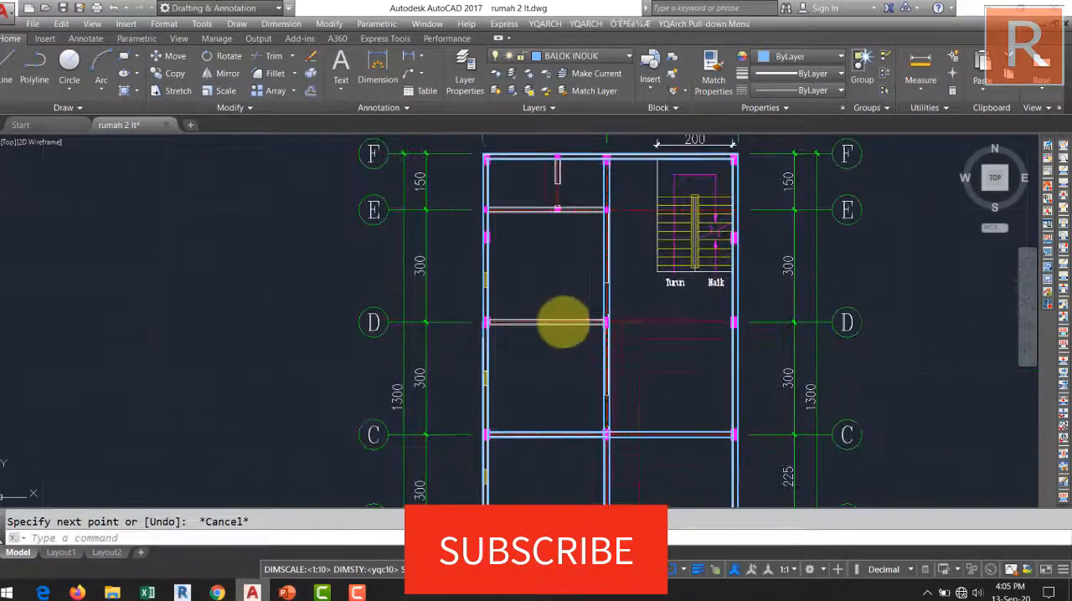
Draw a beam multiline along grid line D from the inner edge of the grid line 1 beam to the inner edge of the grid line 3 beam.
{"action": "scroll", "coordinate": [494, 306], "scroll_direction": "up", "scroll_amount": 5}
{"action": "key", "text": "Return"}
{"action": "left_click", "coordinate": [502, 318]}
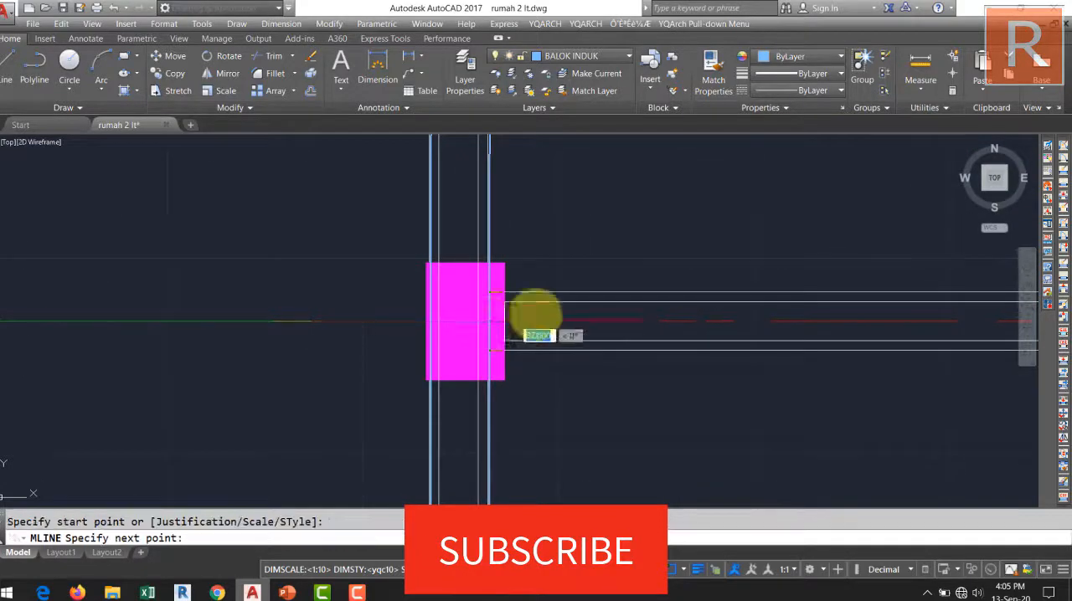
{"action": "scroll", "coordinate": [531, 318], "scroll_direction": "down", "scroll_amount": 3}
{"action": "scroll", "coordinate": [632, 308], "scroll_direction": "up", "scroll_amount": 1}
{"action": "scroll", "coordinate": [578, 322], "scroll_direction": "down", "scroll_amount": 1}
{"action": "scroll", "coordinate": [363, 339], "scroll_direction": "up", "scroll_amount": 7}
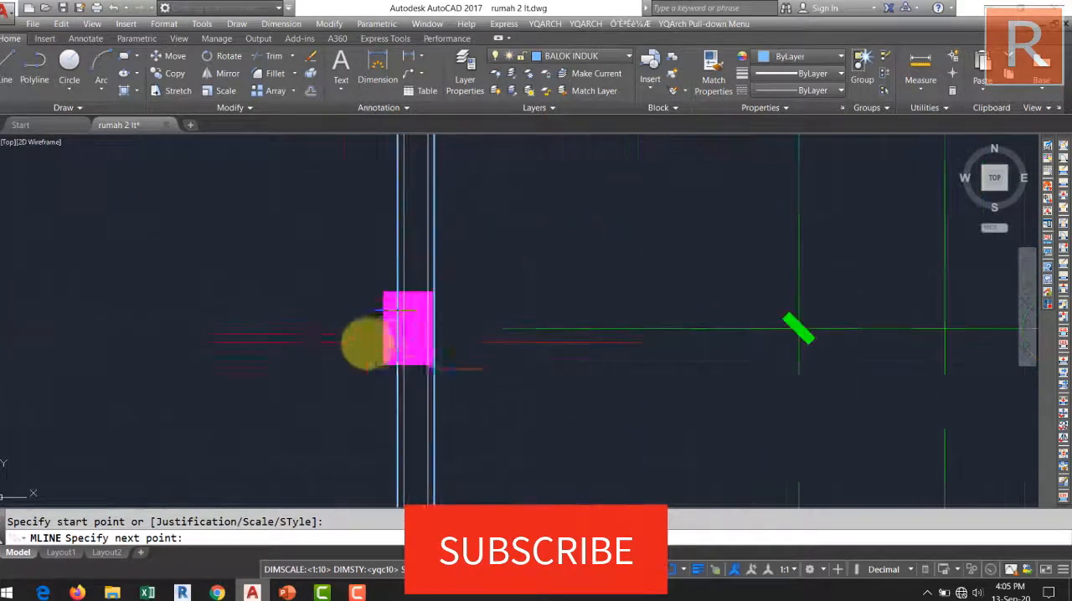
{"action": "key", "text": "Escape"}
{"action": "scroll", "coordinate": [378, 318], "scroll_direction": "down", "scroll_amount": 6}
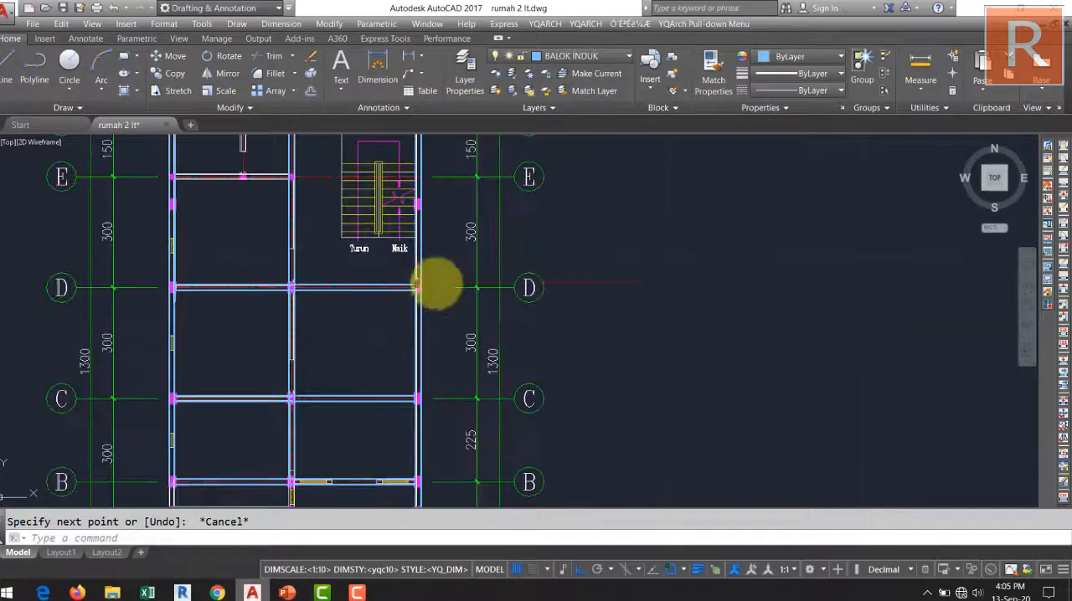
Examine the beam plan between grid lines C and F, including the wall along grid line E between grid lines 1 and 2.
{"action": "middle_click_drag", "start_coordinate": [401, 288], "coordinate": [438, 354]}
{"action": "scroll", "coordinate": [442, 307], "scroll_direction": "up", "scroll_amount": 4}
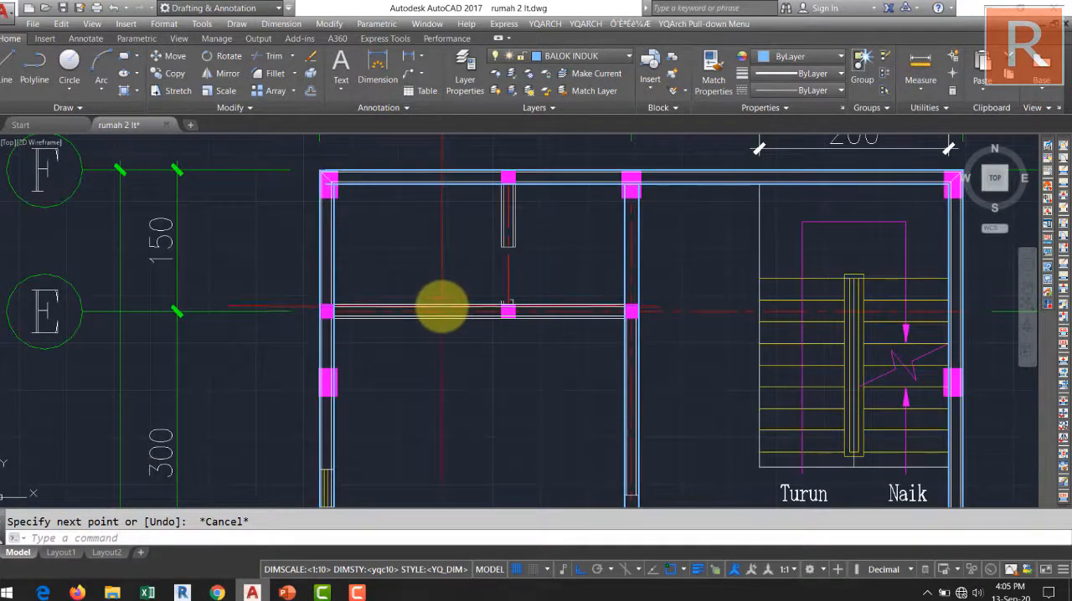
{"action": "middle_click_drag", "start_coordinate": [492, 317], "coordinate": [478, 297]}
{"action": "scroll", "coordinate": [474, 307], "scroll_direction": "down", "scroll_amount": 3}
{"action": "middle_click_drag", "start_coordinate": [481, 356], "coordinate": [489, 232]}
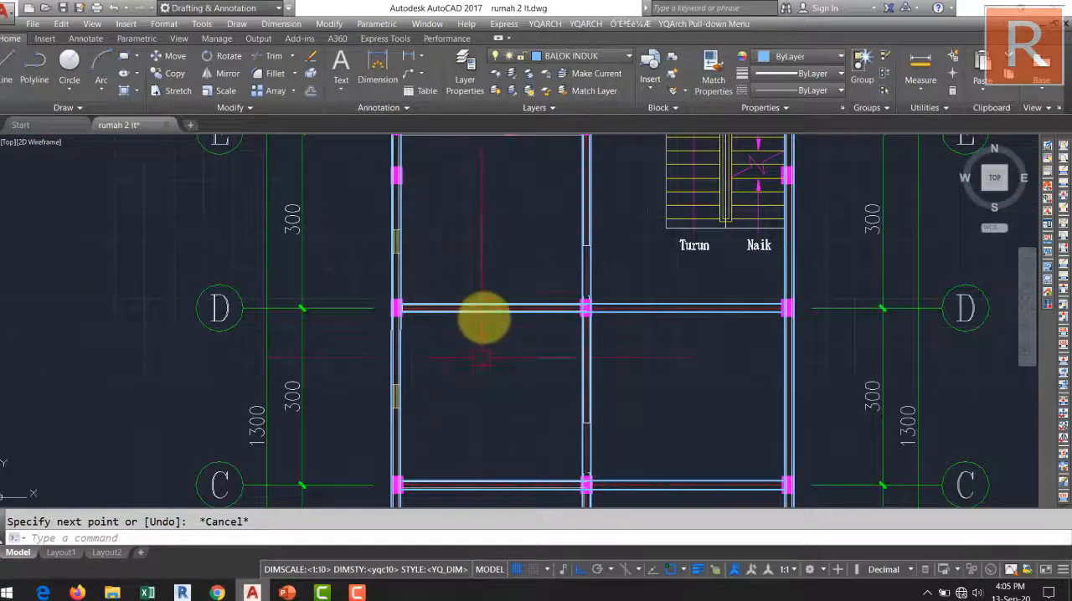
{"action": "middle_click_drag", "start_coordinate": [487, 301], "coordinate": [488, 386]}
{"action": "middle_click_drag", "start_coordinate": [499, 347], "coordinate": [483, 421]}
{"action": "scroll", "coordinate": [500, 437], "scroll_direction": "down", "scroll_amount": 6}
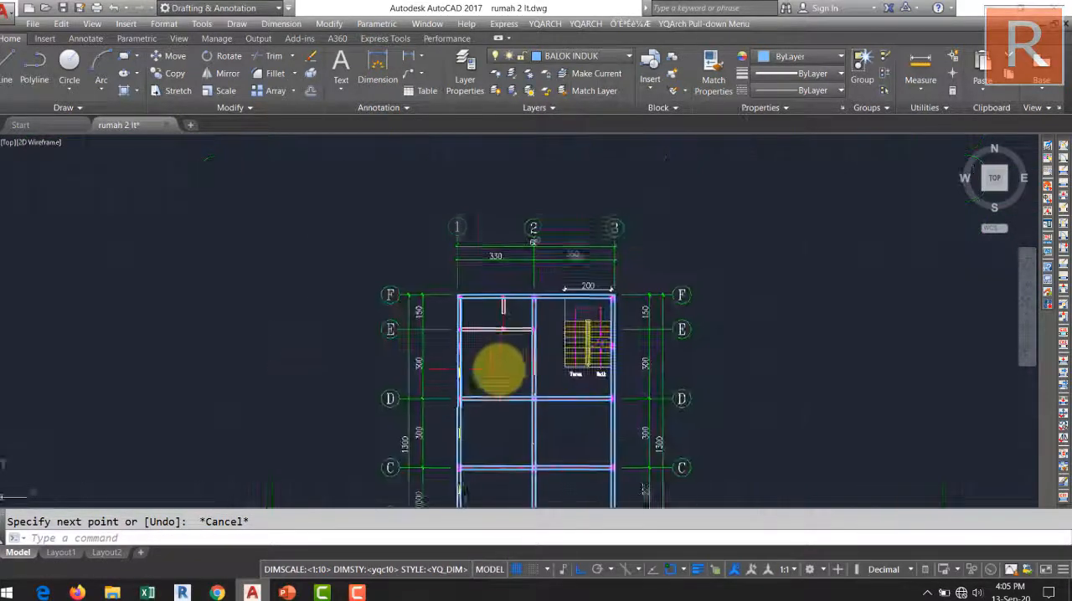
Check the beam sections B1, B2 and B3 in the TYPE BALOK & KOLOM table.
{"action": "middle_click_drag", "start_coordinate": [507, 321], "coordinate": [598, 246]}
{"action": "scroll", "coordinate": [376, 306], "scroll_direction": "up", "scroll_amount": 2}
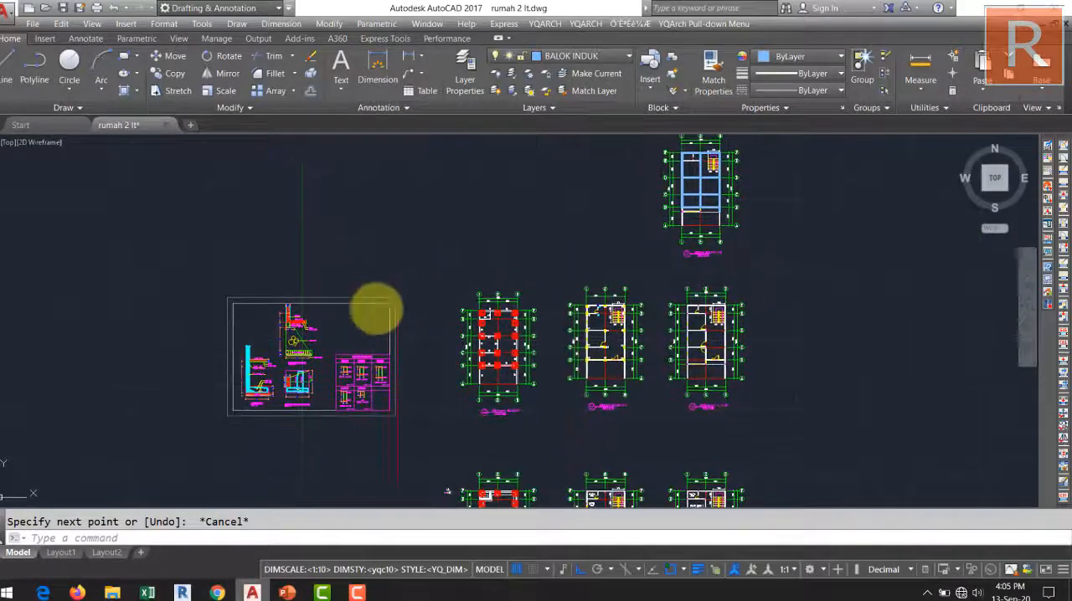
{"action": "scroll", "coordinate": [376, 388], "scroll_direction": "up", "scroll_amount": 5}
{"action": "scroll", "coordinate": [279, 333], "scroll_direction": "up", "scroll_amount": 3}
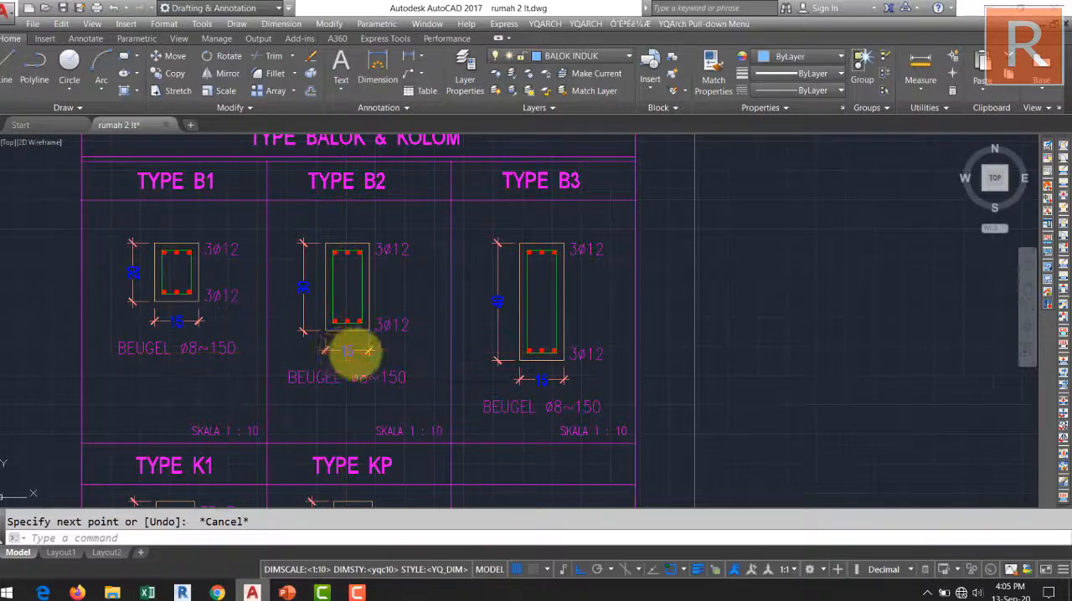
{"action": "scroll", "coordinate": [313, 282], "scroll_direction": "down", "scroll_amount": 2}
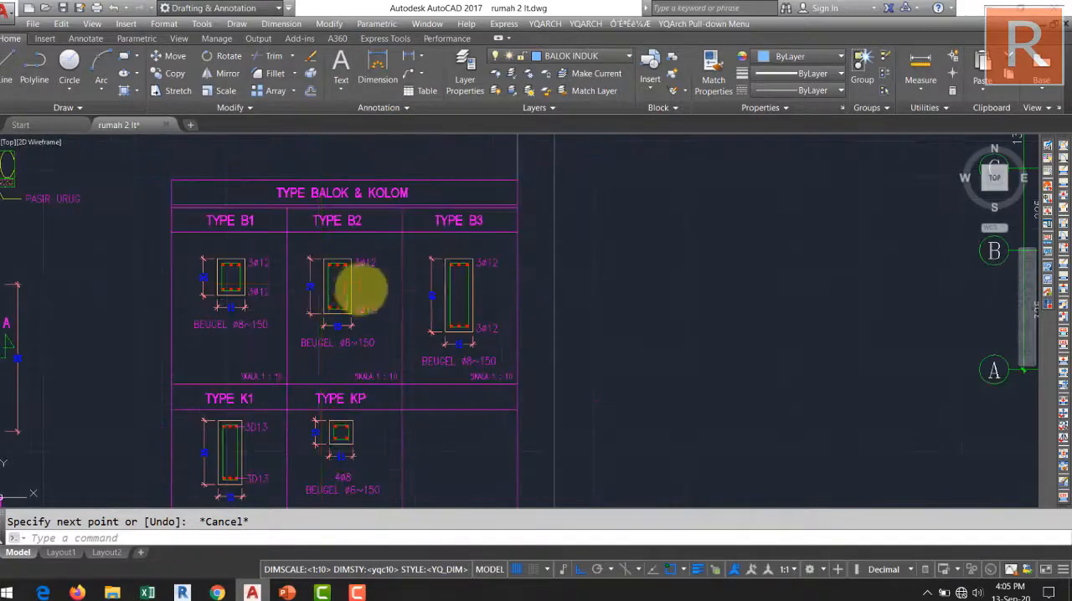
{"action": "scroll", "coordinate": [360, 289], "scroll_direction": "down", "scroll_amount": 5}
{"action": "middle_click_drag", "start_coordinate": [361, 289], "coordinate": [274, 377]}
{"action": "middle_click_drag", "start_coordinate": [499, 345], "coordinate": [342, 428]}
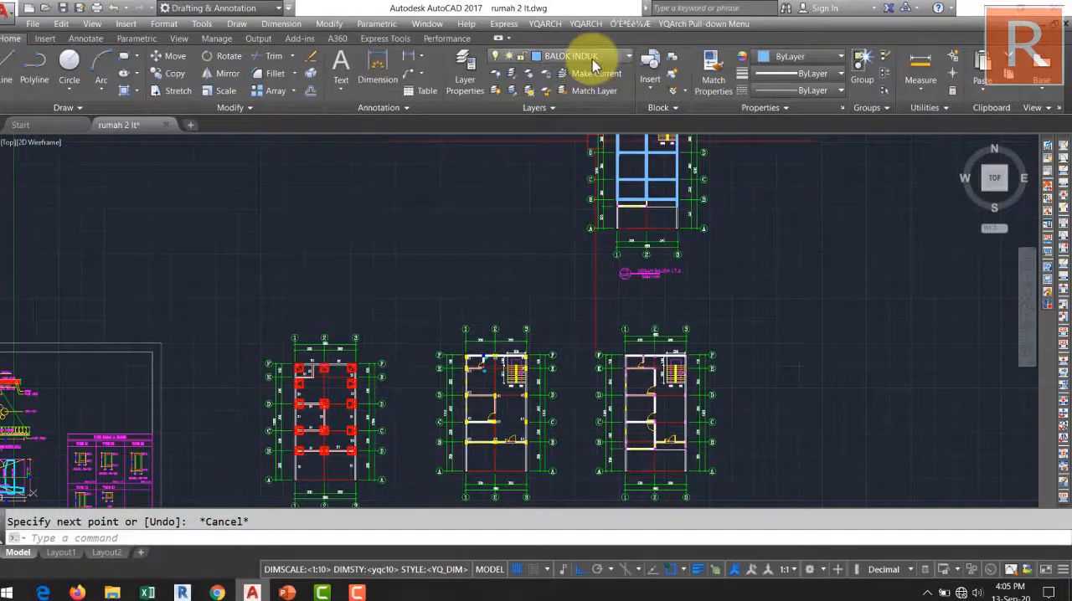
Draw a beam multiline along grid line E between the inner edges of the grid line 1 and grid line 2 beams.
{"action": "scroll", "coordinate": [550, 232], "scroll_direction": "up", "scroll_amount": 8}
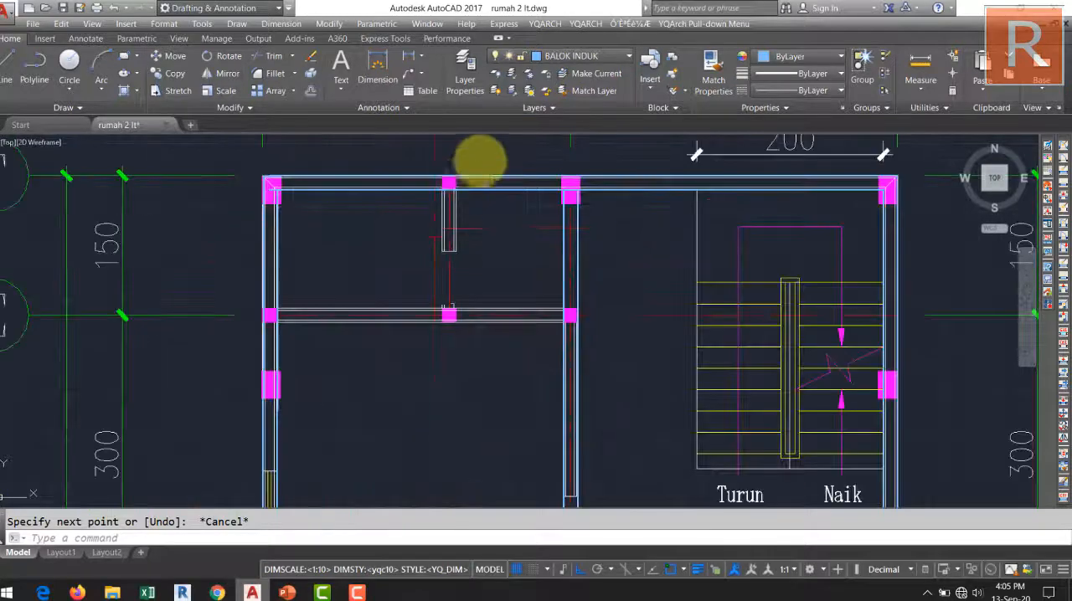
{"action": "scroll", "coordinate": [279, 314], "scroll_direction": "up", "scroll_amount": 3}
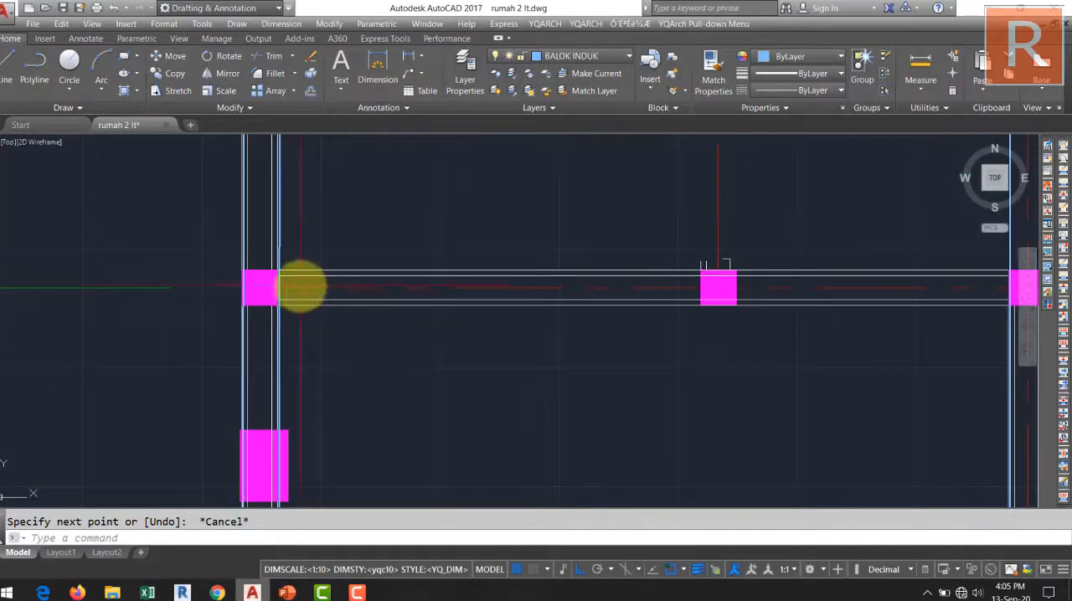
{"action": "key", "text": "Return"}
{"action": "scroll", "coordinate": [306, 283], "scroll_direction": "up", "scroll_amount": 5}
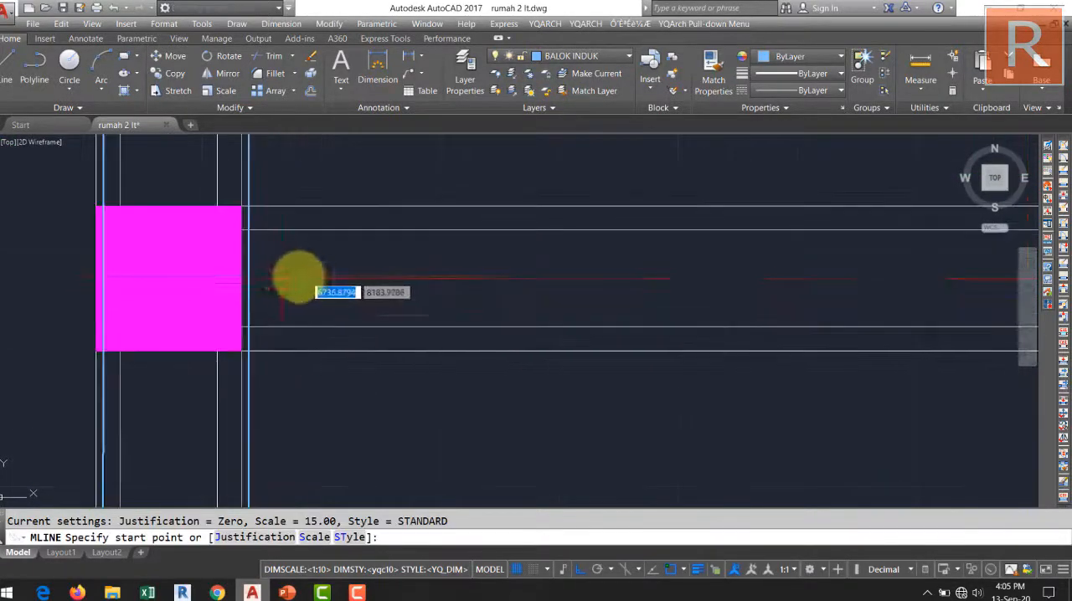
{"action": "left_click", "coordinate": [245, 279]}
{"action": "scroll", "coordinate": [209, 294], "scroll_direction": "down", "scroll_amount": 5}
{"action": "scroll", "coordinate": [796, 299], "scroll_direction": "up", "scroll_amount": 5}
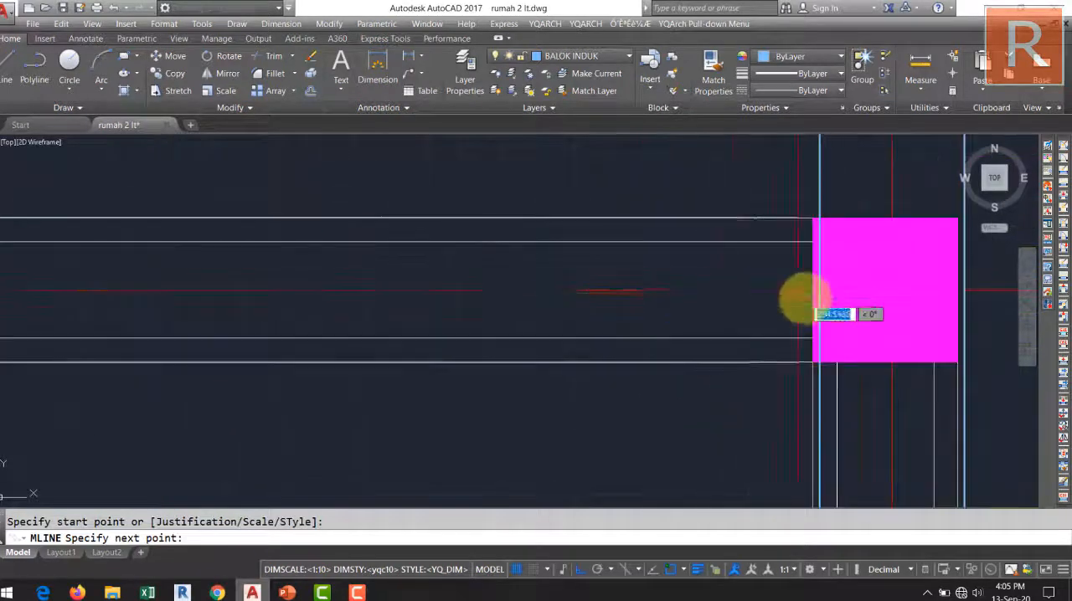
{"action": "left_click", "coordinate": [817, 295]}
{"action": "scroll", "coordinate": [767, 289], "scroll_direction": "down", "scroll_amount": 5}
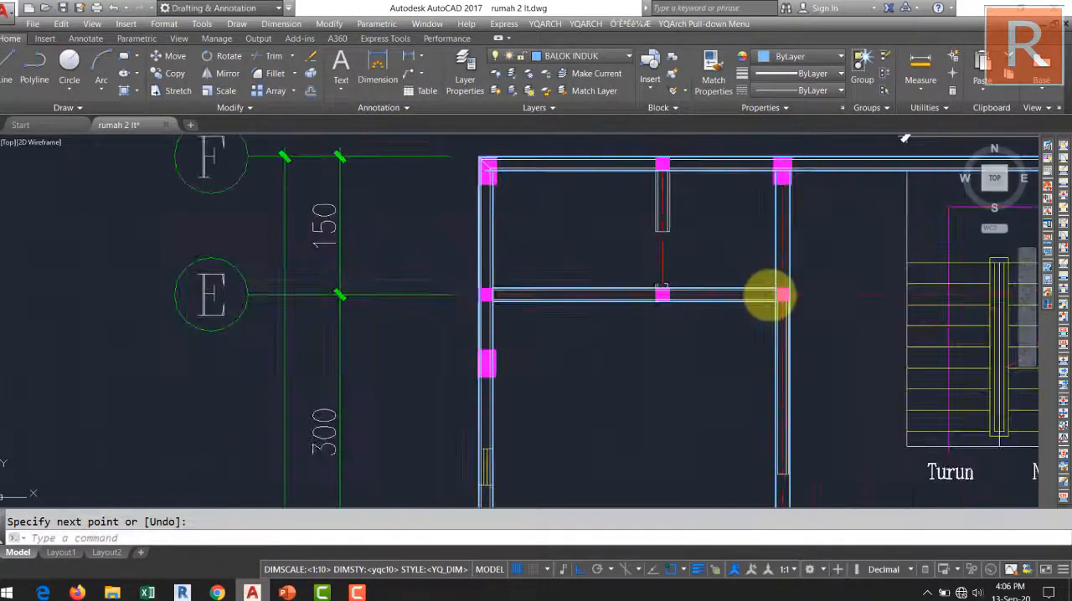
{"action": "key", "text": "Return"}
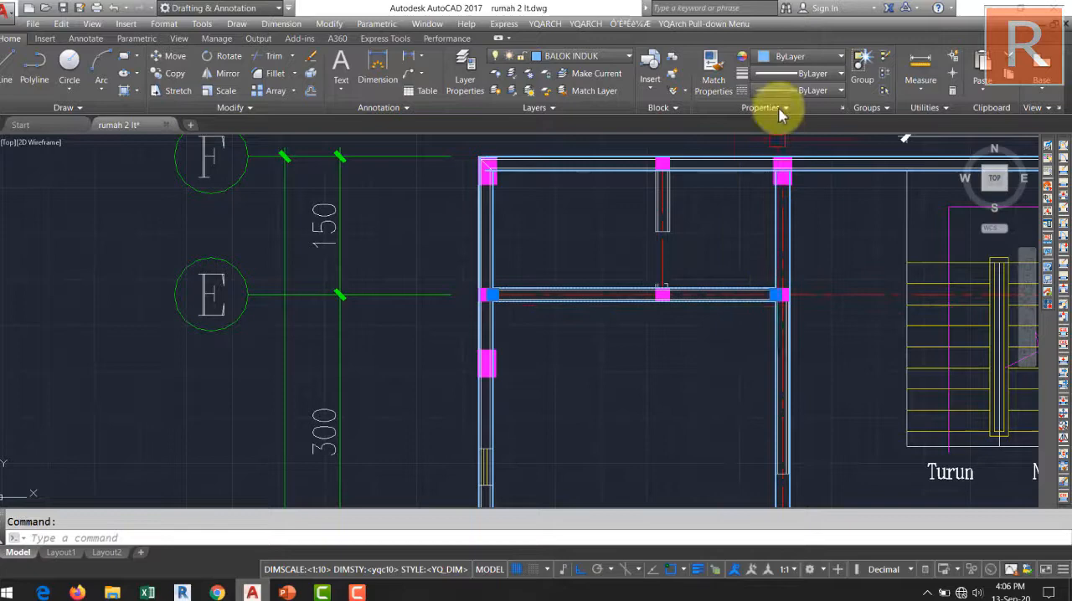
Set the color of the grid line E beam multiline to Blue and deselect it.
{"action": "left_click", "coordinate": [808, 57]}
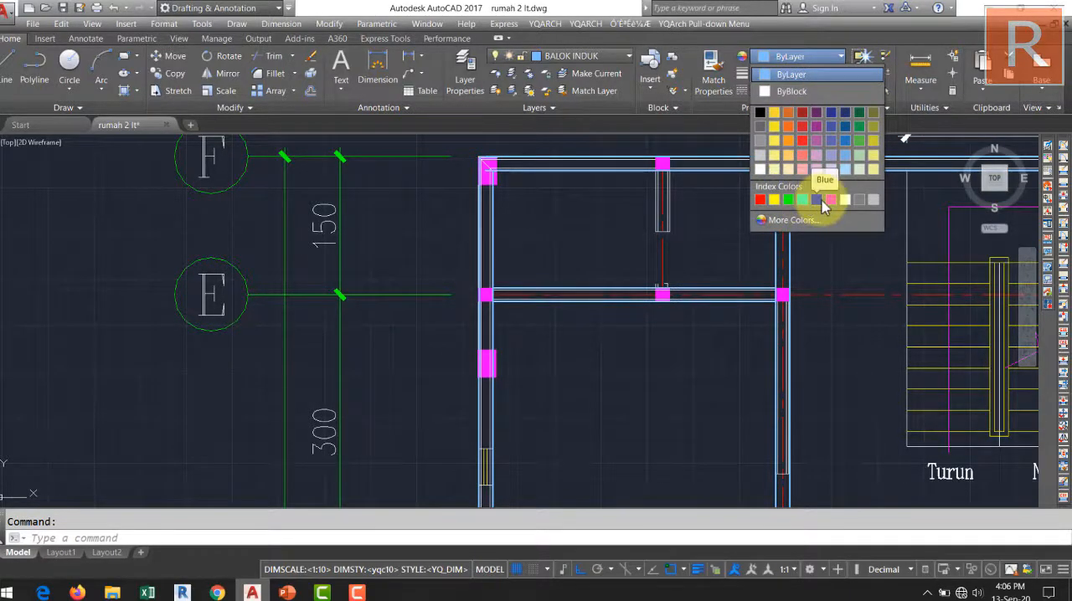
{"action": "left_click", "coordinate": [822, 201]}
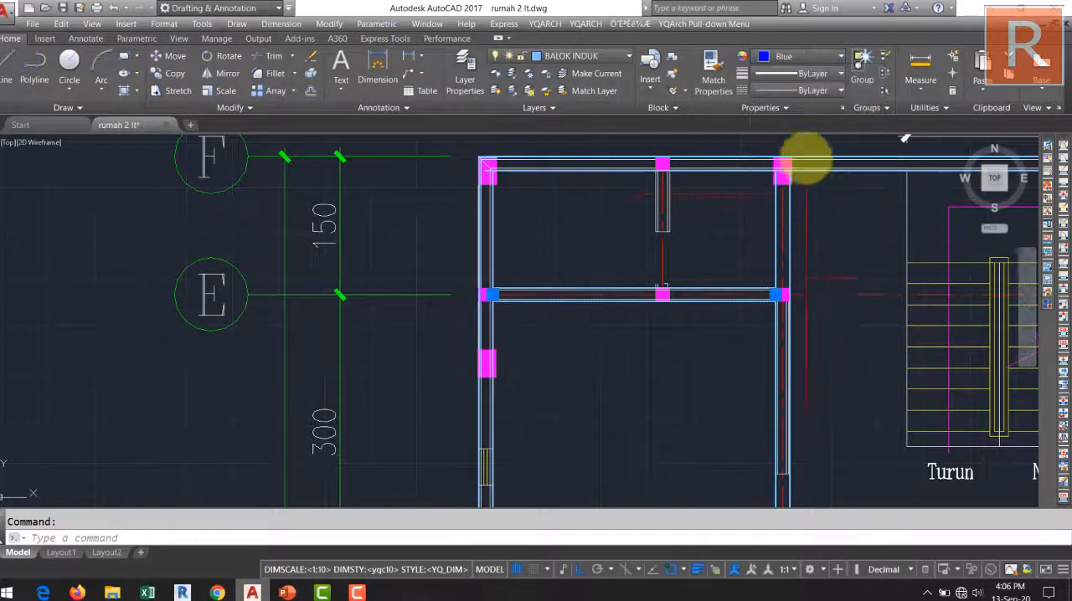
{"action": "left_click", "coordinate": [688, 289]}
{"action": "scroll", "coordinate": [678, 301], "scroll_direction": "down", "scroll_amount": 3}
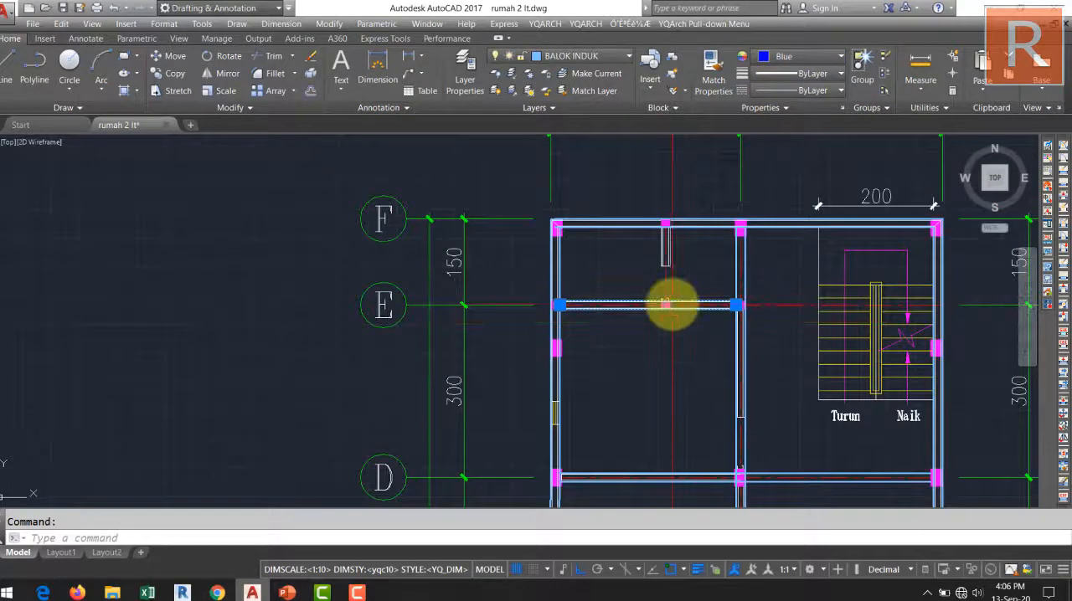
{"action": "key", "text": "Escape"}
{"action": "scroll", "coordinate": [728, 298], "scroll_direction": "up", "scroll_amount": 5}
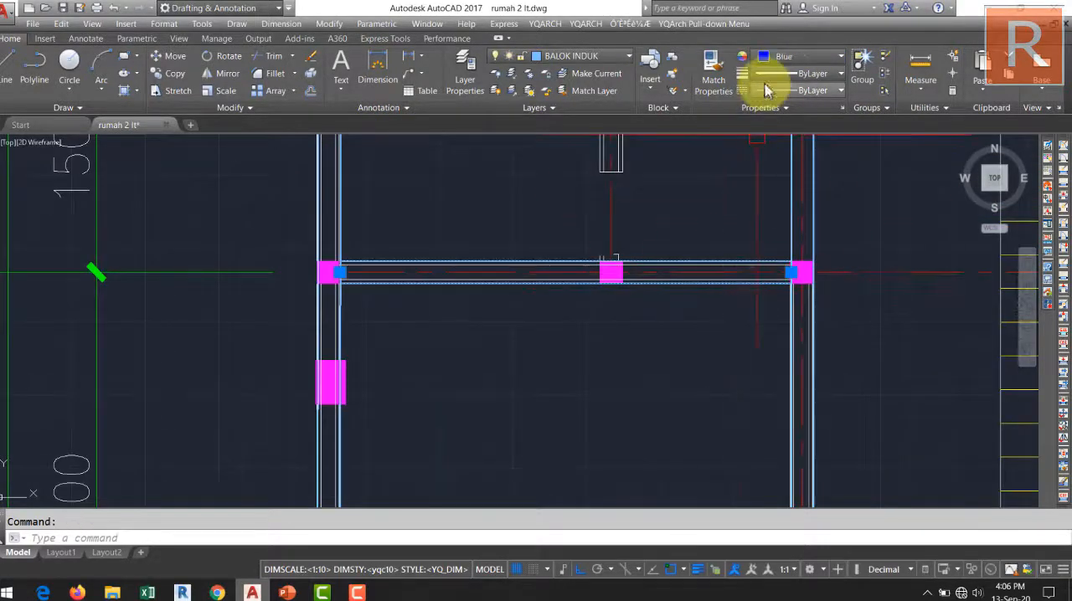
{"action": "key", "text": "Escape"}
{"action": "scroll", "coordinate": [658, 337], "scroll_direction": "down", "scroll_amount": 1}
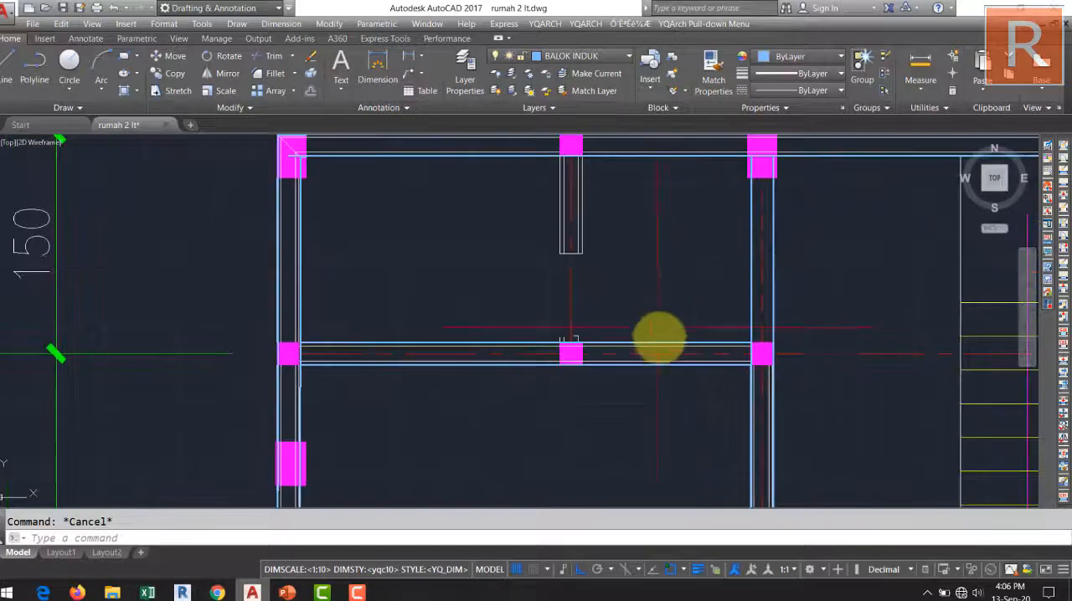
Examine the short wall between grid lines E and F and check the TYPE B1 section in the TYPE BALOK & KOLOM table.
{"action": "scroll", "coordinate": [653, 318], "scroll_direction": "up", "scroll_amount": 3}
{"action": "scroll", "coordinate": [666, 308], "scroll_direction": "down", "scroll_amount": 4}
{"action": "middle_click_drag", "start_coordinate": [624, 225], "coordinate": [560, 223]}
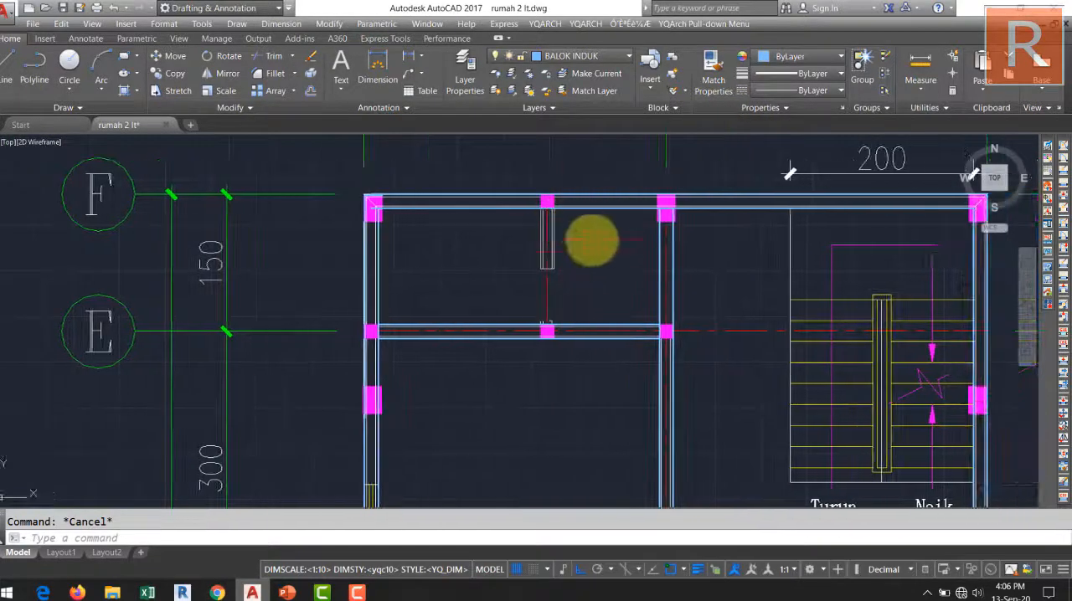
{"action": "middle_click_drag", "start_coordinate": [601, 254], "coordinate": [600, 265]}
{"action": "scroll", "coordinate": [556, 247], "scroll_direction": "down", "scroll_amount": 6}
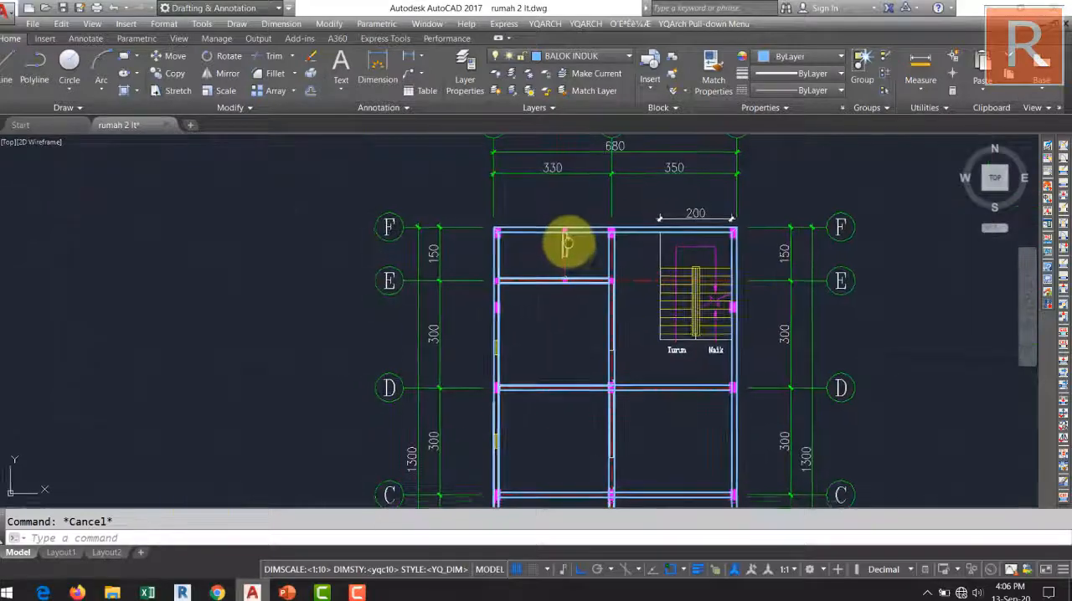
{"action": "scroll", "coordinate": [586, 217], "scroll_direction": "down", "scroll_amount": 2}
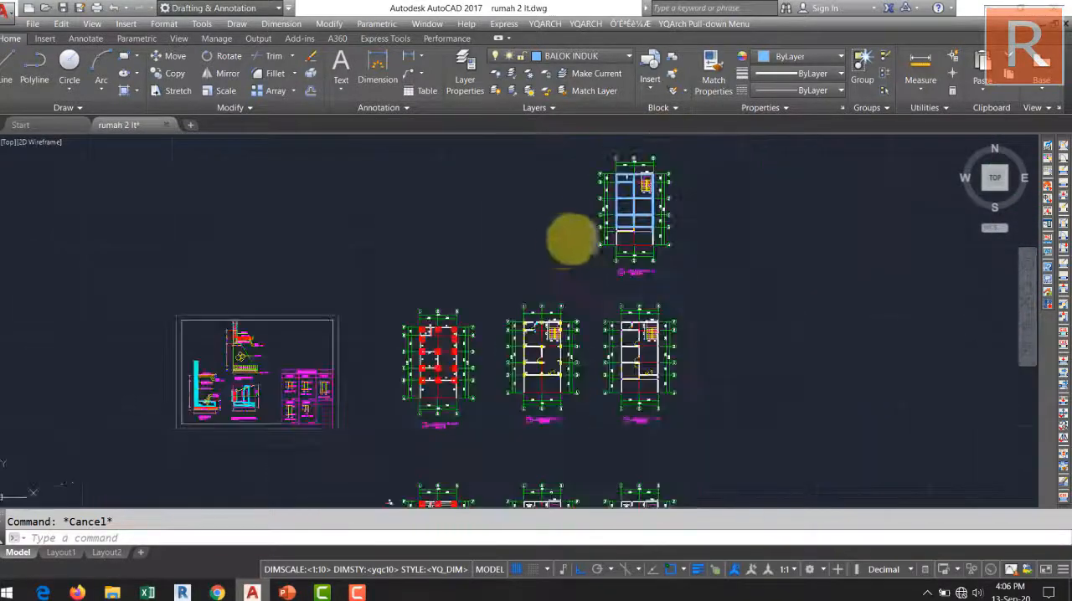
{"action": "scroll", "coordinate": [369, 318], "scroll_direction": "up", "scroll_amount": 6}
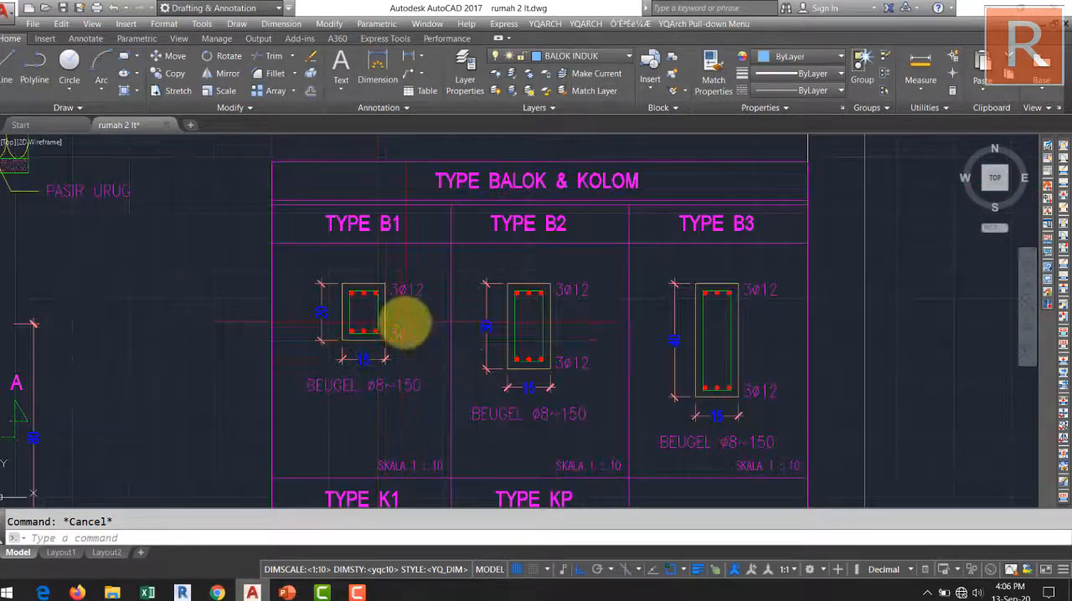
{"action": "scroll", "coordinate": [419, 298], "scroll_direction": "down", "scroll_amount": 10}
{"action": "middle_click_drag", "start_coordinate": [599, 205], "coordinate": [402, 385]}
{"action": "scroll", "coordinate": [532, 275], "scroll_direction": "up", "scroll_amount": 3}
{"action": "middle_click_drag", "start_coordinate": [435, 344], "coordinate": [614, 238]}
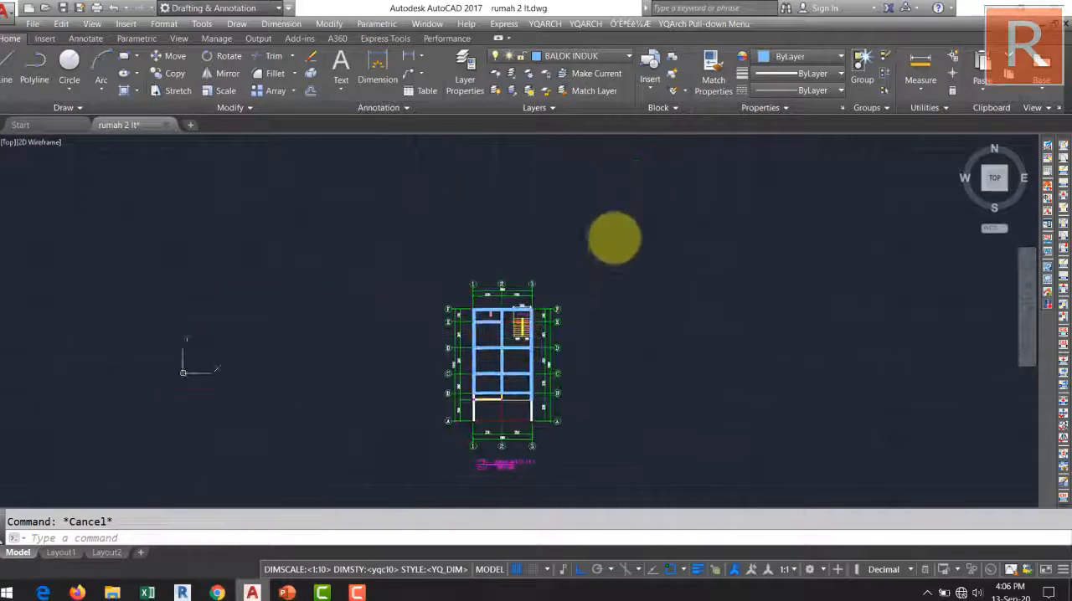
On the BALOK ANAK layer, draw a beam multiline along the short wall from the grid line F beam to the grid line E beam.
{"action": "scroll", "coordinate": [501, 314], "scroll_direction": "up", "scroll_amount": 6}
{"action": "scroll", "coordinate": [481, 276], "scroll_direction": "up", "scroll_amount": 4}
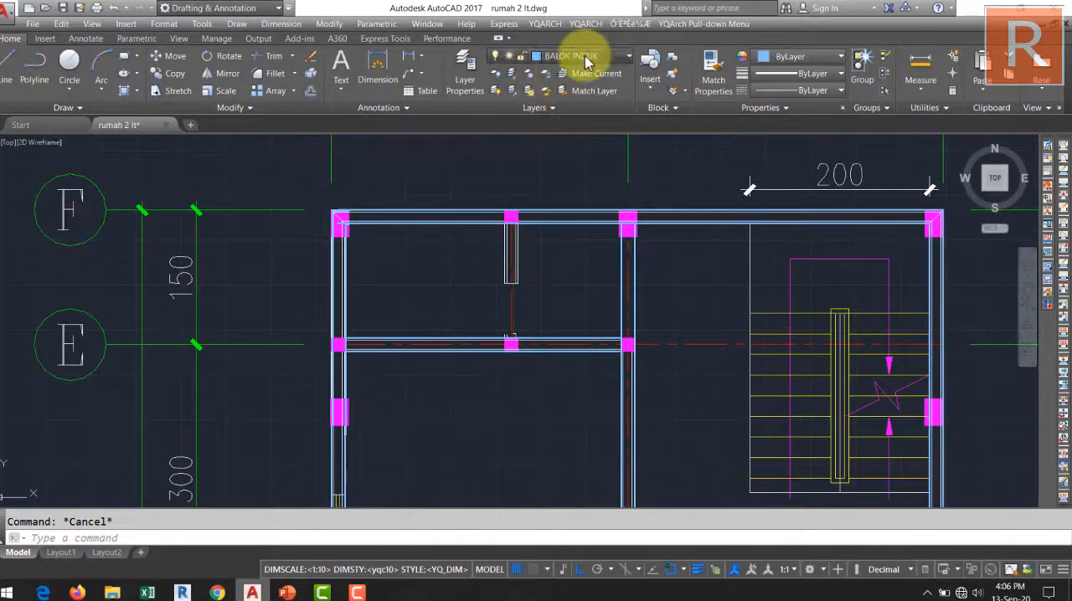
{"action": "left_click", "coordinate": [586, 55]}
{"action": "scroll", "coordinate": [563, 120], "scroll_direction": "up", "scroll_amount": 1}
{"action": "left_click", "coordinate": [567, 105]}
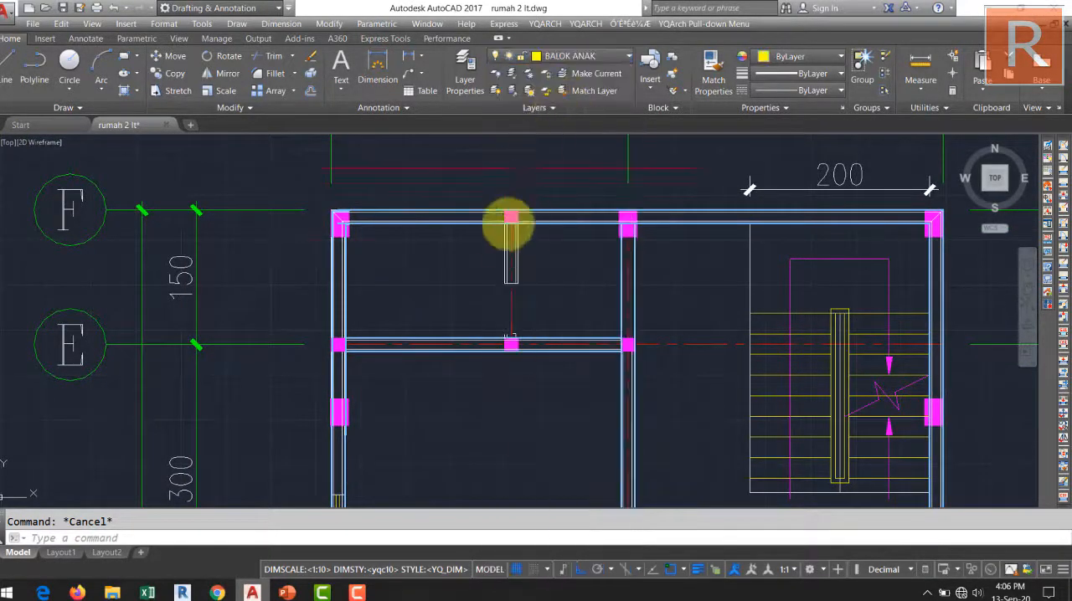
{"action": "scroll", "coordinate": [508, 231], "scroll_direction": "up", "scroll_amount": 5}
{"action": "type", "text": "ml"}
{"action": "key", "text": "Return"}
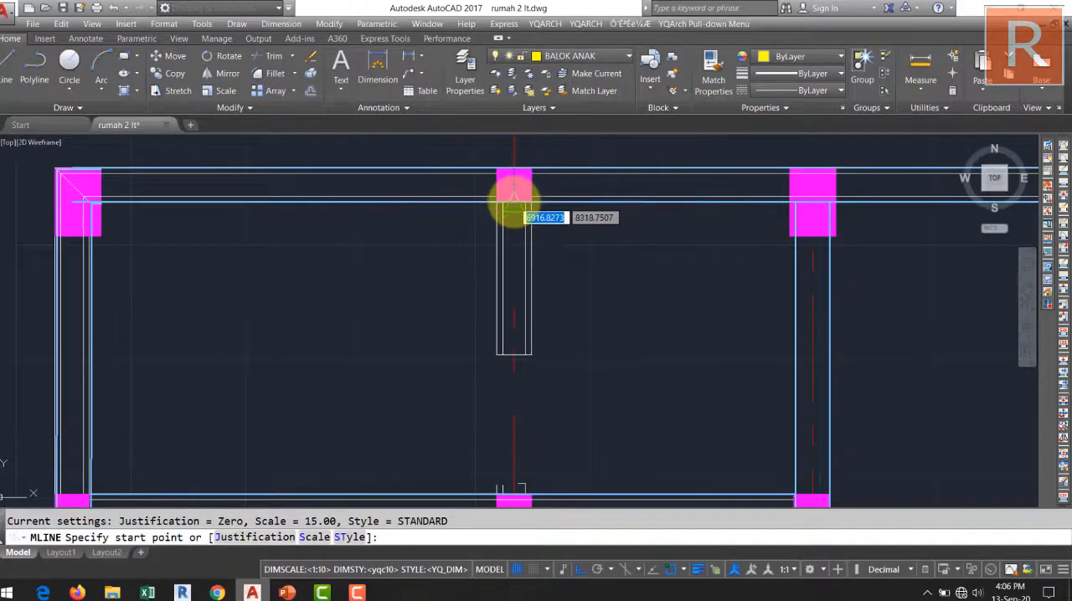
{"action": "left_click", "coordinate": [513, 194]}
{"action": "middle_click_drag", "start_coordinate": [509, 414], "coordinate": [509, 278]}
{"action": "scroll", "coordinate": [513, 364], "scroll_direction": "up", "scroll_amount": 3}
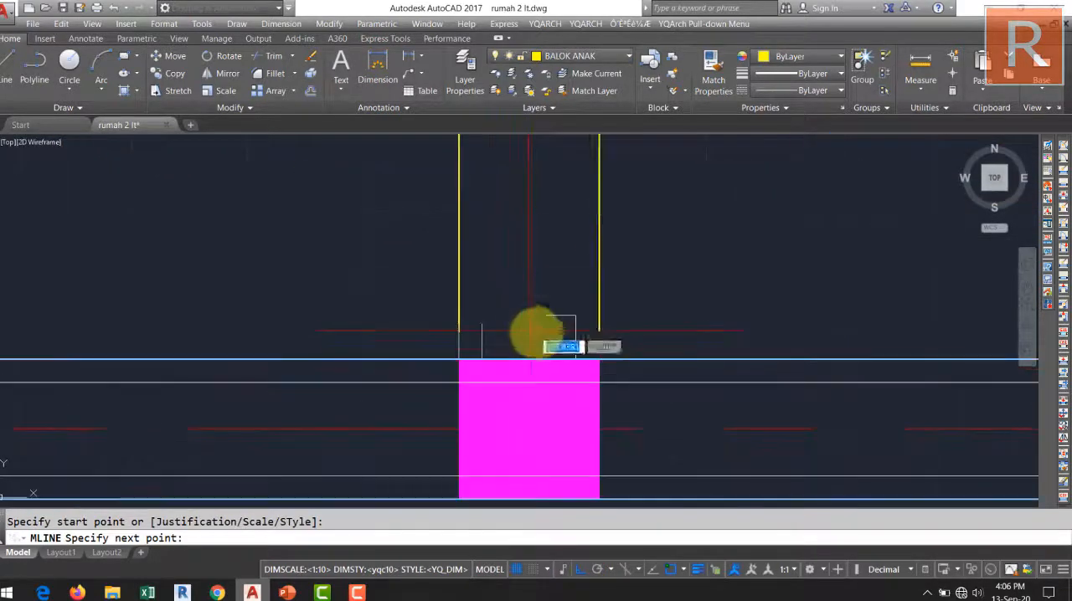
{"action": "left_click", "coordinate": [521, 354]}
{"action": "key", "text": "Return"}
{"action": "scroll", "coordinate": [545, 335], "scroll_direction": "down", "scroll_amount": 2}
{"action": "scroll", "coordinate": [565, 312], "scroll_direction": "down", "scroll_amount": 3}
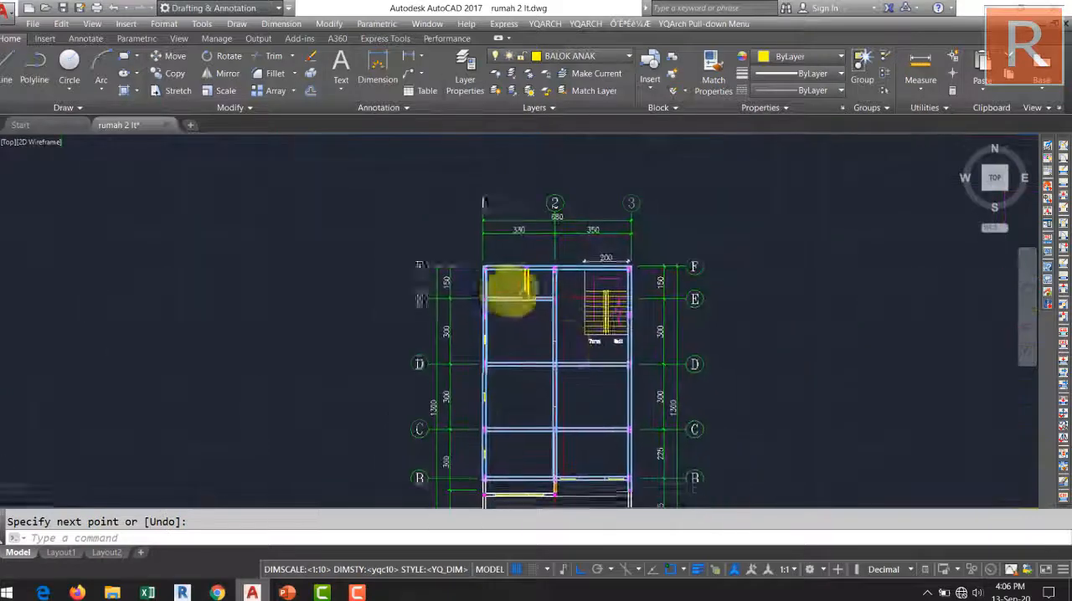
Make BALOK INDUK the current layer.
{"action": "scroll", "coordinate": [574, 323], "scroll_direction": "up", "scroll_amount": 3}
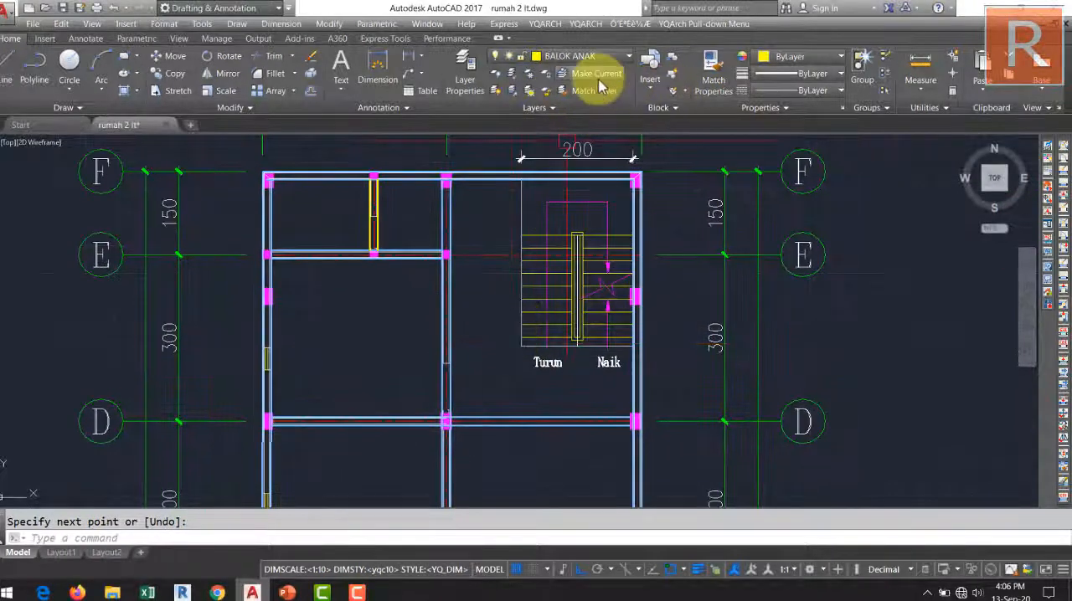
{"action": "left_click", "coordinate": [590, 56]}
{"action": "left_click", "coordinate": [570, 90]}
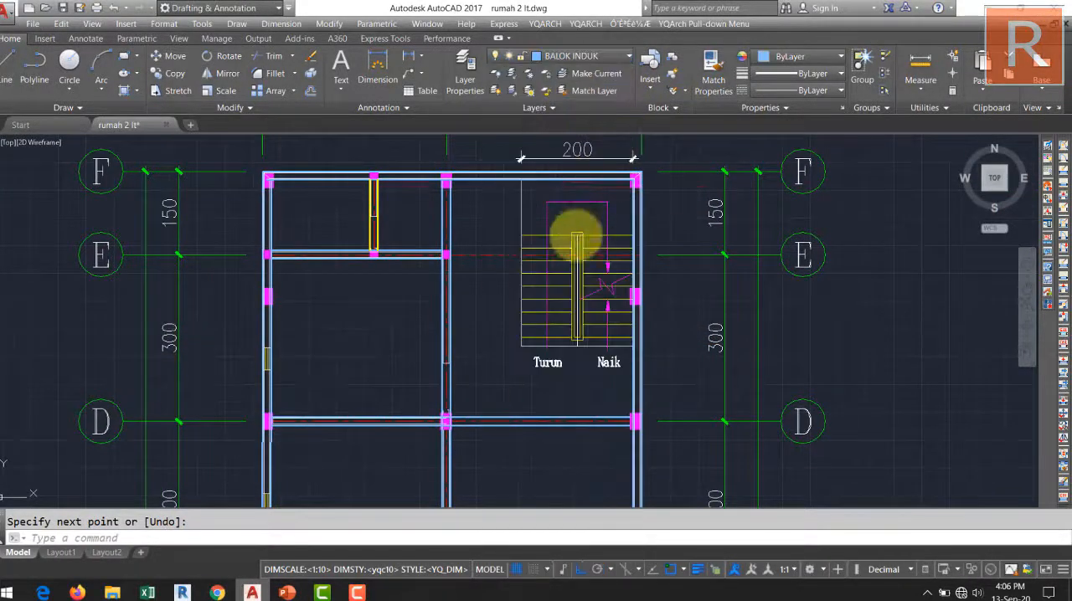
Examine the staircase area between grid lines 2 and 3 to decide where its edge beams run.
{"action": "scroll", "coordinate": [535, 201], "scroll_direction": "up", "scroll_amount": 3}
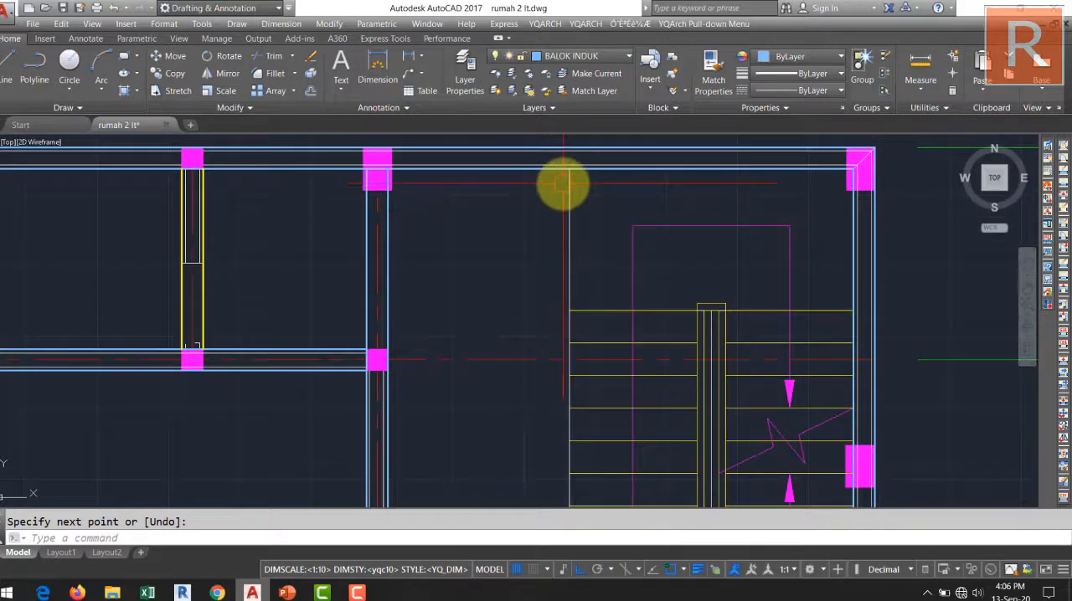
{"action": "scroll", "coordinate": [568, 167], "scroll_direction": "down", "scroll_amount": 4}
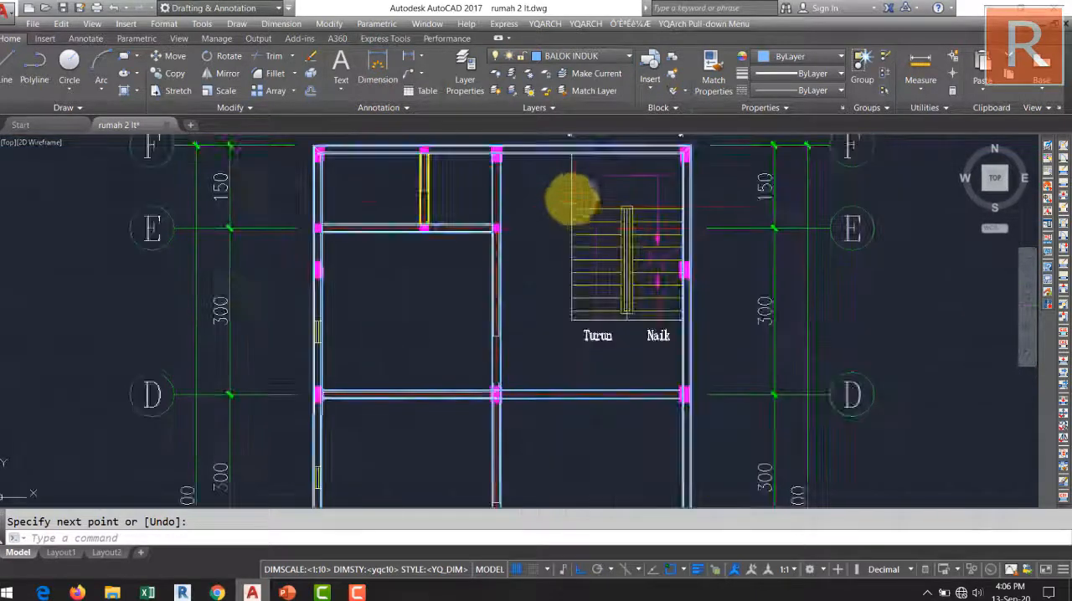
{"action": "middle_click_drag", "start_coordinate": [561, 312], "coordinate": [494, 358]}
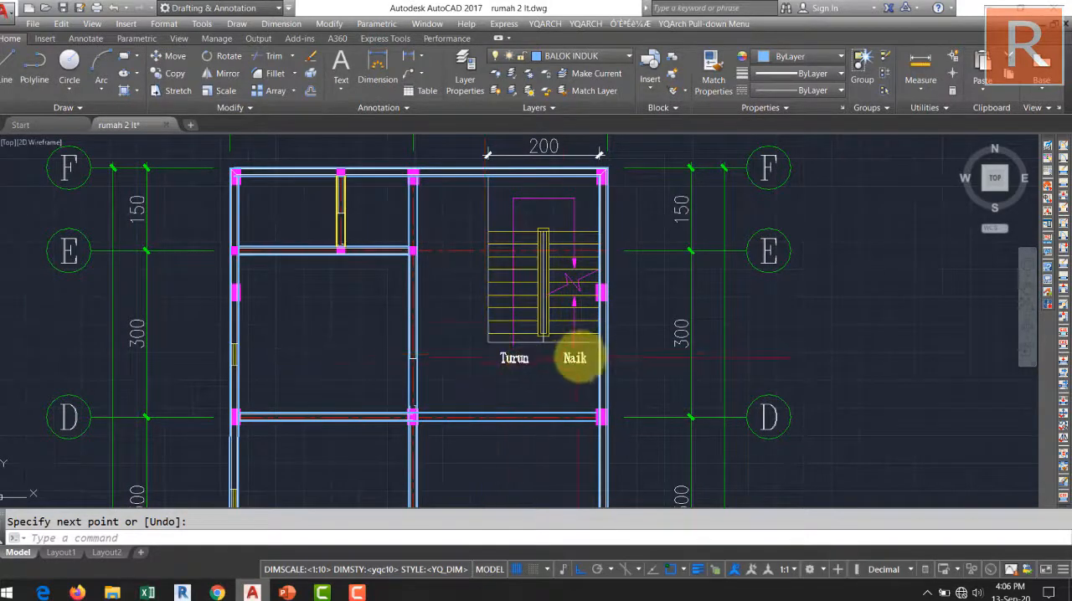
{"action": "middle_click_drag", "start_coordinate": [495, 328], "coordinate": [427, 334]}
{"action": "scroll", "coordinate": [431, 335], "scroll_direction": "up", "scroll_amount": 2}
{"action": "scroll", "coordinate": [407, 259], "scroll_direction": "down", "scroll_amount": 3}
{"action": "mouse_move", "coordinate": [408, 260]}
{"action": "middle_mouse_down"}
{"action": "mouse_move", "coordinate": [488, 253]}
{"action": "mouse_move", "coordinate": [493, 286]}
{"action": "middle_mouse_up"}
{"action": "scroll", "coordinate": [486, 249], "scroll_direction": "up", "scroll_amount": 4}
{"action": "scroll", "coordinate": [541, 201], "scroll_direction": "down", "scroll_amount": 2}
{"action": "left_click", "coordinate": [493, 250]}
{"action": "left_click", "coordinate": [494, 249]}
Draw an L-shaped beam multiline with Top justification along the staircase's outer edges, from the grid line F beam to the grid line 3 beam.
{"action": "key", "text": "space"}
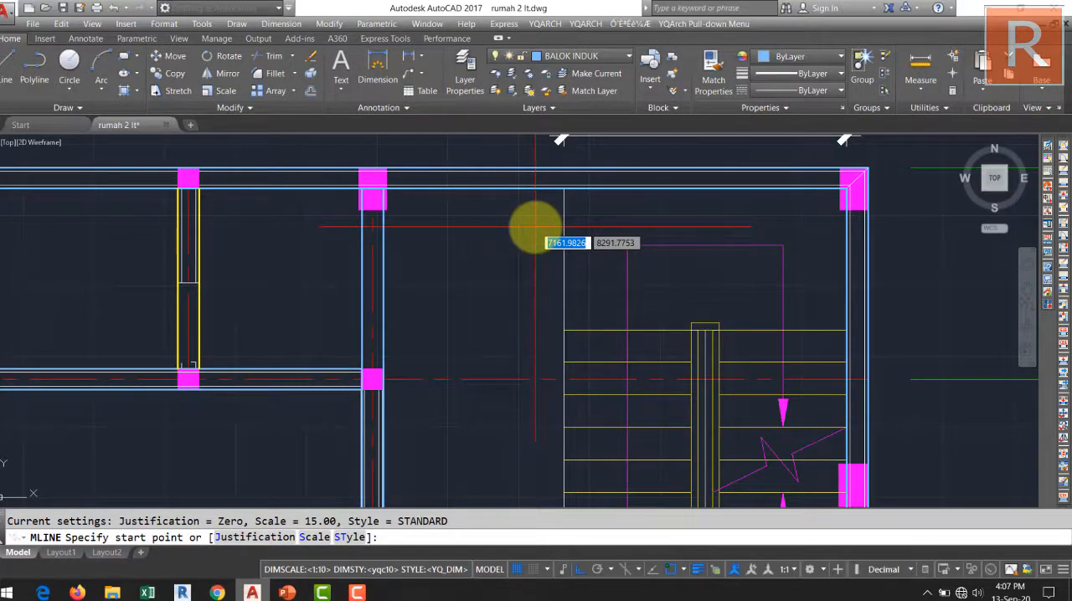
{"action": "key", "text": "Return"}
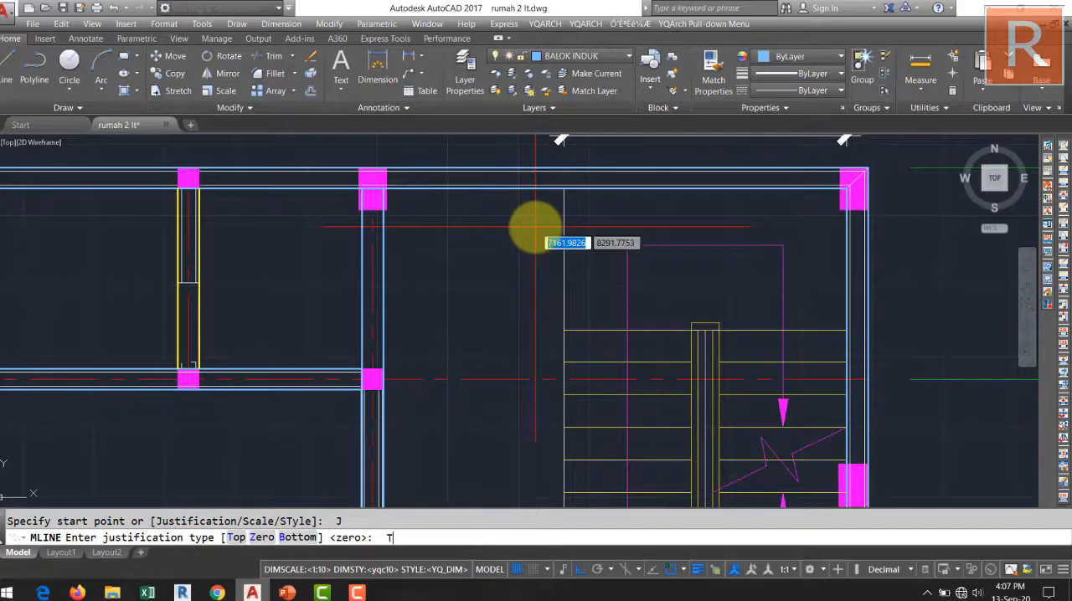
{"action": "type", "text": "T"}
{"action": "key", "text": "Return"}
{"action": "left_click", "coordinate": [562, 192]}
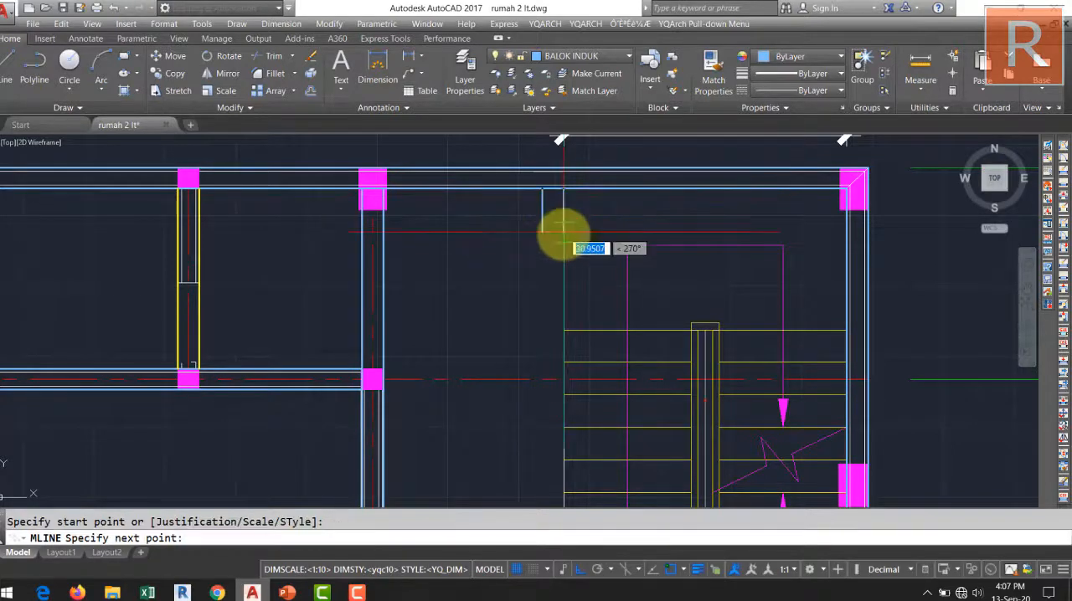
{"action": "middle_click_drag", "start_coordinate": [564, 290], "coordinate": [555, 243]}
{"action": "middle_click_drag", "start_coordinate": [552, 318], "coordinate": [559, 168]}
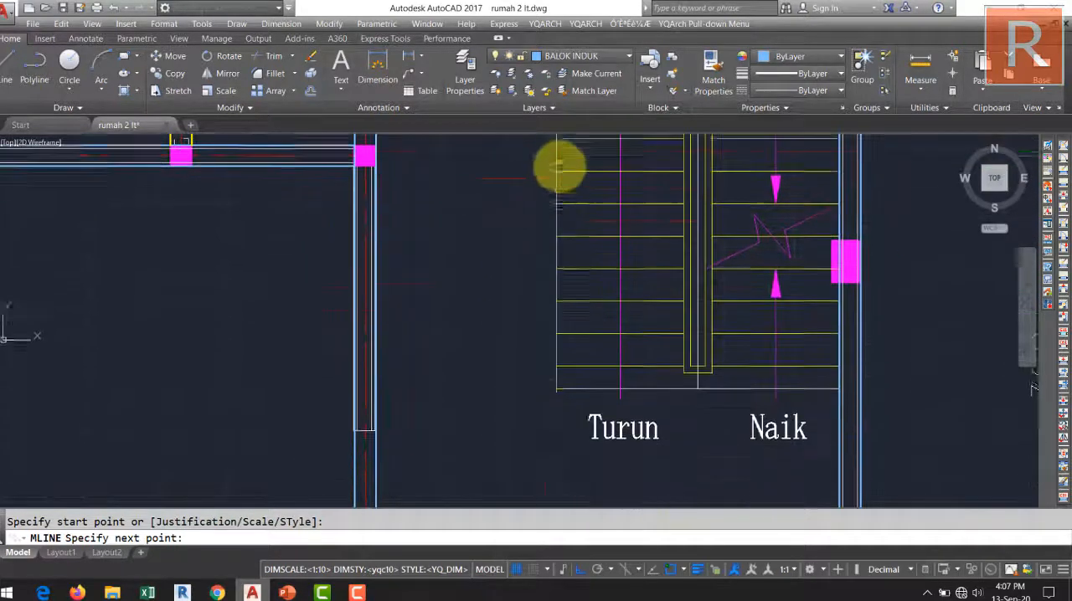
{"action": "left_click", "coordinate": [548, 376]}
{"action": "middle_click_drag", "start_coordinate": [550, 378], "coordinate": [432, 365]}
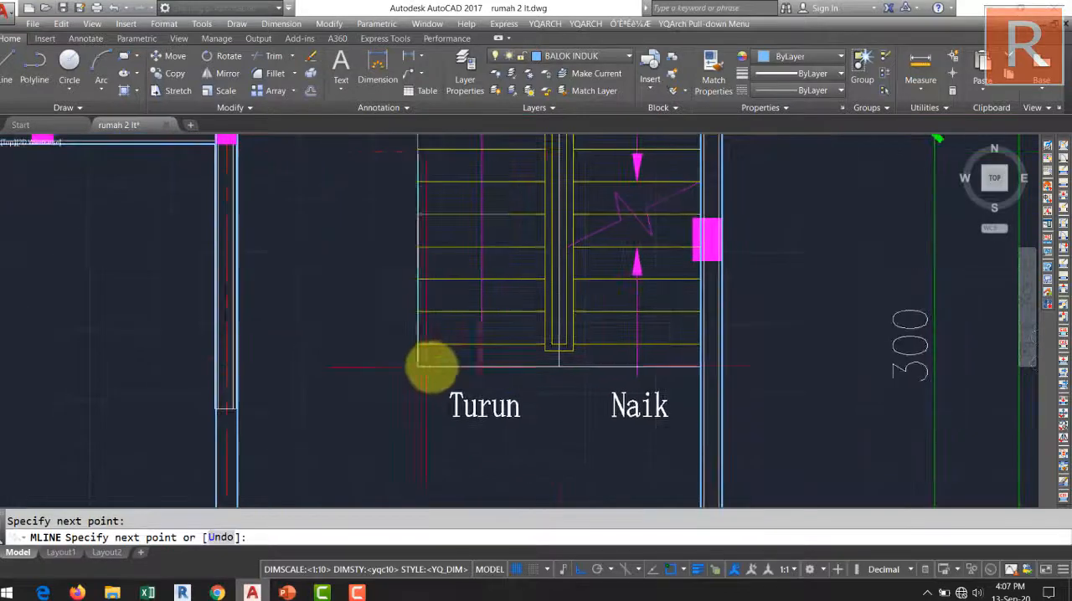
{"action": "left_click", "coordinate": [696, 366]}
{"action": "key", "text": "Return"}
Examine the staircase beam's corner and the gap between it and the grid line 2 beam.
{"action": "scroll", "coordinate": [643, 360], "scroll_direction": "down", "scroll_amount": 2}
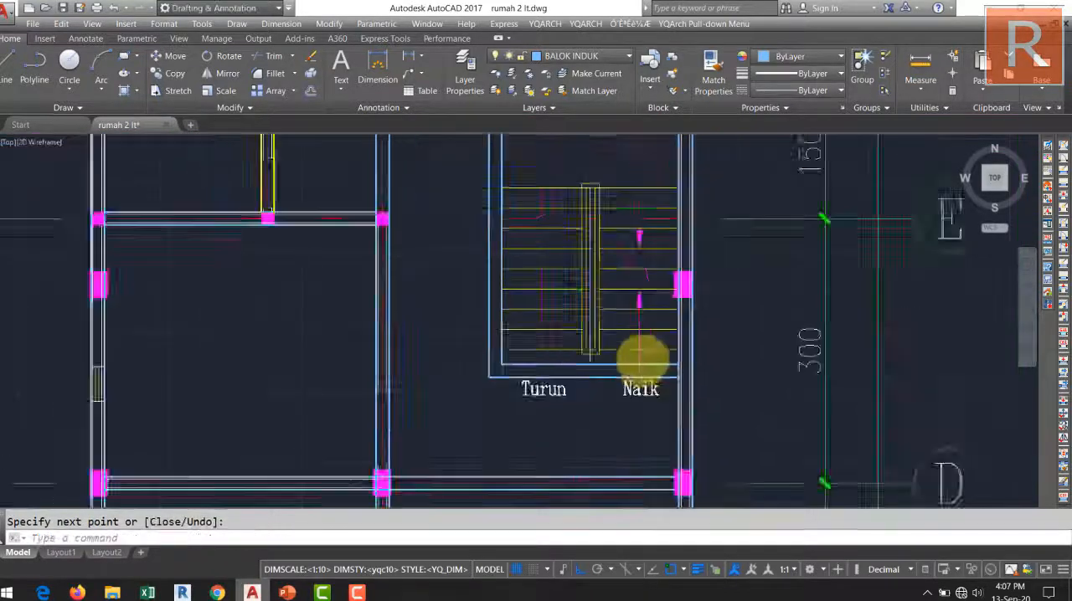
{"action": "scroll", "coordinate": [581, 377], "scroll_direction": "down", "scroll_amount": 4}
{"action": "scroll", "coordinate": [598, 328], "scroll_direction": "up", "scroll_amount": 3}
{"action": "scroll", "coordinate": [601, 297], "scroll_direction": "down", "scroll_amount": 3}
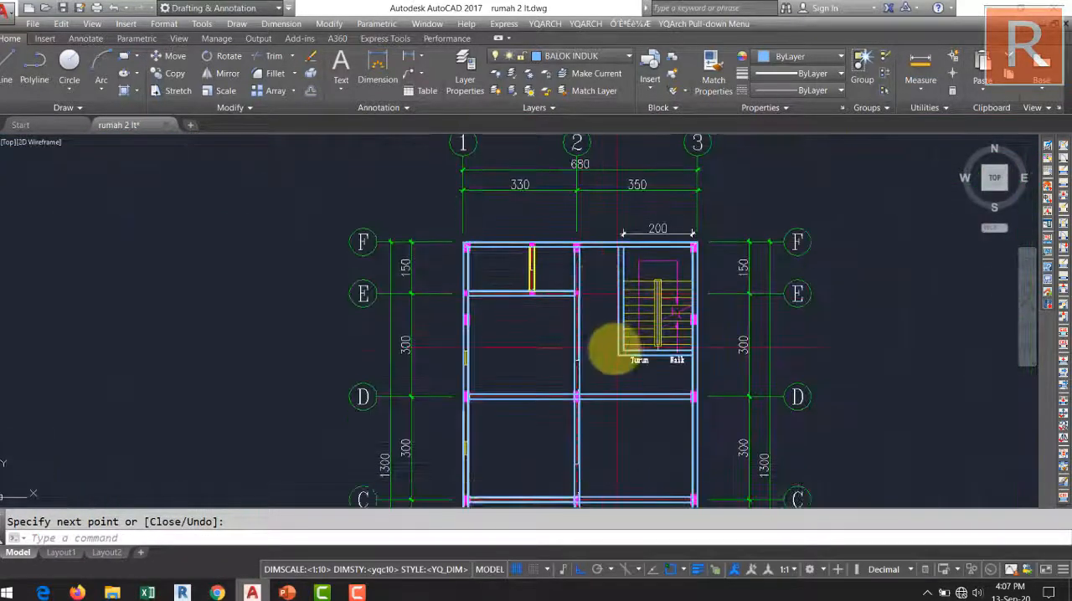
{"action": "scroll", "coordinate": [615, 350], "scroll_direction": "up", "scroll_amount": 1}
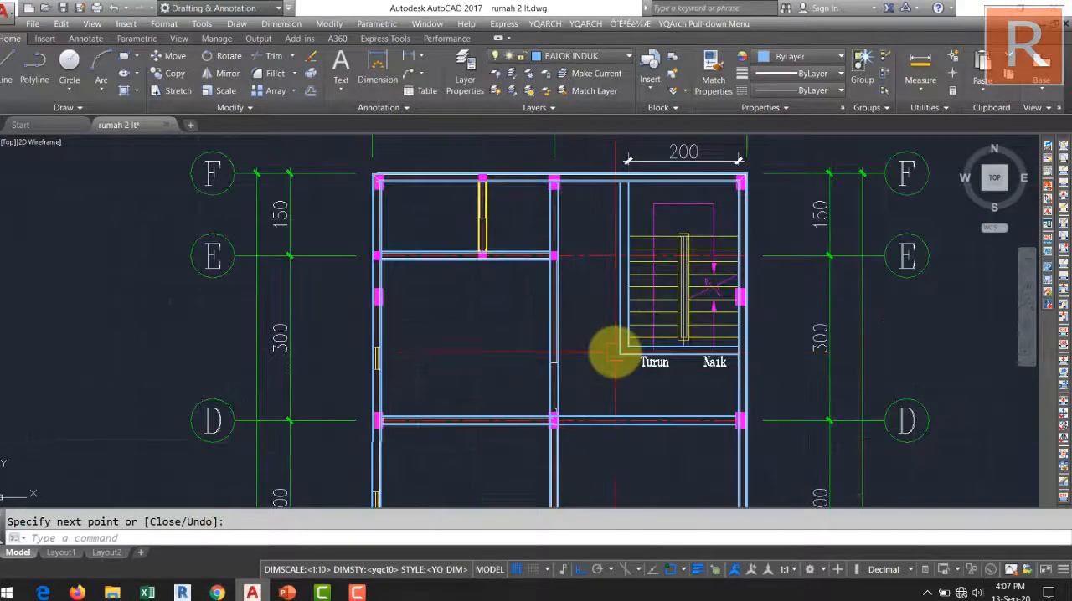
{"action": "scroll", "coordinate": [552, 369], "scroll_direction": "up", "scroll_amount": 2}
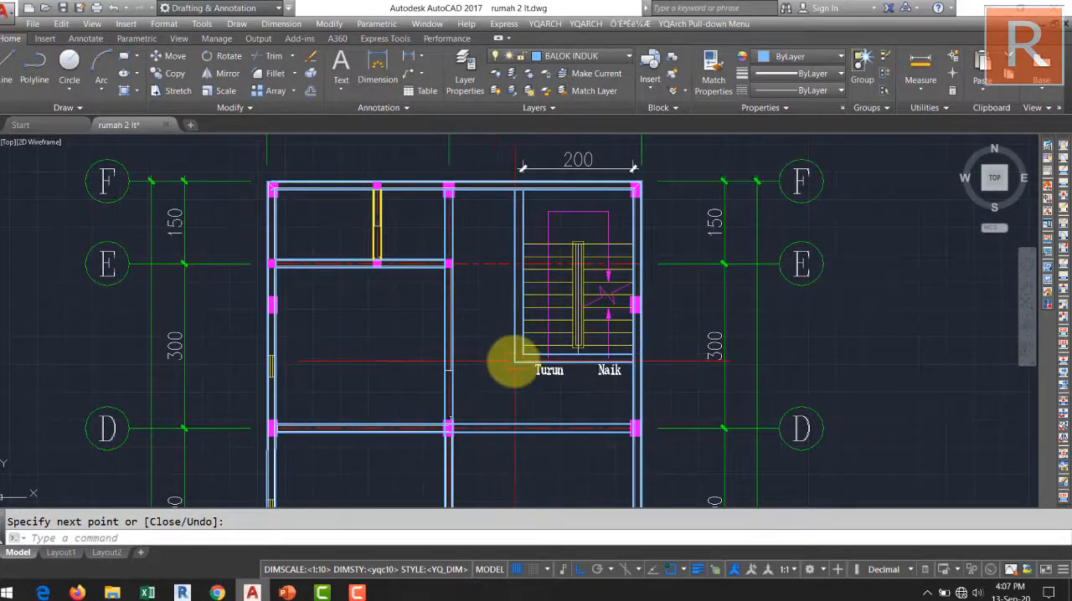
{"action": "middle_click_drag", "start_coordinate": [505, 356], "coordinate": [539, 393]}
{"action": "scroll", "coordinate": [519, 308], "scroll_direction": "up", "scroll_amount": 2}
{"action": "scroll", "coordinate": [527, 320], "scroll_direction": "down", "scroll_amount": 2}
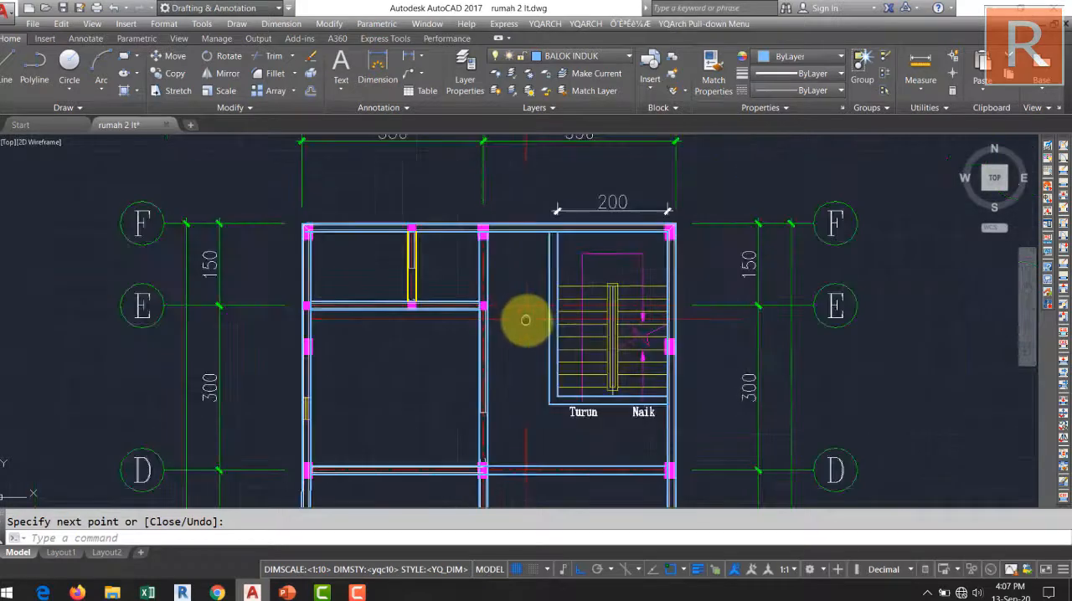
{"action": "mouse_move", "coordinate": [526, 321]}
{"action": "middle_mouse_down"}
{"action": "mouse_move", "coordinate": [543, 290]}
{"action": "mouse_move", "coordinate": [555, 310]}
{"action": "middle_mouse_up"}
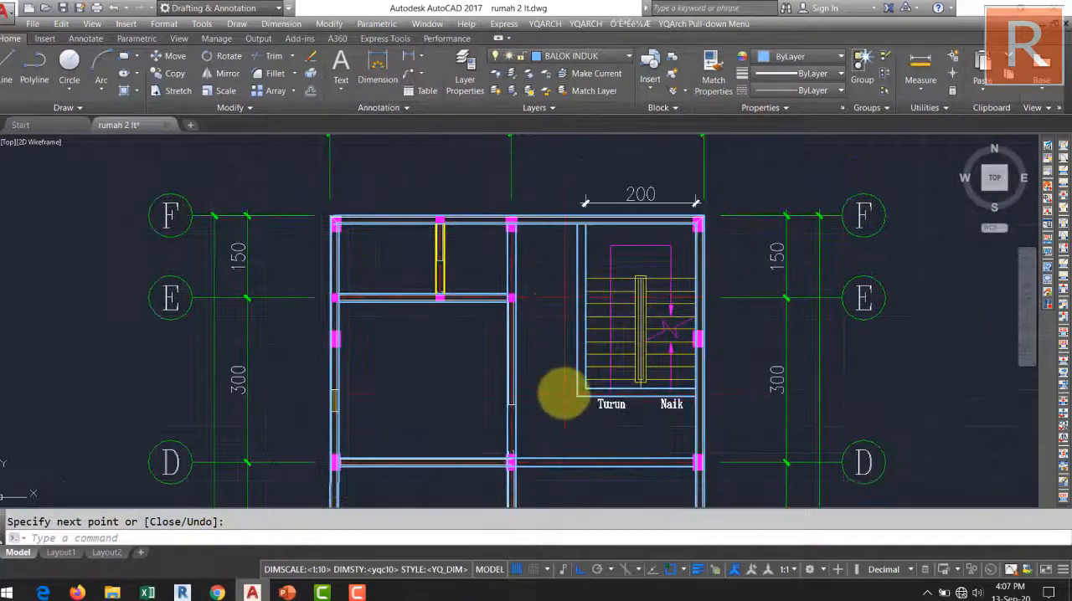
Draw a beam multiline from the outer corner of the staircase beam straight across to the grid line 2 beam.
{"action": "scroll", "coordinate": [564, 403], "scroll_direction": "up", "scroll_amount": 5}
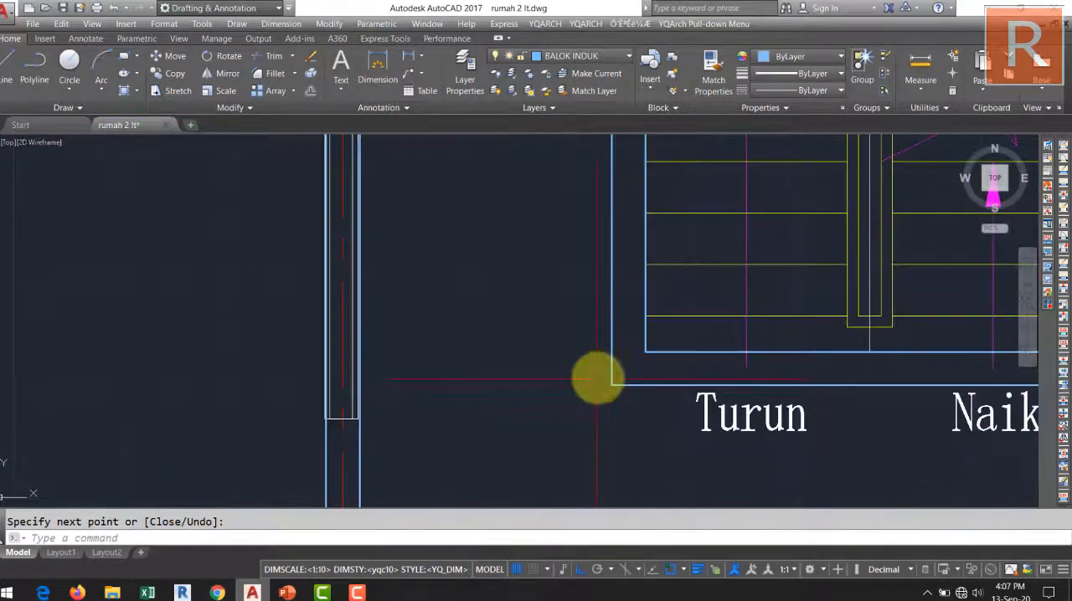
{"action": "key", "text": "Return"}
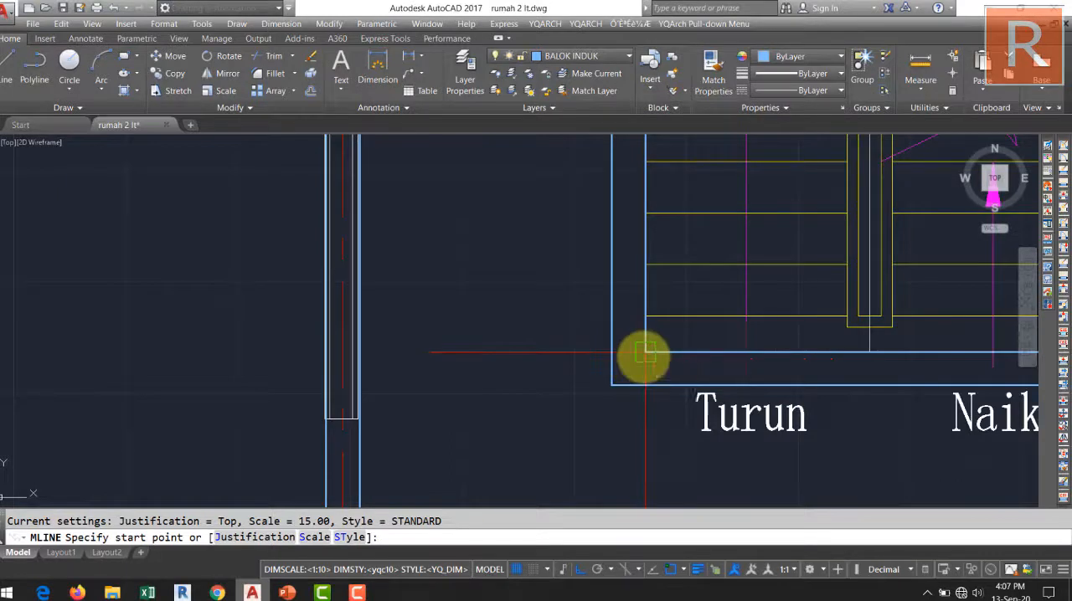
{"action": "left_click", "coordinate": [645, 356]}
{"action": "key", "text": "Escape"}
{"action": "key", "text": "Return"}
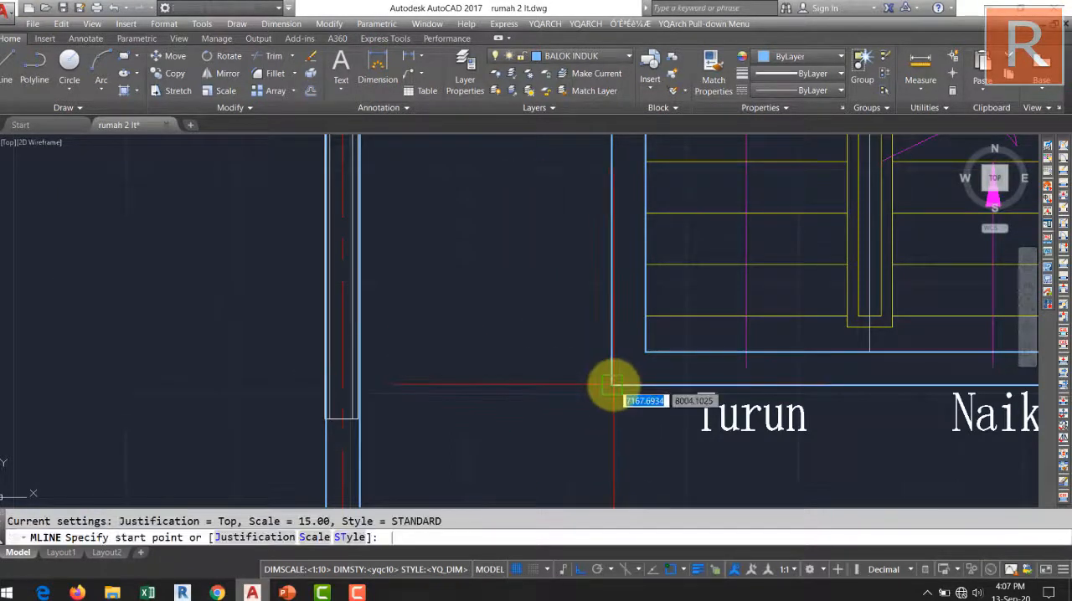
{"action": "left_click", "coordinate": [611, 385]}
{"action": "left_click", "coordinate": [358, 384]}
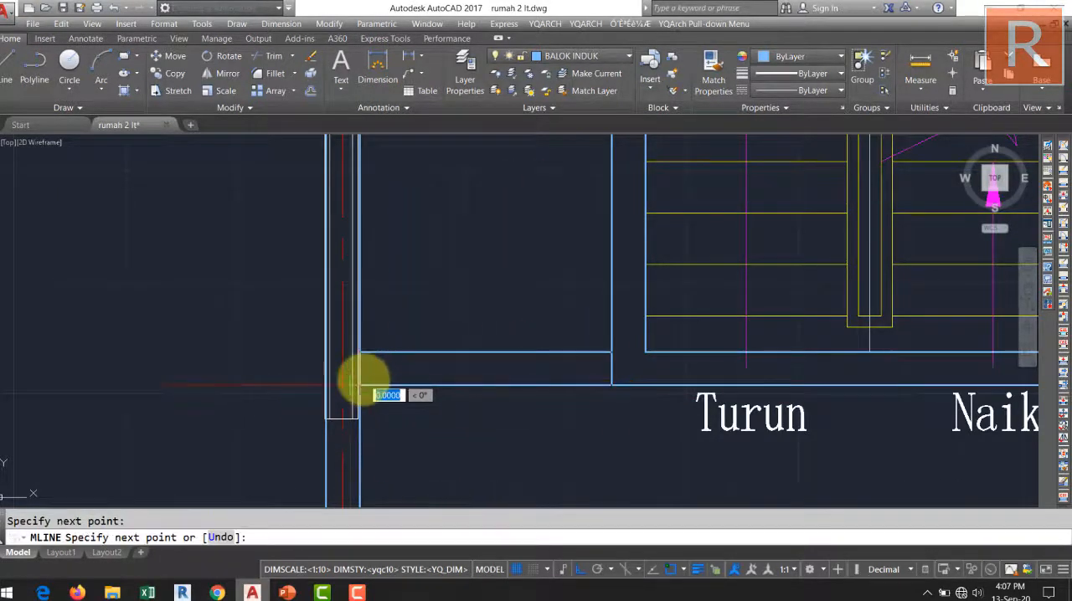
{"action": "key", "text": "Return"}
{"action": "scroll", "coordinate": [467, 370], "scroll_direction": "down", "scroll_amount": 5}
{"action": "scroll", "coordinate": [466, 369], "scroll_direction": "up", "scroll_amount": 8}
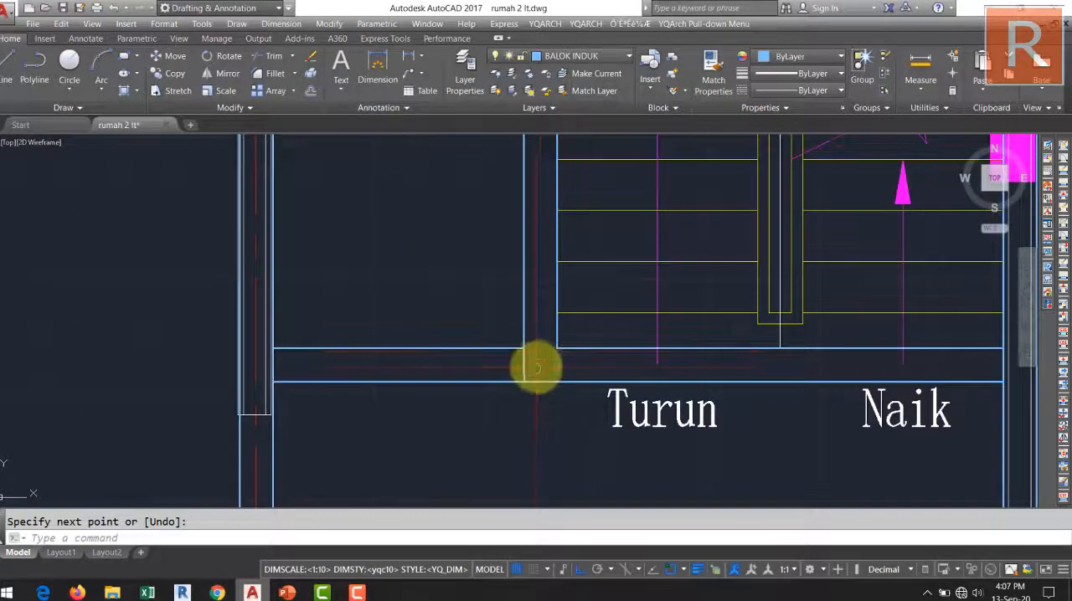
{"action": "middle_click_drag", "start_coordinate": [536, 363], "coordinate": [556, 323]}
{"action": "scroll", "coordinate": [555, 325], "scroll_direction": "down", "scroll_amount": 5}
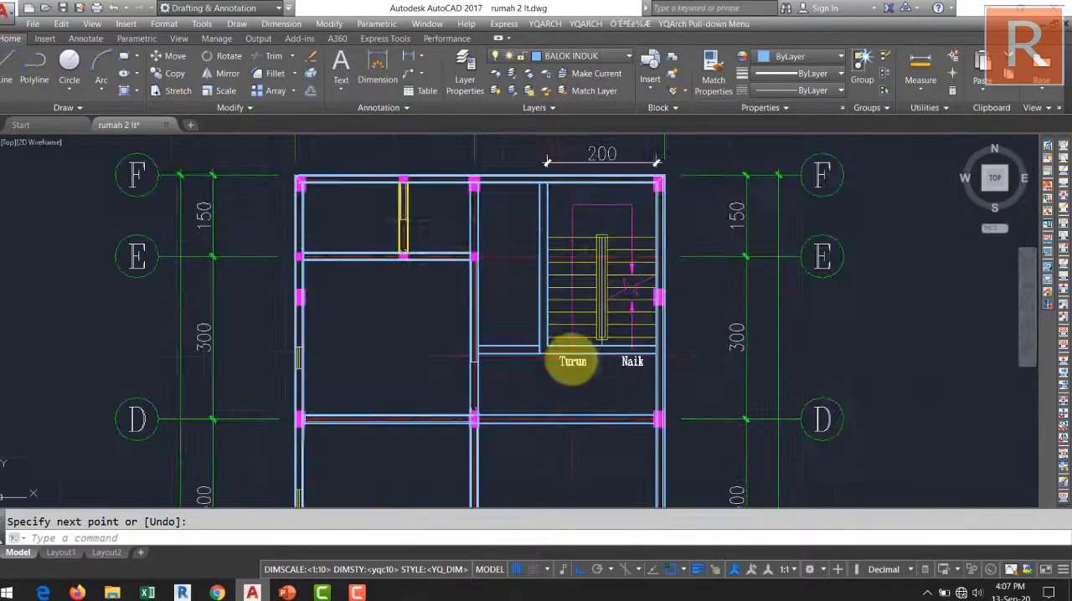
{"action": "mouse_move", "coordinate": [549, 308]}
{"action": "middle_mouse_down"}
{"action": "mouse_move", "coordinate": [536, 397]}
{"action": "mouse_move", "coordinate": [507, 283]}
{"action": "middle_mouse_up"}
{"action": "scroll", "coordinate": [502, 276], "scroll_direction": "up", "scroll_amount": 6}
{"action": "scroll", "coordinate": [502, 276], "scroll_direction": "down", "scroll_amount": 5}
{"action": "scroll", "coordinate": [546, 282], "scroll_direction": "up", "scroll_amount": 5}
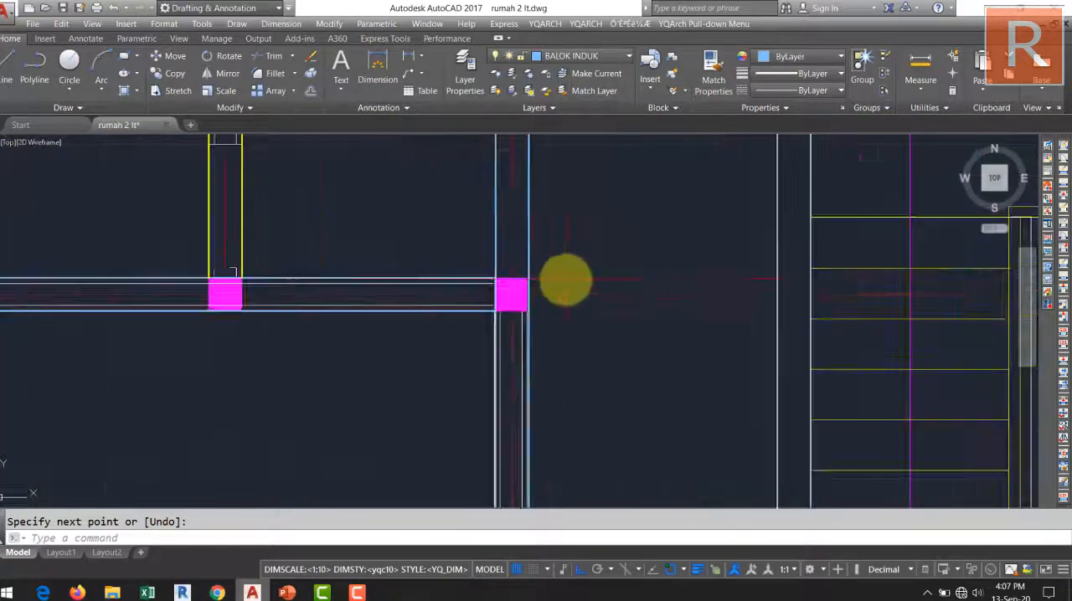
{"action": "key", "text": "Return"}
{"action": "key", "text": "Return"}
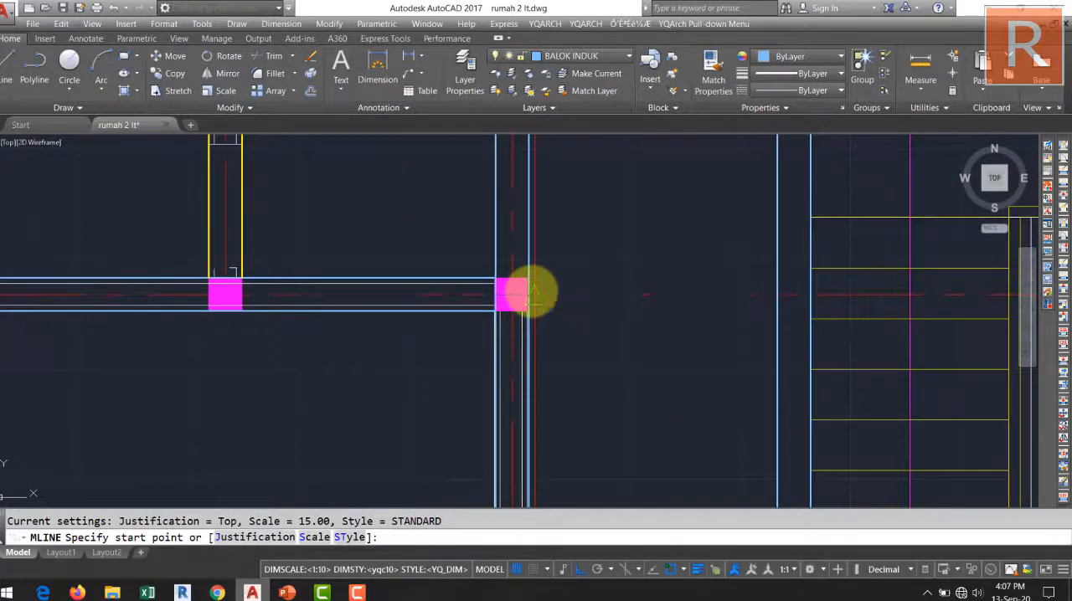
{"action": "key", "text": "Escape"}
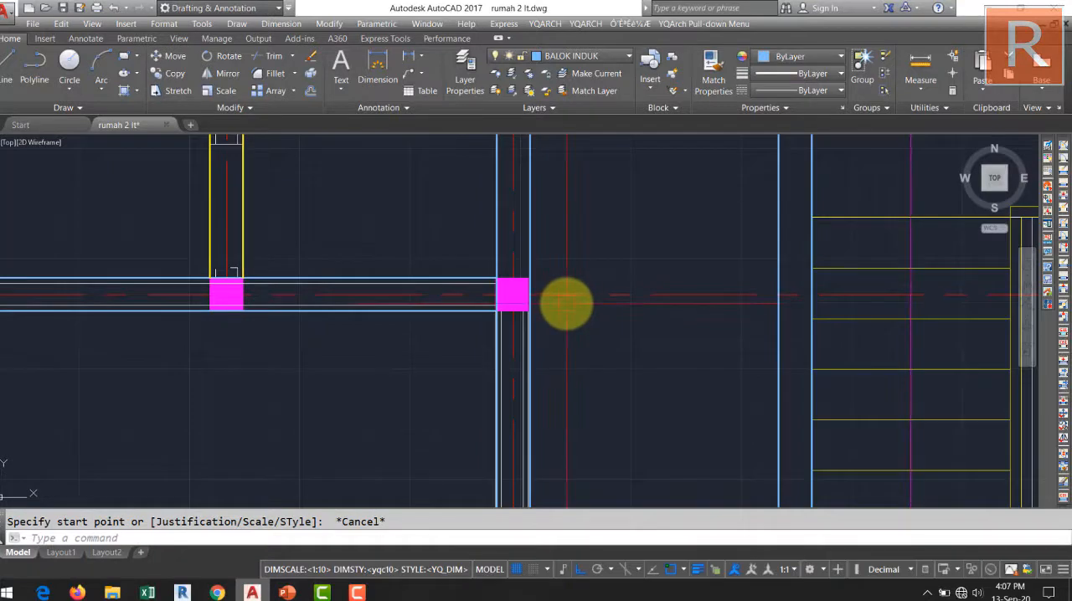
Draw a beam multiline with Zero justification along grid line E, from the grid line 2 beam to the staircase beam.
{"action": "type", "text": "ML"}
{"action": "key", "text": "Return"}
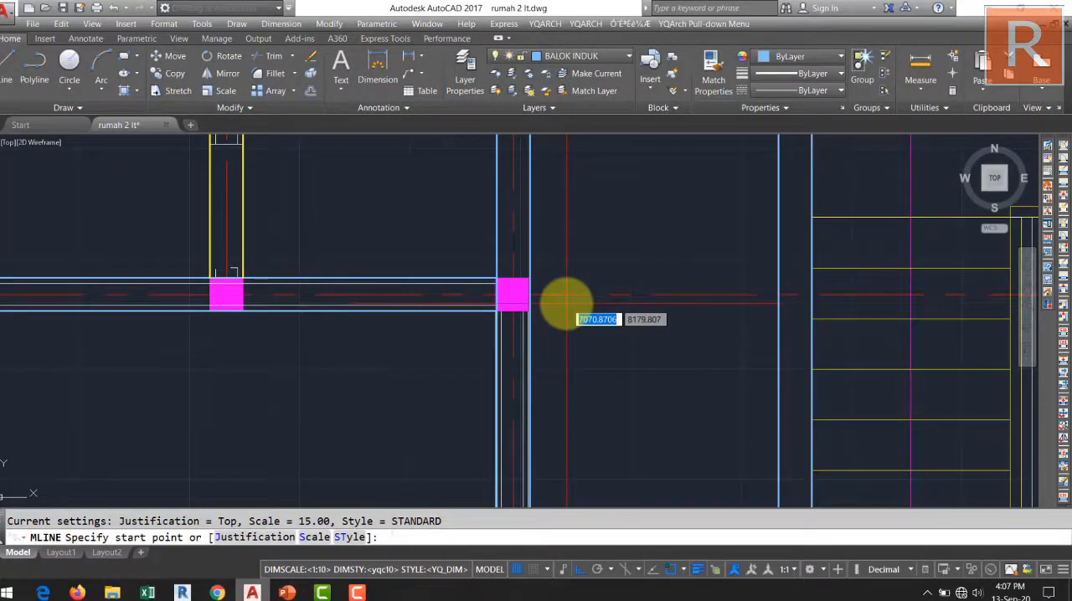
{"action": "type", "text": "J"}
{"action": "key", "text": "Return"}
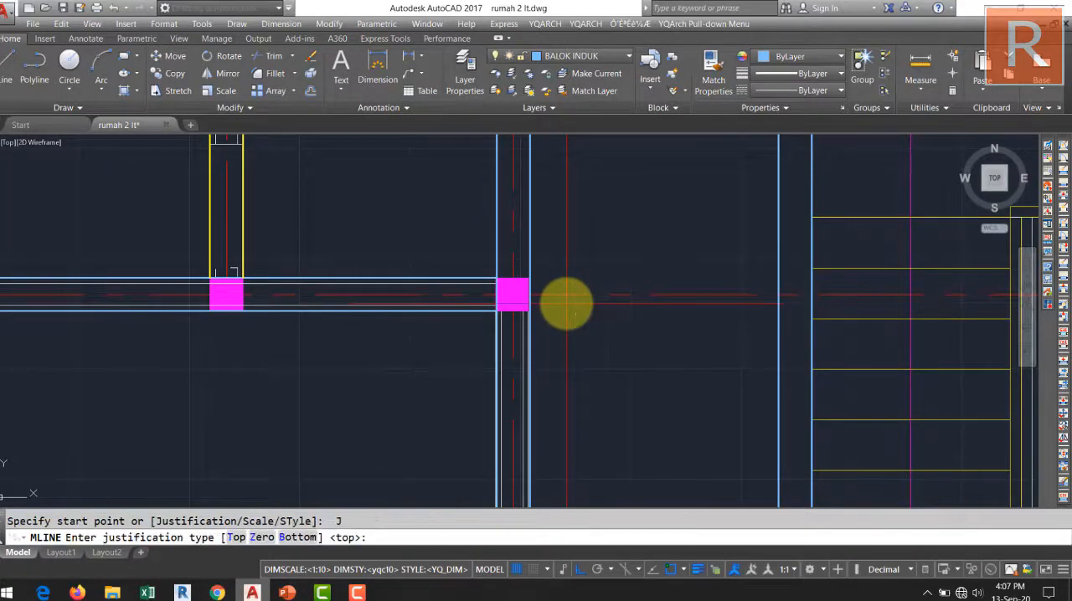
{"action": "type", "text": "z"}
{"action": "key", "text": "Return"}
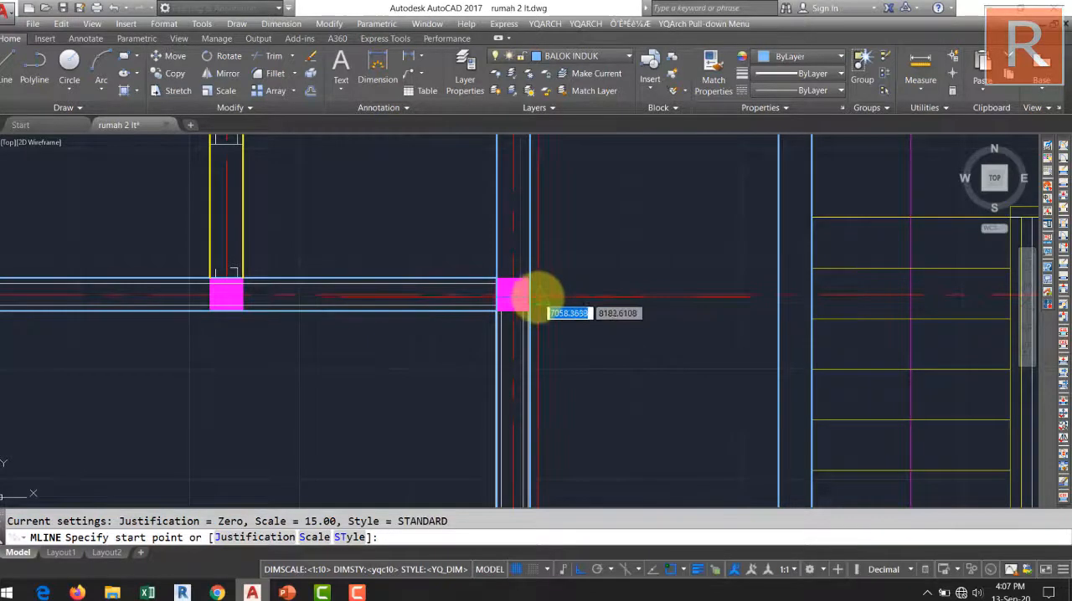
{"action": "scroll", "coordinate": [529, 293], "scroll_direction": "up", "scroll_amount": 5}
{"action": "left_click", "coordinate": [529, 293]}
{"action": "scroll", "coordinate": [662, 270], "scroll_direction": "down", "scroll_amount": 5}
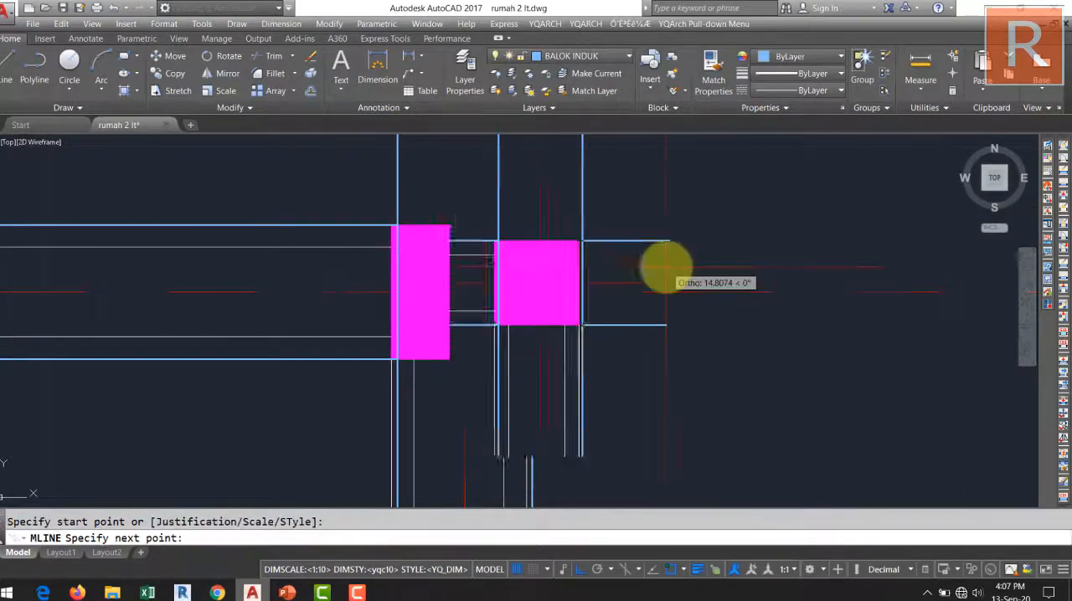
{"action": "scroll", "coordinate": [710, 285], "scroll_direction": "up", "scroll_amount": 4}
{"action": "left_click", "coordinate": [727, 270]}
{"action": "key", "text": "Return"}
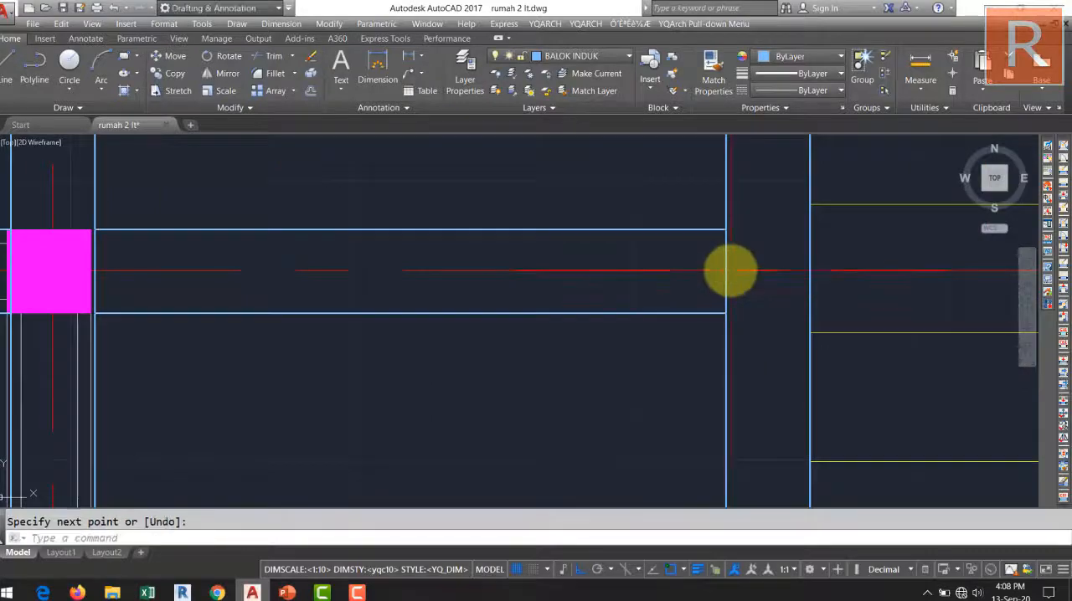
Examine the beam layout across the whole plan and the unfinished front bay below grid line B.
{"action": "scroll", "coordinate": [729, 270], "scroll_direction": "down", "scroll_amount": 7}
{"action": "middle_click_drag", "start_coordinate": [722, 275], "coordinate": [570, 265]}
{"action": "mouse_move", "coordinate": [612, 333]}
{"action": "middle_mouse_down"}
{"action": "mouse_move", "coordinate": [623, 240]}
{"action": "mouse_move", "coordinate": [556, 358]}
{"action": "mouse_move", "coordinate": [575, 303]}
{"action": "mouse_move", "coordinate": [505, 303]}
{"action": "middle_mouse_up"}
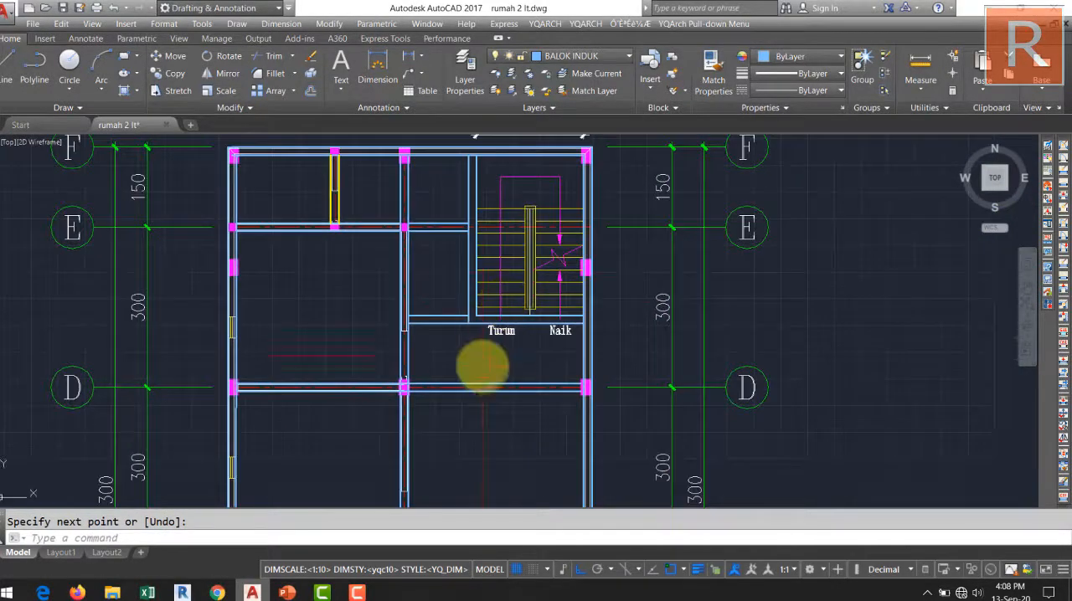
{"action": "middle_click_drag", "start_coordinate": [482, 369], "coordinate": [587, 323]}
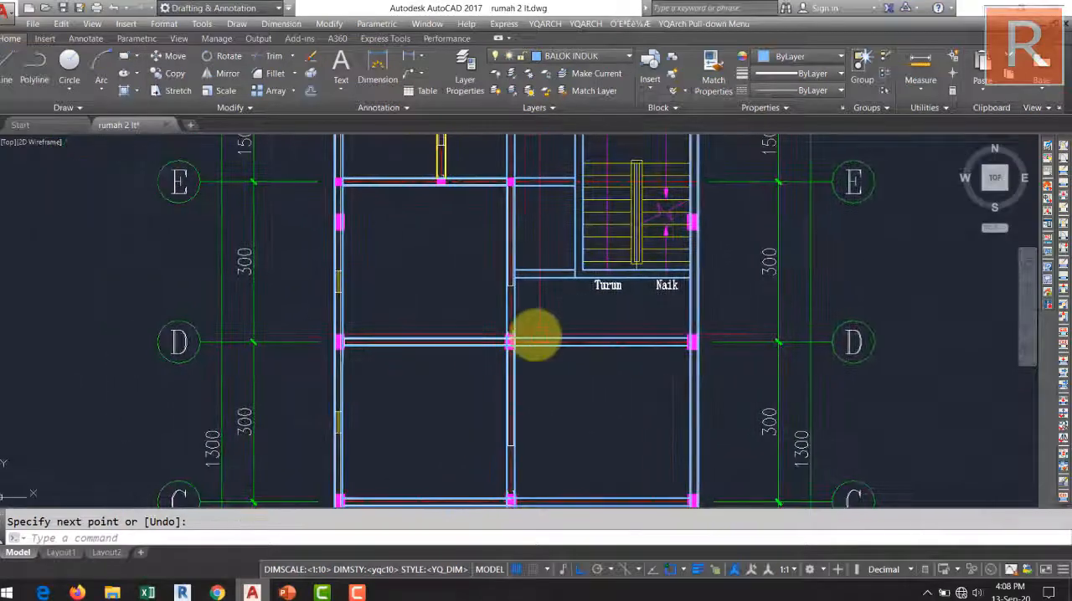
{"action": "scroll", "coordinate": [539, 308], "scroll_direction": "down", "scroll_amount": 2}
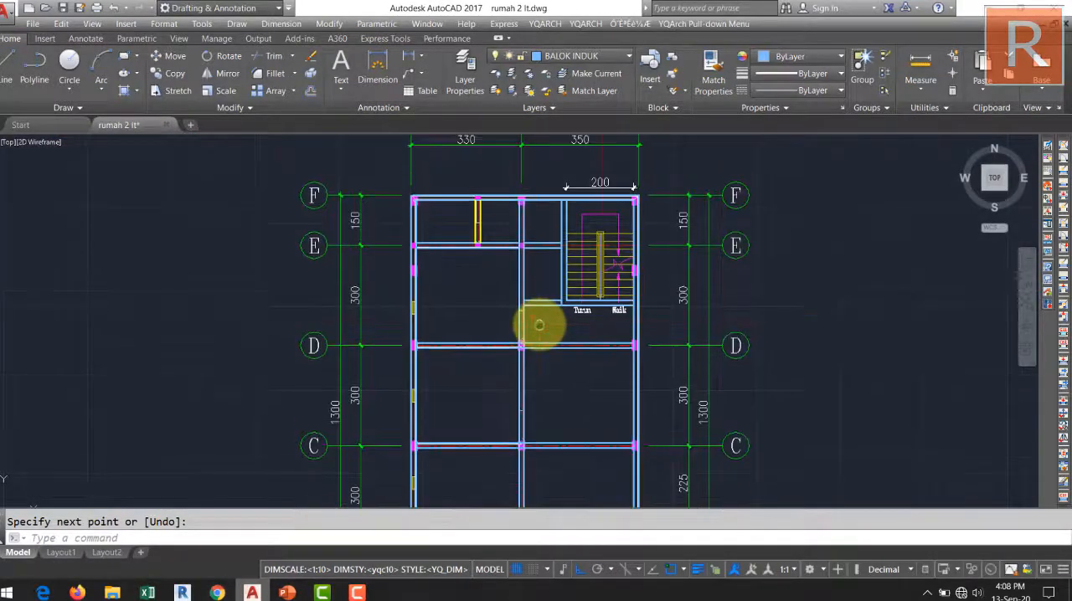
{"action": "middle_click_drag", "start_coordinate": [567, 326], "coordinate": [567, 219]}
{"action": "scroll", "coordinate": [581, 292], "scroll_direction": "down", "scroll_amount": 2}
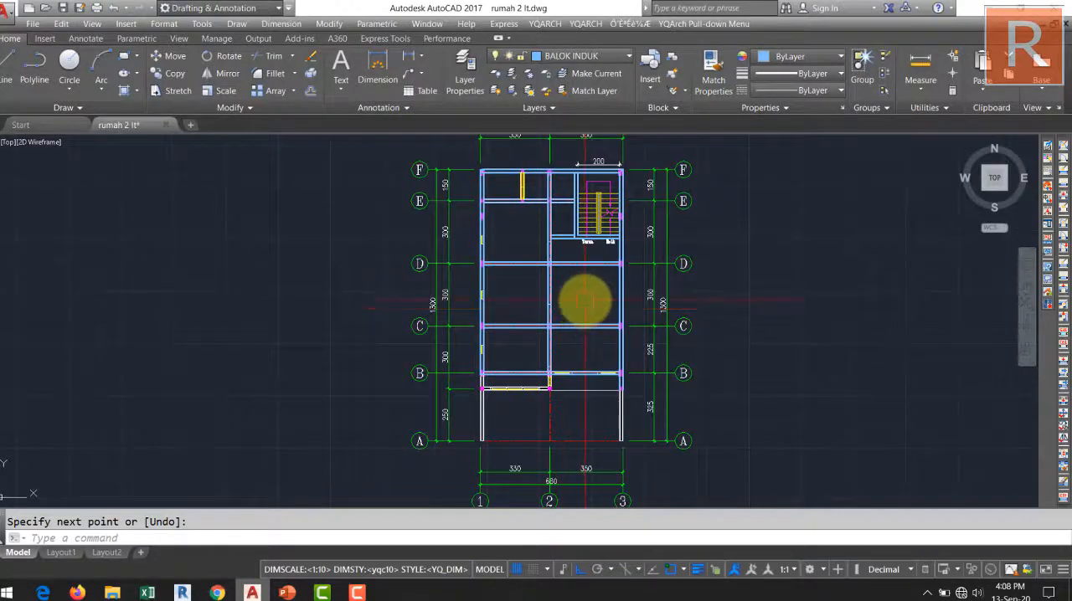
{"action": "scroll", "coordinate": [584, 300], "scroll_direction": "up", "scroll_amount": 2}
{"action": "middle_click_drag", "start_coordinate": [598, 293], "coordinate": [579, 350]}
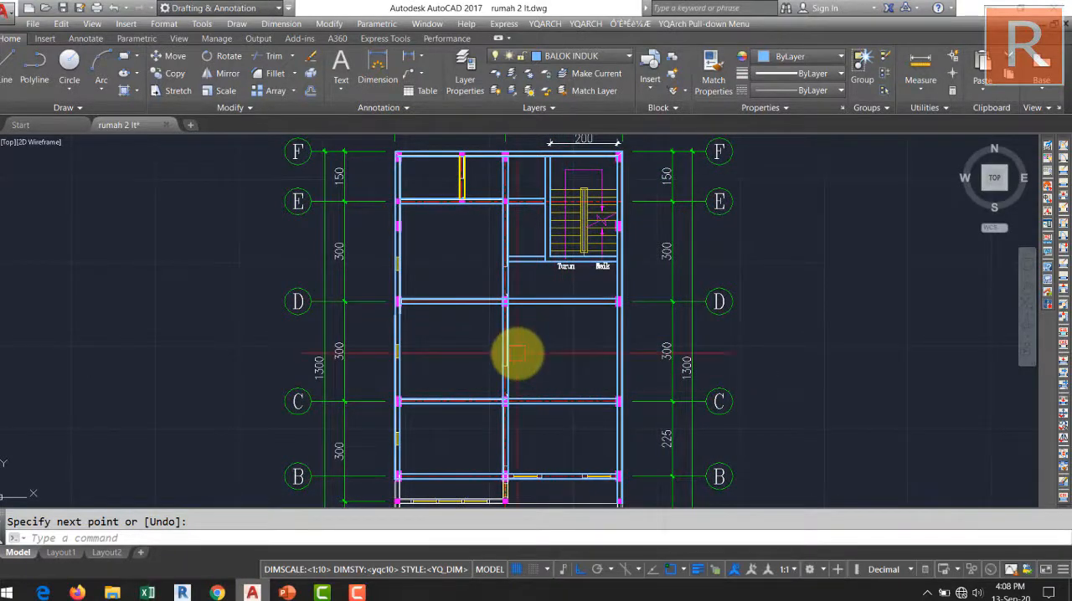
{"action": "middle_click_drag", "start_coordinate": [565, 386], "coordinate": [597, 280]}
{"action": "middle_click_drag", "start_coordinate": [594, 398], "coordinate": [581, 535]}
{"action": "middle_click_drag", "start_coordinate": [585, 299], "coordinate": [581, 362]}
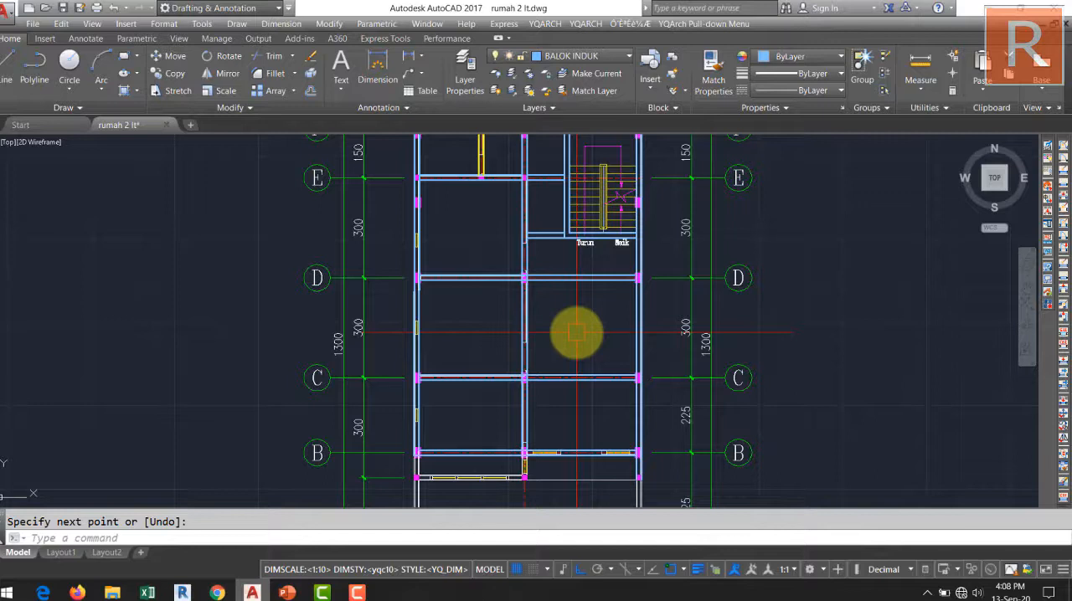
{"action": "middle_click_drag", "start_coordinate": [576, 332], "coordinate": [557, 188]}
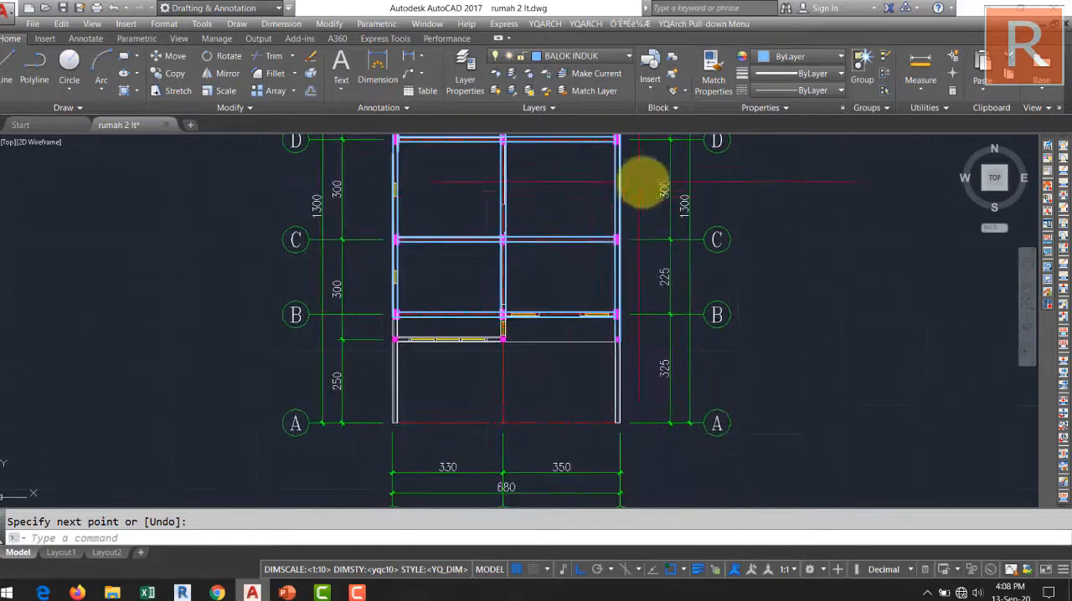
{"action": "mouse_move", "coordinate": [564, 469]}
{"action": "middle_mouse_down"}
{"action": "mouse_move", "coordinate": [559, 433]}
{"action": "mouse_move", "coordinate": [562, 459]}
{"action": "middle_mouse_up"}
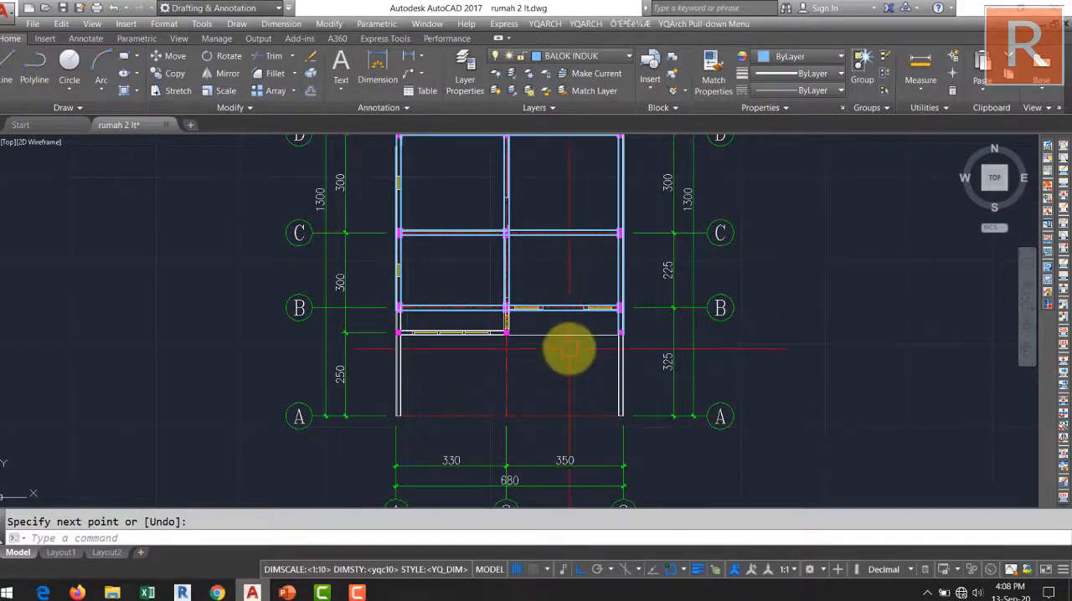
{"action": "middle_click_drag", "start_coordinate": [581, 197], "coordinate": [602, 270]}
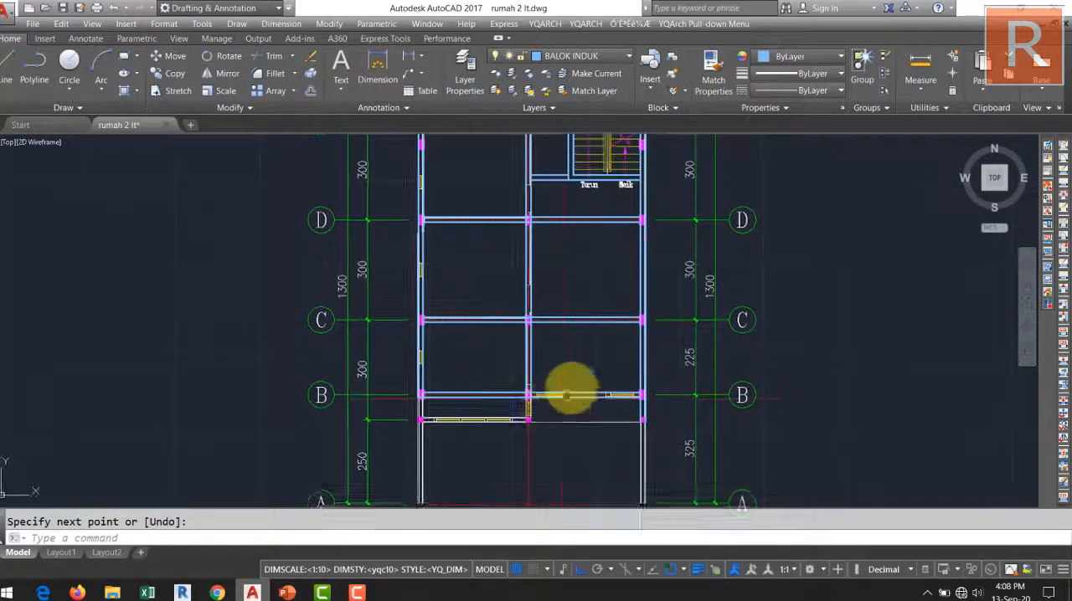
{"action": "scroll", "coordinate": [574, 342], "scroll_direction": "up", "scroll_amount": 4}
{"action": "middle_click_drag", "start_coordinate": [578, 347], "coordinate": [595, 361]}
{"action": "scroll", "coordinate": [581, 318], "scroll_direction": "up", "scroll_amount": 2}
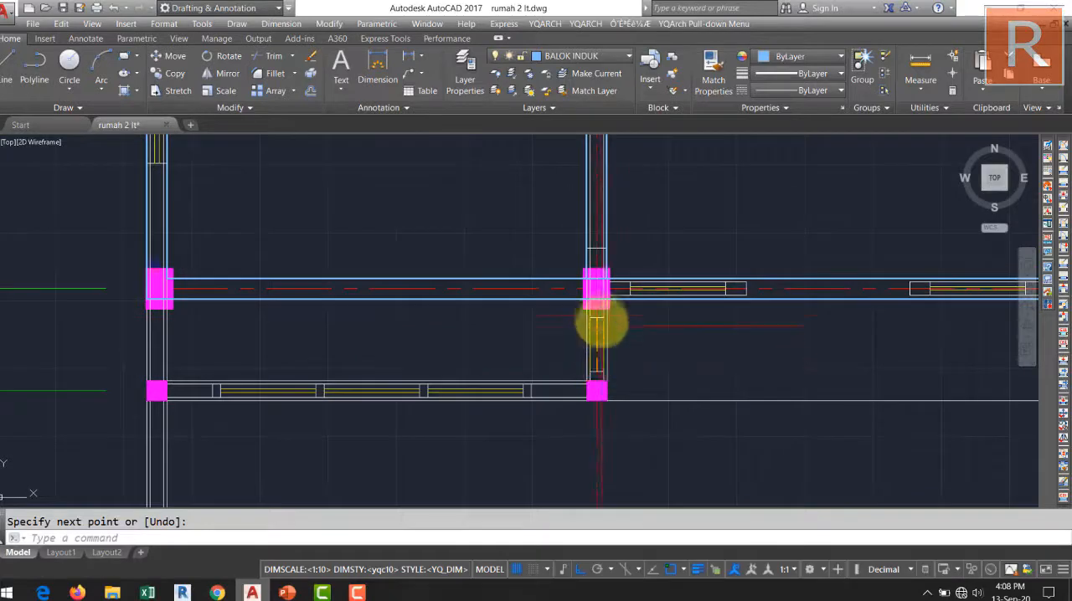
{"action": "scroll", "coordinate": [596, 320], "scroll_direction": "down", "scroll_amount": 2}
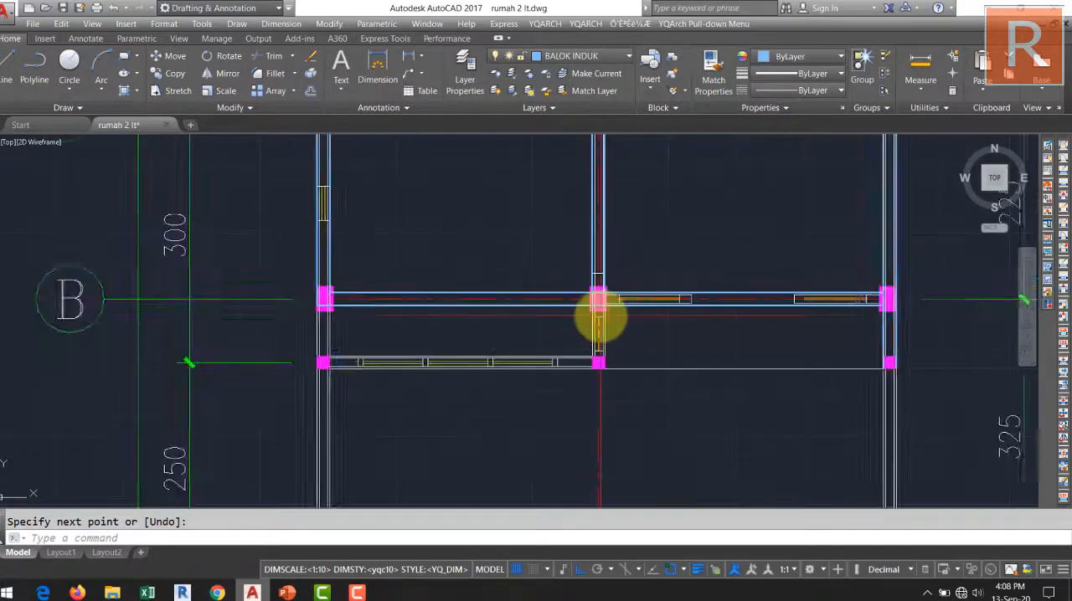
{"action": "middle_click_drag", "start_coordinate": [598, 311], "coordinate": [447, 328]}
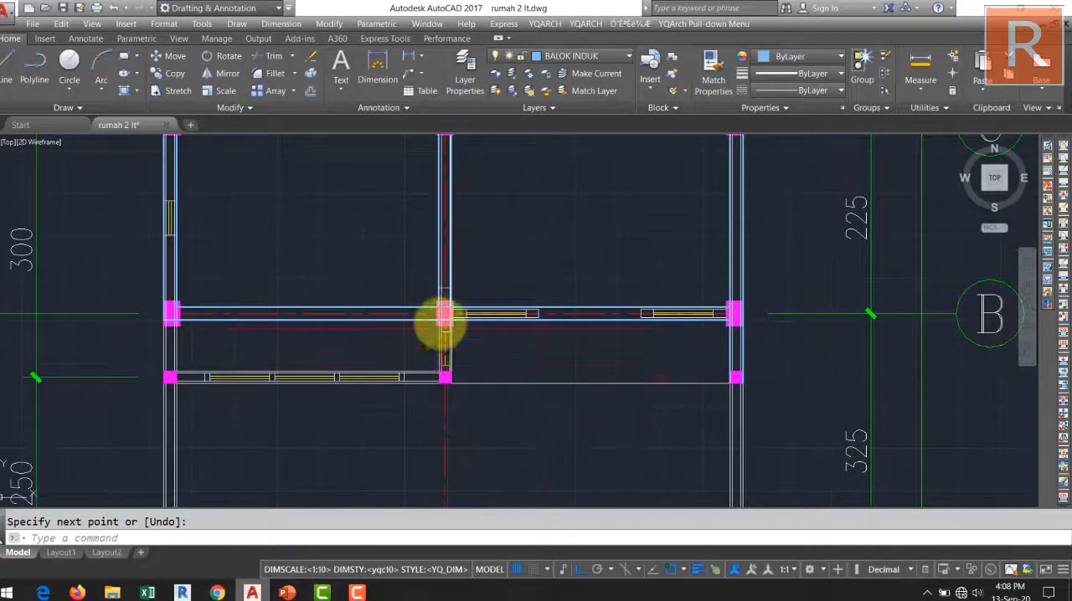
{"action": "middle_click_drag", "start_coordinate": [435, 377], "coordinate": [658, 366]}
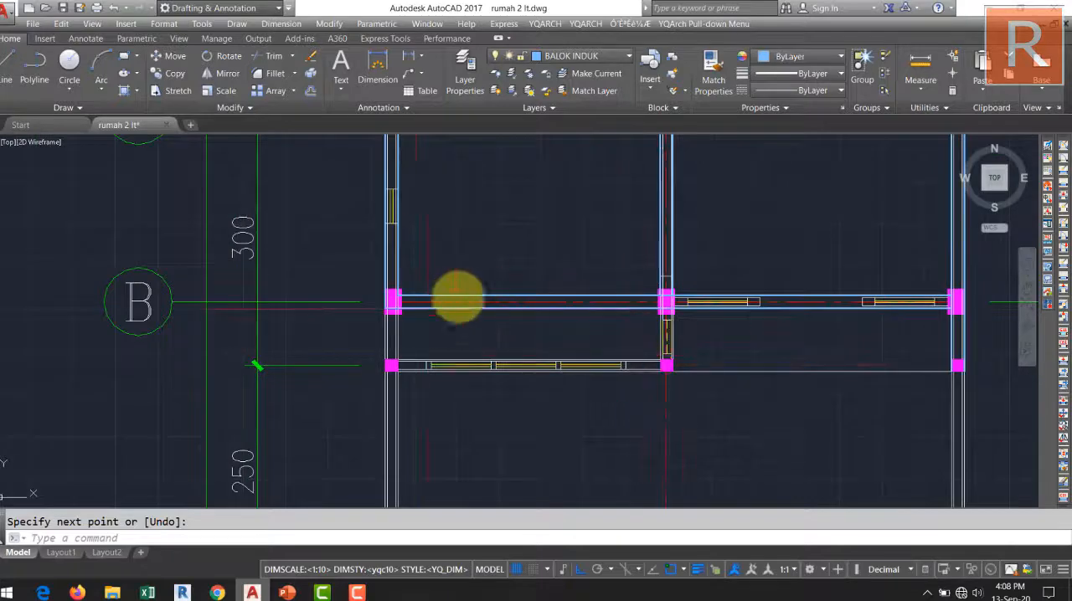
Draw an L-shaped beam multiline from the grid B corner down grid line 1 to the small front column, then across to grid line 3.
{"action": "middle_click_drag", "start_coordinate": [482, 316], "coordinate": [489, 343]}
{"action": "key", "text": "space"}
{"action": "scroll", "coordinate": [403, 350], "scroll_direction": "up", "scroll_amount": 6}
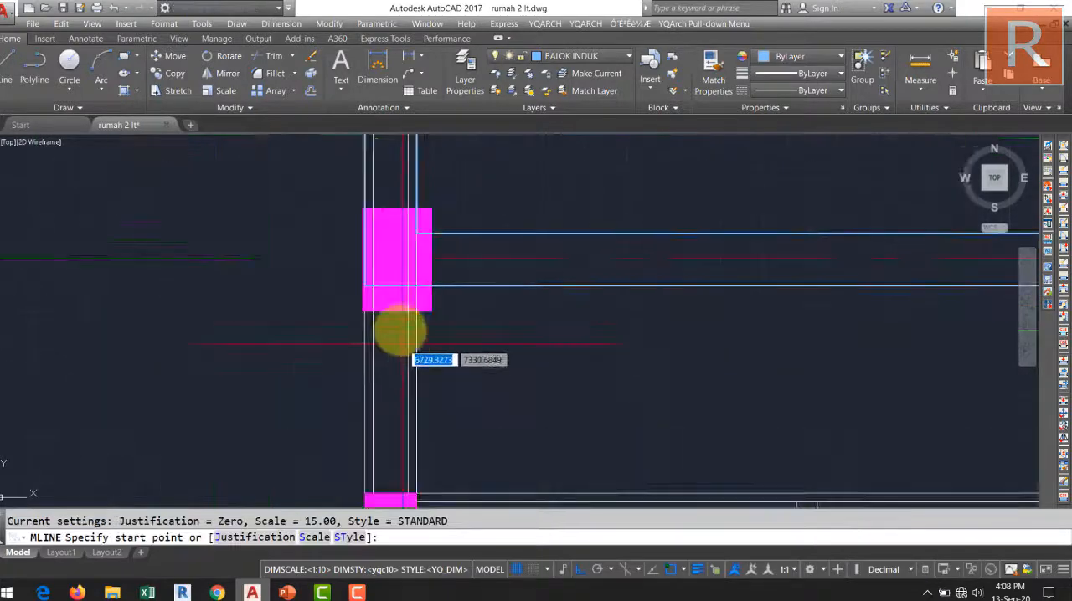
{"action": "left_click", "coordinate": [390, 287]}
{"action": "middle_click_drag", "start_coordinate": [399, 399], "coordinate": [400, 262]}
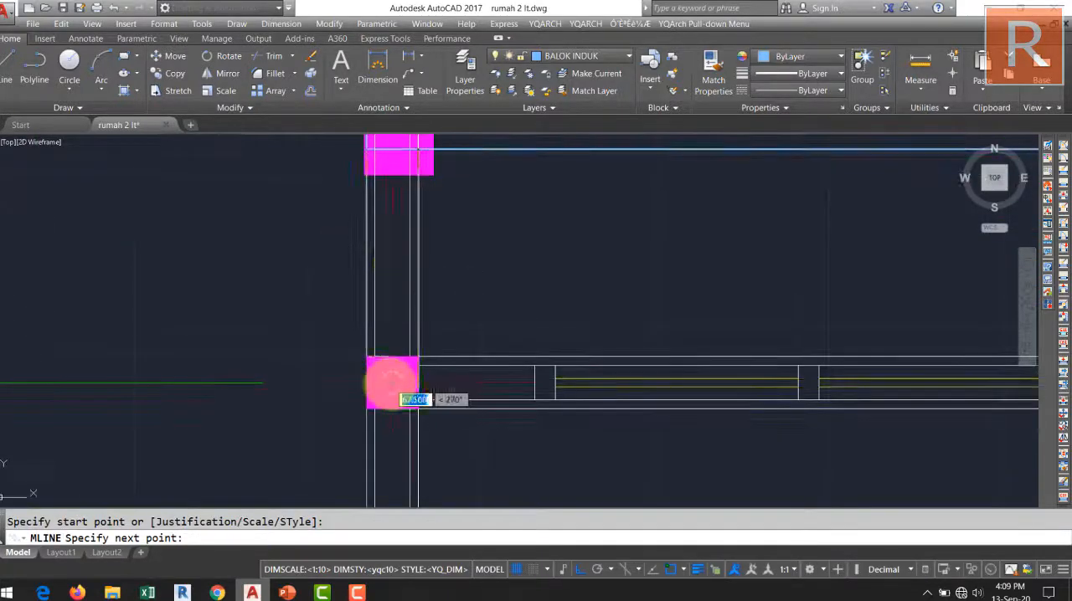
{"action": "left_click", "coordinate": [391, 383]}
{"action": "scroll", "coordinate": [543, 393], "scroll_direction": "down", "scroll_amount": 6}
{"action": "middle_click_drag", "start_coordinate": [532, 394], "coordinate": [252, 378]}
{"action": "scroll", "coordinate": [444, 372], "scroll_direction": "up", "scroll_amount": 6}
{"action": "middle_click_drag", "start_coordinate": [600, 404], "coordinate": [461, 402]}
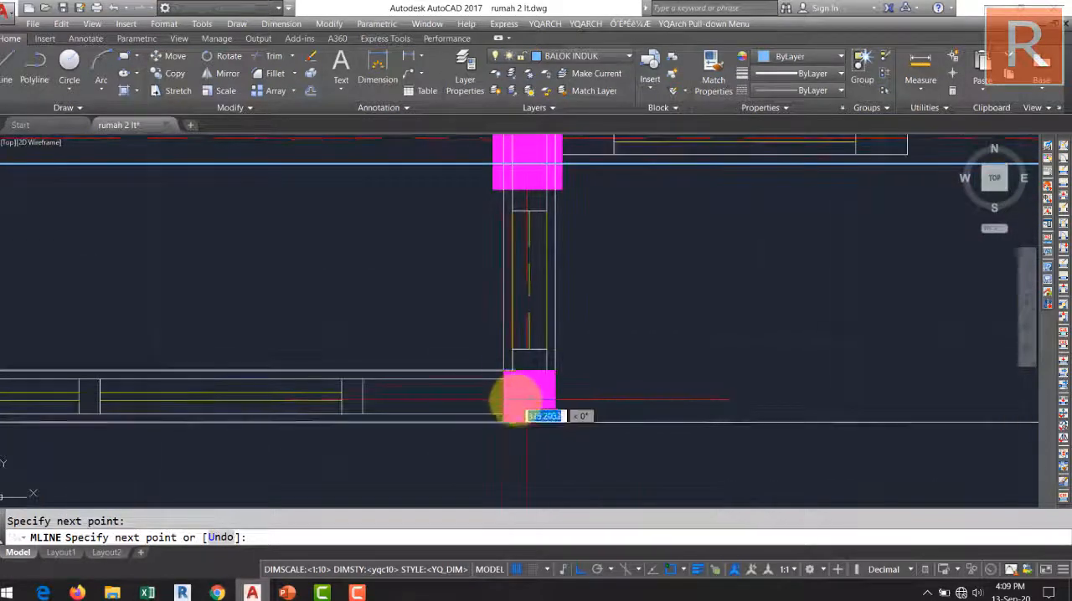
{"action": "scroll", "coordinate": [528, 398], "scroll_direction": "up", "scroll_amount": 4}
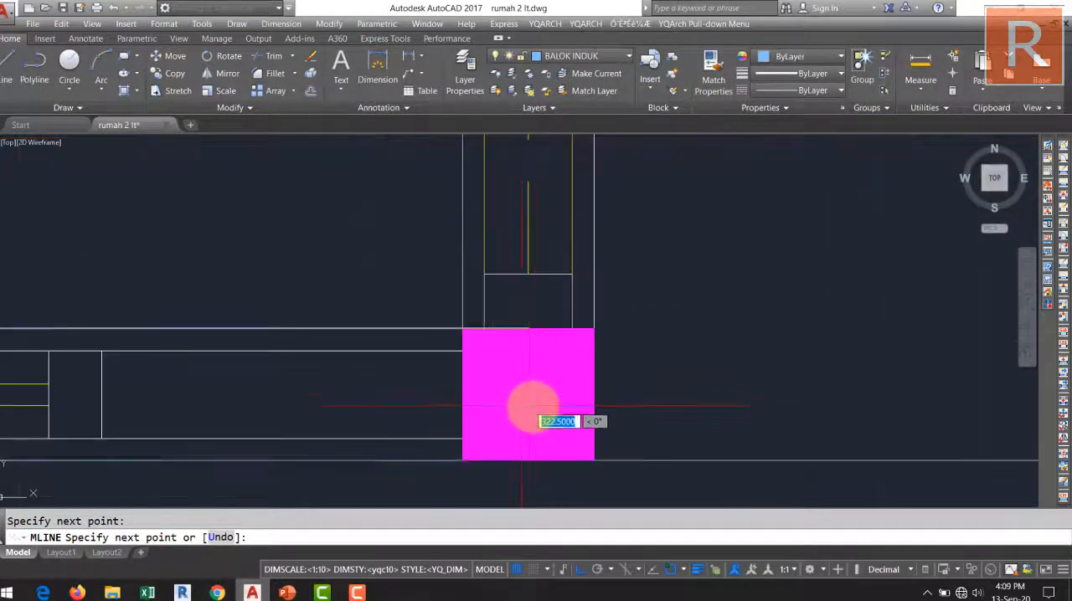
{"action": "scroll", "coordinate": [528, 402], "scroll_direction": "down", "scroll_amount": 8}
{"action": "middle_click_drag", "start_coordinate": [529, 397], "coordinate": [294, 383]}
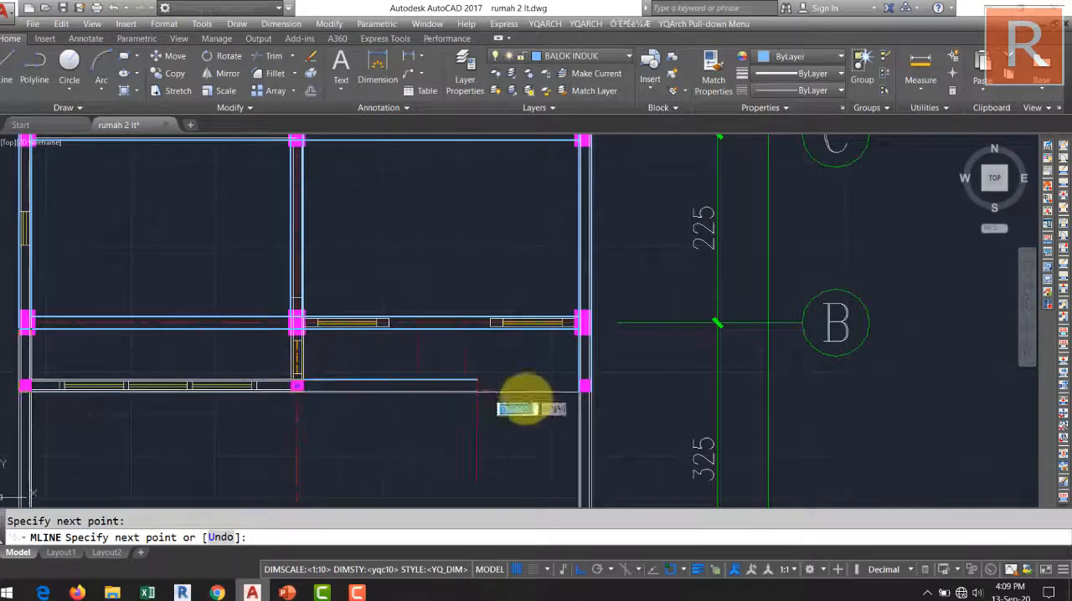
{"action": "scroll", "coordinate": [612, 363], "scroll_direction": "up", "scroll_amount": 5}
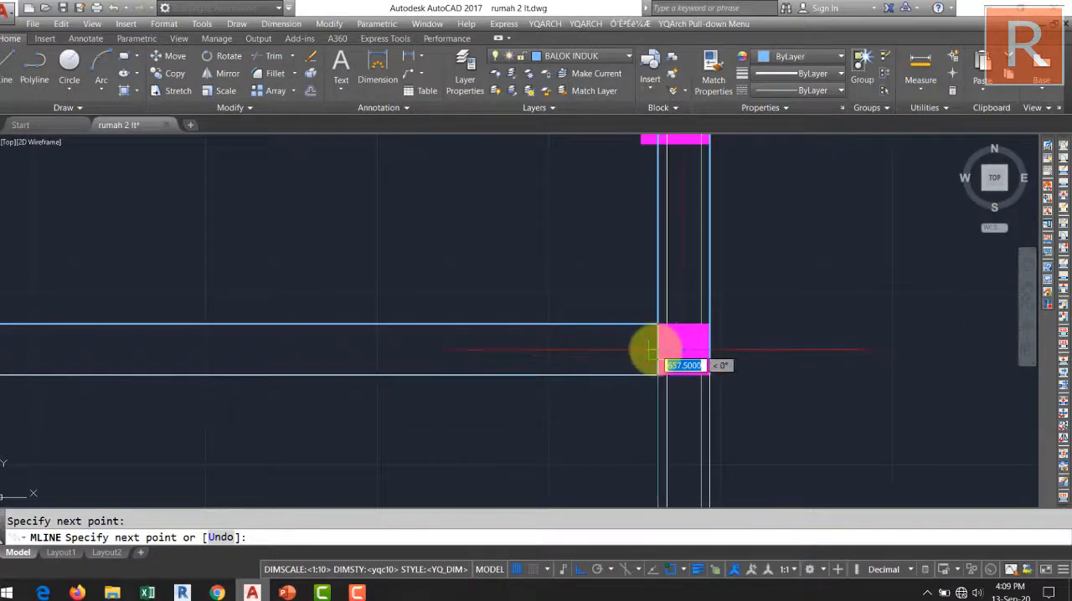
{"action": "key", "text": "Return"}
Draw a short beam multiline along grid line 2 from the grid line B beam to the front beam.
{"action": "scroll", "coordinate": [648, 350], "scroll_direction": "down", "scroll_amount": 4}
{"action": "scroll", "coordinate": [529, 330], "scroll_direction": "up", "scroll_amount": 4}
{"action": "scroll", "coordinate": [531, 331], "scroll_direction": "down", "scroll_amount": 4}
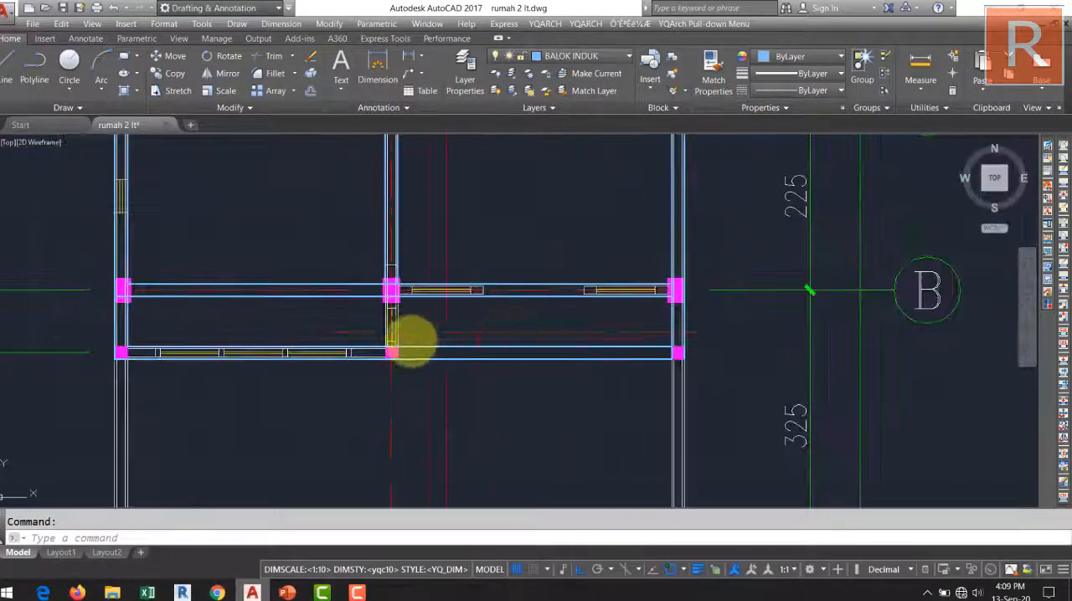
{"action": "scroll", "coordinate": [402, 321], "scroll_direction": "up", "scroll_amount": 5}
{"action": "key", "text": "Return"}
{"action": "left_click", "coordinate": [350, 171]}
{"action": "scroll", "coordinate": [366, 235], "scroll_direction": "down", "scroll_amount": 5}
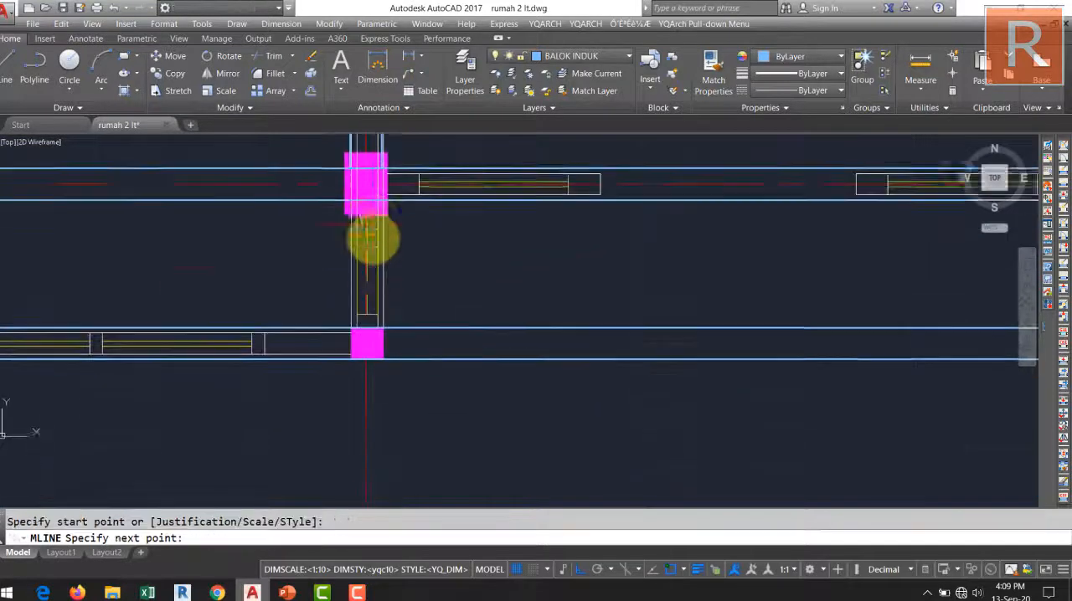
{"action": "scroll", "coordinate": [368, 289], "scroll_direction": "up", "scroll_amount": 2}
{"action": "left_click", "coordinate": [362, 322]}
{"action": "key", "text": "space"}
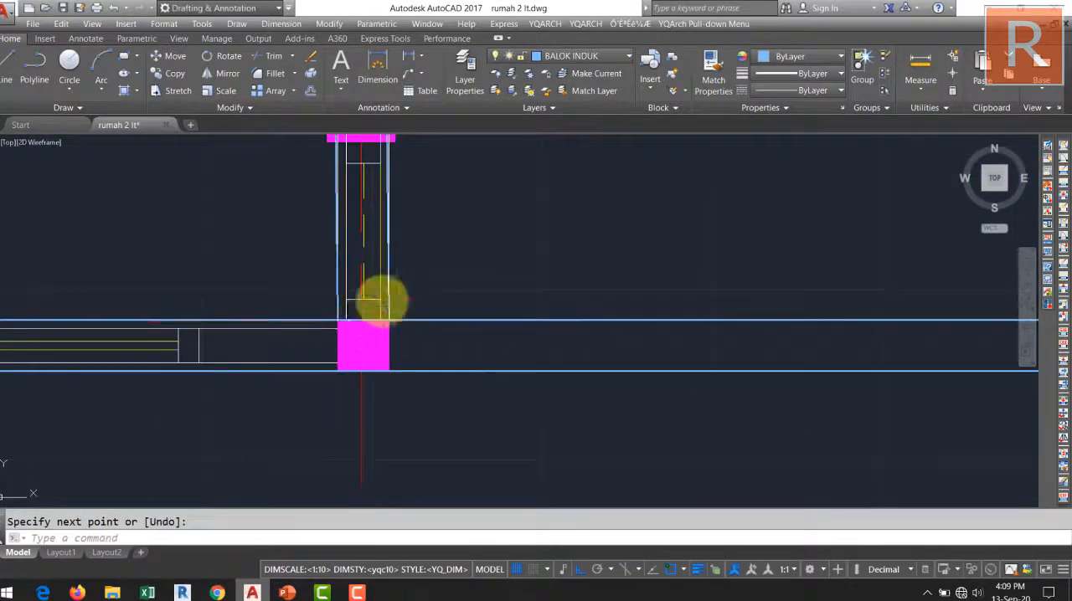
Stretch the upper end of the short grid line 2 beam sideways to align it vertically with the front column.
{"action": "scroll", "coordinate": [446, 297], "scroll_direction": "down", "scroll_amount": 4}
{"action": "scroll", "coordinate": [430, 239], "scroll_direction": "up", "scroll_amount": 8}
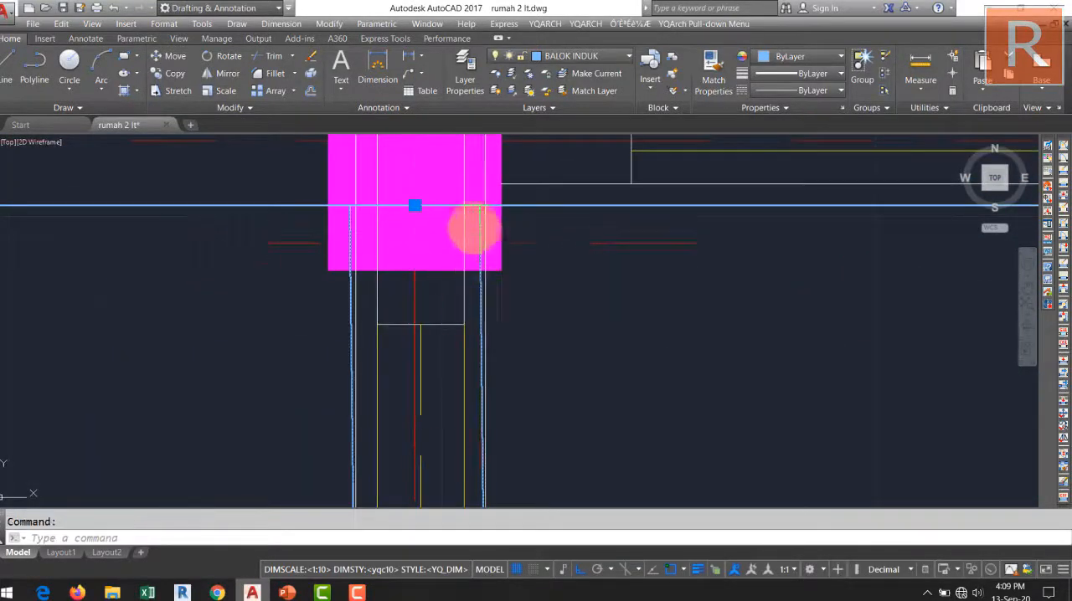
{"action": "scroll", "coordinate": [441, 219], "scroll_direction": "up", "scroll_amount": 6}
{"action": "left_click", "coordinate": [344, 236]}
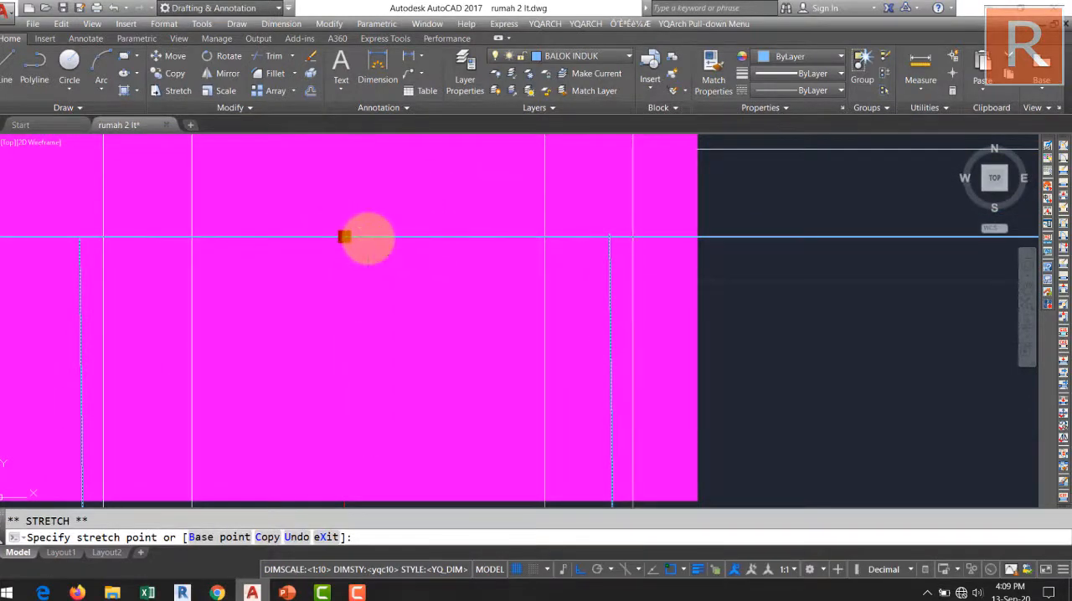
{"action": "scroll", "coordinate": [369, 238], "scroll_direction": "down", "scroll_amount": 7}
{"action": "scroll", "coordinate": [491, 247], "scroll_direction": "down", "scroll_amount": 8}
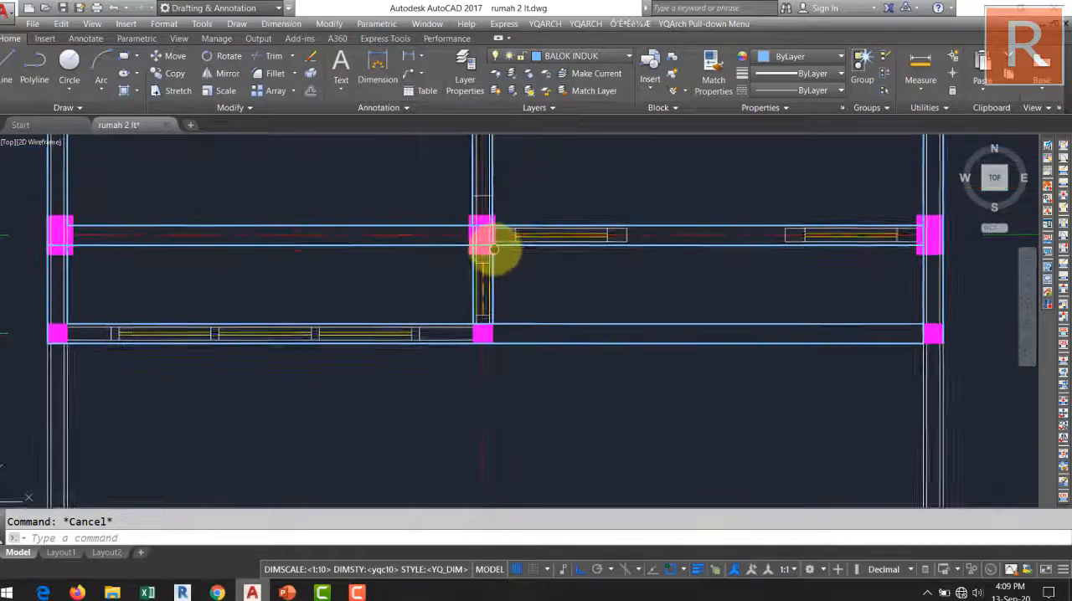
Review the beam plan from the front bay to the staircase, including the beam connections at grid line 2.
{"action": "middle_click_drag", "start_coordinate": [553, 287], "coordinate": [570, 396]}
{"action": "scroll", "coordinate": [574, 346], "scroll_direction": "down", "scroll_amount": 4}
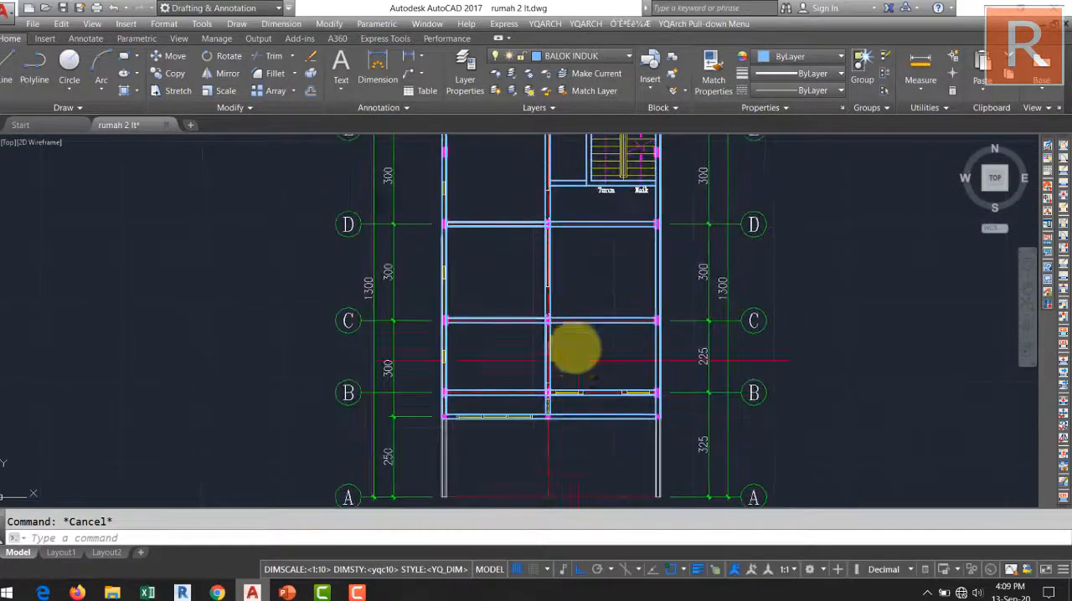
{"action": "middle_click_drag", "start_coordinate": [567, 323], "coordinate": [569, 288]}
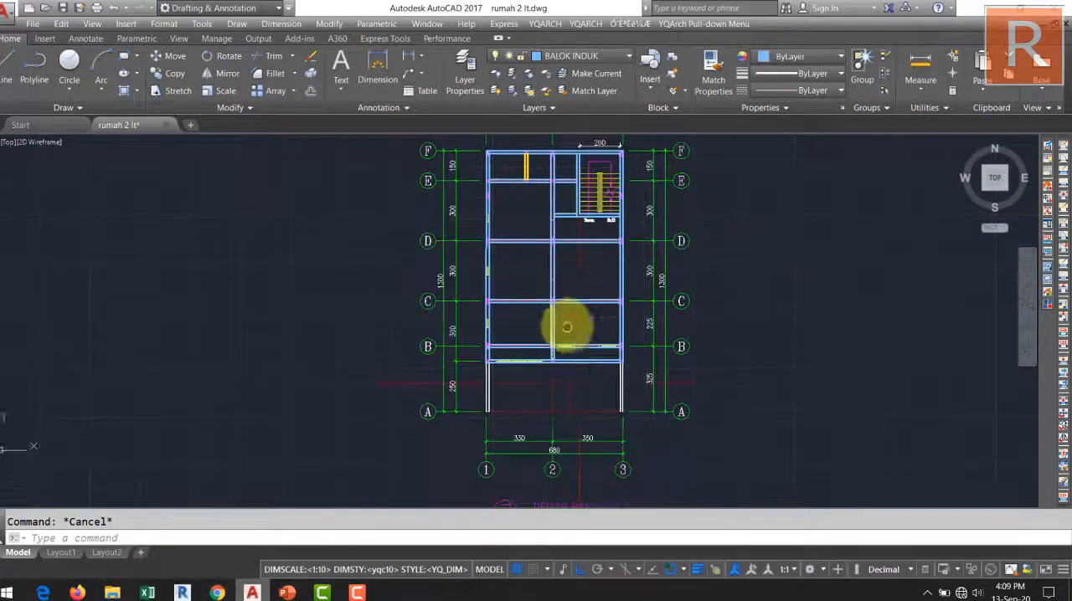
{"action": "scroll", "coordinate": [569, 327], "scroll_direction": "up", "scroll_amount": 5}
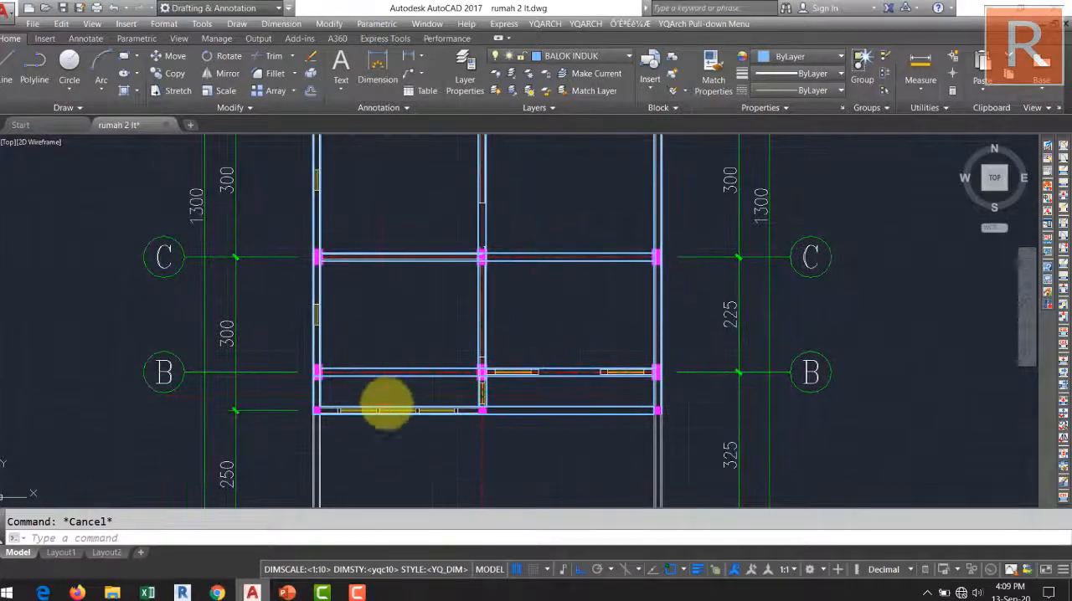
{"action": "mouse_move", "coordinate": [383, 406]}
{"action": "middle_mouse_down"}
{"action": "mouse_move", "coordinate": [460, 221]}
{"action": "mouse_move", "coordinate": [410, 262]}
{"action": "mouse_move", "coordinate": [407, 354]}
{"action": "mouse_move", "coordinate": [471, 210]}
{"action": "mouse_move", "coordinate": [466, 282]}
{"action": "mouse_move", "coordinate": [434, 297]}
{"action": "mouse_move", "coordinate": [443, 310]}
{"action": "mouse_move", "coordinate": [388, 371]}
{"action": "mouse_move", "coordinate": [404, 513]}
{"action": "middle_mouse_up"}
{"action": "scroll", "coordinate": [436, 283], "scroll_direction": "up", "scroll_amount": 2}
{"action": "mouse_move", "coordinate": [453, 292]}
{"action": "middle_mouse_down"}
{"action": "mouse_move", "coordinate": [457, 313]}
{"action": "mouse_move", "coordinate": [455, 239]}
{"action": "mouse_move", "coordinate": [462, 269]}
{"action": "mouse_move", "coordinate": [455, 248]}
{"action": "mouse_move", "coordinate": [447, 292]}
{"action": "mouse_move", "coordinate": [457, 268]}
{"action": "middle_mouse_up"}
{"action": "scroll", "coordinate": [441, 387], "scroll_direction": "down", "scroll_amount": 4}
{"action": "scroll", "coordinate": [426, 321], "scroll_direction": "up", "scroll_amount": 2}
{"action": "scroll", "coordinate": [459, 289], "scroll_direction": "down", "scroll_amount": 4}
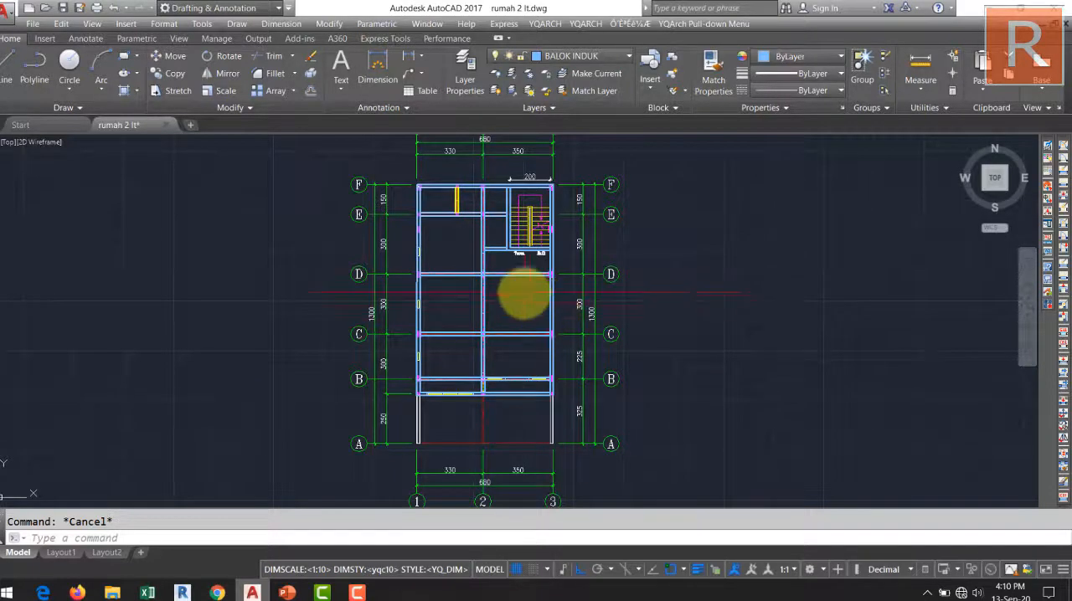
{"action": "scroll", "coordinate": [524, 293], "scroll_direction": "up", "scroll_amount": 4}
{"action": "mouse_move", "coordinate": [524, 293]}
{"action": "middle_mouse_down"}
{"action": "mouse_move", "coordinate": [538, 423]}
{"action": "mouse_move", "coordinate": [543, 415]}
{"action": "middle_mouse_up"}
{"action": "middle_click_drag", "start_coordinate": [521, 354], "coordinate": [523, 378]}
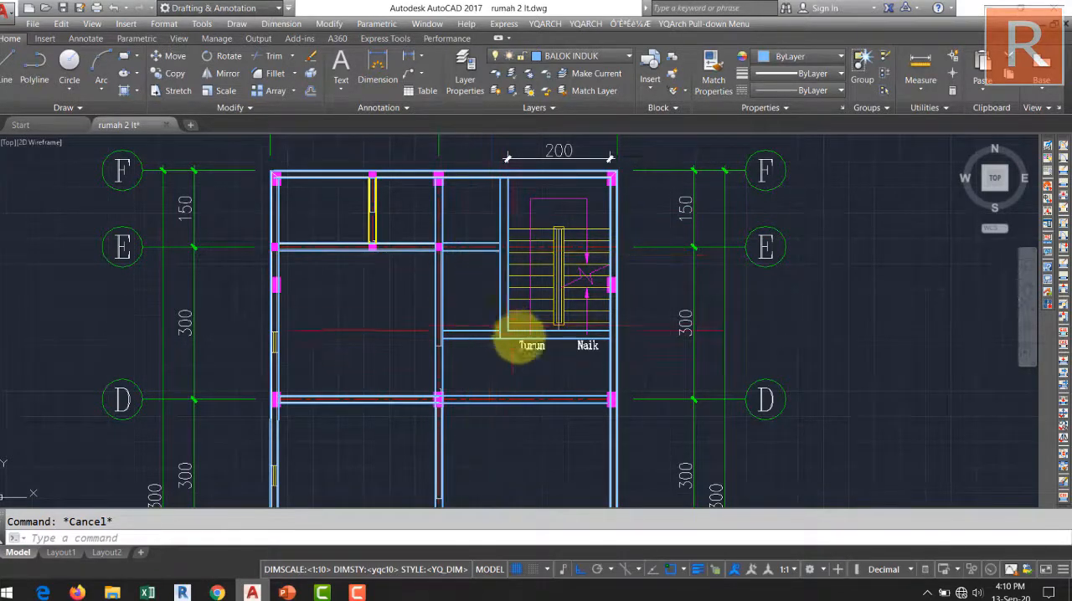
{"action": "scroll", "coordinate": [578, 333], "scroll_direction": "up", "scroll_amount": 2}
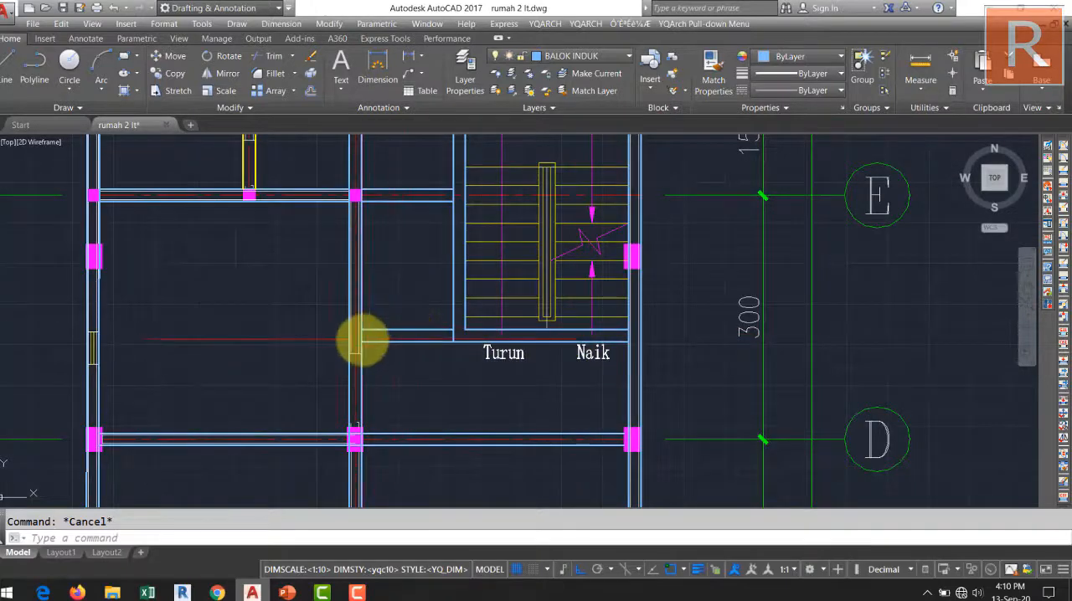
{"action": "scroll", "coordinate": [636, 374], "scroll_direction": "down", "scroll_amount": 6}
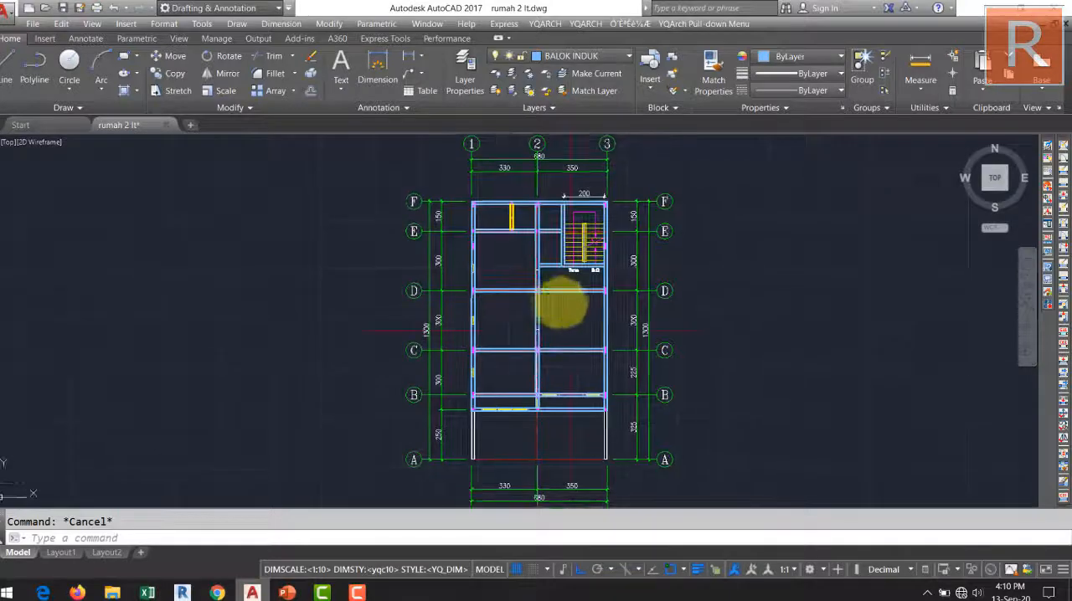
Explode the beam multiline along grid line E between grid lines 1 and 2.
{"action": "scroll", "coordinate": [500, 243], "scroll_direction": "up", "scroll_amount": 6}
{"action": "middle_click_drag", "start_coordinate": [501, 223], "coordinate": [518, 269]}
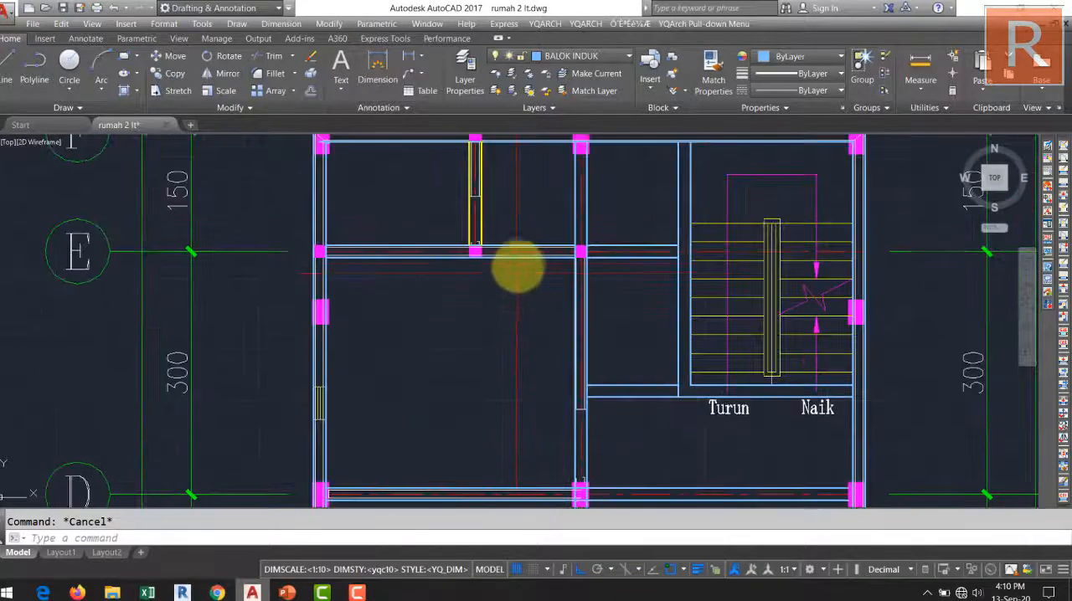
{"action": "left_click", "coordinate": [519, 257]}
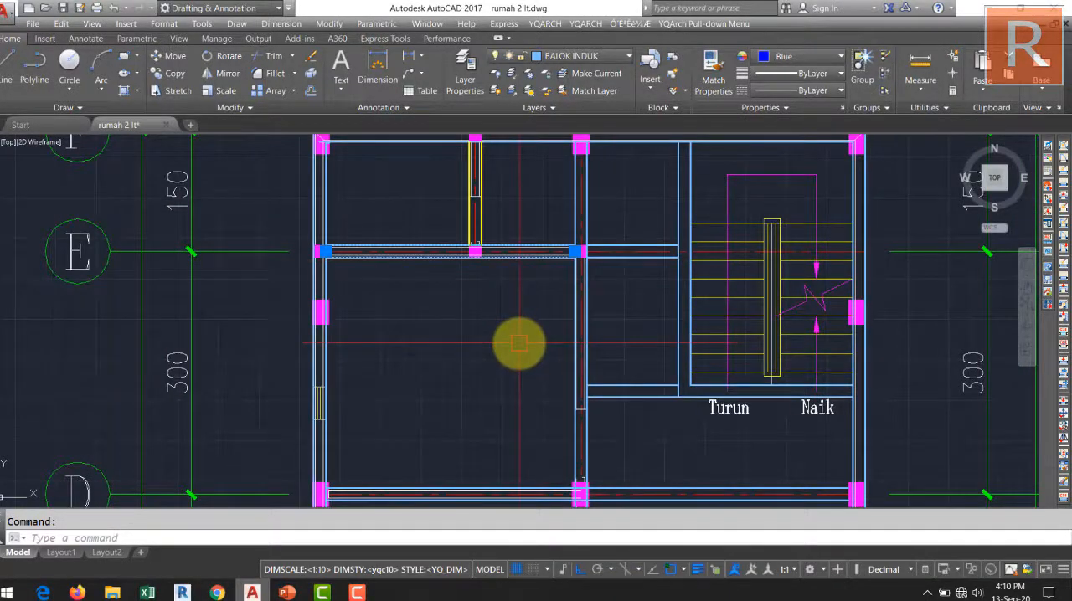
{"action": "type", "text": "X"}
{"action": "scroll", "coordinate": [519, 343], "scroll_direction": "down", "scroll_amount": 3}
{"action": "key", "text": "Return"}
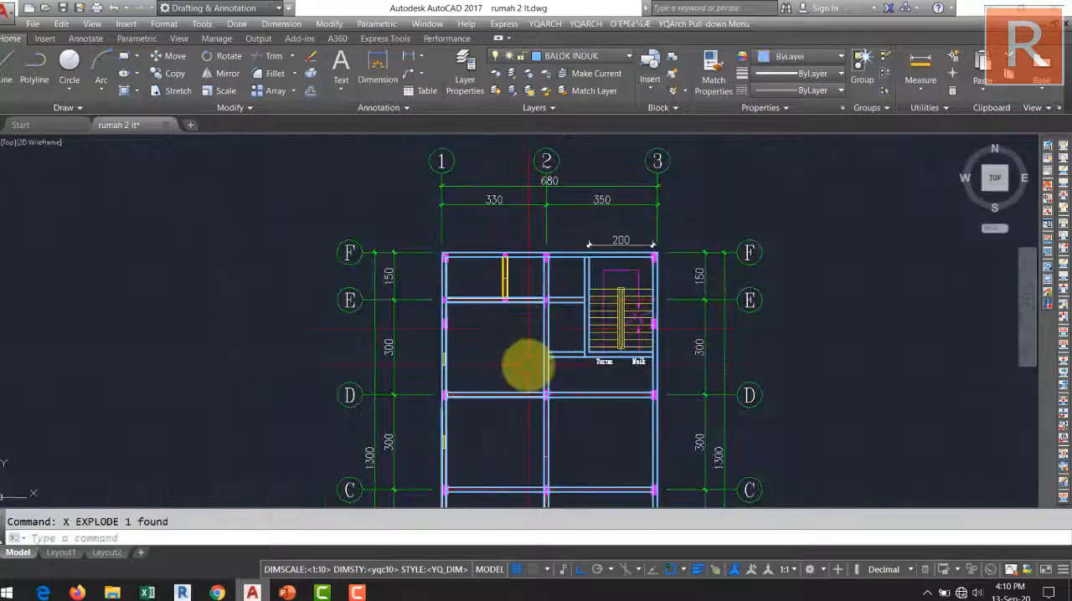
Explode the L-shaped beam multiline that runs around the staircase.
{"action": "scroll", "coordinate": [596, 318], "scroll_direction": "up", "scroll_amount": 4}
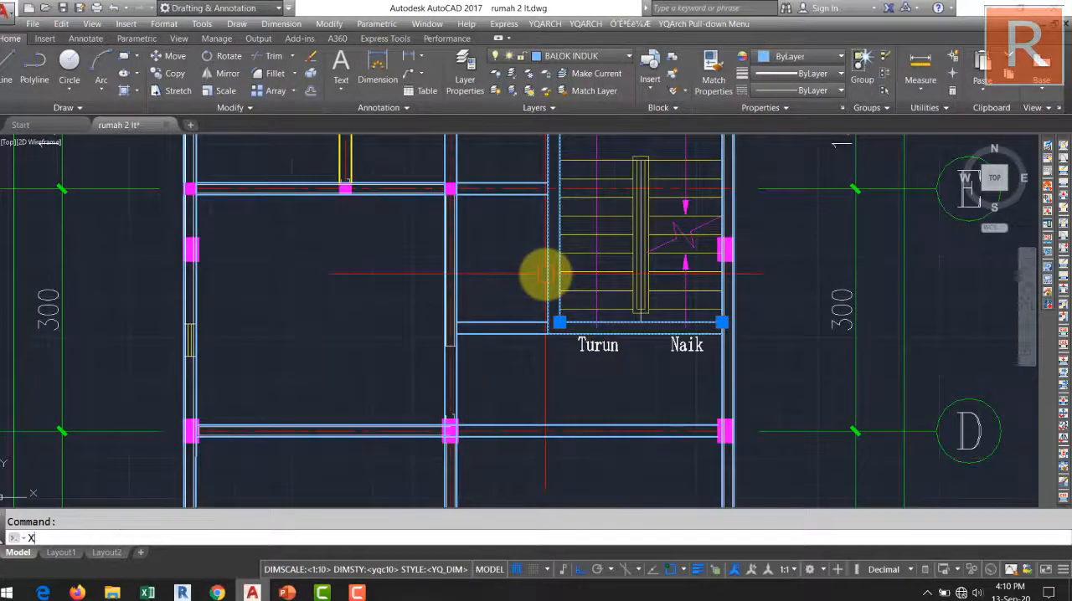
{"action": "scroll", "coordinate": [519, 282], "scroll_direction": "down", "scroll_amount": 2}
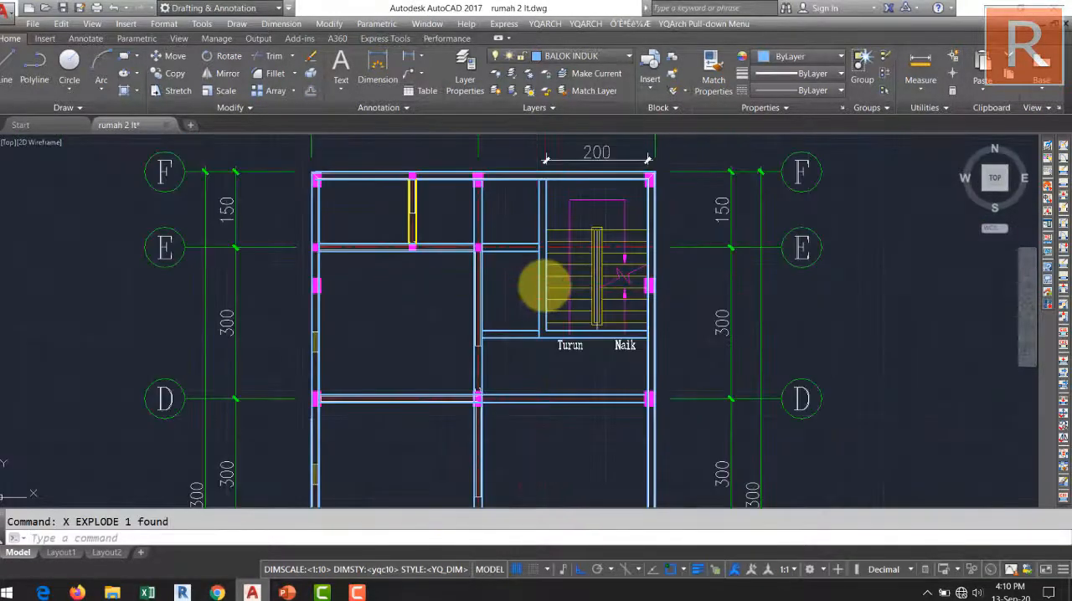
{"action": "key", "text": "Escape"}
{"action": "scroll", "coordinate": [536, 310], "scroll_direction": "down", "scroll_amount": 2}
{"action": "scroll", "coordinate": [469, 255], "scroll_direction": "up", "scroll_amount": 5}
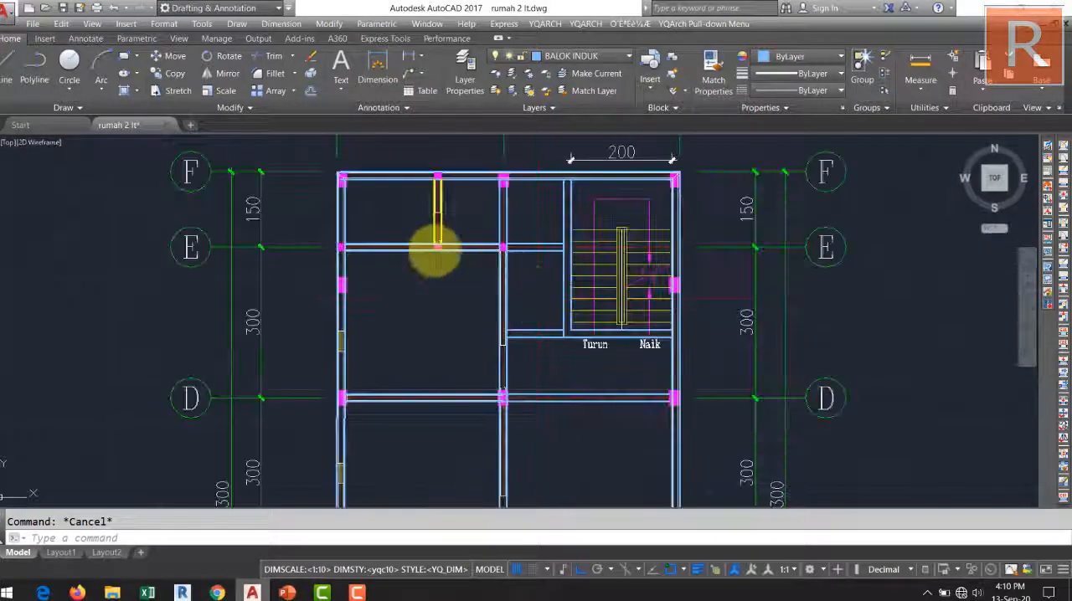
Set the colour of the lower beam line along grid line E, between grid lines 1 and 2, to blue.
{"action": "left_click", "coordinate": [519, 276]}
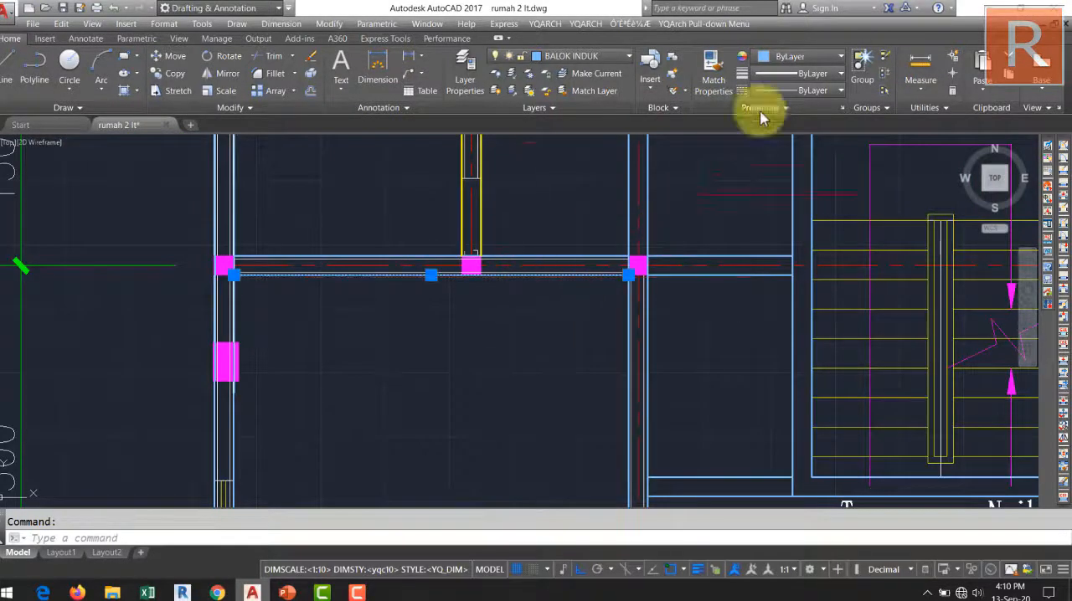
{"action": "left_click", "coordinate": [795, 56]}
{"action": "left_click", "coordinate": [817, 202]}
{"action": "key", "text": "Escape"}
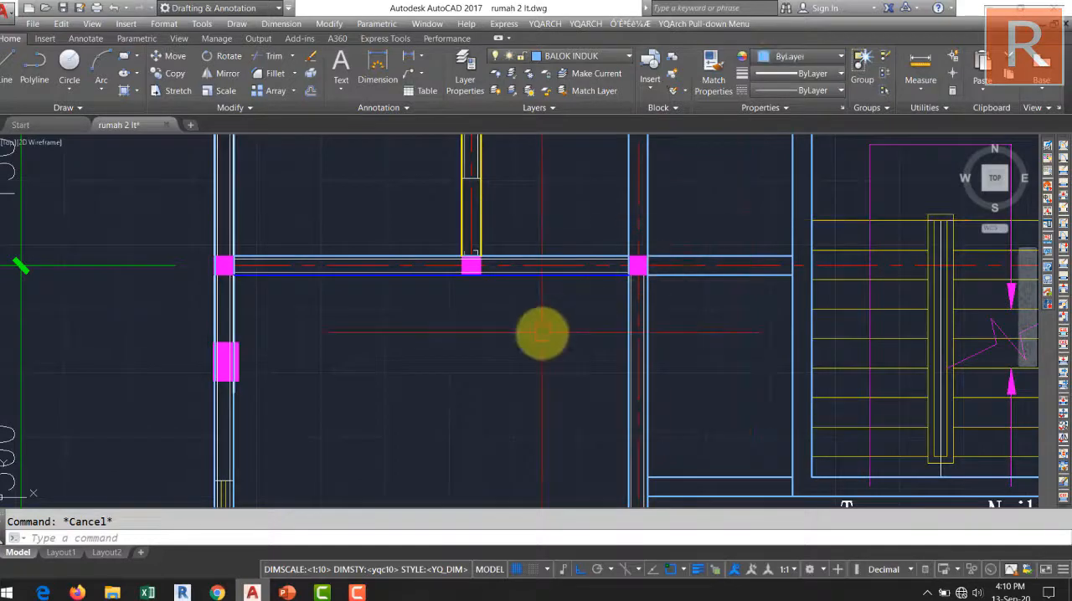
Match the blue line's properties onto the upper grid line E beam line and the exploded beam lines around the staircase.
{"action": "type", "text": "MA"}
{"action": "key", "text": "Return"}
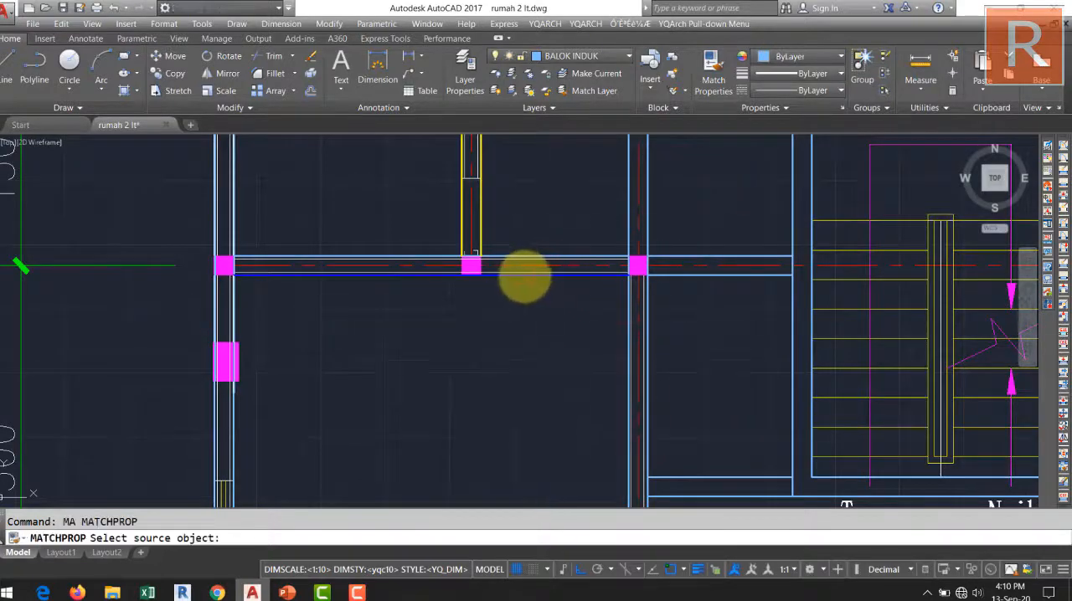
{"action": "left_click", "coordinate": [532, 276]}
{"action": "left_click", "coordinate": [553, 257]}
{"action": "middle_click_drag", "start_coordinate": [794, 315], "coordinate": [559, 293]}
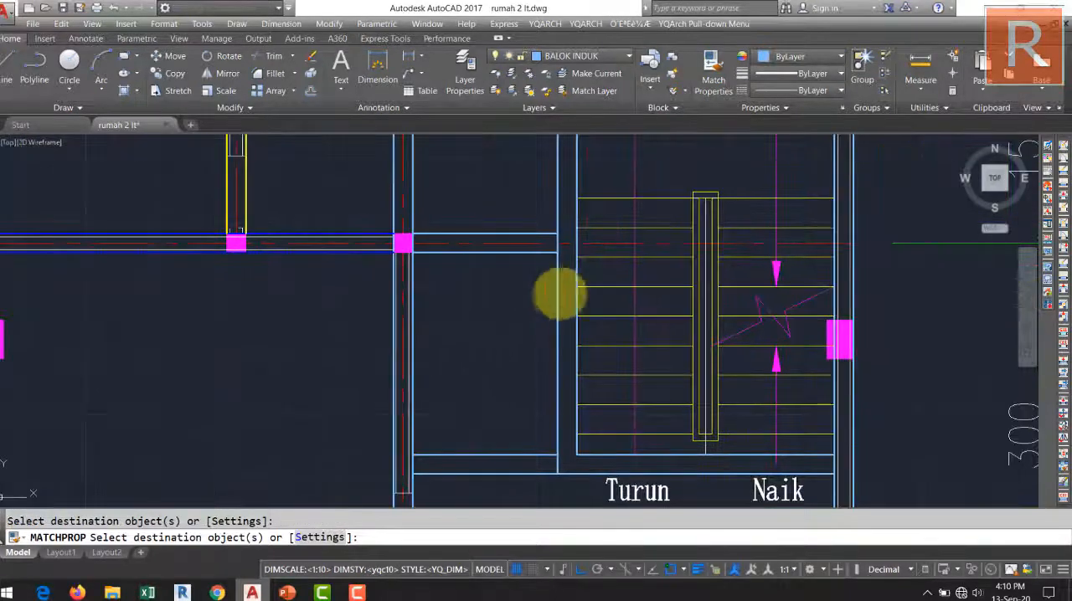
{"action": "scroll", "coordinate": [574, 327], "scroll_direction": "down", "scroll_amount": 1}
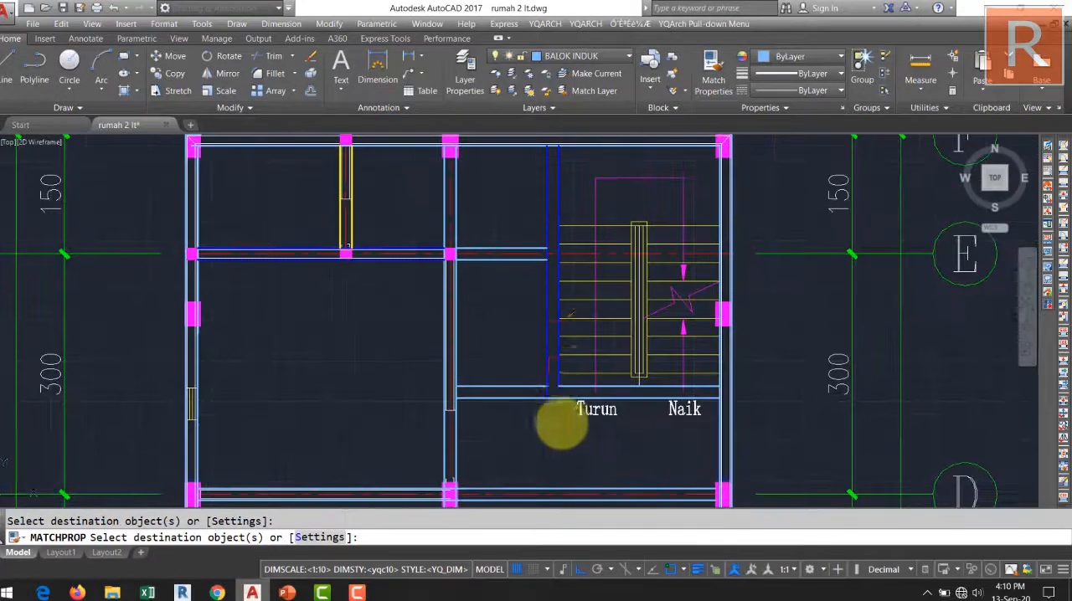
{"action": "scroll", "coordinate": [563, 431], "scroll_direction": "up", "scroll_amount": 3}
{"action": "left_click", "coordinate": [459, 326]}
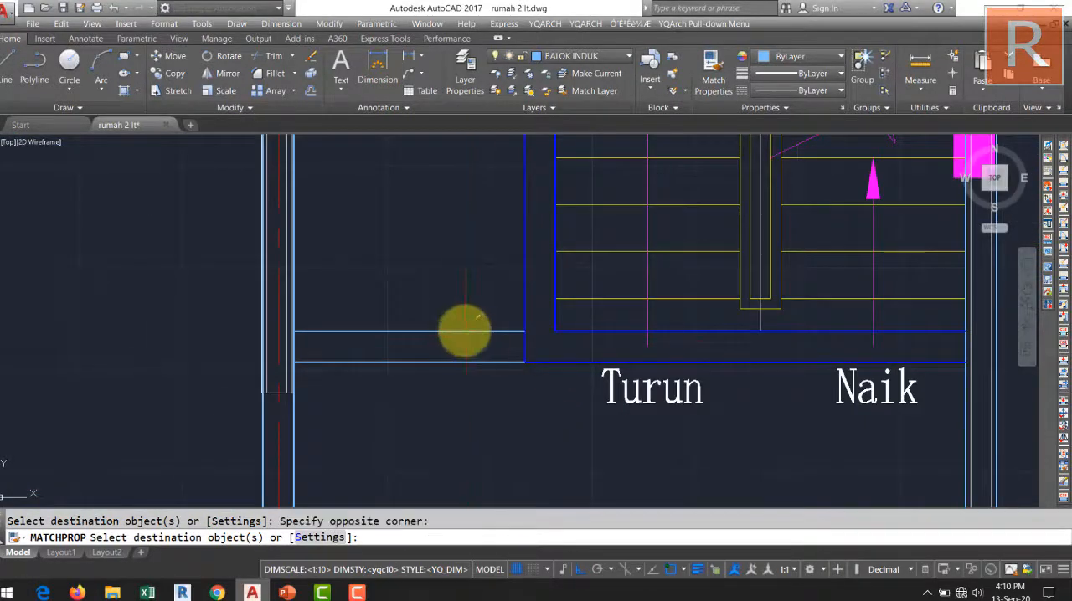
{"action": "key", "text": "Return"}
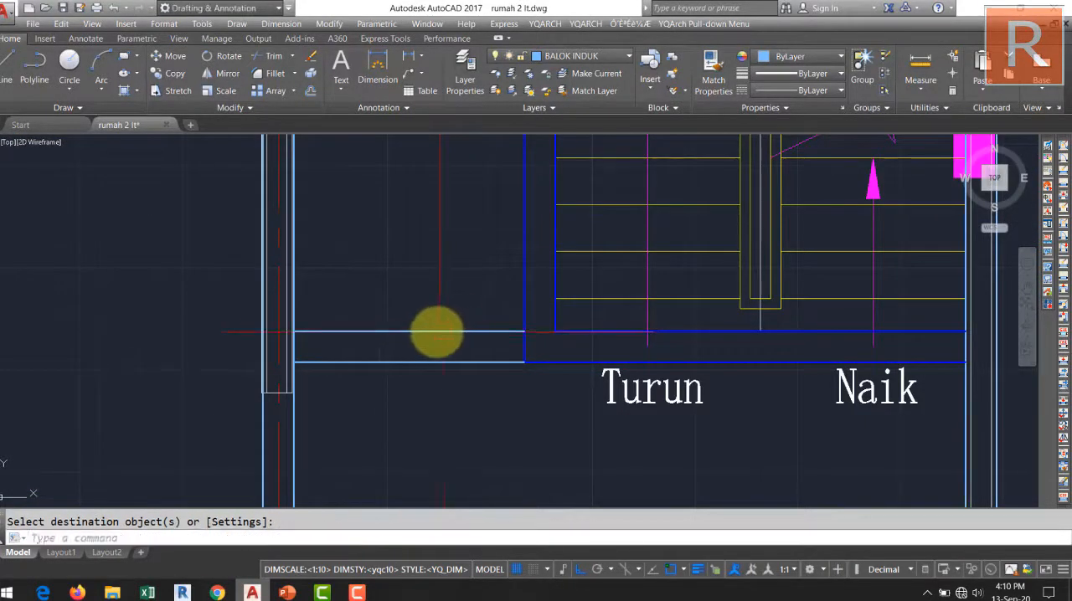
Explode the short beam multiline from grid line 2 to the staircase corner and match its lines to the blue staircase beam.
{"action": "left_click", "coordinate": [435, 332]}
{"action": "key", "text": "Return"}
{"action": "type", "text": "M"}
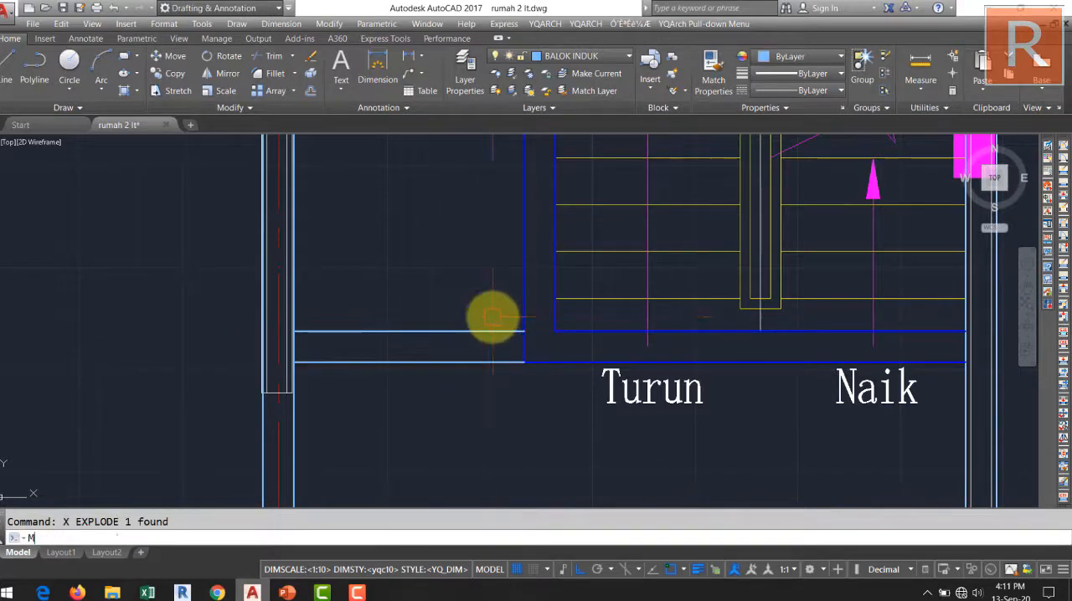
{"action": "type", "text": "A"}
{"action": "key", "text": "Return"}
{"action": "left_click", "coordinate": [525, 293]}
{"action": "left_click", "coordinate": [509, 302]}
{"action": "left_click", "coordinate": [423, 385]}
{"action": "key", "text": "Return"}
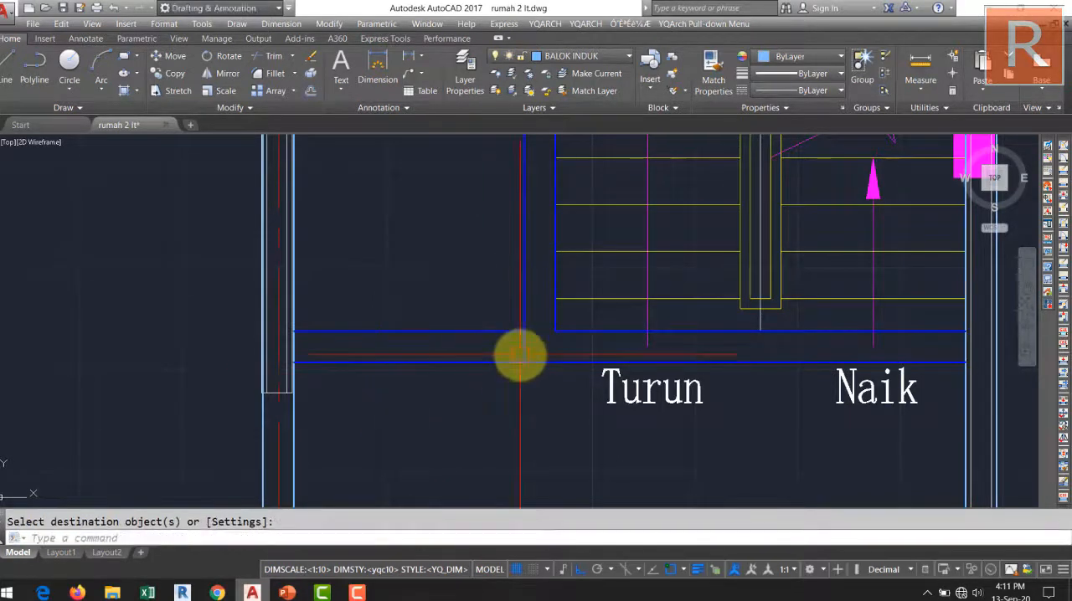
Trim the overlapping line where the short beam from grid line 2 meets the beam at the staircase corner.
{"action": "middle_click_drag", "start_coordinate": [520, 356], "coordinate": [462, 336]}
{"action": "type", "text": "tr"}
{"action": "key", "text": "Return"}
{"action": "key", "text": "Return"}
Trim the vertical staircase beam line between the two lines of the adjoining grid line E beam.
{"action": "key", "text": "Return"}
{"action": "scroll", "coordinate": [469, 335], "scroll_direction": "down", "scroll_amount": 5}
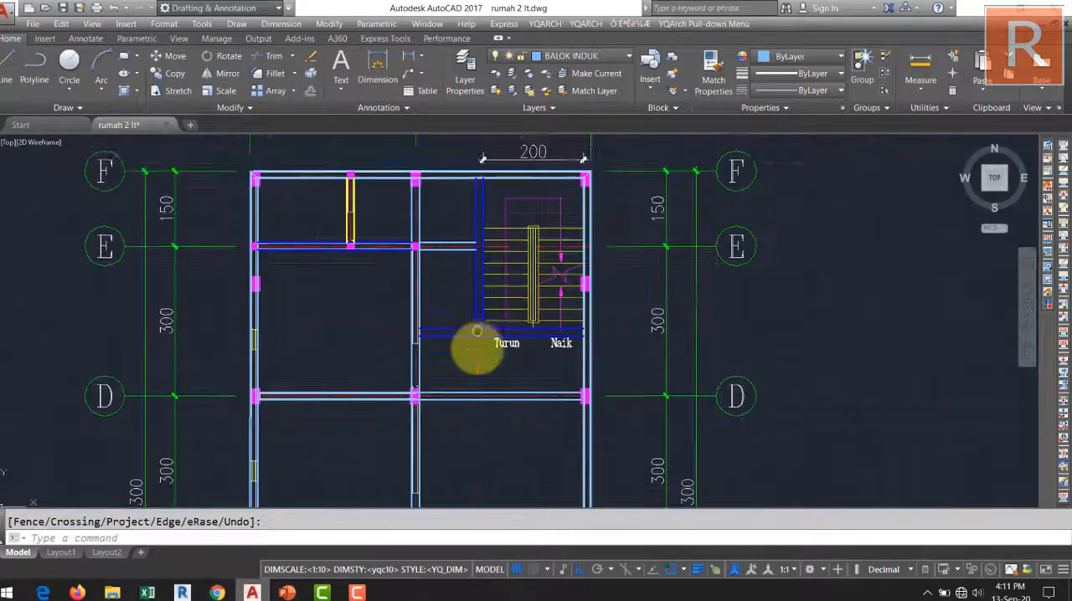
{"action": "scroll", "coordinate": [478, 370], "scroll_direction": "up", "scroll_amount": 8}
{"action": "key", "text": "Return"}
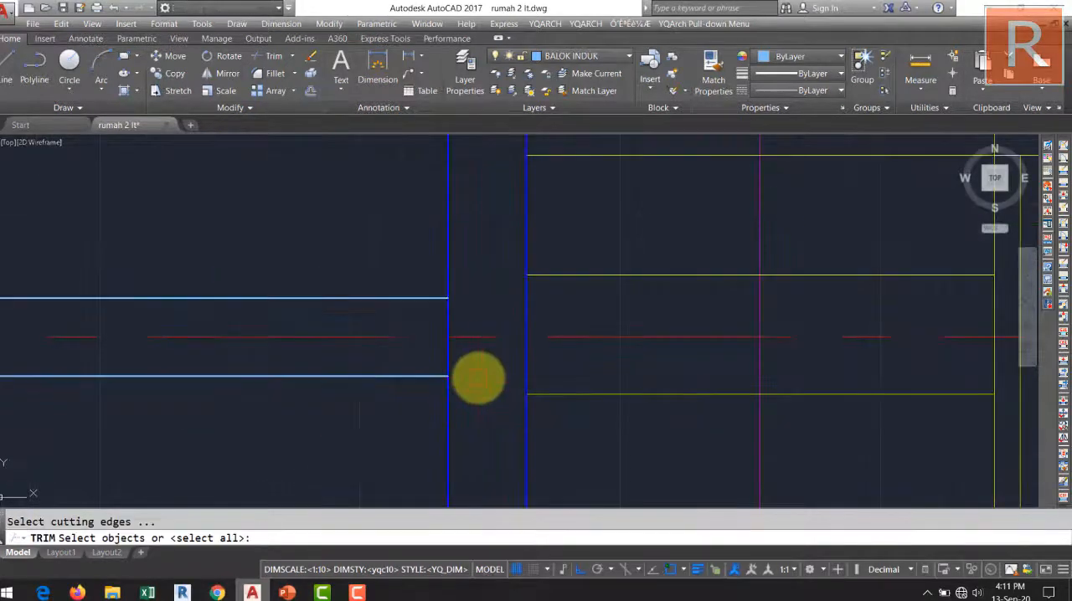
{"action": "type", "text": "tr"}
{"action": "key", "text": "Return"}
{"action": "key", "text": "Return"}
{"action": "key", "text": "Return"}
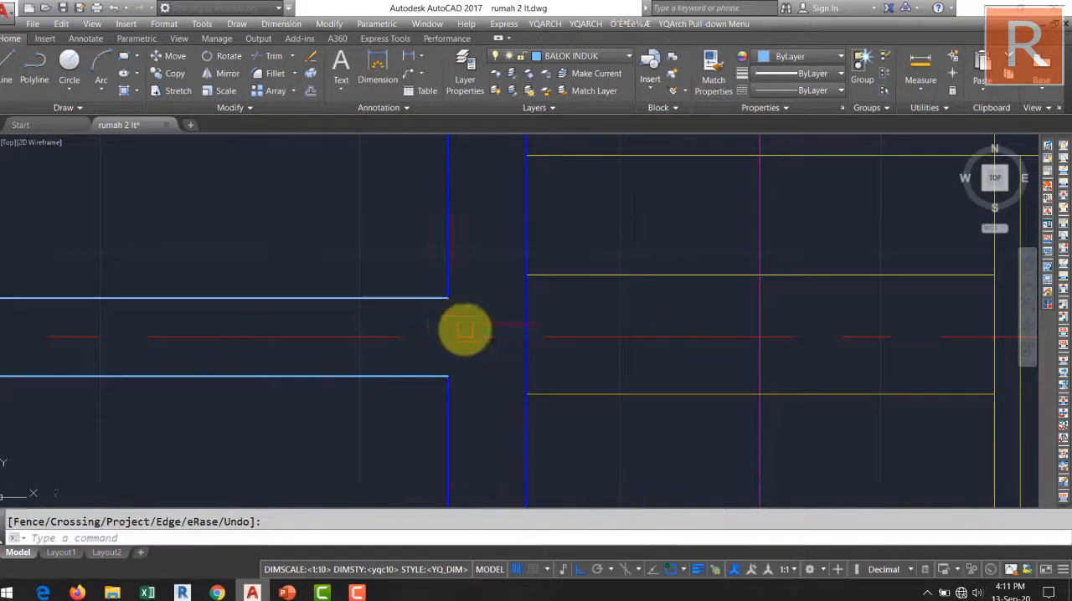
{"action": "scroll", "coordinate": [584, 304], "scroll_direction": "down", "scroll_amount": 5}
{"action": "type", "text": "tr"}
{"action": "key", "text": "Return"}
{"action": "key", "text": "Return"}
{"action": "key", "text": "Return"}
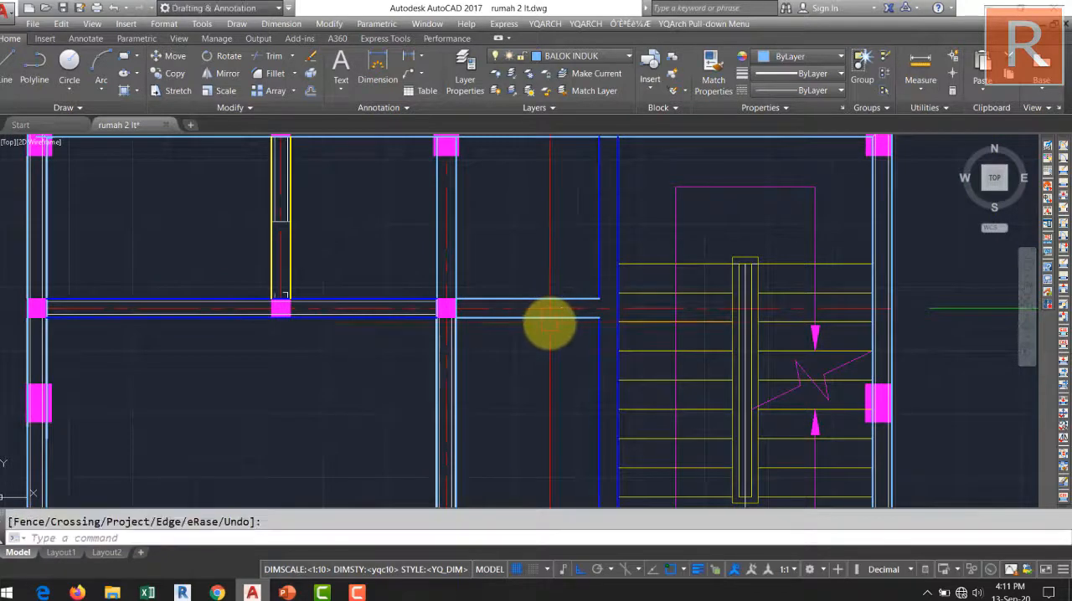
{"action": "left_click", "coordinate": [551, 314]}
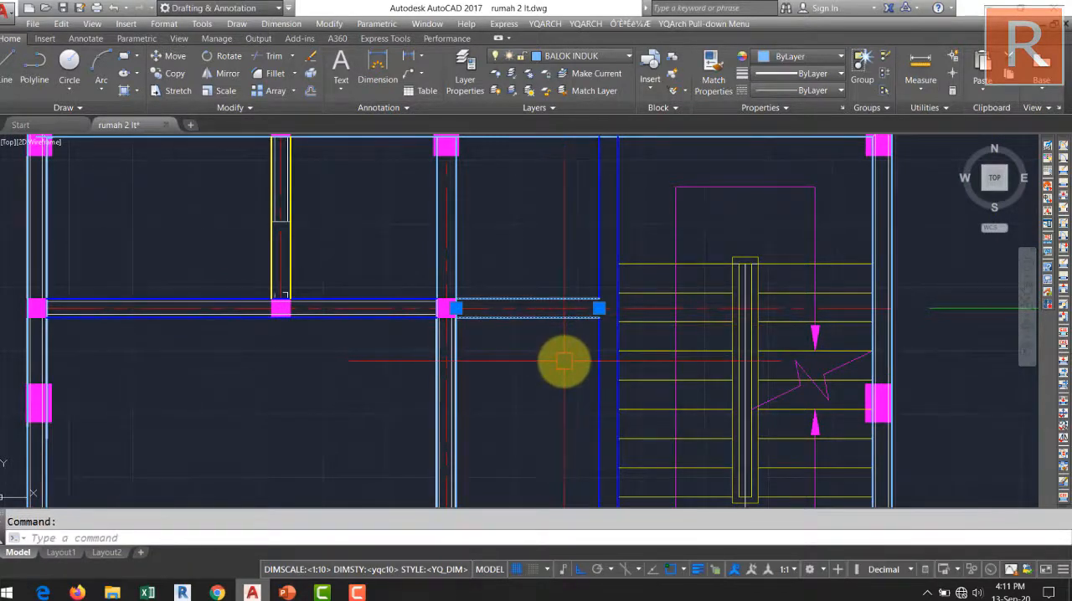
{"action": "key", "text": "Return"}
{"action": "key", "text": "BackSpace"}
{"action": "key", "text": "BackSpace"}
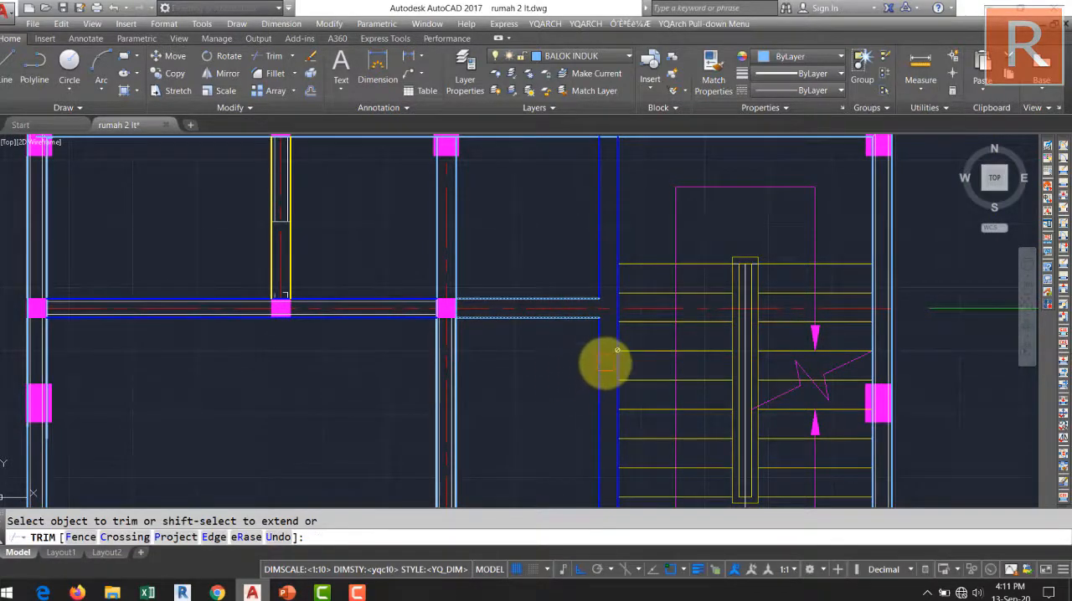
{"action": "key", "text": "Return"}
{"action": "key", "text": "Return"}
{"action": "left_click", "coordinate": [598, 360]}
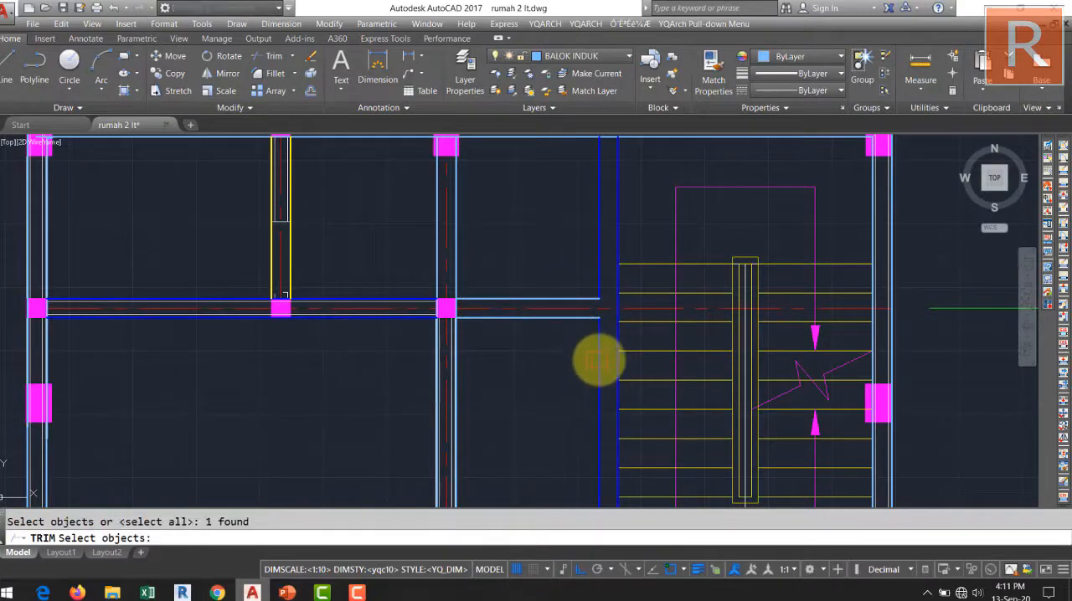
{"action": "key", "text": "Return"}
Try to match the blue staircase beam's properties onto the unexploded grid line E beam multiline beside the stairs.
{"action": "key", "text": "Return"}
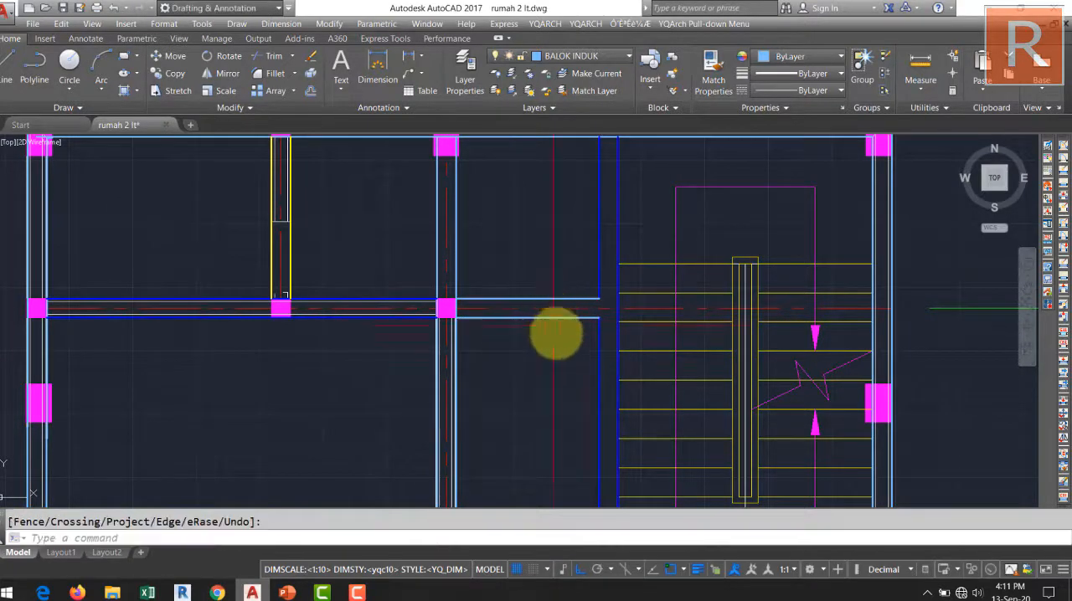
{"action": "type", "text": "MA"}
{"action": "key", "text": "Return"}
{"action": "left_click", "coordinate": [607, 350]}
{"action": "left_click", "coordinate": [598, 343]}
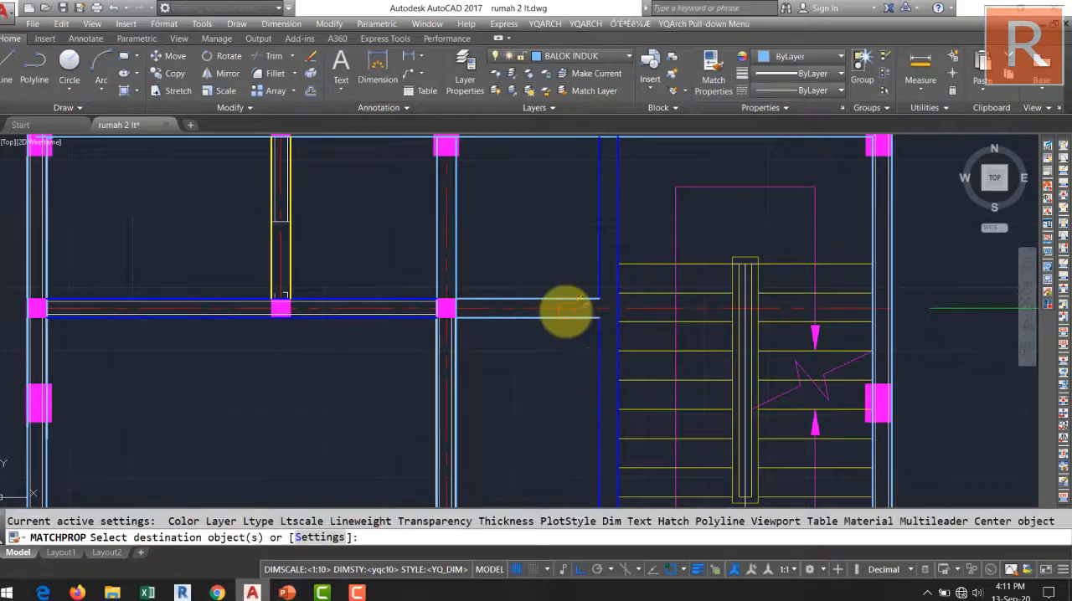
{"action": "scroll", "coordinate": [561, 299], "scroll_direction": "up", "scroll_amount": 5}
{"action": "left_click", "coordinate": [569, 289]}
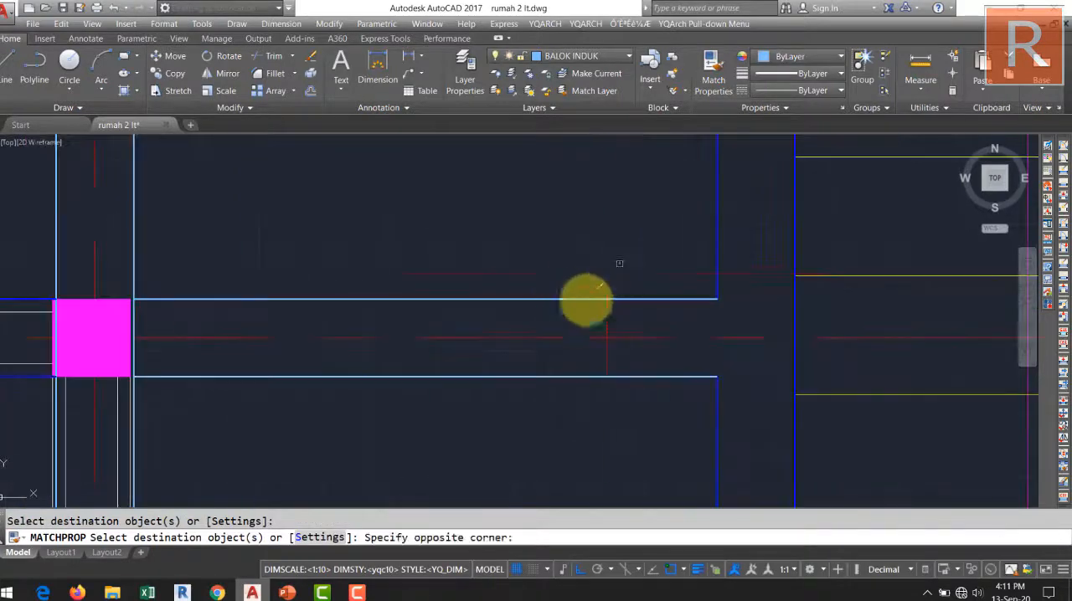
{"action": "left_click", "coordinate": [541, 332]}
{"action": "key", "text": "Return"}
Explode the grid line E beam multiline between grid line 2 and the stairs and match both lines to the blue staircase beam.
{"action": "left_click", "coordinate": [557, 302]}
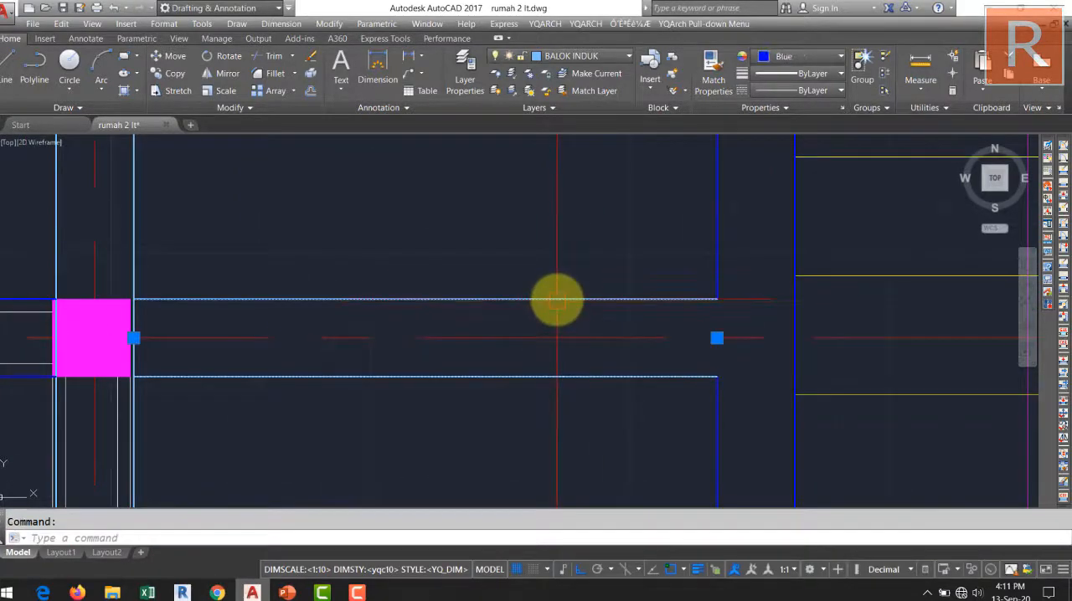
{"action": "scroll", "coordinate": [574, 294], "scroll_direction": "down", "scroll_amount": 2}
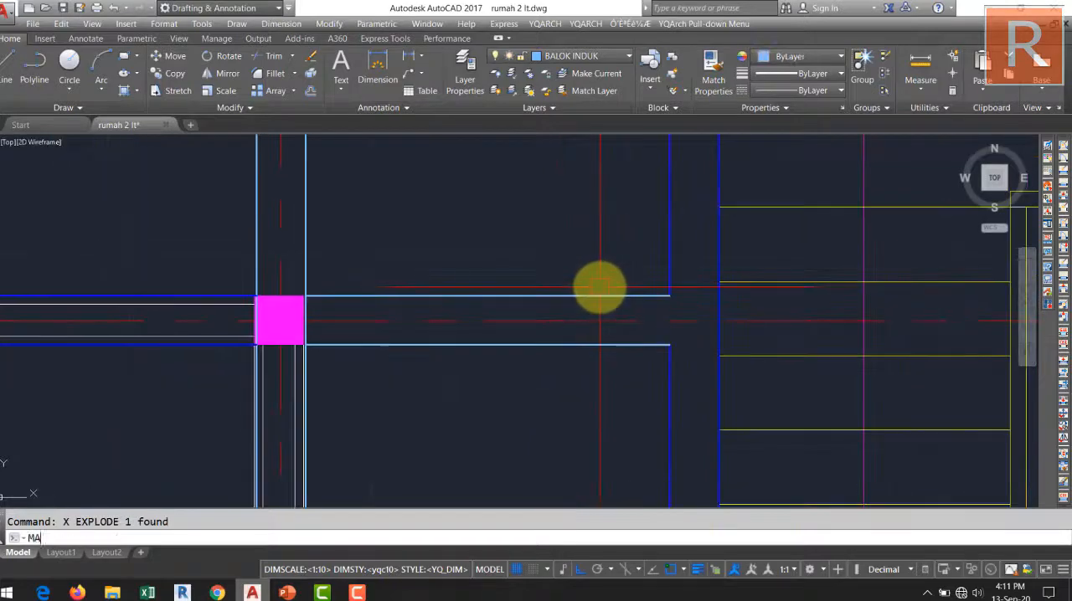
{"action": "key", "text": "Return"}
{"action": "left_click", "coordinate": [668, 231]}
{"action": "left_click", "coordinate": [561, 303]}
{"action": "left_click", "coordinate": [567, 273]}
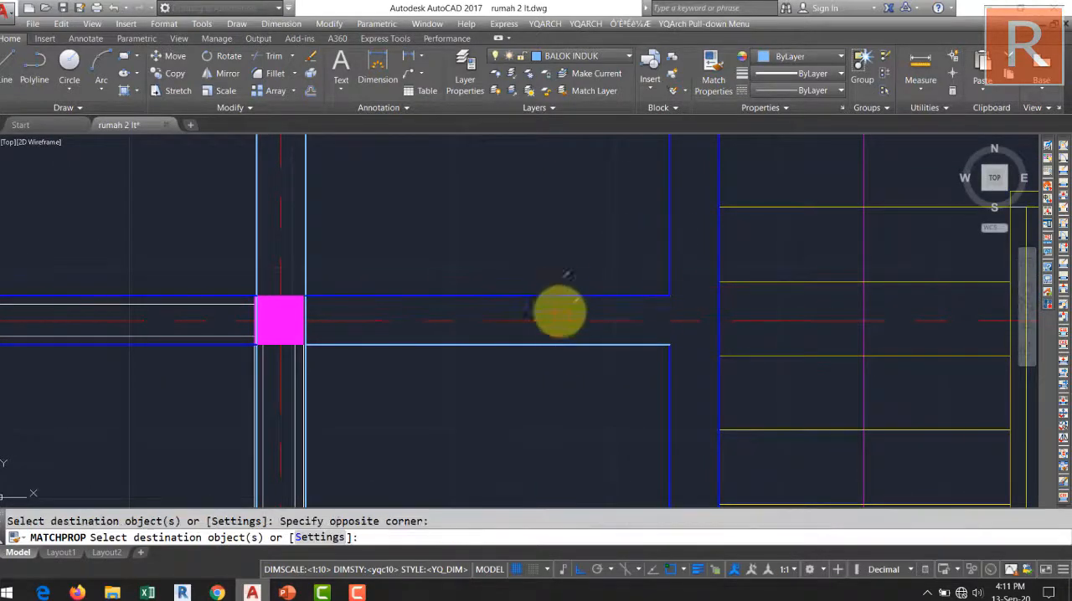
{"action": "left_click", "coordinate": [554, 335]}
{"action": "left_click", "coordinate": [531, 371]}
{"action": "key", "text": "Return"}
Explode the front beam multiline and the short grid line 2 beam multiline between grid line B and the front.
{"action": "scroll", "coordinate": [571, 333], "scroll_direction": "down", "scroll_amount": 6}
{"action": "middle_click_drag", "start_coordinate": [570, 331], "coordinate": [506, 235]}
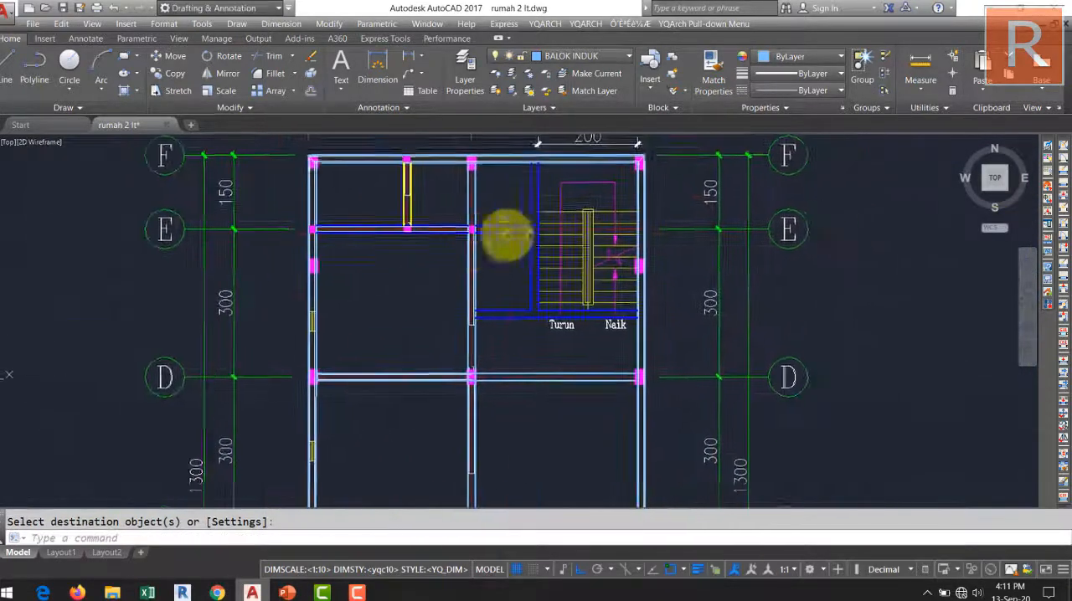
{"action": "middle_click_drag", "start_coordinate": [509, 275], "coordinate": [586, 223]}
{"action": "middle_click_drag", "start_coordinate": [569, 287], "coordinate": [574, 206]}
{"action": "middle_click_drag", "start_coordinate": [573, 312], "coordinate": [603, 210]}
{"action": "mouse_move", "coordinate": [572, 409]}
{"action": "middle_mouse_down"}
{"action": "mouse_move", "coordinate": [559, 345]}
{"action": "mouse_move", "coordinate": [603, 377]}
{"action": "middle_mouse_up"}
{"action": "scroll", "coordinate": [557, 348], "scroll_direction": "up", "scroll_amount": 4}
{"action": "scroll", "coordinate": [586, 373], "scroll_direction": "down", "scroll_amount": 2}
{"action": "left_click", "coordinate": [593, 380]}
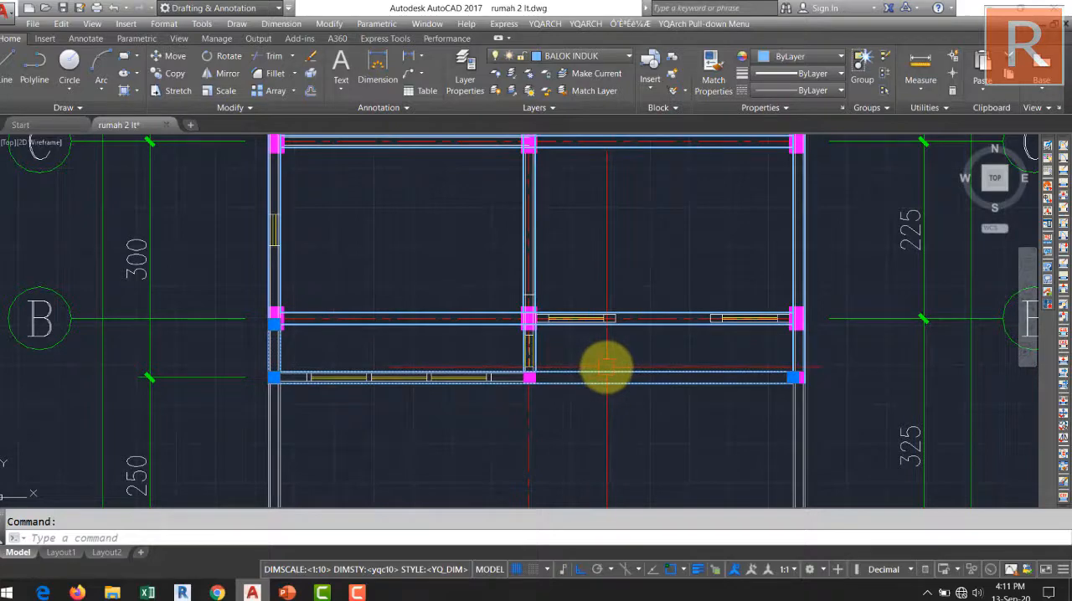
{"action": "key", "text": "Return"}
{"action": "scroll", "coordinate": [540, 352], "scroll_direction": "up", "scroll_amount": 8}
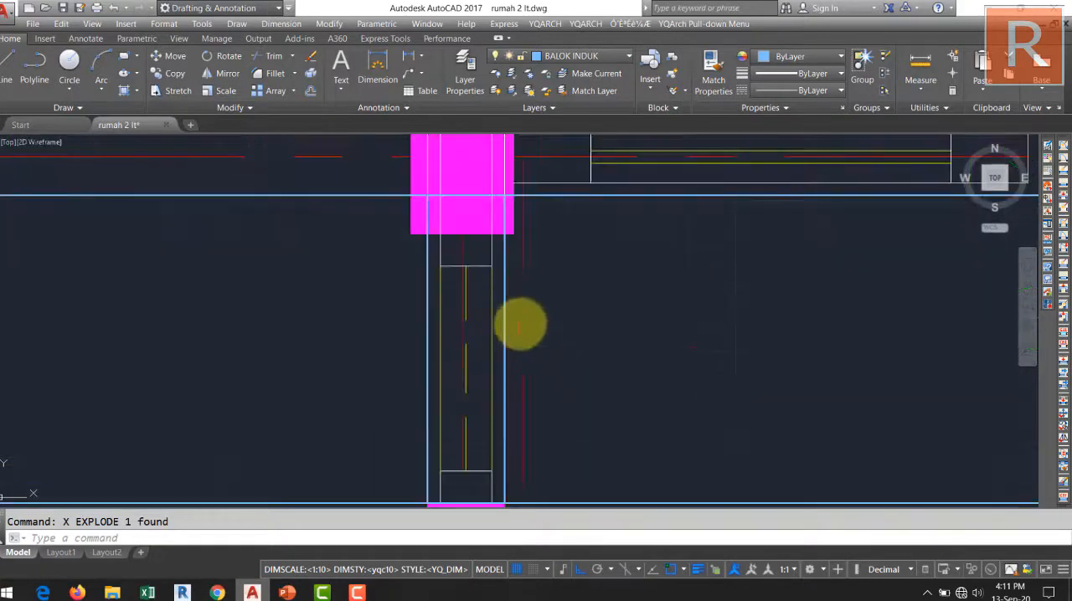
{"action": "scroll", "coordinate": [533, 318], "scroll_direction": "down", "scroll_amount": 8}
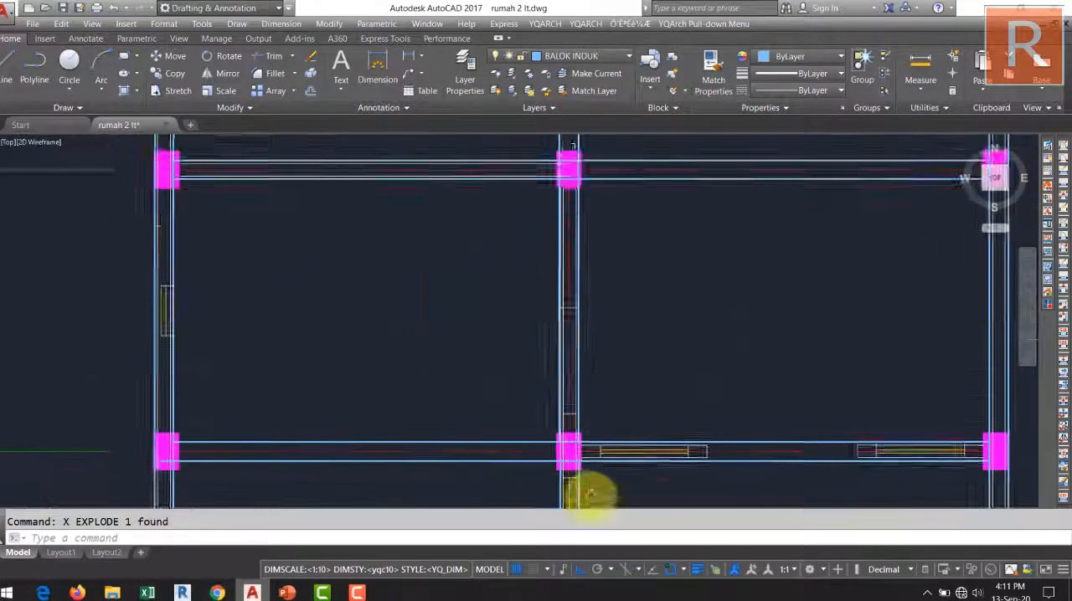
Match the blue staircase beam's properties onto the exploded front beam lines.
{"action": "type", "text": "MA"}
{"action": "key", "text": "Return"}
{"action": "scroll", "coordinate": [617, 267], "scroll_direction": "up", "scroll_amount": 5}
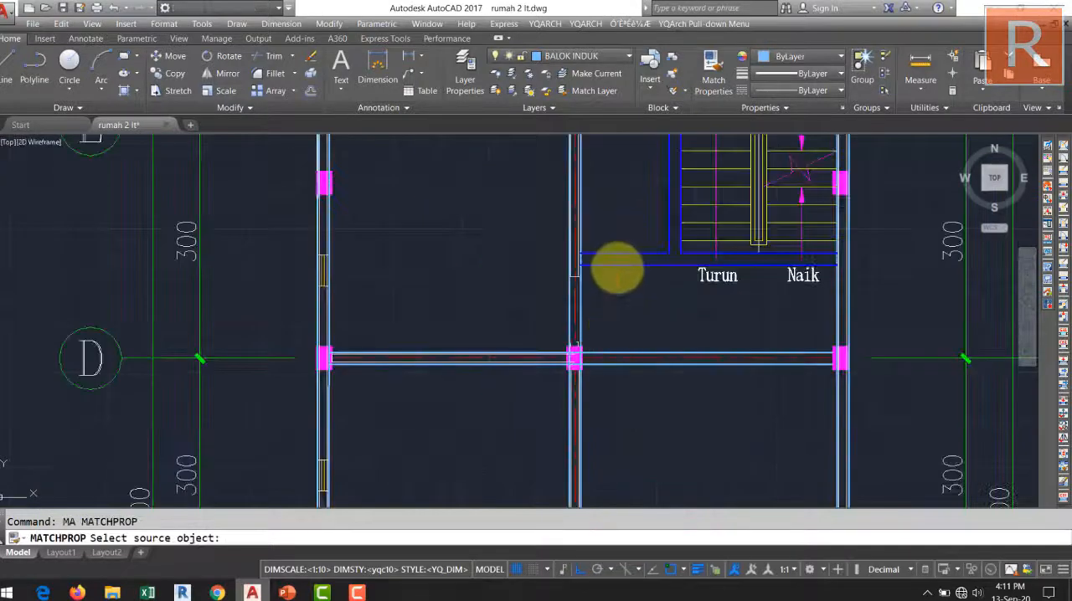
{"action": "left_click", "coordinate": [637, 282]}
{"action": "scroll", "coordinate": [651, 389], "scroll_direction": "down", "scroll_amount": 3}
{"action": "scroll", "coordinate": [651, 390], "scroll_direction": "up", "scroll_amount": 4}
{"action": "left_click", "coordinate": [639, 381]}
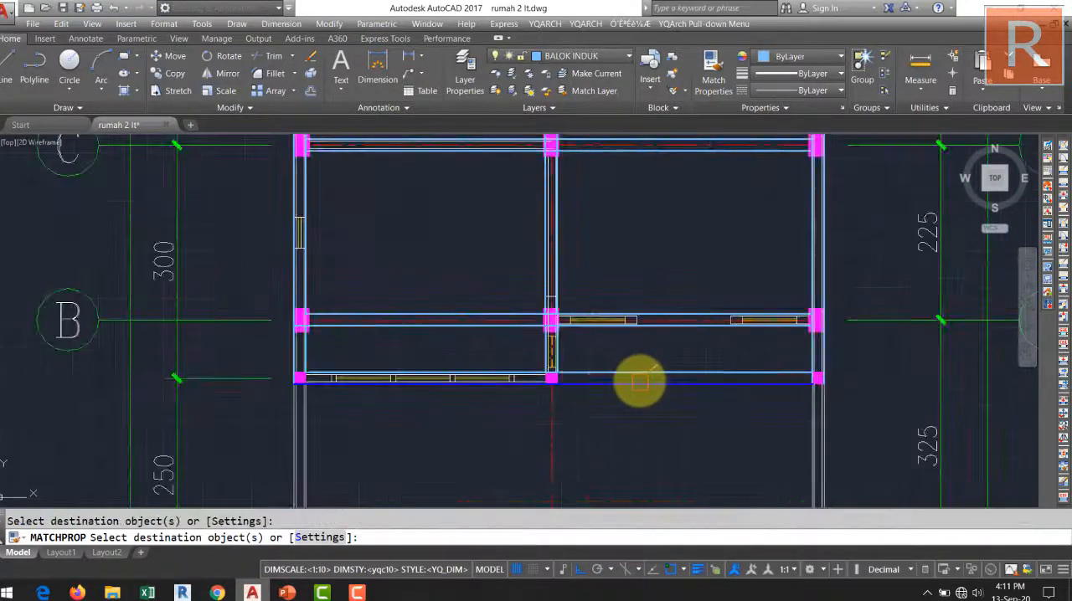
Match the blue beam properties onto the short beam lines between grid line B and the front beam.
{"action": "scroll", "coordinate": [553, 349], "scroll_direction": "up", "scroll_amount": 4}
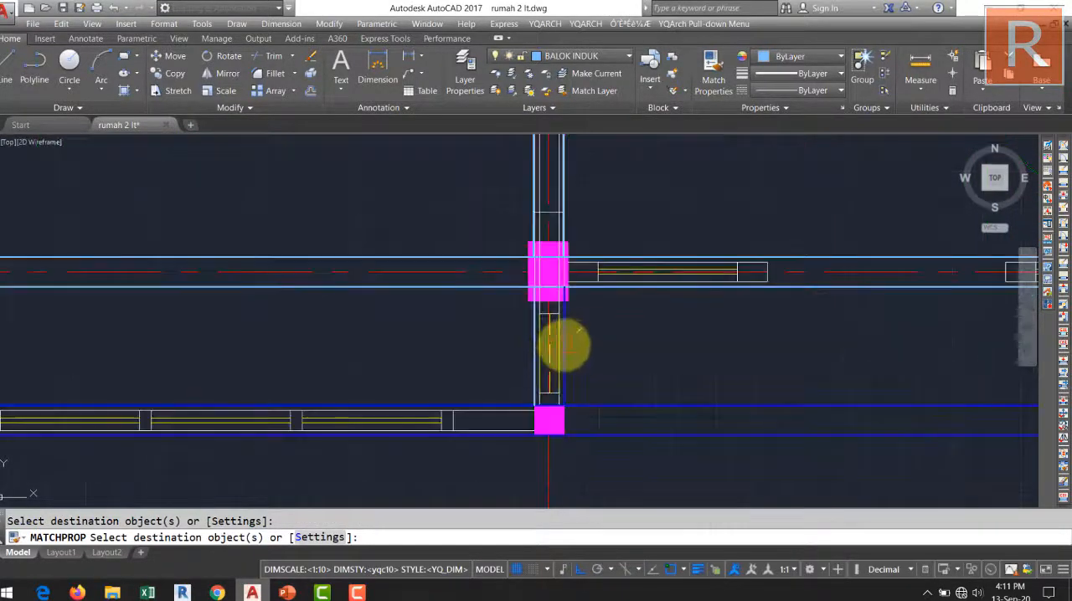
{"action": "scroll", "coordinate": [546, 392], "scroll_direction": "down", "scroll_amount": 3}
{"action": "scroll", "coordinate": [670, 383], "scroll_direction": "up", "scroll_amount": 5}
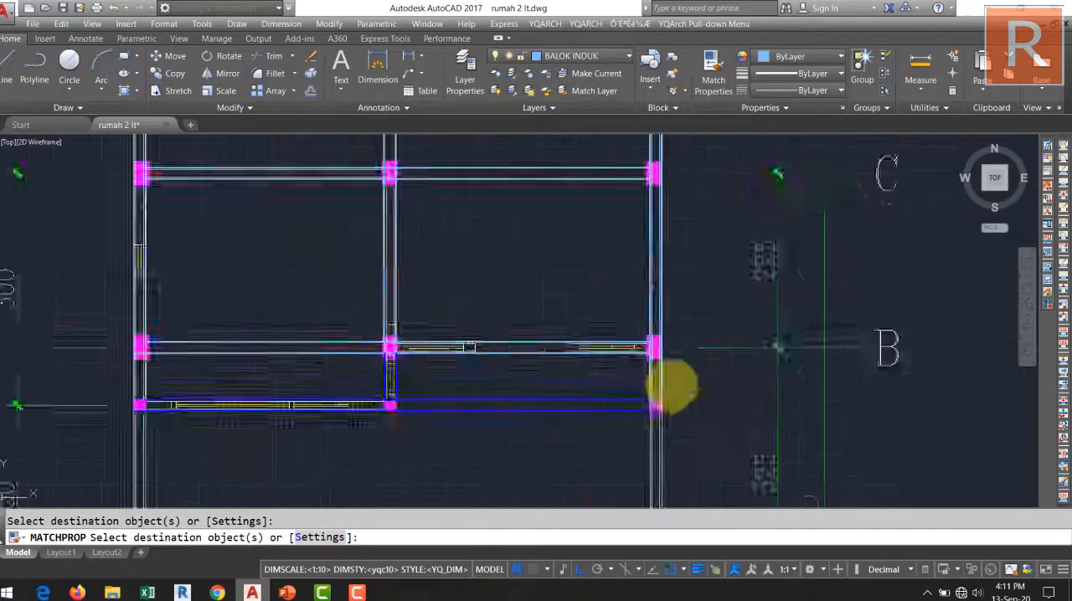
{"action": "scroll", "coordinate": [765, 383], "scroll_direction": "down", "scroll_amount": 5}
{"action": "scroll", "coordinate": [545, 371], "scroll_direction": "up", "scroll_amount": 6}
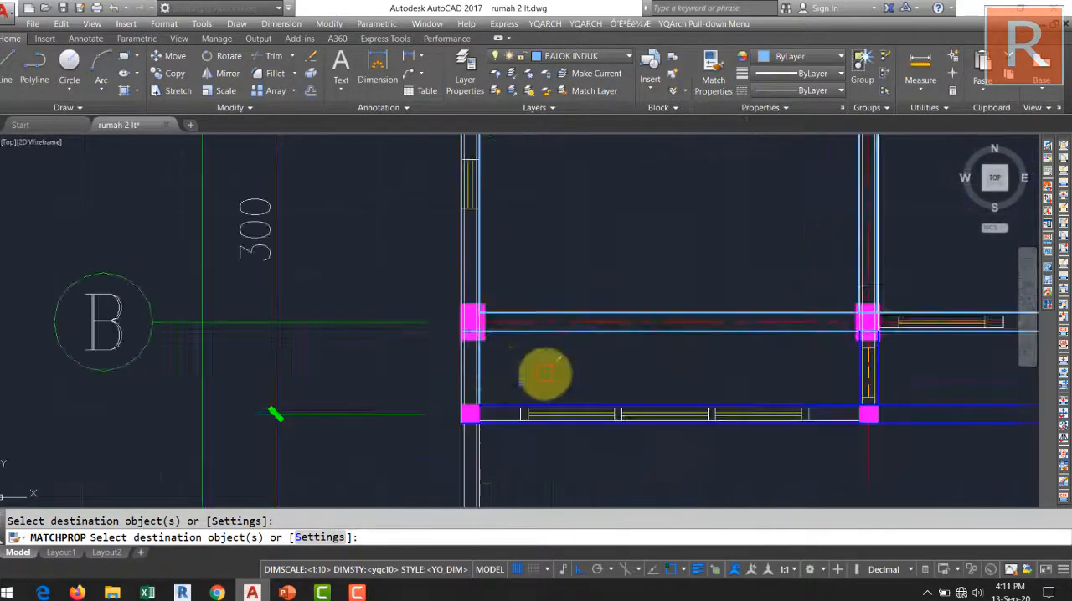
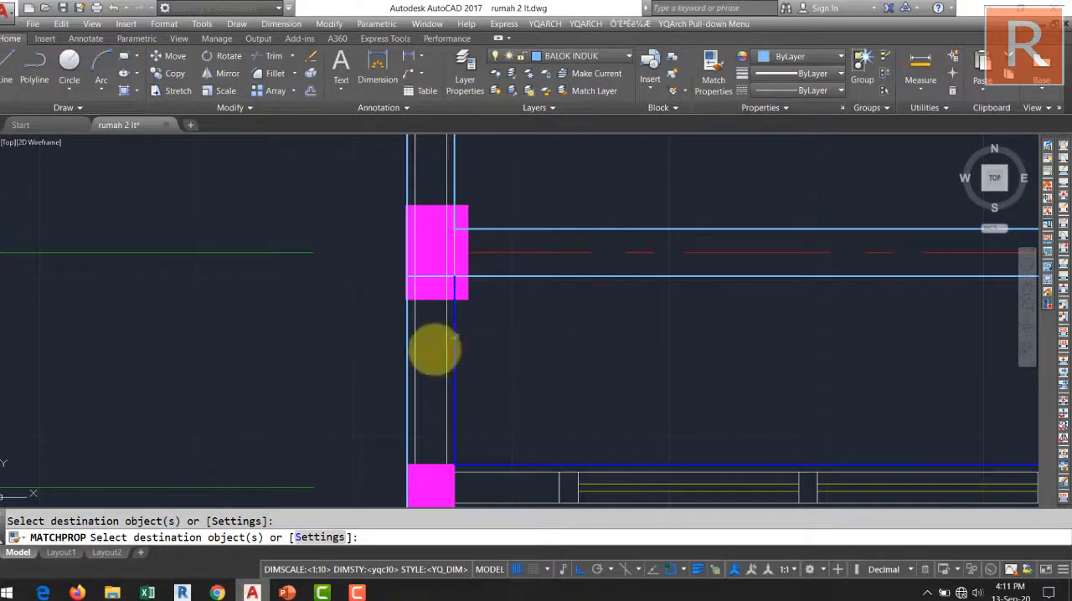
Erase the staircase treads, handrail, arrows and the Turun and Naik labels inside the blue stair beams.
{"action": "key", "text": "Escape"}
{"action": "scroll", "coordinate": [497, 342], "scroll_direction": "down", "scroll_amount": 5}
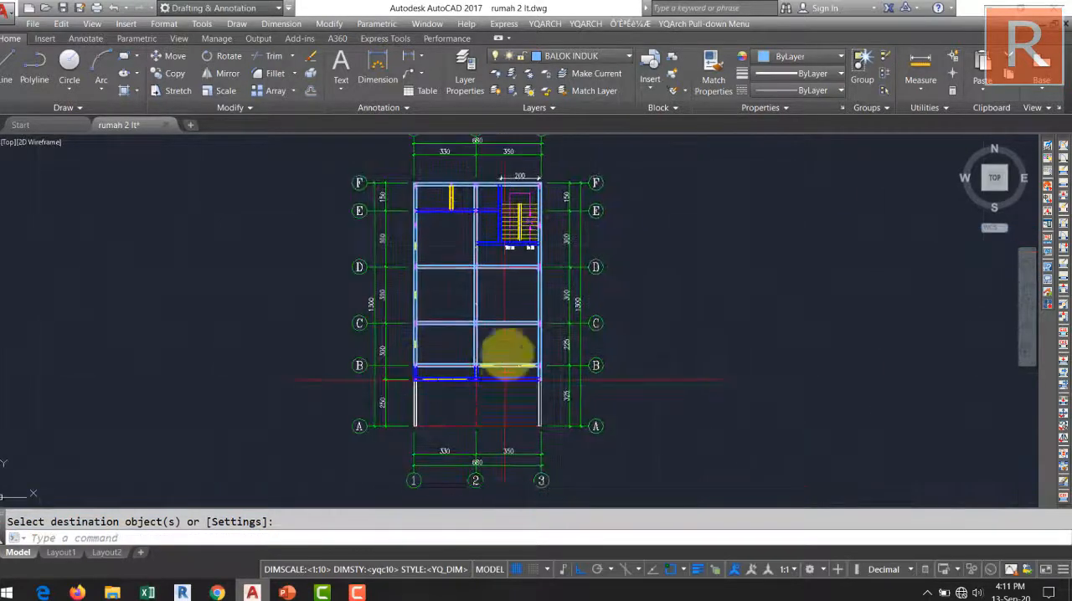
{"action": "scroll", "coordinate": [508, 258], "scroll_direction": "up", "scroll_amount": 5}
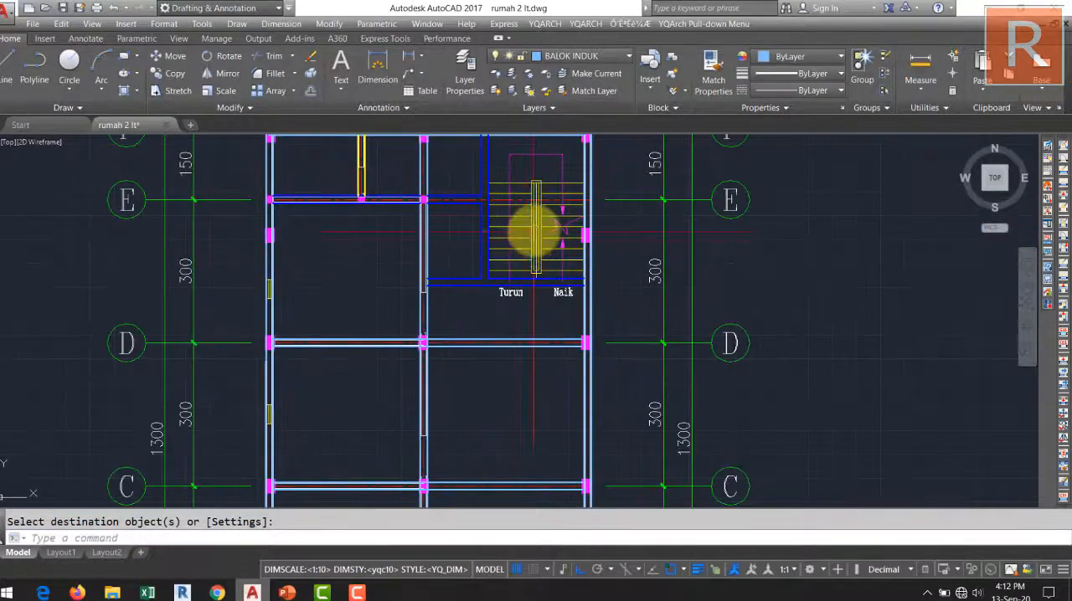
{"action": "middle_click_drag", "start_coordinate": [536, 235], "coordinate": [507, 334]}
{"action": "scroll", "coordinate": [480, 244], "scroll_direction": "up", "scroll_amount": 3}
{"action": "scroll", "coordinate": [480, 245], "scroll_direction": "down", "scroll_amount": 4}
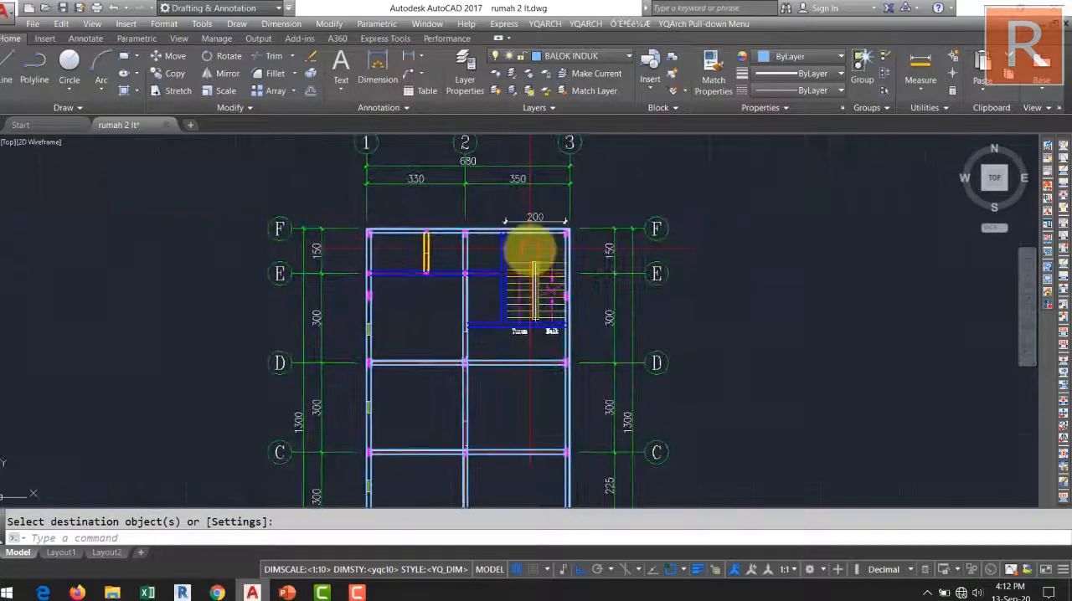
{"action": "scroll", "coordinate": [569, 317], "scroll_direction": "up", "scroll_amount": 6}
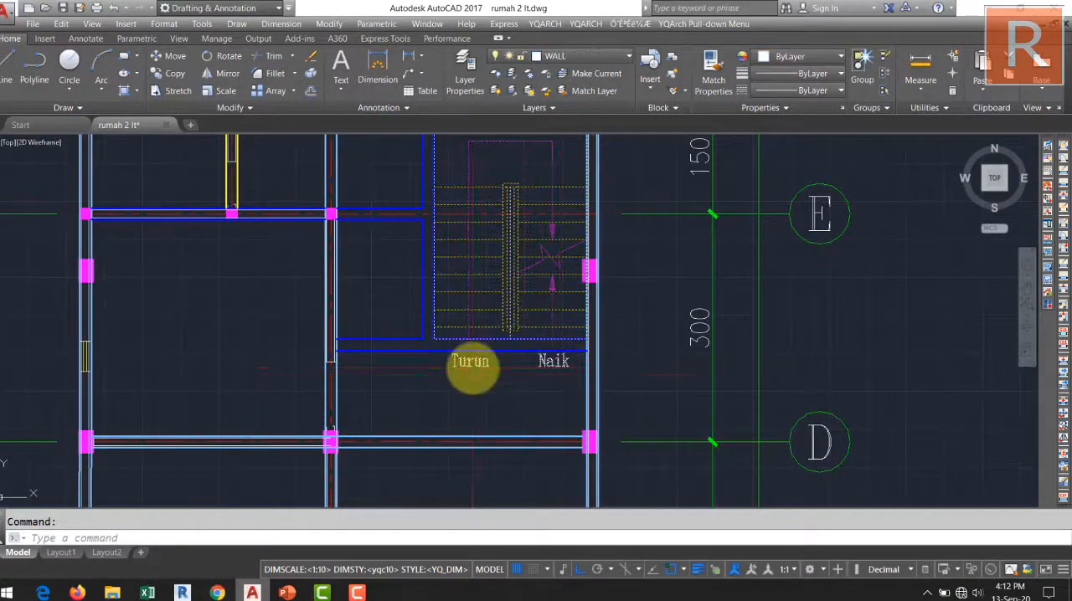
{"action": "key", "text": "Delete"}
Erase the wall remnant beside the front column on grid line 2.
{"action": "scroll", "coordinate": [442, 270], "scroll_direction": "down", "scroll_amount": 4}
{"action": "scroll", "coordinate": [478, 278], "scroll_direction": "up", "scroll_amount": 4}
{"action": "scroll", "coordinate": [470, 310], "scroll_direction": "down", "scroll_amount": 3}
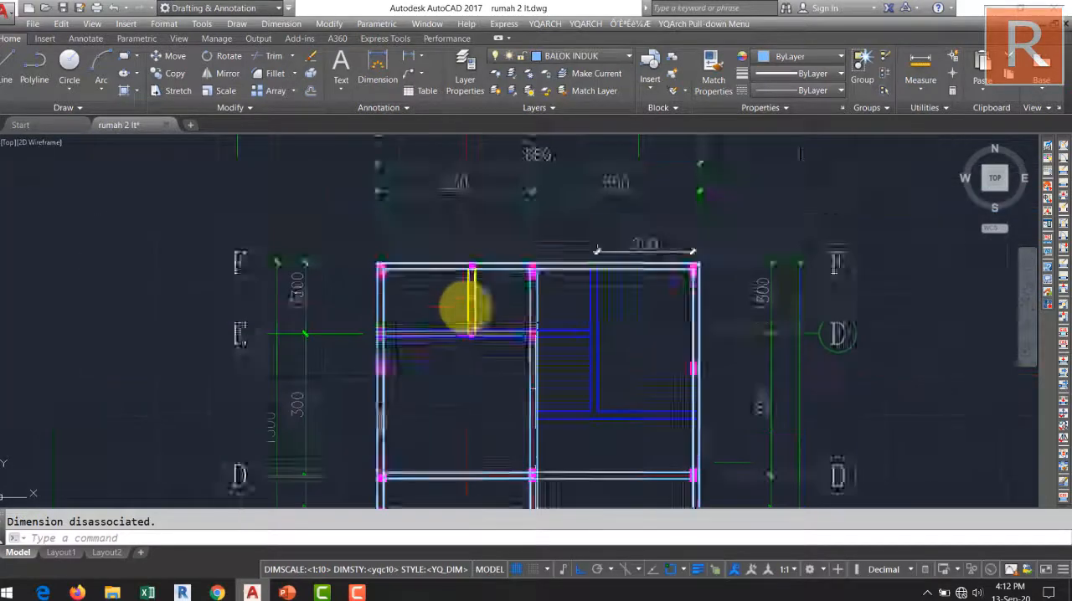
{"action": "middle_click_drag", "start_coordinate": [466, 307], "coordinate": [486, 182]}
{"action": "middle_click_drag", "start_coordinate": [511, 371], "coordinate": [533, 287]}
{"action": "scroll", "coordinate": [559, 353], "scroll_direction": "up", "scroll_amount": 7}
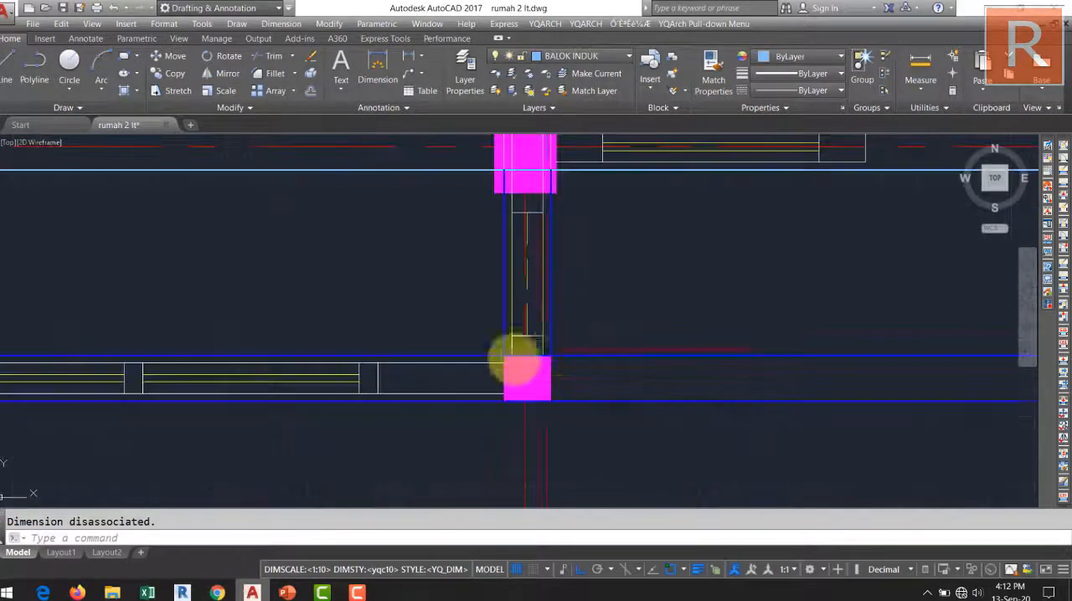
{"action": "key", "text": "Delete"}
{"action": "scroll", "coordinate": [452, 383], "scroll_direction": "down", "scroll_amount": 2}
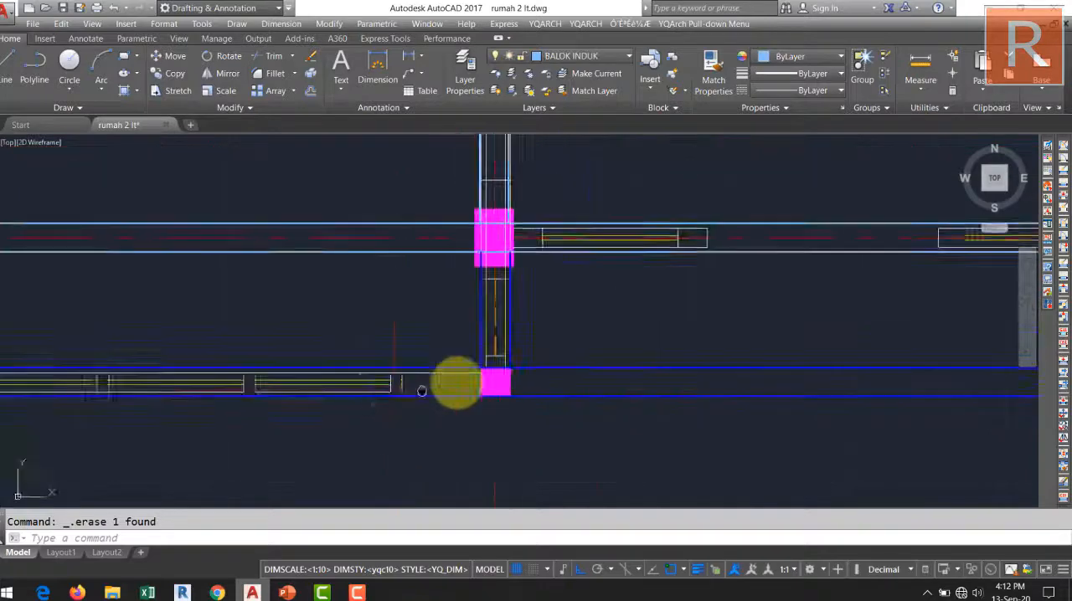
Erase the window and wall lines inside the front beam between grid lines 1 and 2.
{"action": "scroll", "coordinate": [527, 376], "scroll_direction": "up", "scroll_amount": 5}
{"action": "left_click", "coordinate": [530, 373]}
{"action": "scroll", "coordinate": [574, 319], "scroll_direction": "down", "scroll_amount": 4}
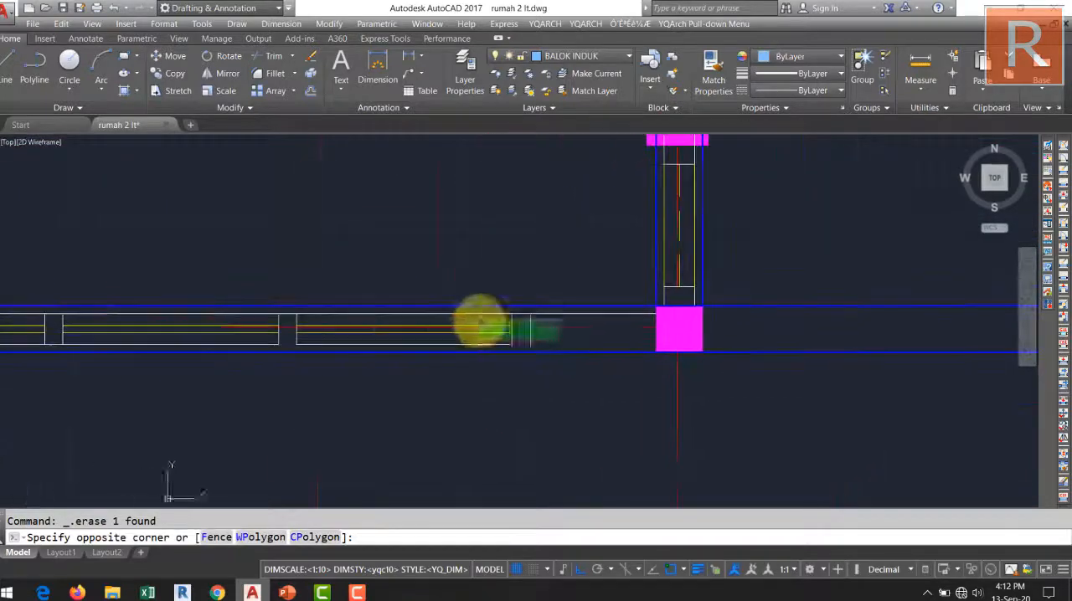
{"action": "left_click", "coordinate": [240, 314]}
{"action": "scroll", "coordinate": [718, 299], "scroll_direction": "down", "scroll_amount": 3}
{"action": "key", "text": "Delete"}
{"action": "scroll", "coordinate": [617, 292], "scroll_direction": "up", "scroll_amount": 6}
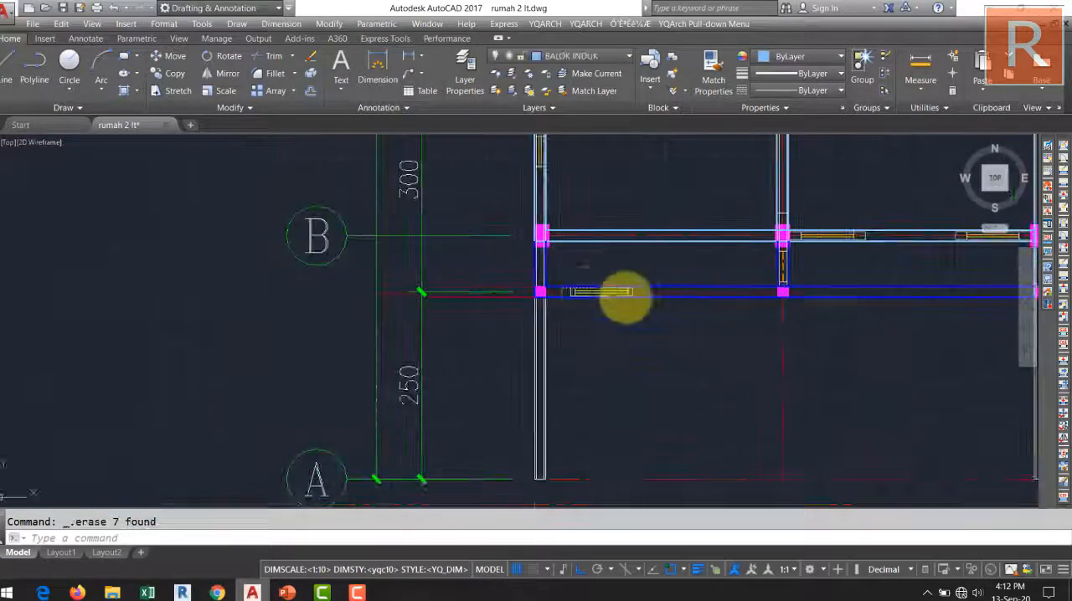
{"action": "left_click", "coordinate": [496, 219]}
{"action": "left_click", "coordinate": [645, 312]}
{"action": "key", "text": "Delete"}
Erase the wall lines inside the short grid line 1 beam between grid line B and the front beam.
{"action": "scroll", "coordinate": [674, 401], "scroll_direction": "down", "scroll_amount": 3}
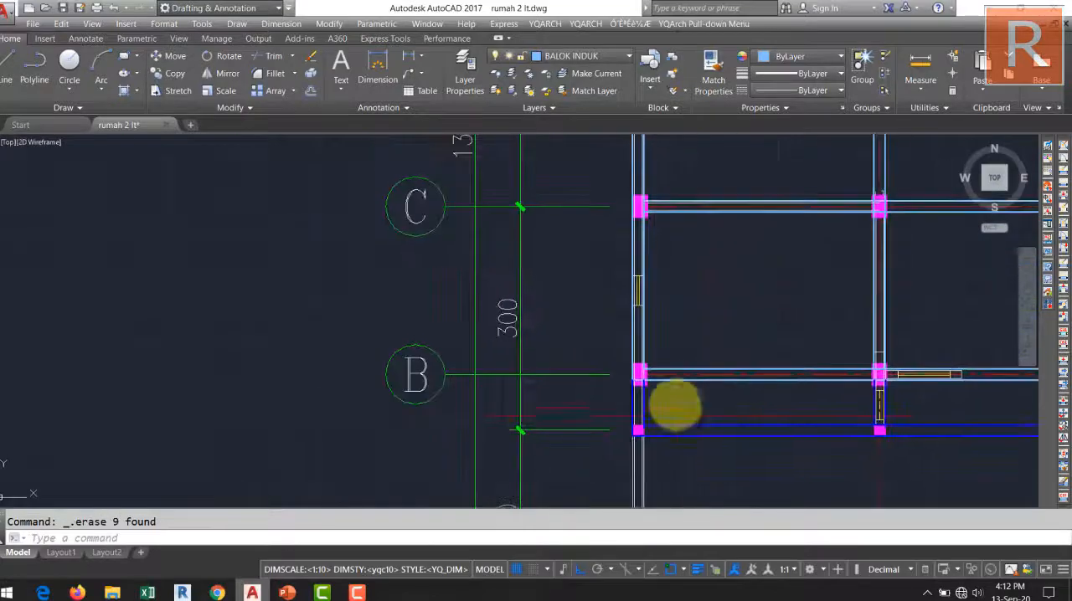
{"action": "scroll", "coordinate": [586, 374], "scroll_direction": "up", "scroll_amount": 5}
{"action": "scroll", "coordinate": [584, 366], "scroll_direction": "down", "scroll_amount": 3}
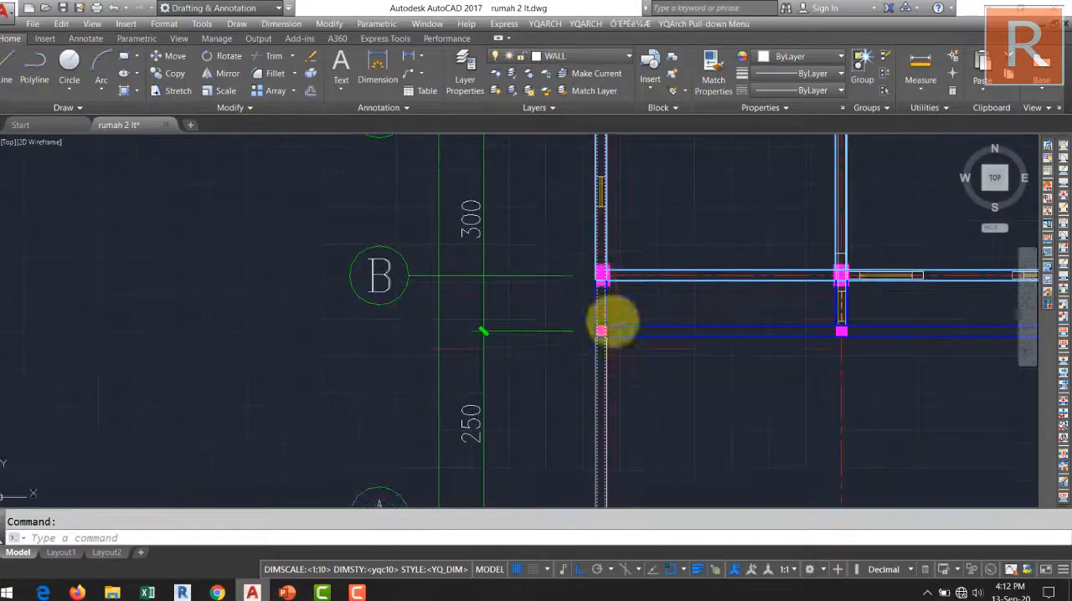
{"action": "scroll", "coordinate": [608, 318], "scroll_direction": "up", "scroll_amount": 3}
{"action": "scroll", "coordinate": [611, 347], "scroll_direction": "down", "scroll_amount": 3}
{"action": "scroll", "coordinate": [590, 332], "scroll_direction": "down", "scroll_amount": 2}
{"action": "left_click", "coordinate": [567, 288]}
{"action": "key", "text": "Delete"}
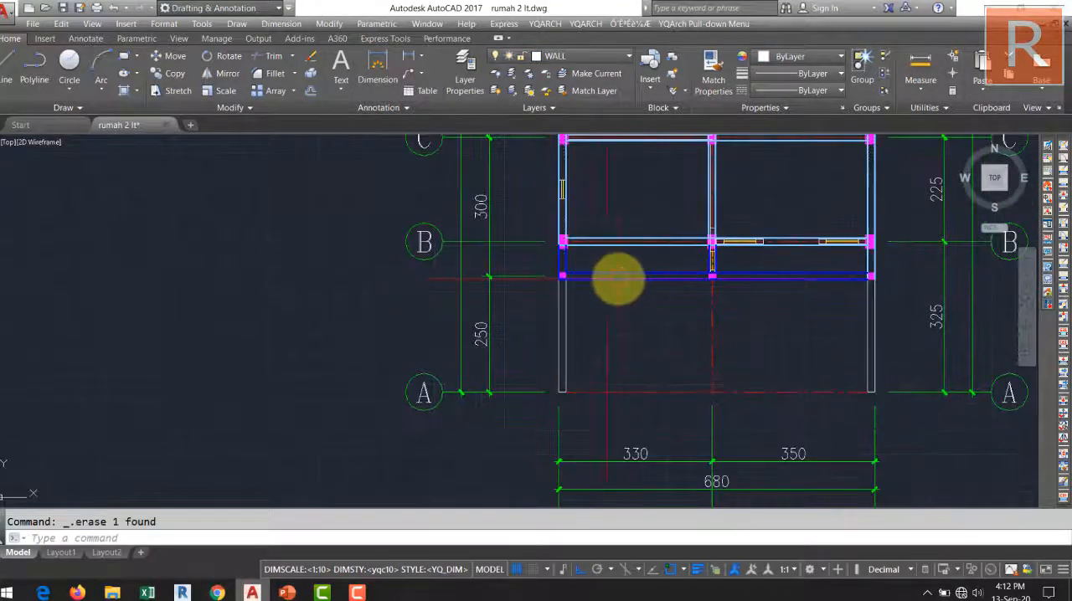
Erase the wall lines and end cap inside the grid line 2 beam between grid lines B and C.
{"action": "scroll", "coordinate": [634, 318], "scroll_direction": "up", "scroll_amount": 4}
{"action": "scroll", "coordinate": [591, 266], "scroll_direction": "up", "scroll_amount": 3}
{"action": "scroll", "coordinate": [342, 327], "scroll_direction": "down", "scroll_amount": 4}
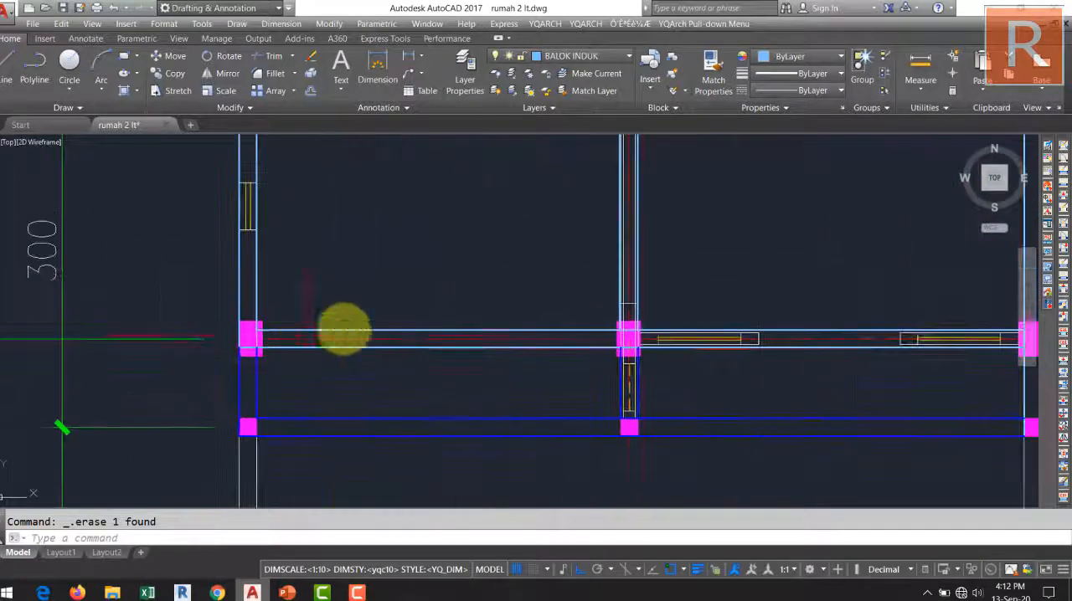
{"action": "scroll", "coordinate": [651, 347], "scroll_direction": "up", "scroll_amount": 5}
{"action": "scroll", "coordinate": [586, 366], "scroll_direction": "up", "scroll_amount": 3}
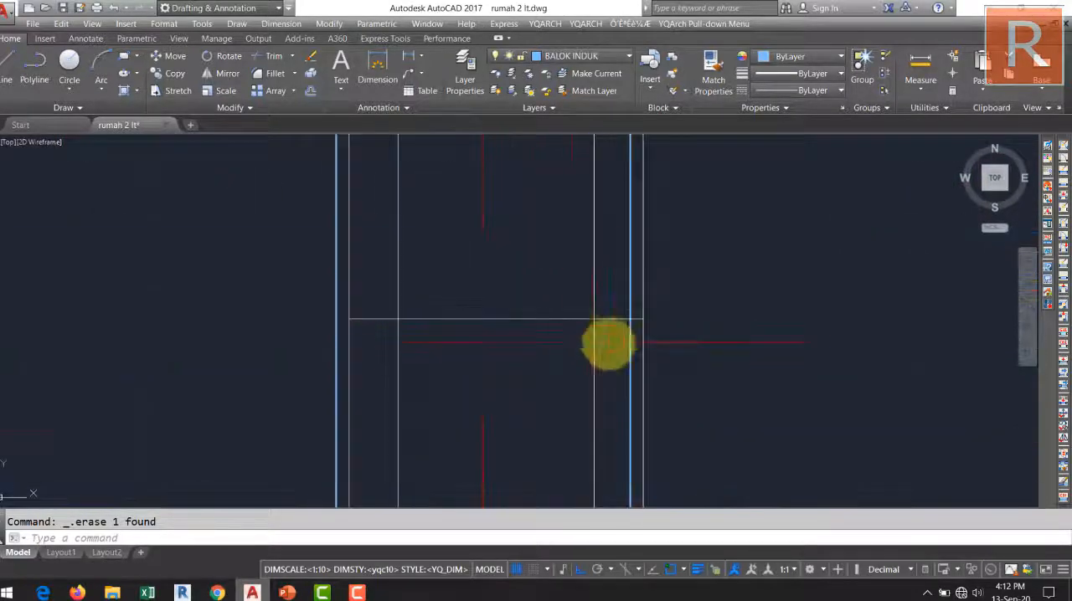
{"action": "left_click", "coordinate": [615, 352]}
{"action": "key", "text": "Delete"}
{"action": "left_click", "coordinate": [427, 340]}
{"action": "left_click", "coordinate": [341, 274]}
{"action": "key", "text": "Delete"}
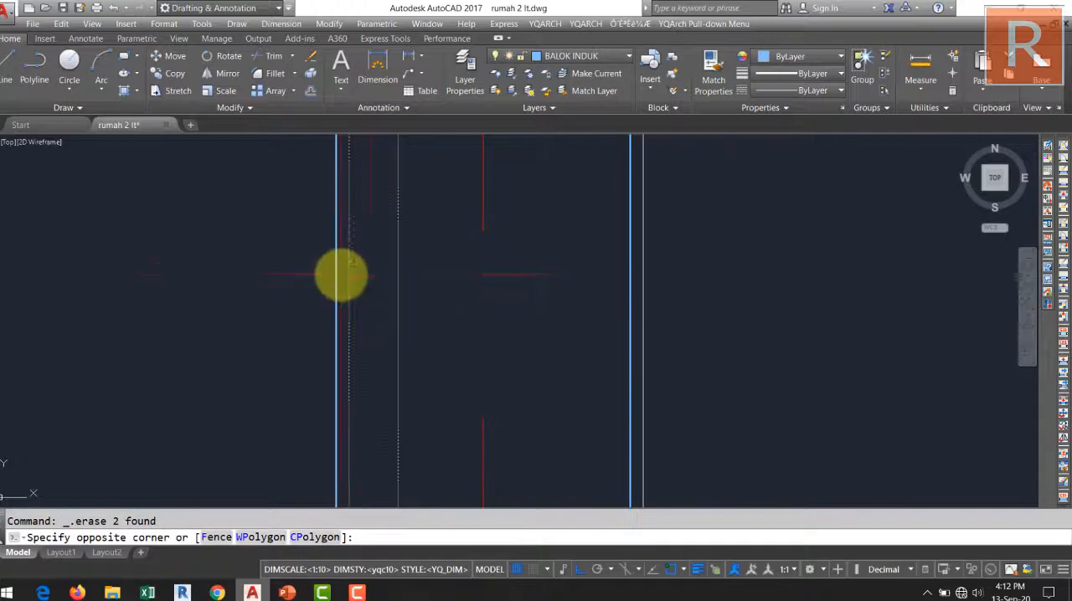
{"action": "scroll", "coordinate": [430, 272], "scroll_direction": "down", "scroll_amount": 7}
{"action": "middle_click_drag", "start_coordinate": [458, 274], "coordinate": [478, 387]}
{"action": "scroll", "coordinate": [484, 364], "scroll_direction": "up", "scroll_amount": 4}
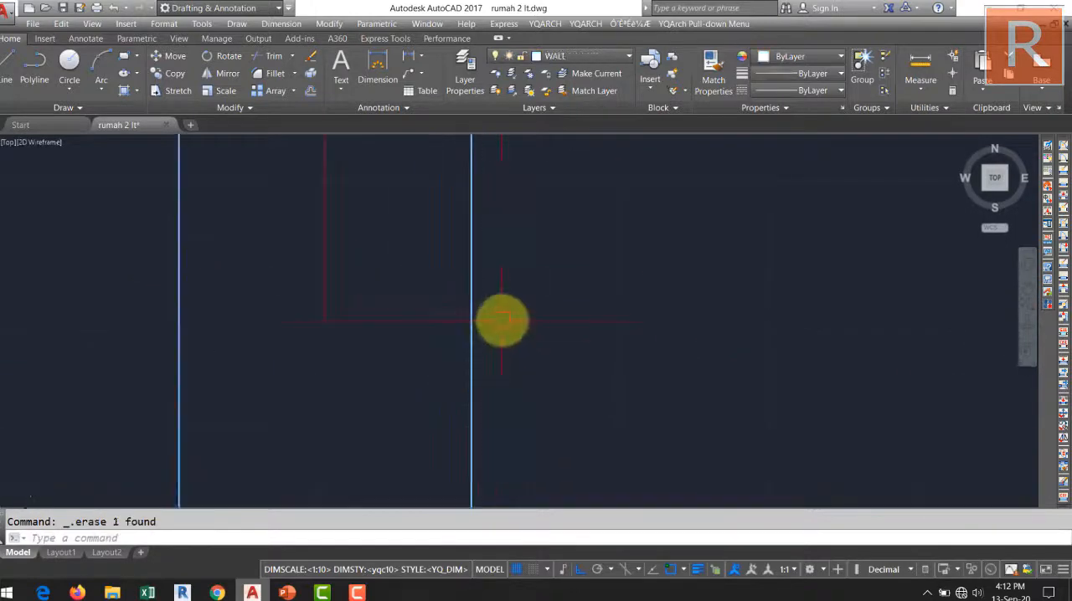
Erase the window and wall lines inside the grid line B beam, on the side nearer grid line 2.
{"action": "scroll", "coordinate": [447, 323], "scroll_direction": "down", "scroll_amount": 8}
{"action": "scroll", "coordinate": [638, 365], "scroll_direction": "up", "scroll_amount": 5}
{"action": "middle_click_drag", "start_coordinate": [617, 447], "coordinate": [712, 315]}
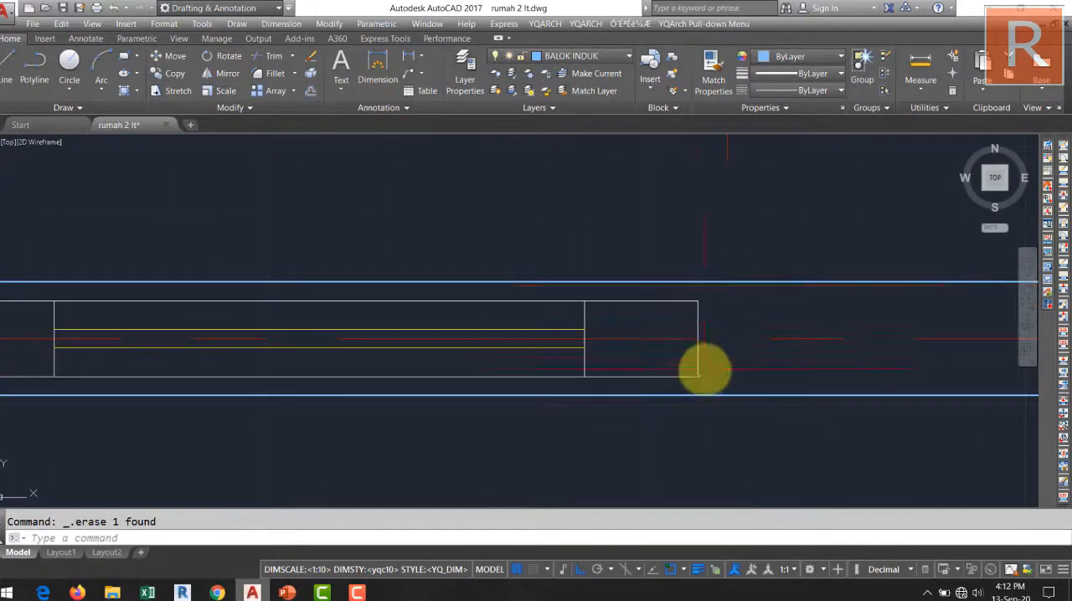
{"action": "left_click", "coordinate": [643, 377]}
{"action": "scroll", "coordinate": [586, 368], "scroll_direction": "up", "scroll_amount": 4}
{"action": "left_click", "coordinate": [603, 363]}
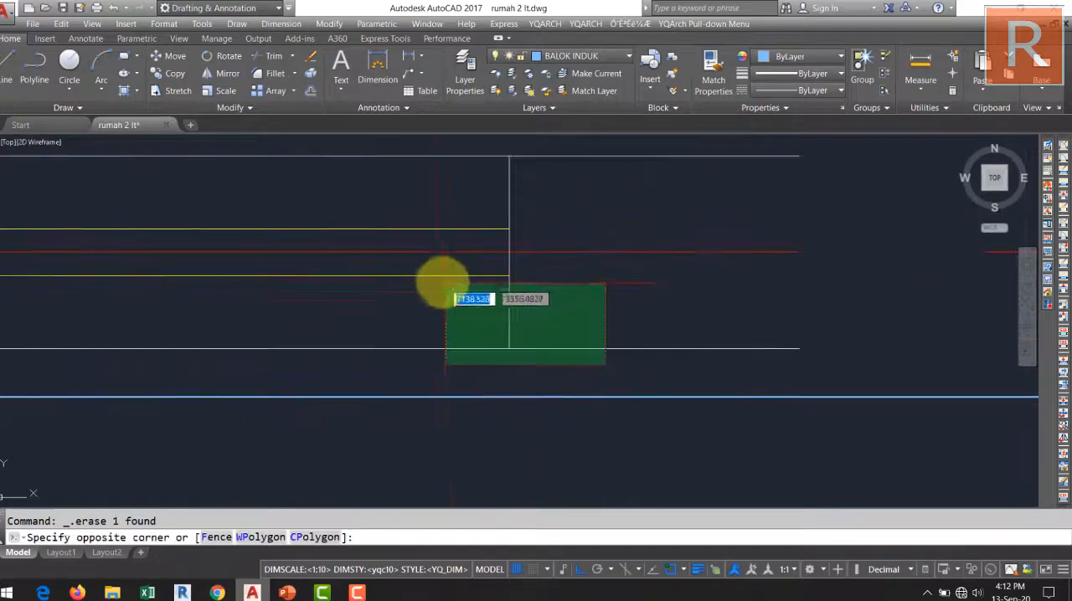
{"action": "left_click", "coordinate": [432, 272]}
{"action": "key", "text": "Delete"}
{"action": "scroll", "coordinate": [786, 371], "scroll_direction": "down", "scroll_amount": 4}
{"action": "left_click", "coordinate": [845, 316]}
{"action": "key", "text": "Delete"}
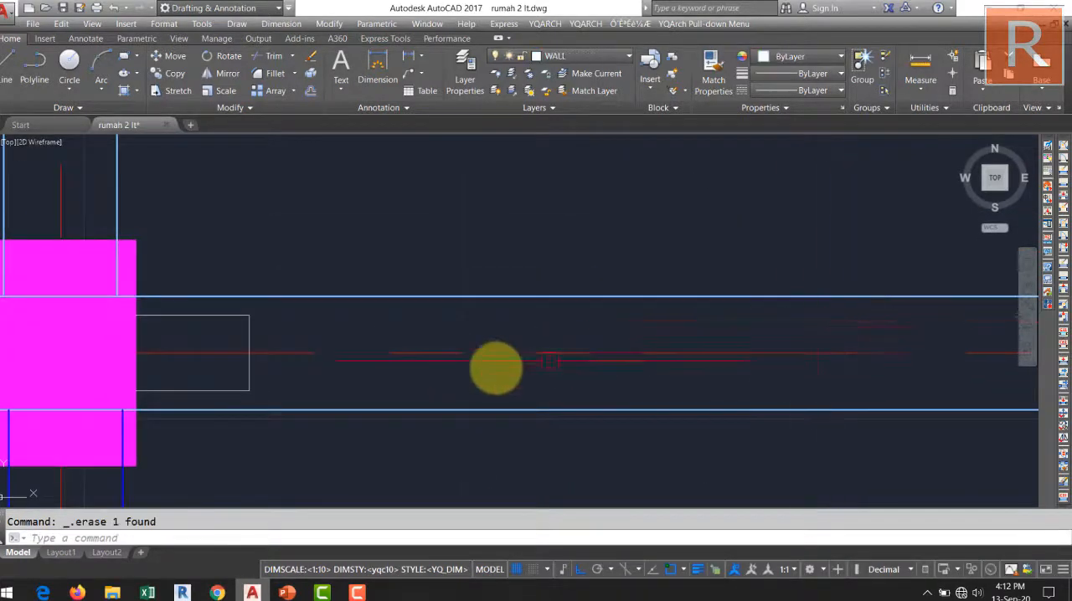
Erase the leftover wall stub beside the column where grid lines B and 2 cross.
{"action": "scroll", "coordinate": [469, 372], "scroll_direction": "down", "scroll_amount": 2}
{"action": "middle_click_drag", "start_coordinate": [288, 391], "coordinate": [447, 380]}
{"action": "scroll", "coordinate": [449, 380], "scroll_direction": "up", "scroll_amount": 2}
{"action": "left_click", "coordinate": [563, 377]}
{"action": "left_click", "coordinate": [478, 363]}
{"action": "key", "text": "Delete"}
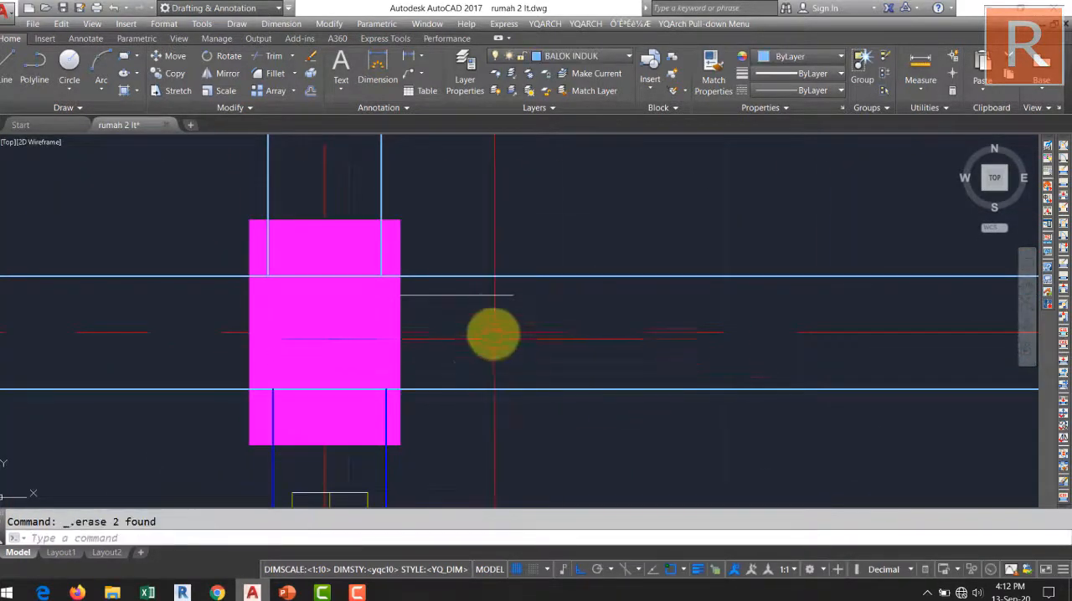
{"action": "left_click", "coordinate": [474, 292]}
{"action": "left_click", "coordinate": [484, 295]}
{"action": "scroll", "coordinate": [484, 295], "scroll_direction": "down", "scroll_amount": 6}
Erase the window and wall lines inside the grid line B beam near the grid line 3 column.
{"action": "middle_click_drag", "start_coordinate": [511, 294], "coordinate": [326, 299]}
{"action": "middle_click_drag", "start_coordinate": [661, 316], "coordinate": [528, 321]}
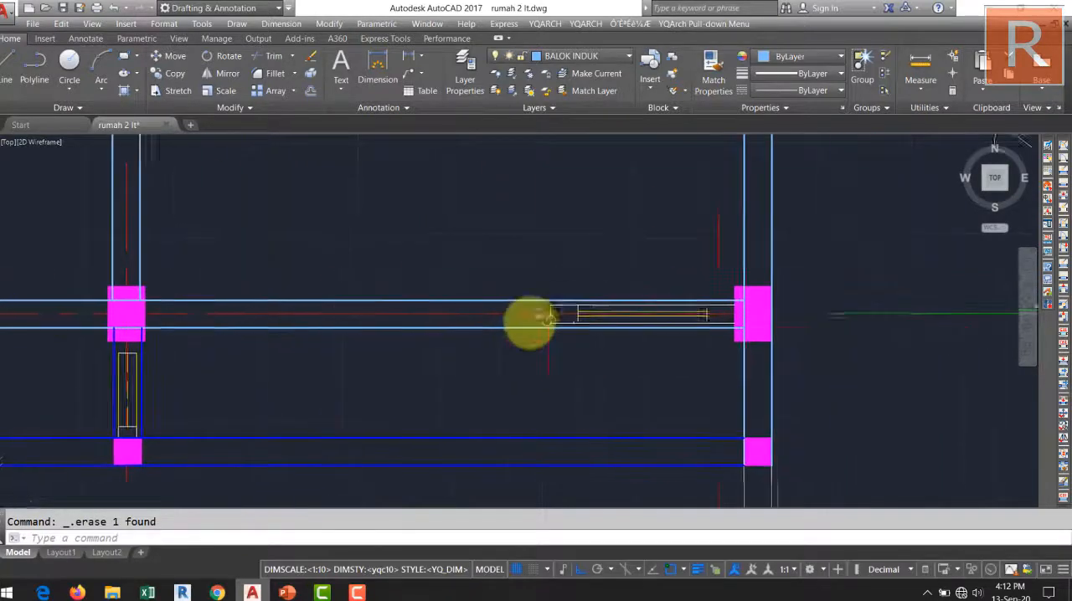
{"action": "scroll", "coordinate": [720, 325], "scroll_direction": "up", "scroll_amount": 8}
{"action": "left_click", "coordinate": [694, 287]}
{"action": "left_click", "coordinate": [509, 329]}
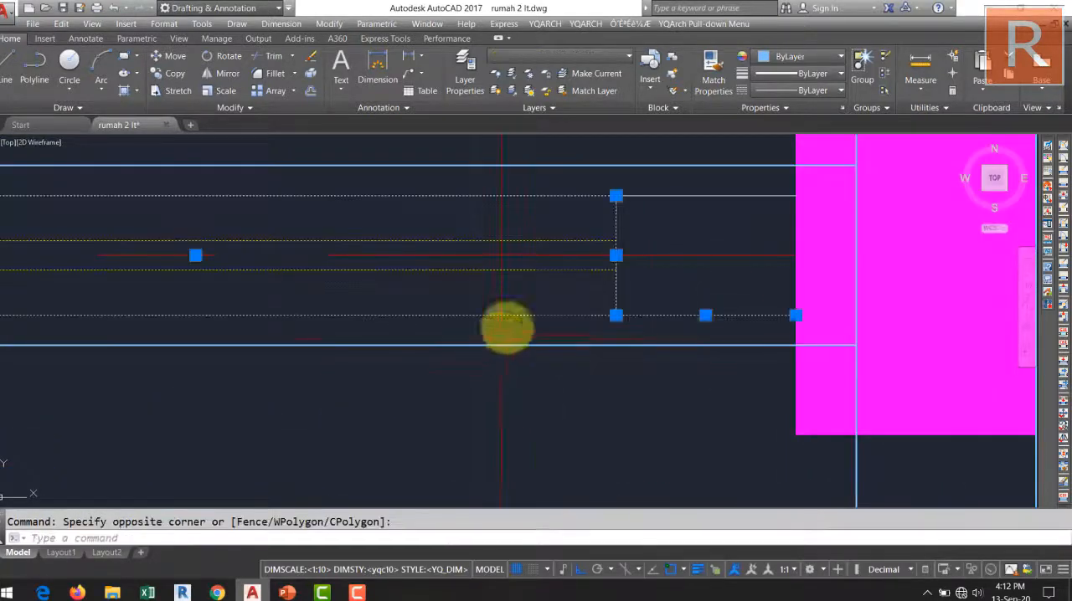
{"action": "key", "text": "Delete"}
{"action": "scroll", "coordinate": [627, 306], "scroll_direction": "down", "scroll_amount": 2}
{"action": "key", "text": "Delete"}
{"action": "middle_click_drag", "start_coordinate": [628, 308], "coordinate": [880, 328]}
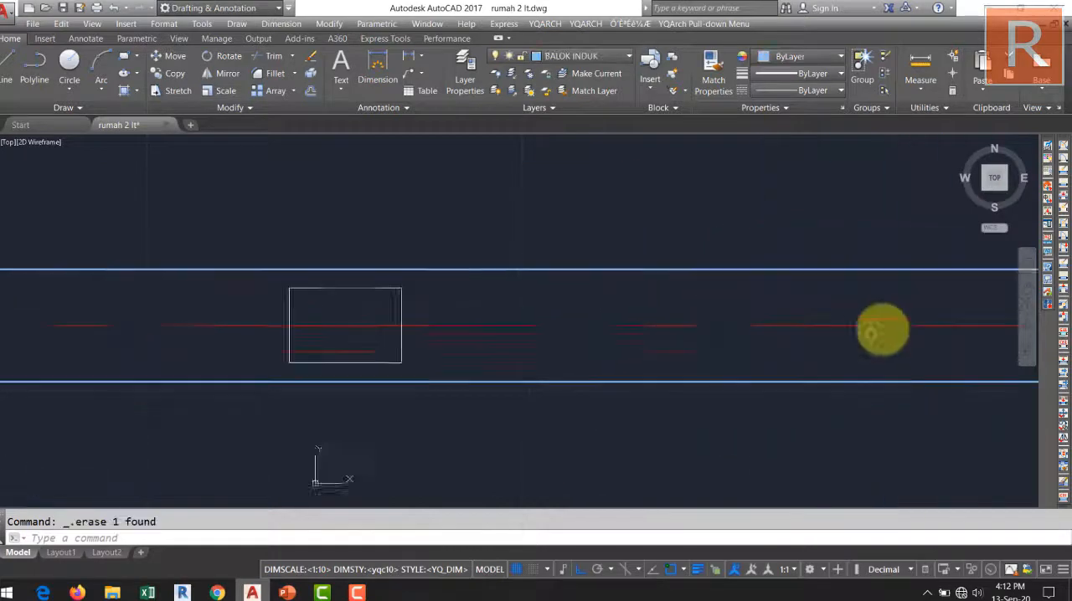
{"action": "key", "text": "Return"}
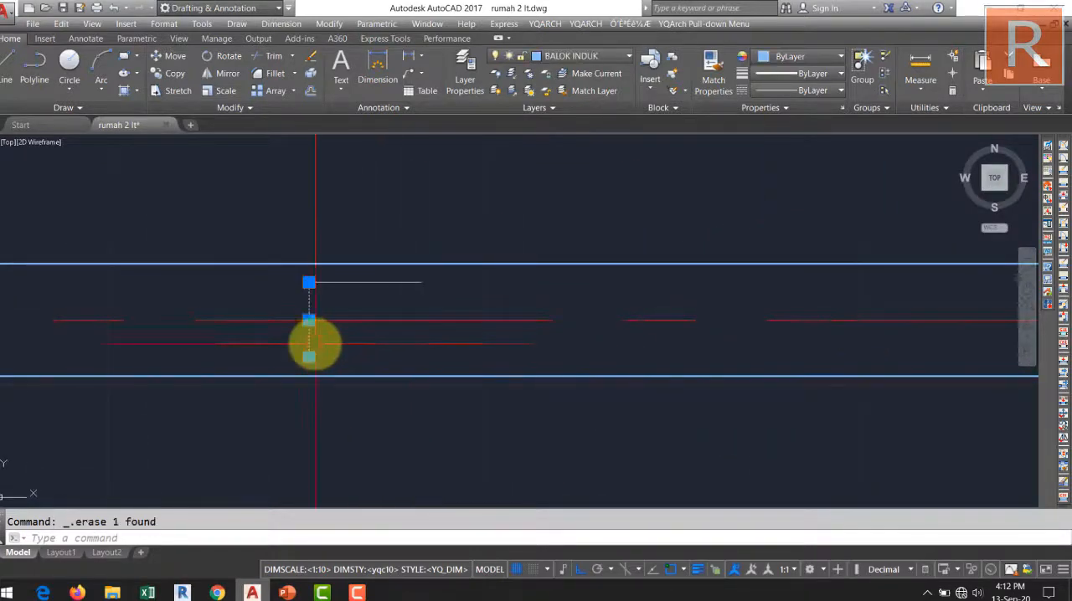
{"action": "left_click_drag", "start_coordinate": [315, 343], "coordinate": [360, 285]}
{"action": "scroll", "coordinate": [432, 285], "scroll_direction": "down", "scroll_amount": 8}
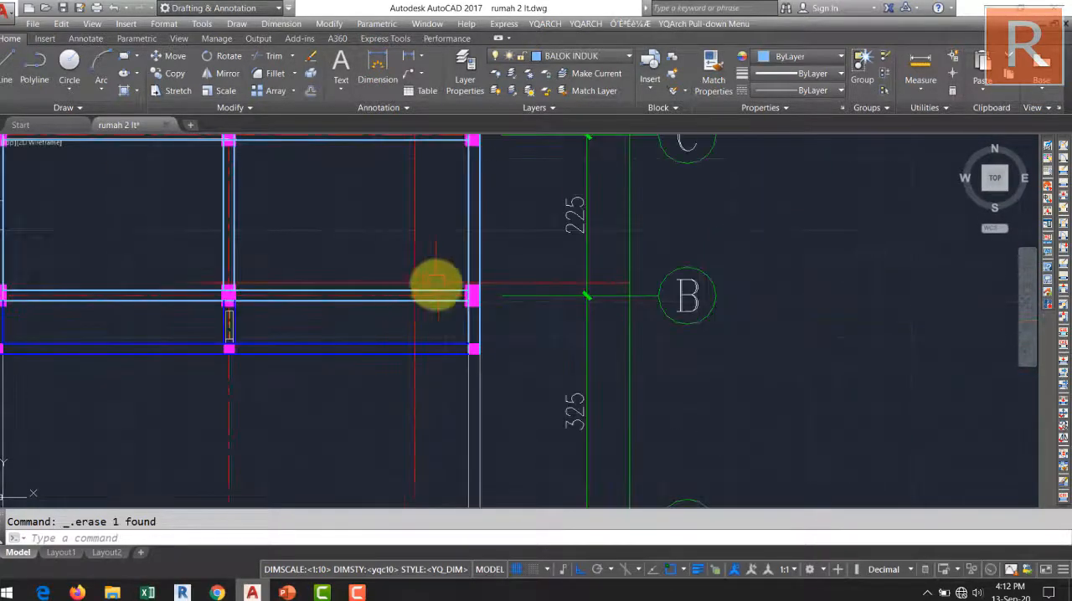
Erase the wall lines and opening end line inside the yellow beam between grid lines E and F.
{"action": "scroll", "coordinate": [461, 337], "scroll_direction": "up", "scroll_amount": 6}
{"action": "scroll", "coordinate": [465, 339], "scroll_direction": "up", "scroll_amount": 6}
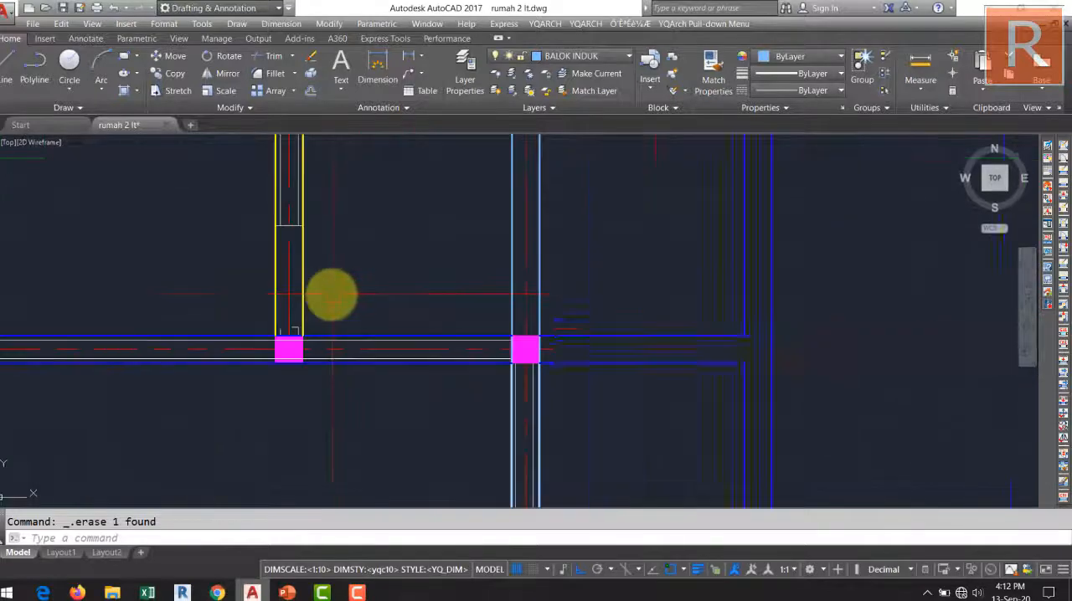
{"action": "left_click", "coordinate": [400, 369]}
{"action": "left_click", "coordinate": [306, 400]}
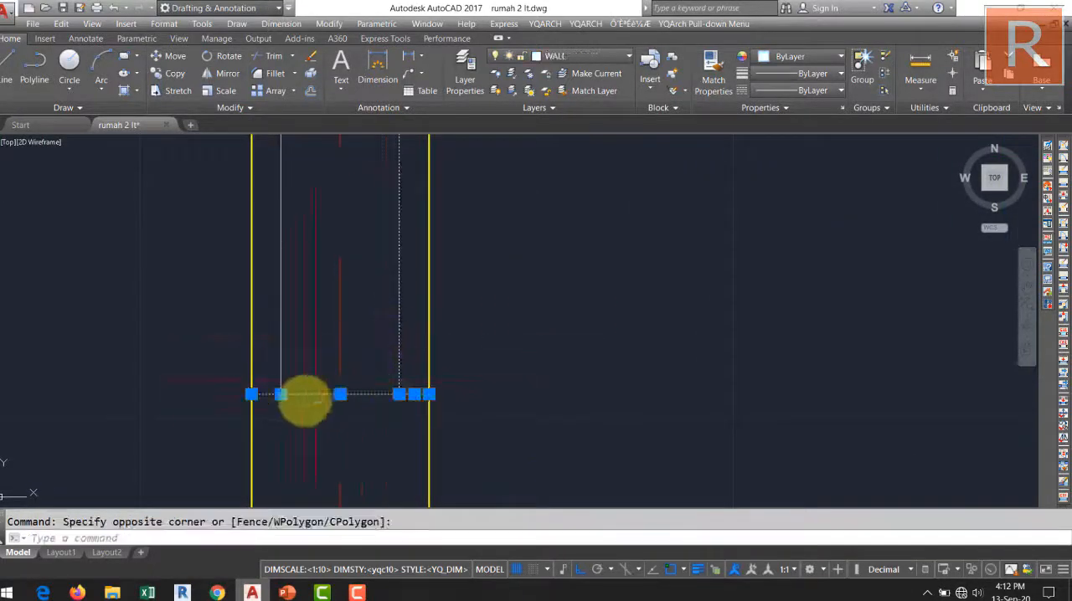
{"action": "left_click", "coordinate": [294, 415]}
{"action": "left_click", "coordinate": [268, 316]}
{"action": "key", "text": "Delete"}
Erase both white wall lines inside the blue grid line E beam between grid lines 1 and 2.
{"action": "scroll", "coordinate": [321, 289], "scroll_direction": "down", "scroll_amount": 8}
{"action": "mouse_move", "coordinate": [321, 285]}
{"action": "middle_mouse_down"}
{"action": "mouse_move", "coordinate": [424, 349]}
{"action": "mouse_move", "coordinate": [614, 254]}
{"action": "mouse_move", "coordinate": [598, 238]}
{"action": "middle_mouse_up"}
{"action": "scroll", "coordinate": [596, 239], "scroll_direction": "down", "scroll_amount": 2}
{"action": "scroll", "coordinate": [577, 326], "scroll_direction": "up", "scroll_amount": 10}
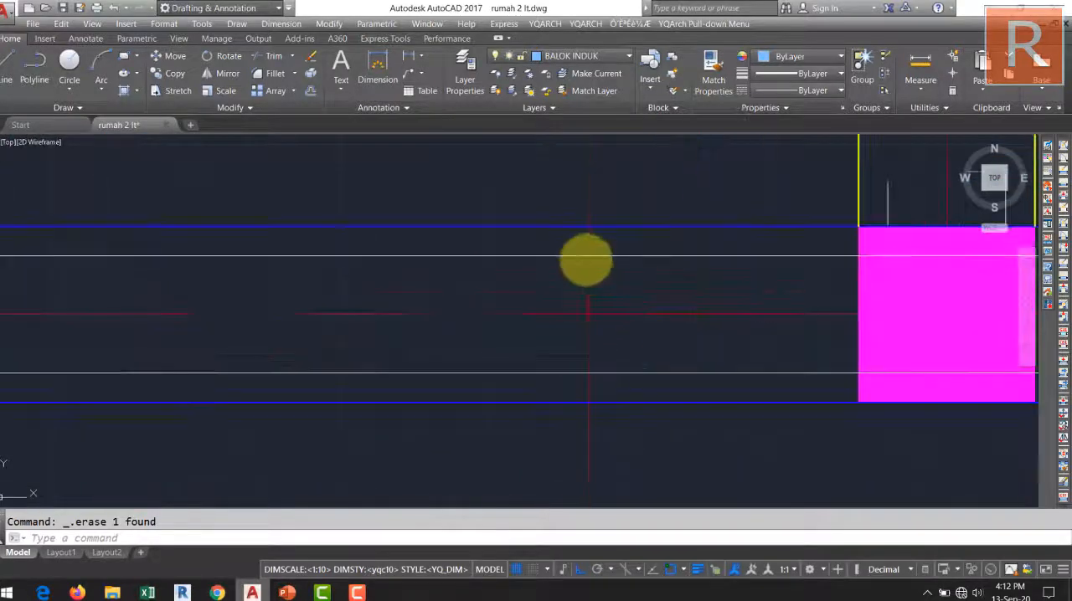
{"action": "left_click", "coordinate": [583, 282]}
{"action": "left_click", "coordinate": [547, 239]}
{"action": "key", "text": "Delete"}
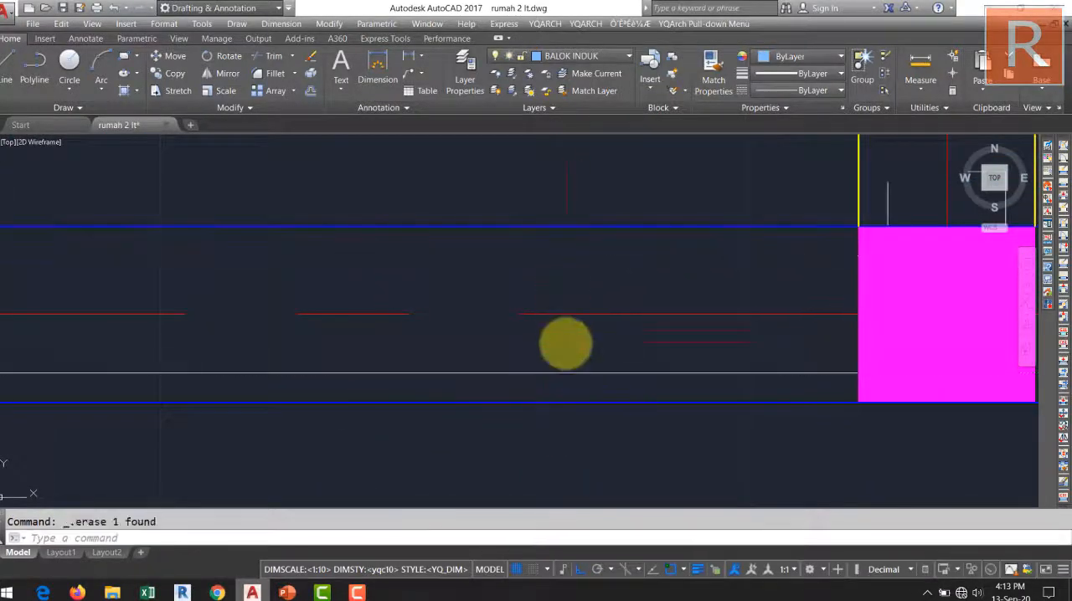
{"action": "left_click", "coordinate": [589, 392]}
{"action": "left_click", "coordinate": [548, 349]}
{"action": "key", "text": "Delete"}
Erase the inner wall lines of the grid line 2 beam just below grid line E.
{"action": "scroll", "coordinate": [550, 349], "scroll_direction": "down", "scroll_amount": 8}
{"action": "middle_click_drag", "start_coordinate": [649, 348], "coordinate": [342, 349]}
{"action": "scroll", "coordinate": [562, 318], "scroll_direction": "down", "scroll_amount": 4}
{"action": "scroll", "coordinate": [667, 293], "scroll_direction": "up", "scroll_amount": 10}
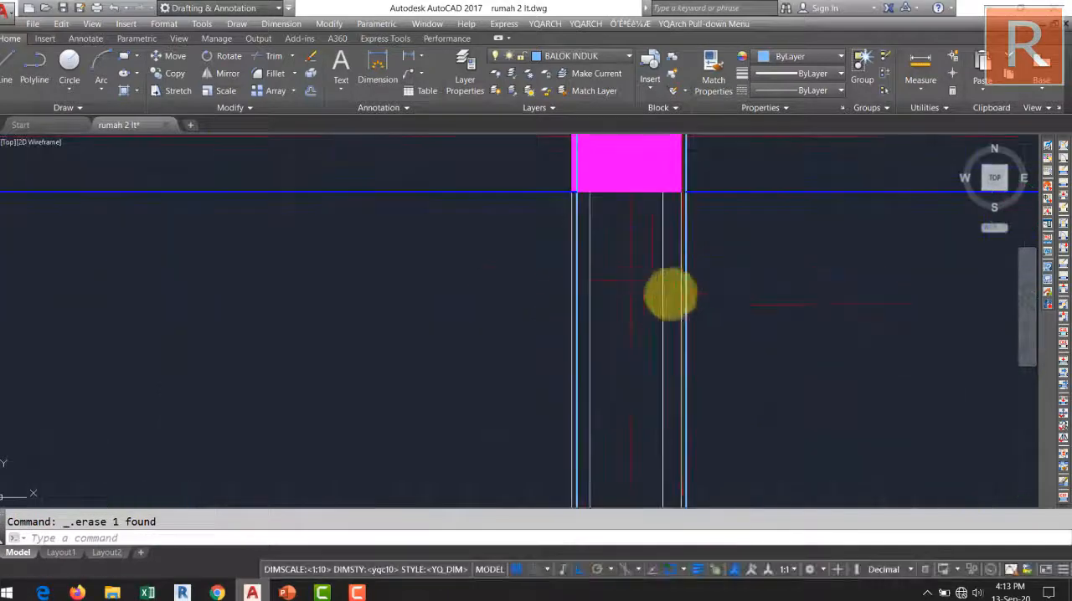
{"action": "key", "text": "Delete"}
{"action": "left_click", "coordinate": [634, 278]}
{"action": "left_click", "coordinate": [559, 249]}
{"action": "key", "text": "Delete"}
Erase the remaining thin lines running alongside the edges of the grid line 2 beam below grid line E.
{"action": "mouse_move", "coordinate": [372, 306]}
{"action": "middle_mouse_down"}
{"action": "mouse_move", "coordinate": [455, 343]}
{"action": "mouse_move", "coordinate": [511, 350]}
{"action": "middle_mouse_up"}
{"action": "left_click", "coordinate": [431, 272]}
{"action": "left_click", "coordinate": [449, 252]}
{"action": "left_click", "coordinate": [479, 268]}
{"action": "left_click", "coordinate": [427, 244]}
{"action": "key", "text": "Delete"}
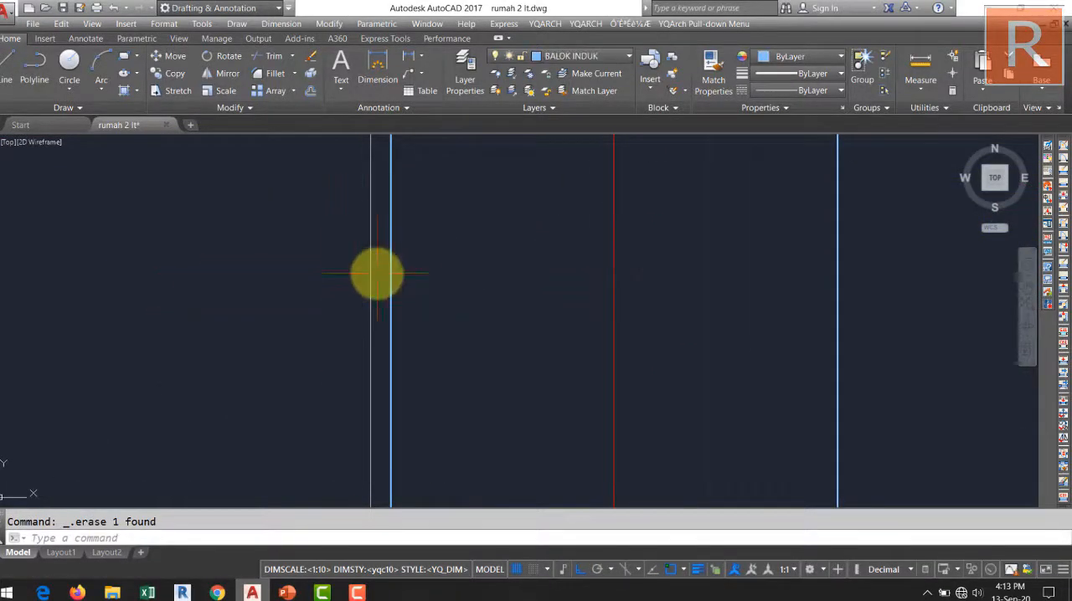
{"action": "scroll", "coordinate": [377, 272], "scroll_direction": "up", "scroll_amount": 5}
{"action": "left_click", "coordinate": [388, 272]}
{"action": "left_click", "coordinate": [311, 256]}
{"action": "key", "text": "Delete"}
{"action": "scroll", "coordinate": [427, 268], "scroll_direction": "down", "scroll_amount": 6}
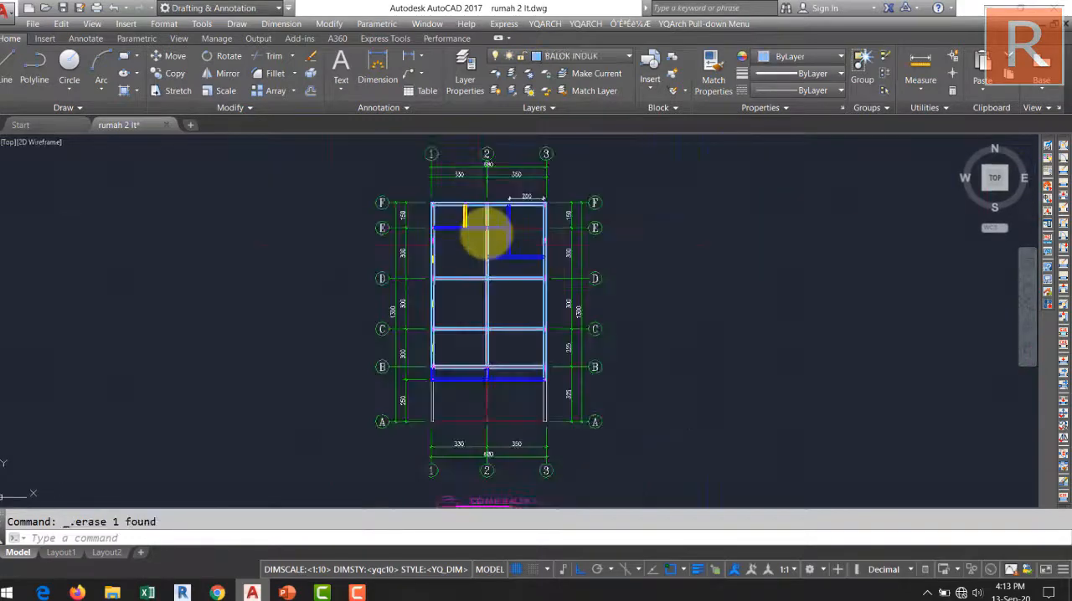
Erase the wall lines and end cap inside the grid line 2 beam between grid lines C and D.
{"action": "scroll", "coordinate": [529, 342], "scroll_direction": "up", "scroll_amount": 6}
{"action": "middle_click_drag", "start_coordinate": [617, 303], "coordinate": [737, 412]}
{"action": "scroll", "coordinate": [471, 371], "scroll_direction": "down", "scroll_amount": 2}
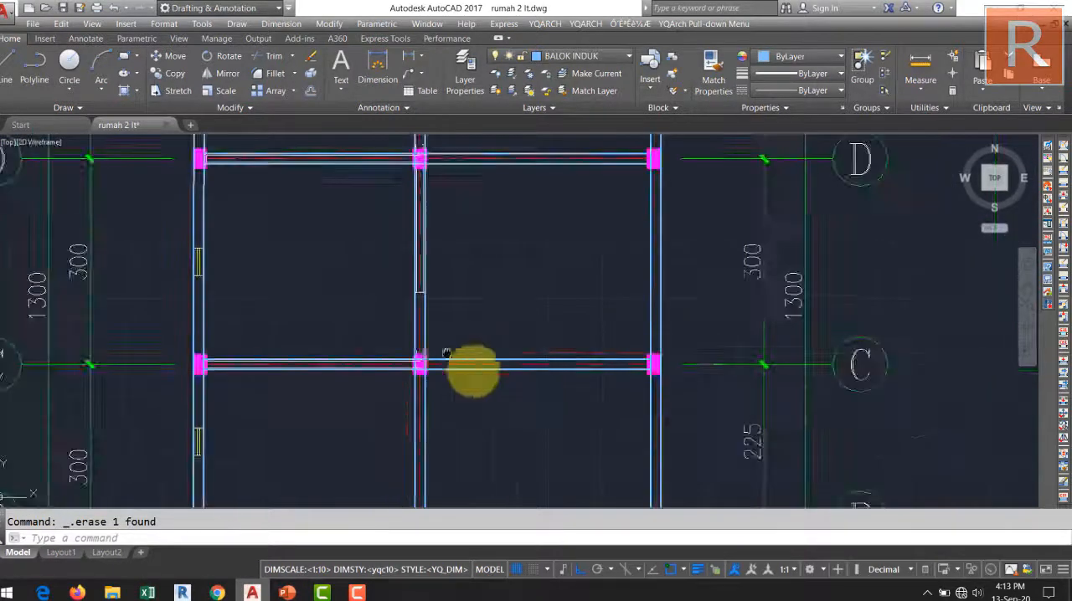
{"action": "scroll", "coordinate": [478, 328], "scroll_direction": "up", "scroll_amount": 10}
{"action": "scroll", "coordinate": [456, 246], "scroll_direction": "up", "scroll_amount": 4}
{"action": "left_click", "coordinate": [477, 342]}
{"action": "left_click", "coordinate": [433, 224]}
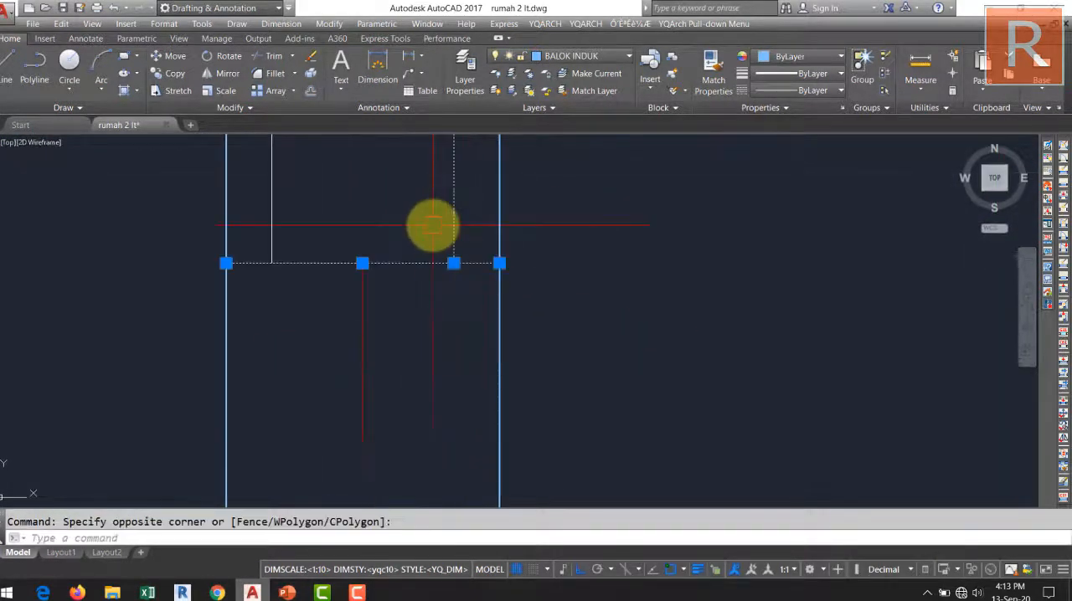
{"action": "key", "text": "Delete"}
{"action": "scroll", "coordinate": [433, 224], "scroll_direction": "down", "scroll_amount": 6}
{"action": "middle_click_drag", "start_coordinate": [401, 226], "coordinate": [471, 451]}
{"action": "scroll", "coordinate": [470, 447], "scroll_direction": "up", "scroll_amount": 4}
{"action": "left_click", "coordinate": [461, 371]}
{"action": "key", "text": "Delete"}
{"action": "scroll", "coordinate": [472, 366], "scroll_direction": "down", "scroll_amount": 5}
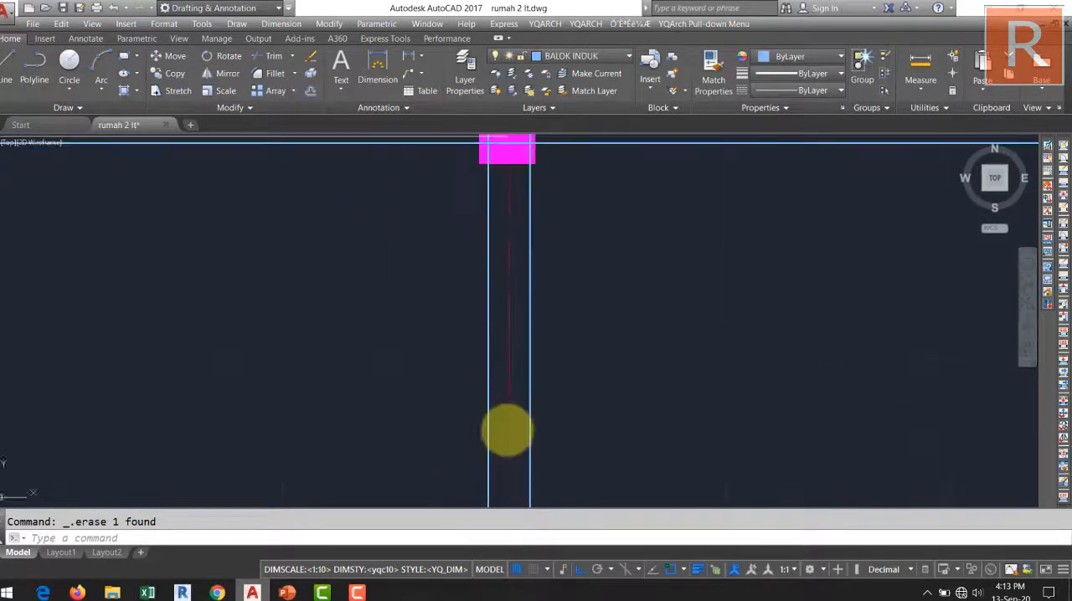
Erase the two white wall lines inside the grid line D beam between grid lines 1 and 2.
{"action": "scroll", "coordinate": [493, 470], "scroll_direction": "up", "scroll_amount": 12}
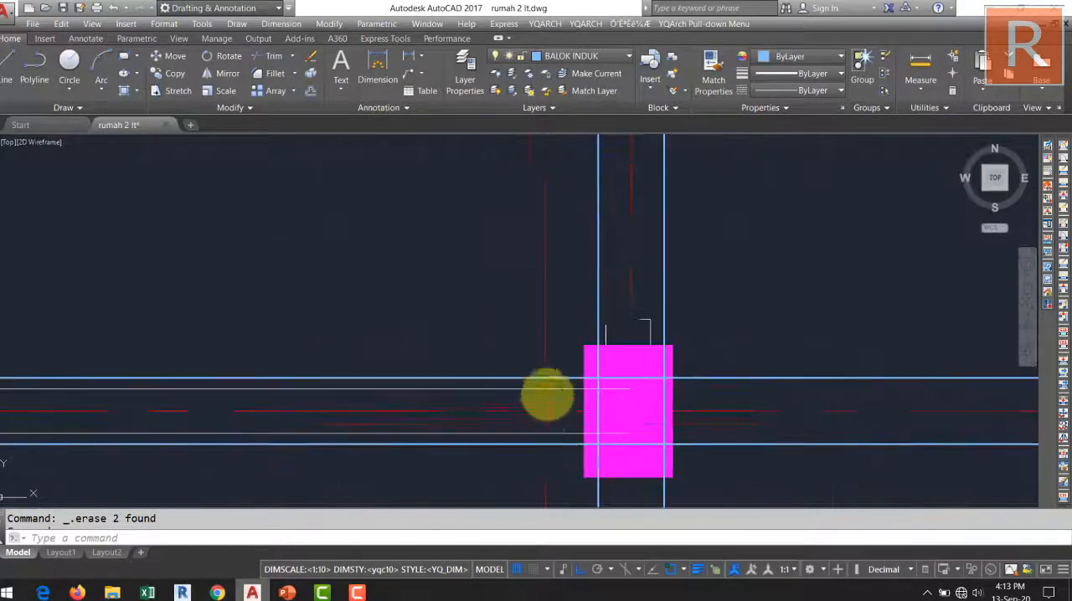
{"action": "left_click", "coordinate": [585, 374]}
{"action": "left_click", "coordinate": [538, 405]}
{"action": "left_click", "coordinate": [565, 382]}
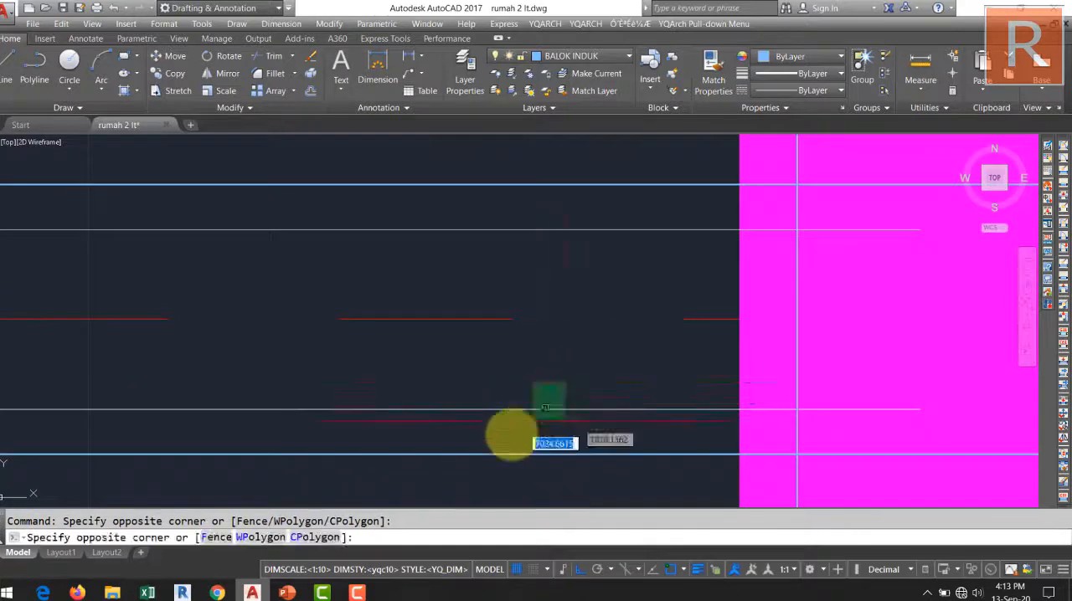
{"action": "left_click", "coordinate": [509, 436]}
{"action": "key", "text": "Delete"}
{"action": "scroll", "coordinate": [537, 380], "scroll_direction": "down", "scroll_amount": 6}
{"action": "middle_click_drag", "start_coordinate": [537, 381], "coordinate": [530, 446]}
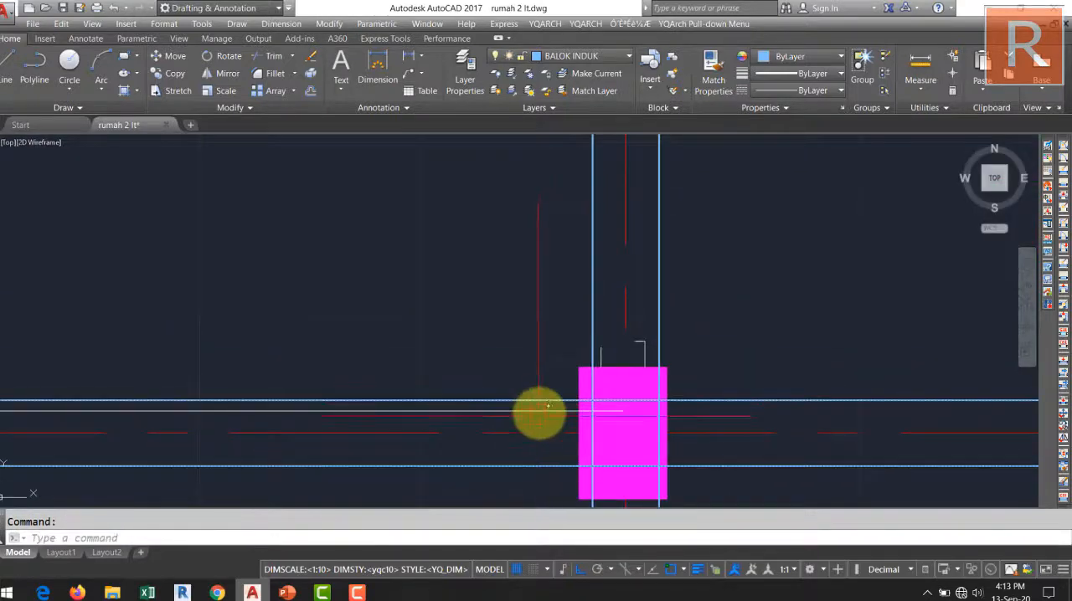
{"action": "scroll", "coordinate": [545, 415], "scroll_direction": "up", "scroll_amount": 6}
{"action": "left_click", "coordinate": [560, 378]}
{"action": "left_click", "coordinate": [518, 412]}
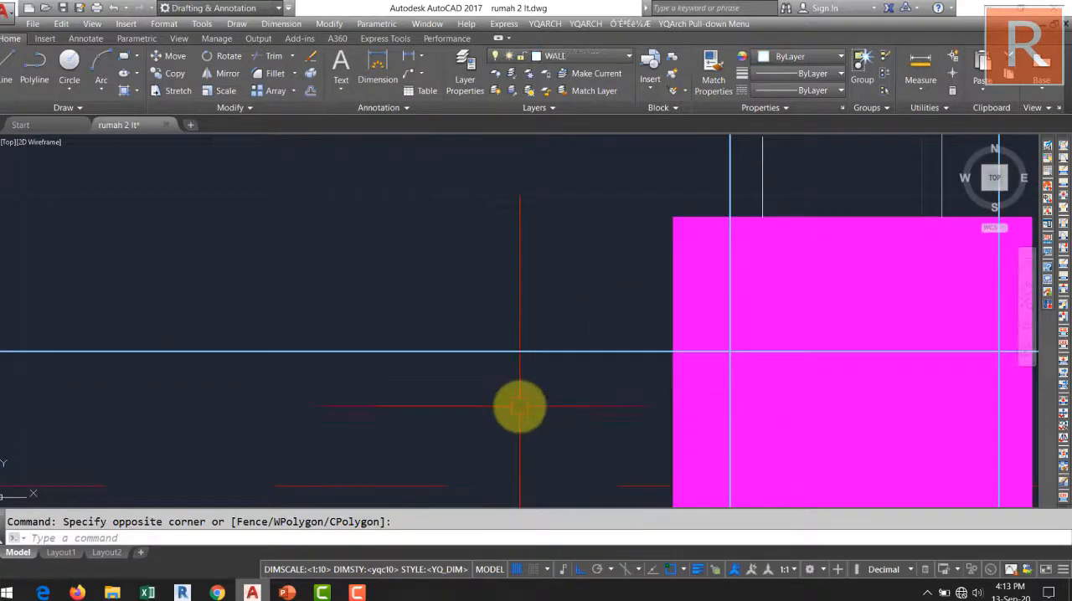
{"action": "key", "text": "Delete"}
Erase the leftover angled wall stub inside the grid line 2 beam just above the column at grid line D.
{"action": "scroll", "coordinate": [524, 395], "scroll_direction": "down", "scroll_amount": 6}
{"action": "scroll", "coordinate": [607, 337], "scroll_direction": "up", "scroll_amount": 5}
{"action": "left_click", "coordinate": [578, 333]}
{"action": "left_click", "coordinate": [548, 375]}
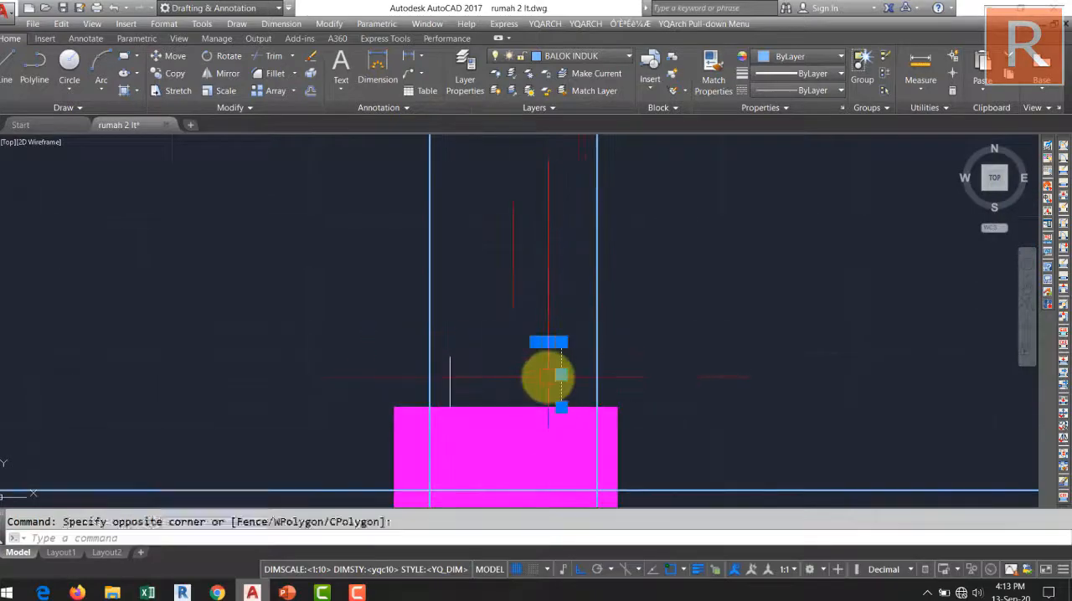
{"action": "key", "text": "Delete"}
{"action": "scroll", "coordinate": [491, 351], "scroll_direction": "down", "scroll_amount": 5}
{"action": "middle_click_drag", "start_coordinate": [490, 352], "coordinate": [553, 312]}
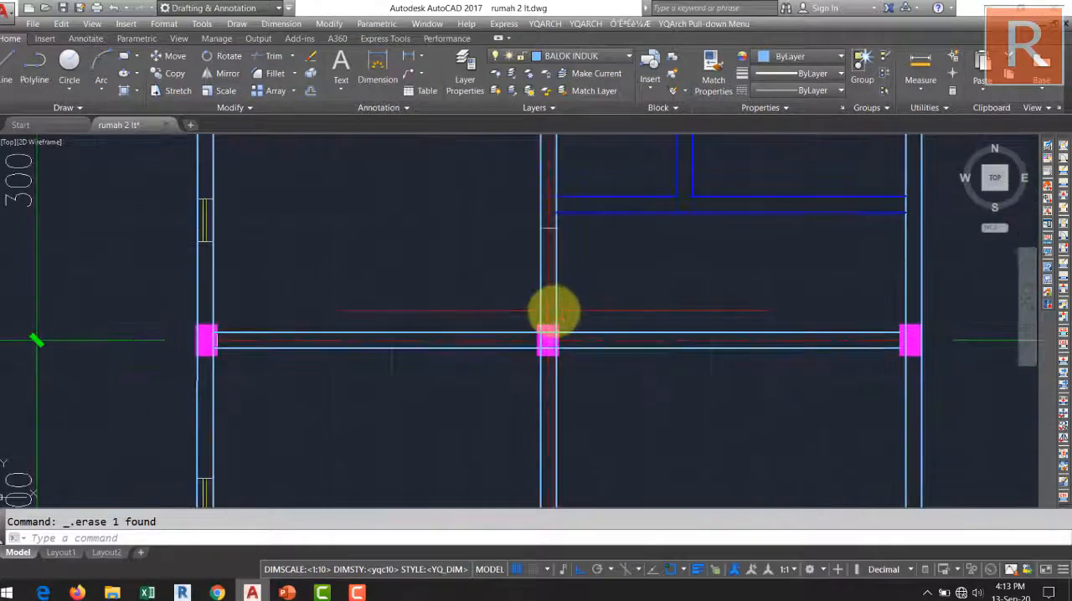
Erase the short white line crossing the grid line 2 beam just below the blue secondary beam between grid lines D and E.
{"action": "scroll", "coordinate": [557, 280], "scroll_direction": "down", "scroll_amount": 5}
{"action": "scroll", "coordinate": [557, 293], "scroll_direction": "up", "scroll_amount": 8}
{"action": "left_click", "coordinate": [557, 294]}
{"action": "left_click", "coordinate": [652, 341]}
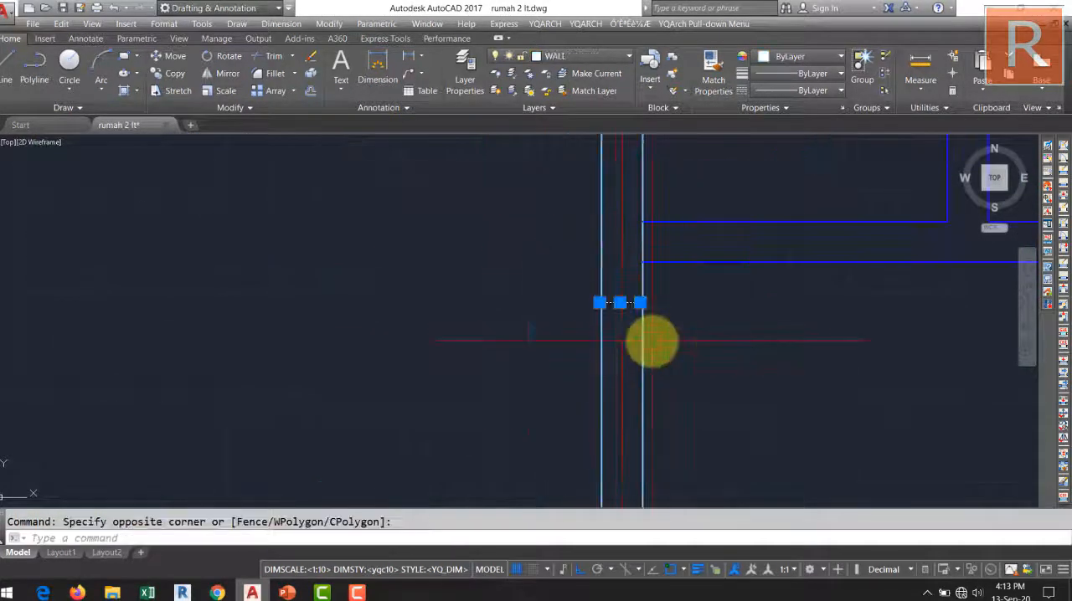
{"action": "scroll", "coordinate": [652, 341], "scroll_direction": "down", "scroll_amount": 5}
{"action": "middle_click_drag", "start_coordinate": [669, 306], "coordinate": [610, 222]}
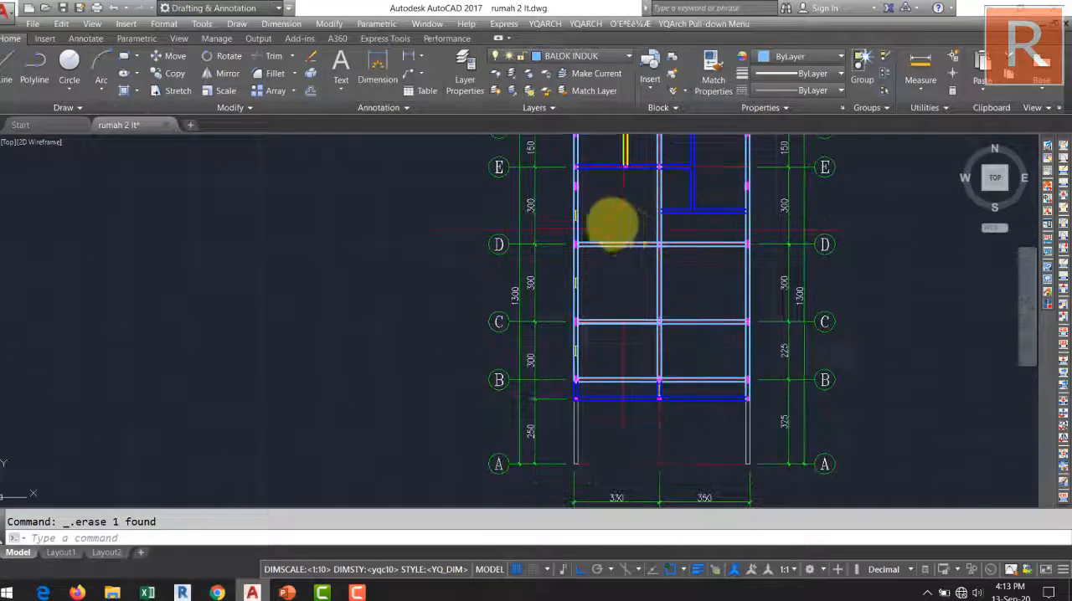
Erase the three window symbols remaining on the grid line 1 beam between grid lines B and E.
{"action": "scroll", "coordinate": [586, 272], "scroll_direction": "up", "scroll_amount": 4}
{"action": "left_click", "coordinate": [538, 241]}
{"action": "left_click", "coordinate": [615, 308]}
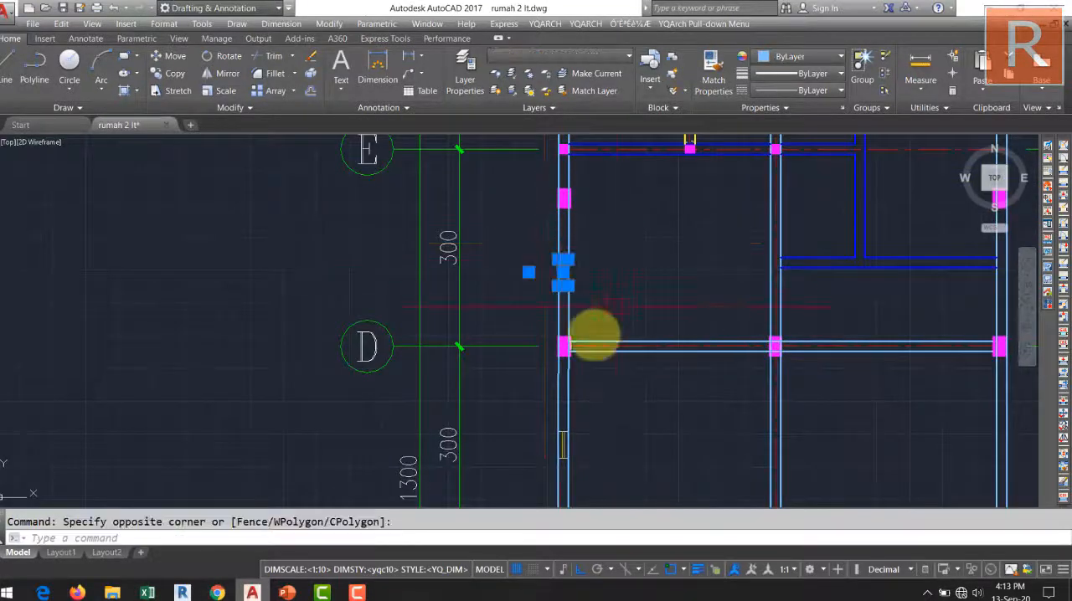
{"action": "left_click", "coordinate": [530, 408]}
{"action": "mouse_move", "coordinate": [598, 454]}
{"action": "middle_mouse_down"}
{"action": "mouse_move", "coordinate": [570, 417]}
{"action": "mouse_move", "coordinate": [545, 342]}
{"action": "mouse_move", "coordinate": [339, 438]}
{"action": "mouse_move", "coordinate": [434, 508]}
{"action": "middle_mouse_up"}
{"action": "left_click", "coordinate": [574, 425]}
{"action": "key", "text": "Delete"}
{"action": "scroll", "coordinate": [536, 360], "scroll_direction": "down", "scroll_amount": 2}
{"action": "left_click", "coordinate": [492, 346]}
{"action": "left_click", "coordinate": [543, 371]}
{"action": "key", "text": "Delete"}
Copy a K1 label from the floor plan into the beam plan, beside the grid line 1 beam between grid lines B and C.
{"action": "middle_click_drag", "start_coordinate": [457, 418], "coordinate": [462, 448]}
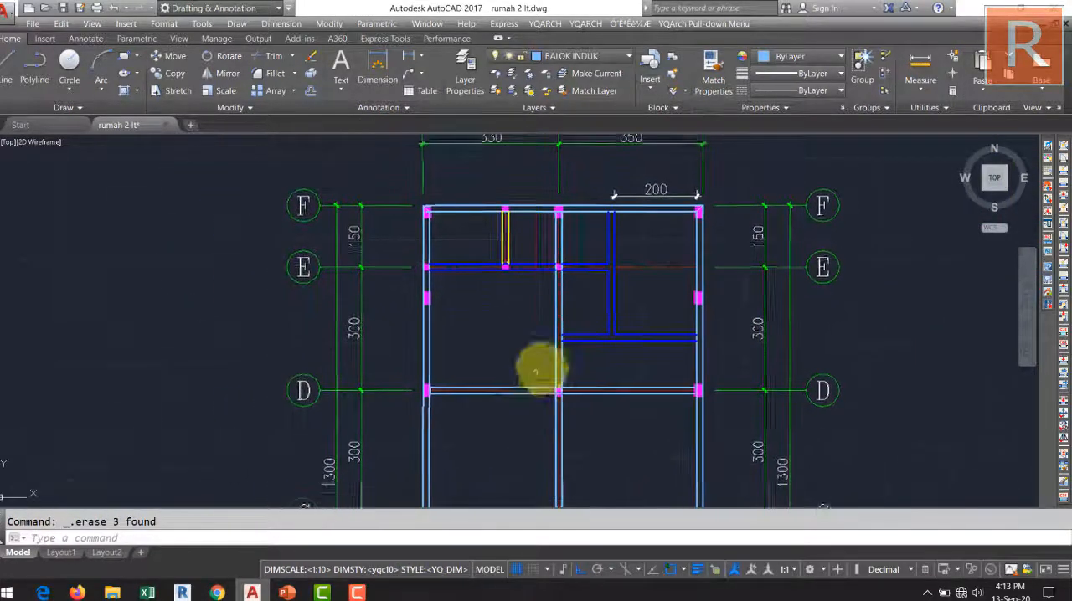
{"action": "scroll", "coordinate": [541, 363], "scroll_direction": "down", "scroll_amount": 5}
{"action": "scroll", "coordinate": [525, 359], "scroll_direction": "up", "scroll_amount": 2}
{"action": "scroll", "coordinate": [527, 358], "scroll_direction": "up", "scroll_amount": 3}
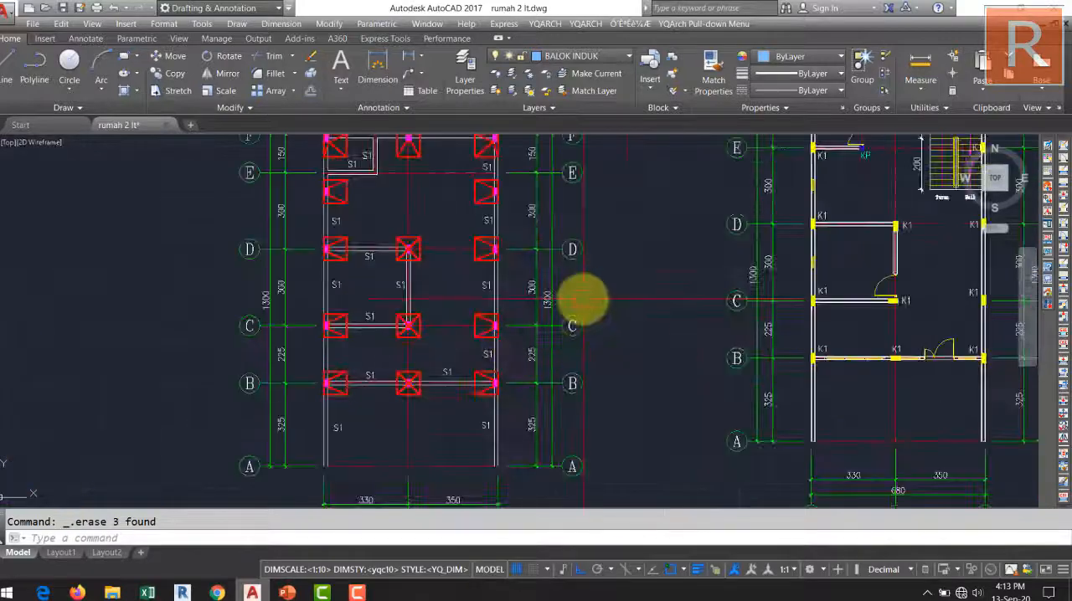
{"action": "middle_click_drag", "start_coordinate": [581, 299], "coordinate": [454, 306]}
{"action": "scroll", "coordinate": [485, 293], "scroll_direction": "up", "scroll_amount": 4}
{"action": "left_click", "coordinate": [359, 293]}
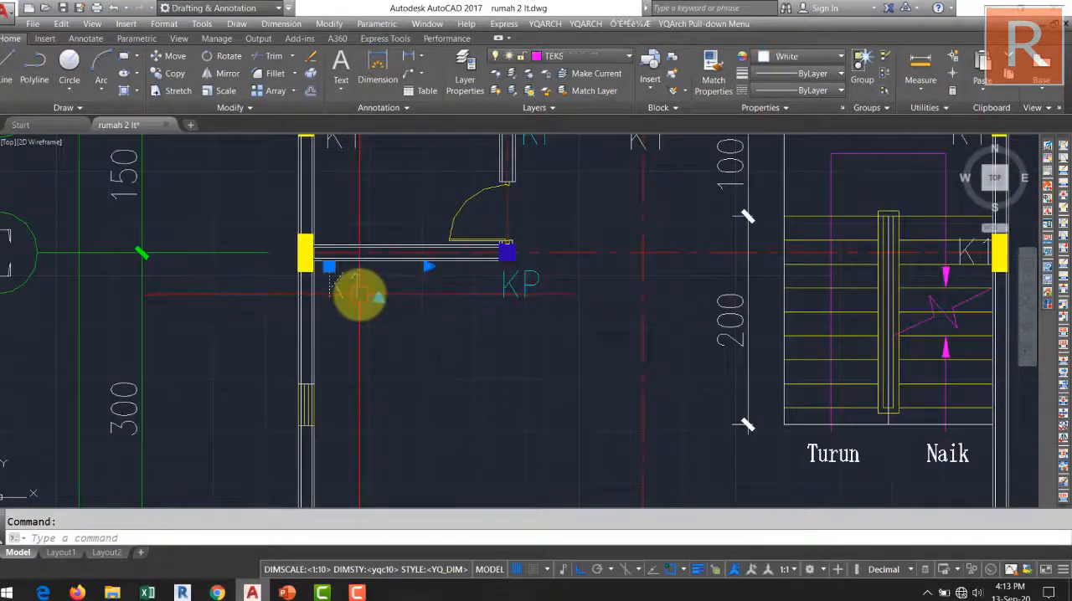
{"action": "type", "text": "CO"}
{"action": "key", "text": "Return"}
{"action": "left_click", "coordinate": [330, 280]}
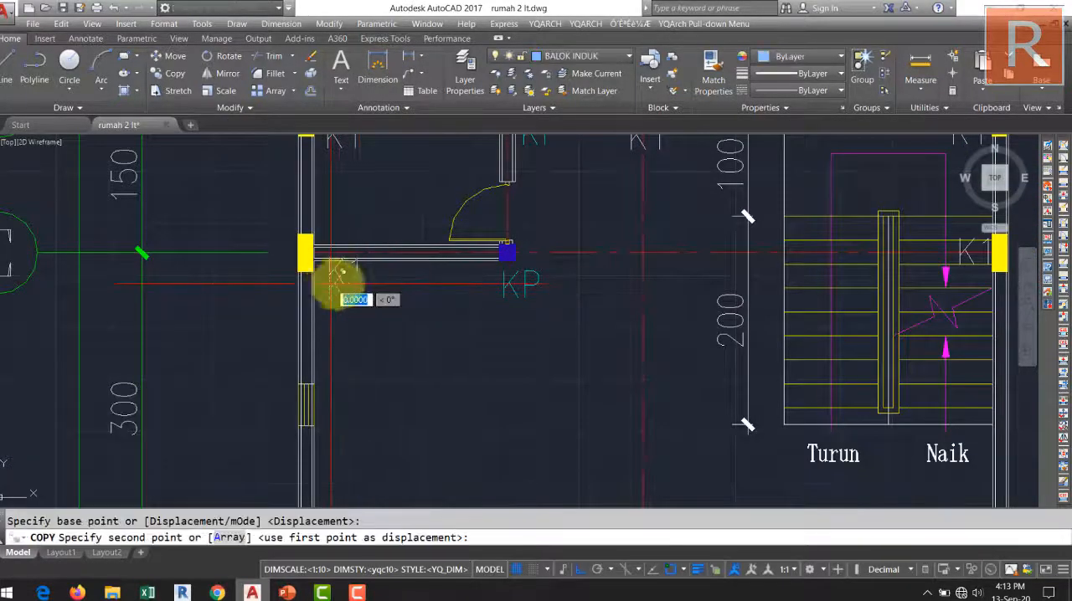
{"action": "scroll", "coordinate": [367, 334], "scroll_direction": "down", "scroll_amount": 5}
{"action": "middle_click_drag", "start_coordinate": [350, 449], "coordinate": [348, 514]}
{"action": "key", "text": "F8"}
{"action": "middle_click_drag", "start_coordinate": [516, 298], "coordinate": [214, 482]}
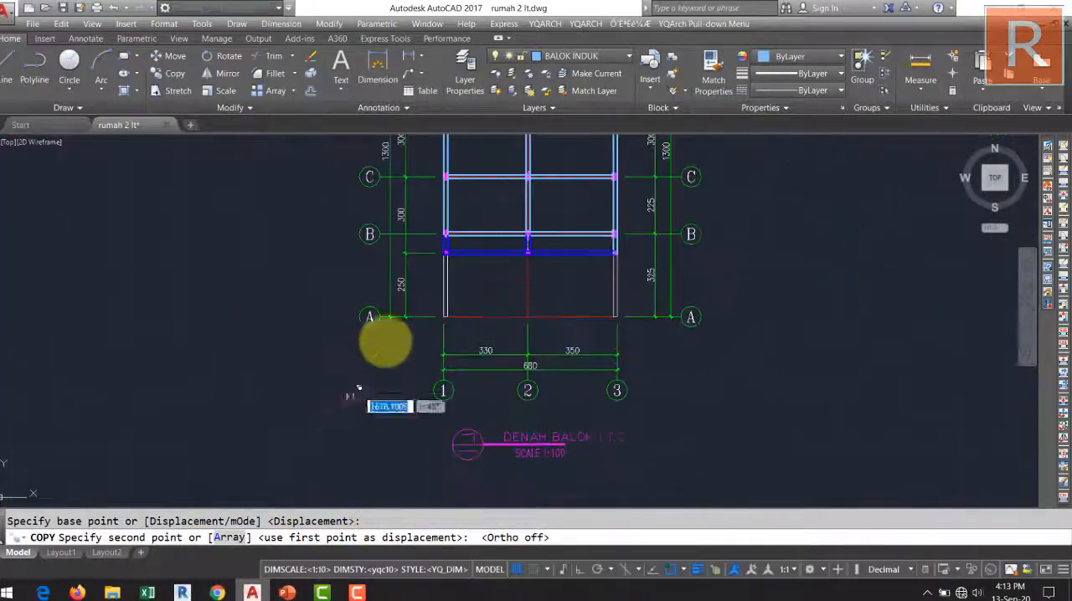
{"action": "middle_click_drag", "start_coordinate": [386, 328], "coordinate": [366, 511]}
{"action": "scroll", "coordinate": [401, 417], "scroll_direction": "up", "scroll_amount": 6}
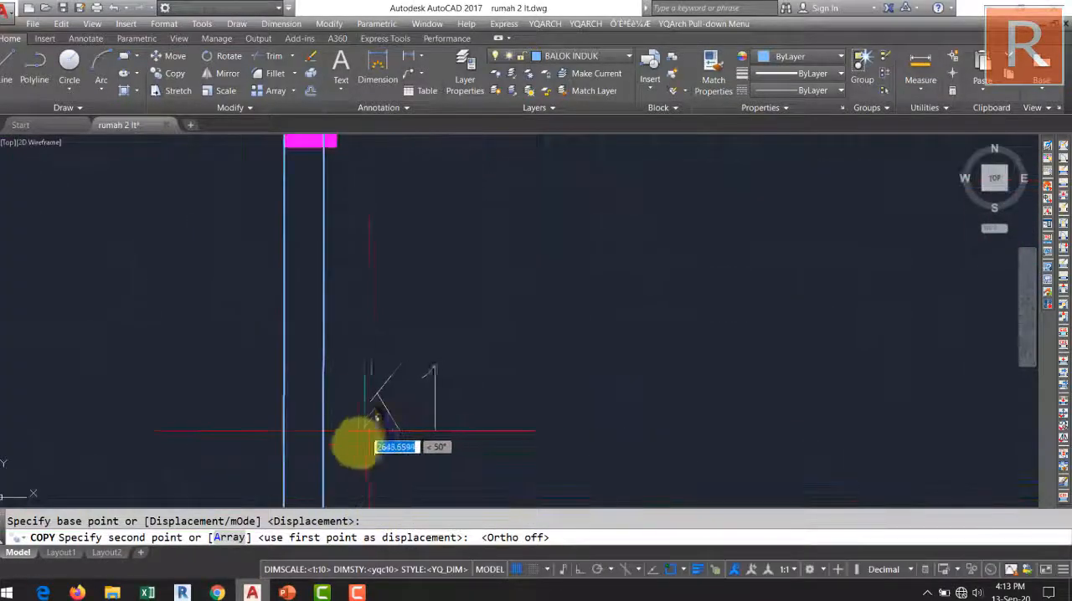
{"action": "scroll", "coordinate": [404, 374], "scroll_direction": "down", "scroll_amount": 3}
{"action": "left_click", "coordinate": [406, 374]}
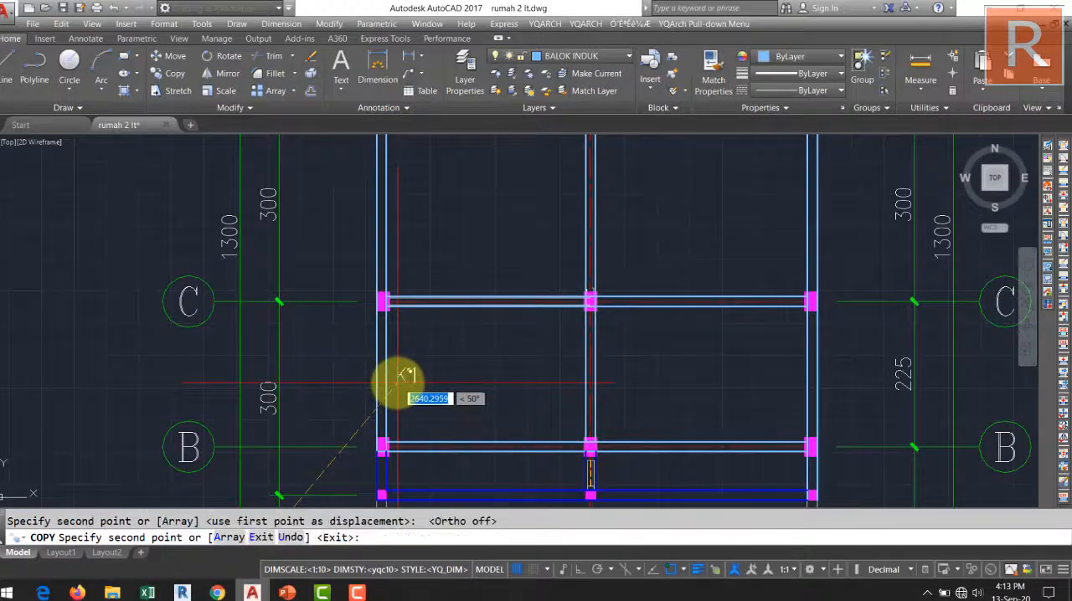
{"action": "key", "text": "Escape"}
Change the copied K1 label's text to B3.
{"action": "scroll", "coordinate": [403, 376], "scroll_direction": "up", "scroll_amount": 6}
{"action": "left_click", "coordinate": [410, 375]}
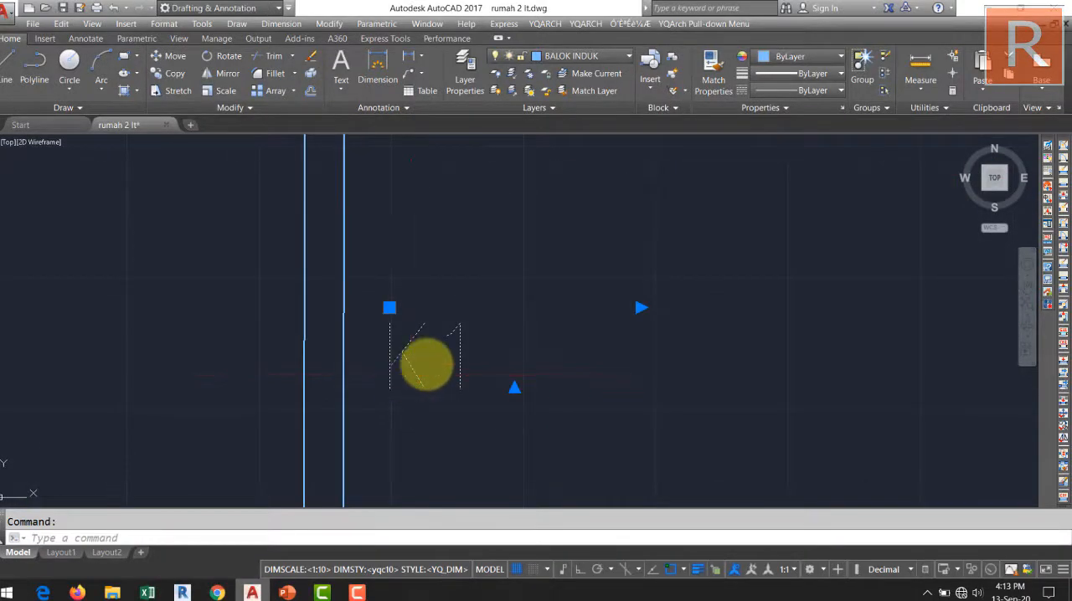
{"action": "double_click", "coordinate": [426, 383]}
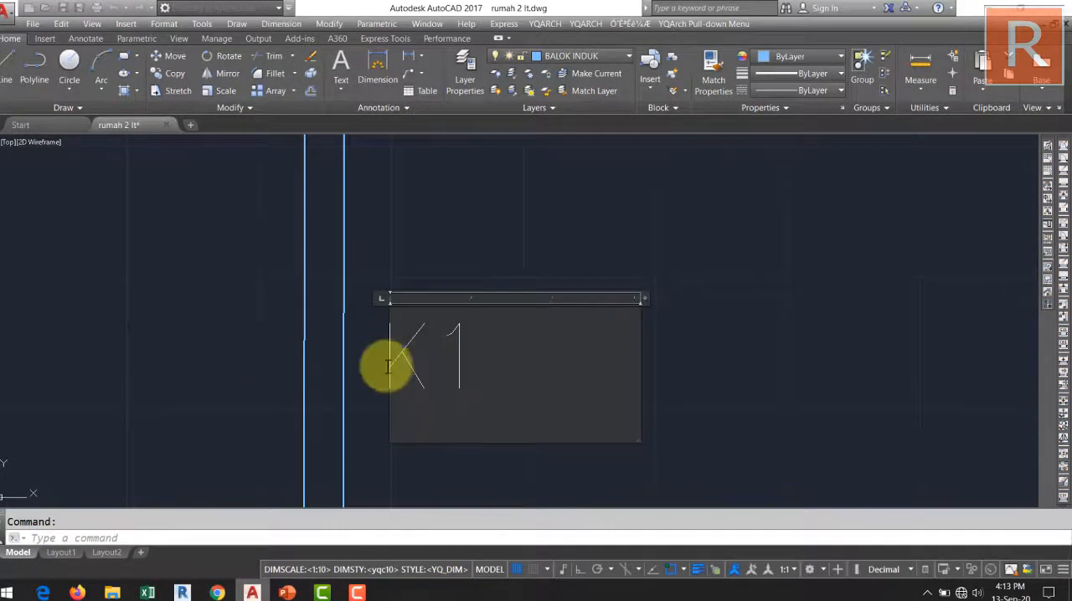
{"action": "left_click_drag", "start_coordinate": [387, 366], "coordinate": [405, 360]}
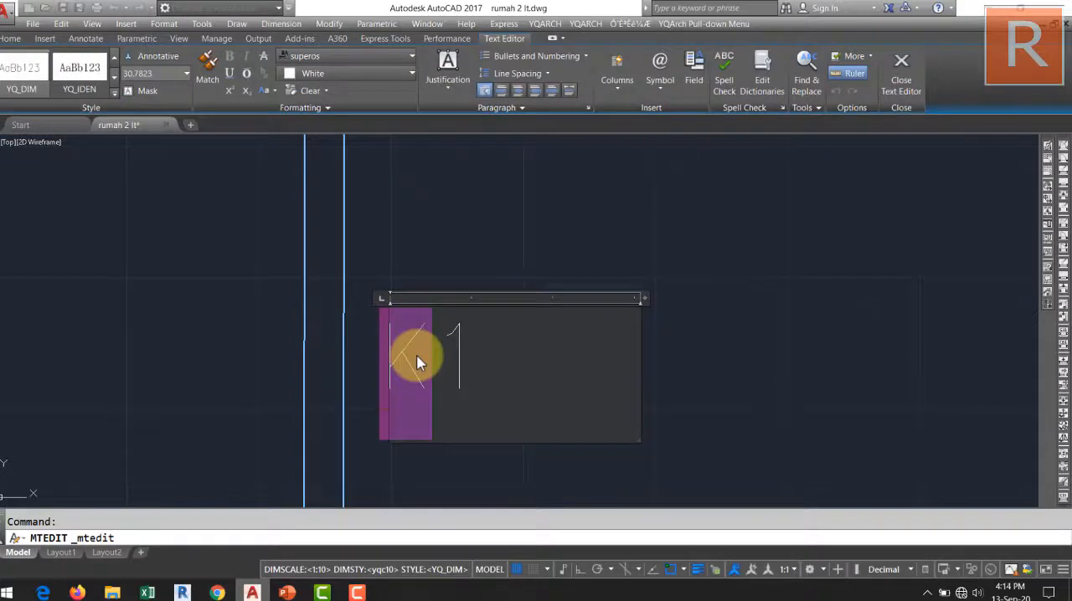
{"action": "type", "text": "B"}
{"action": "left_click_drag", "start_coordinate": [469, 354], "coordinate": [452, 362]}
{"action": "type", "text": "3"}
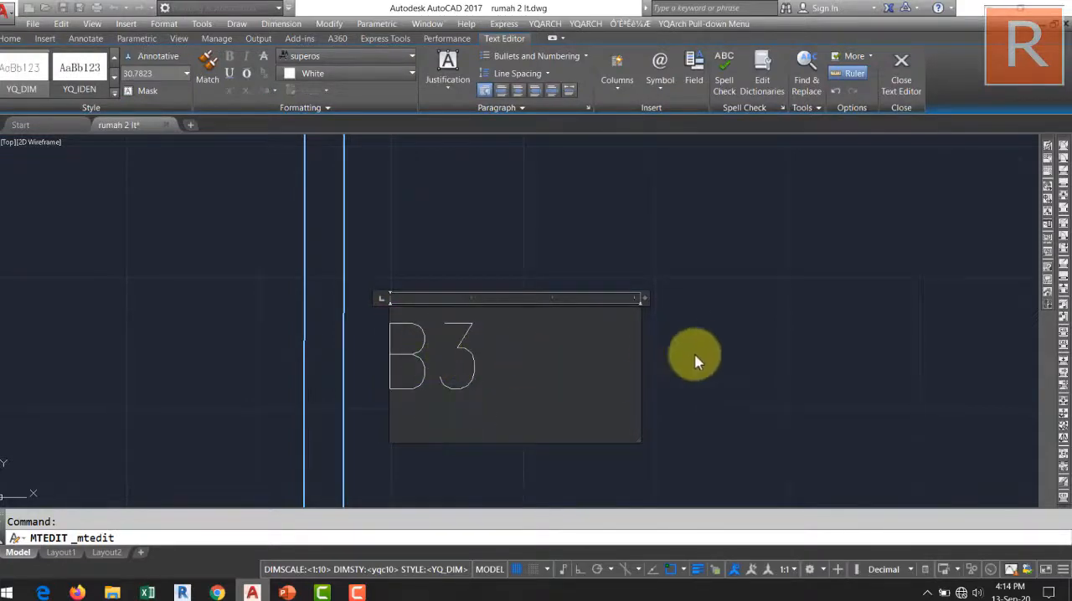
{"action": "left_click", "coordinate": [694, 358]}
Draw a circle centred on the B3 label so that it encloses the text.
{"action": "scroll", "coordinate": [586, 368], "scroll_direction": "down", "scroll_amount": 3}
{"action": "scroll", "coordinate": [551, 352], "scroll_direction": "up", "scroll_amount": 5}
{"action": "scroll", "coordinate": [551, 351], "scroll_direction": "down", "scroll_amount": 3}
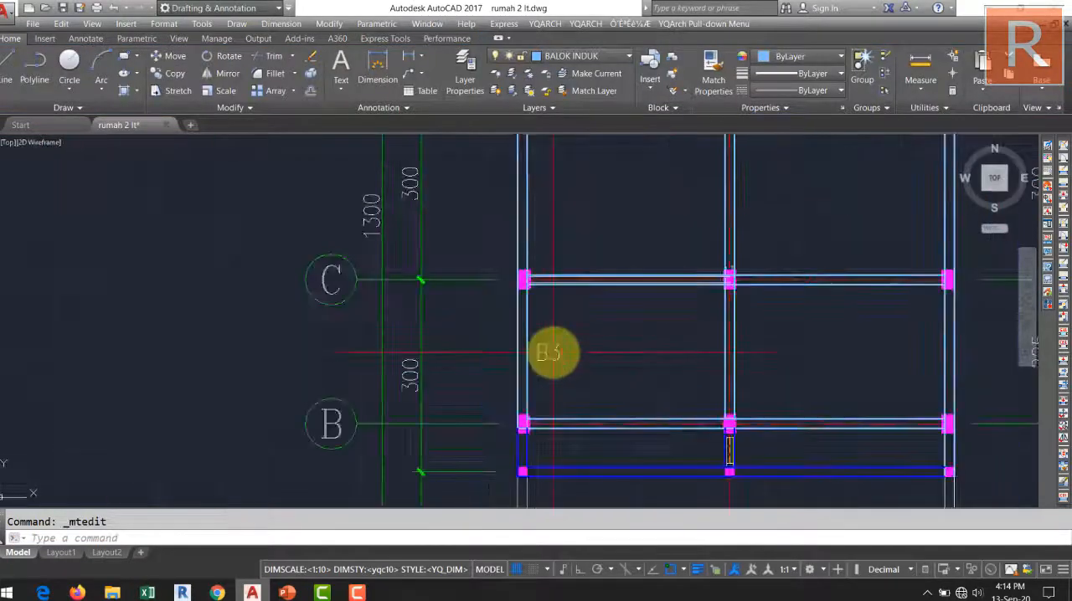
{"action": "key", "text": "Return"}
{"action": "scroll", "coordinate": [540, 354], "scroll_direction": "up", "scroll_amount": 5}
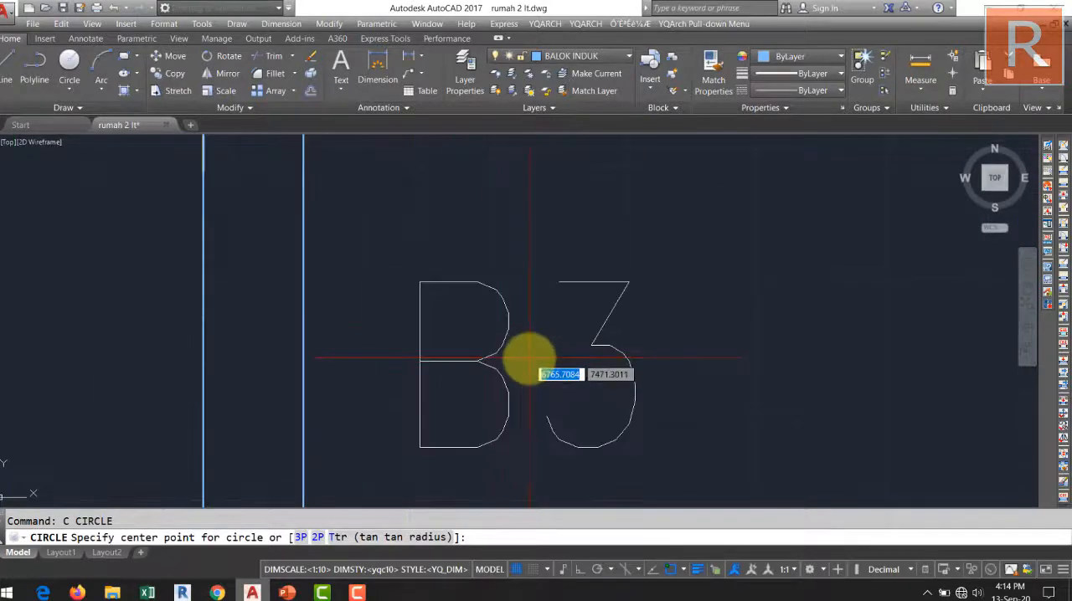
{"action": "left_click", "coordinate": [529, 360]}
{"action": "left_click", "coordinate": [525, 201]}
{"action": "scroll", "coordinate": [694, 287], "scroll_direction": "down", "scroll_amount": 5}
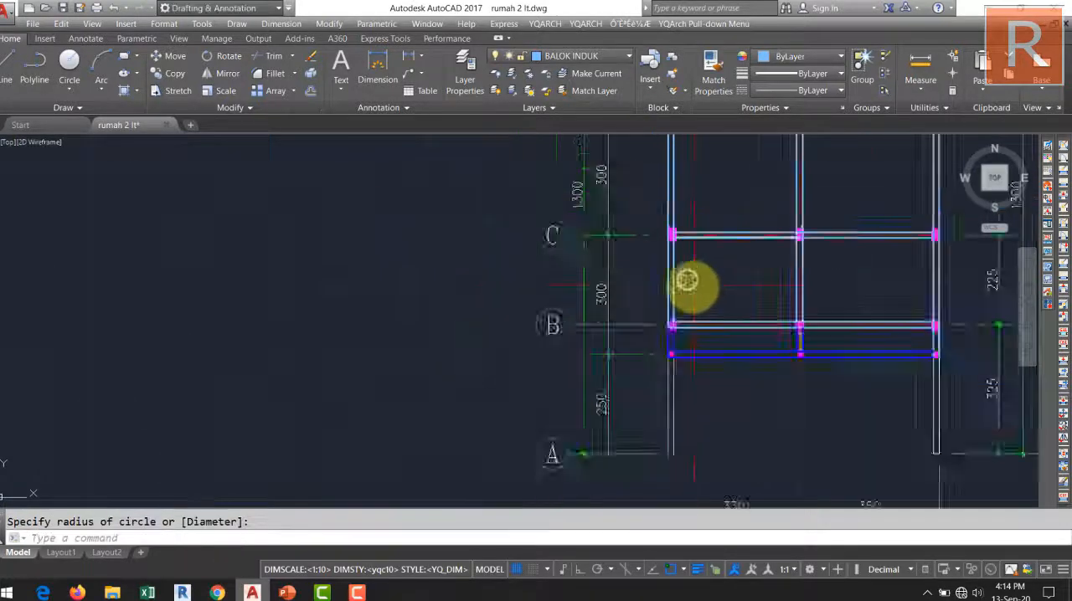
{"action": "scroll", "coordinate": [443, 386], "scroll_direction": "up", "scroll_amount": 4}
{"action": "scroll", "coordinate": [444, 387], "scroll_direction": "up", "scroll_amount": 6}
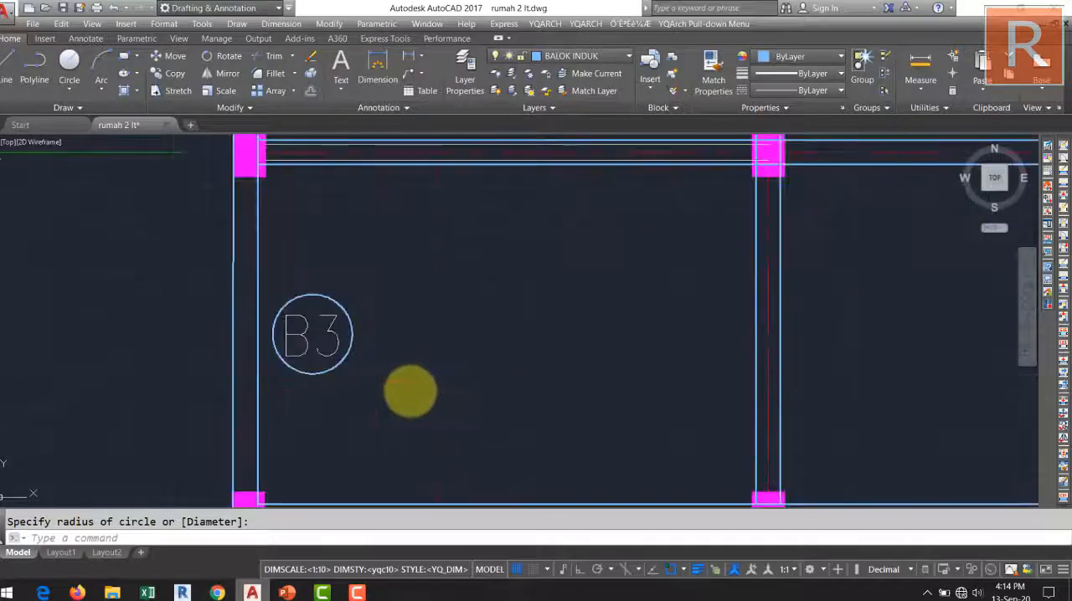
Match the circle's properties to those of the B3 text.
{"action": "left_click", "coordinate": [408, 388]}
{"action": "left_click", "coordinate": [392, 361]}
{"action": "middle_click_drag", "start_coordinate": [377, 354], "coordinate": [441, 369]}
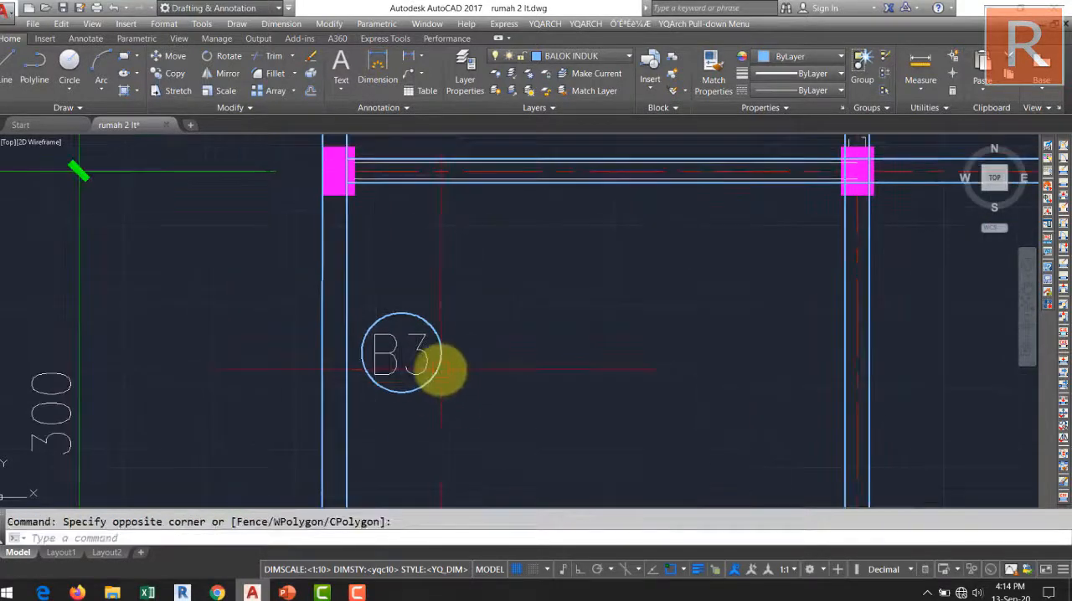
{"action": "middle_click_drag", "start_coordinate": [494, 389], "coordinate": [506, 393]}
{"action": "key", "text": "Escape"}
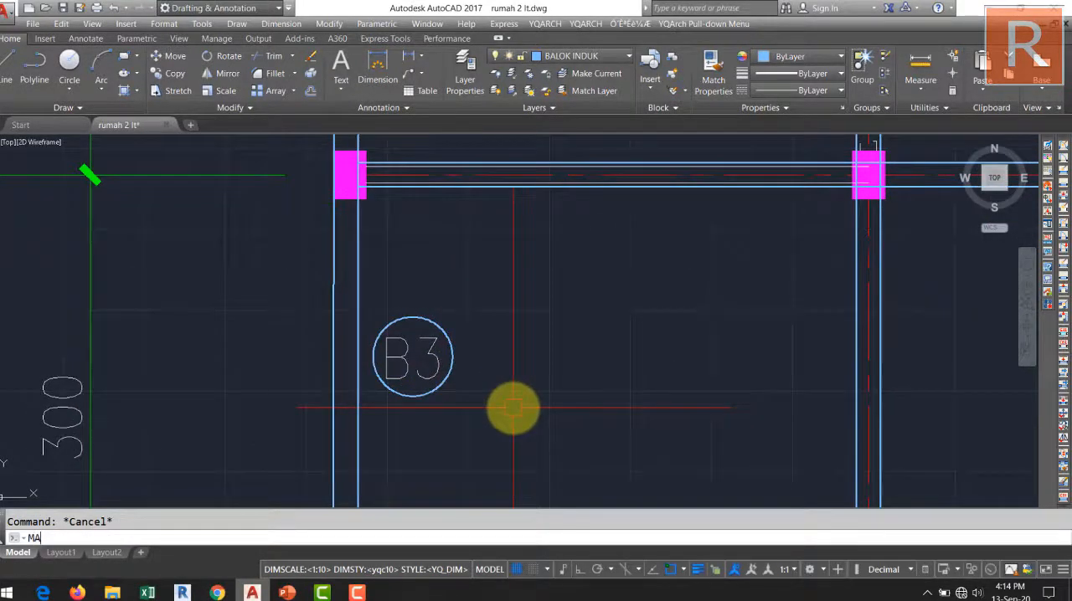
{"action": "left_click", "coordinate": [429, 362]}
{"action": "scroll", "coordinate": [483, 366], "scroll_direction": "down", "scroll_amount": 5}
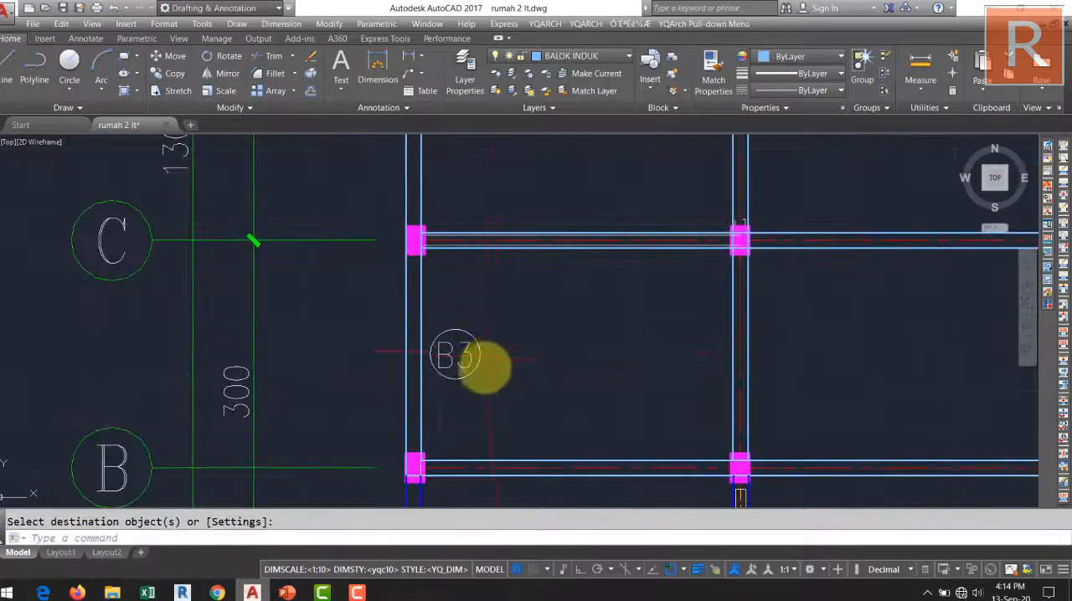
{"action": "scroll", "coordinate": [498, 338], "scroll_direction": "up", "scroll_amount": 5}
{"action": "left_click", "coordinate": [510, 359]}
{"action": "left_click", "coordinate": [443, 270]}
{"action": "scroll", "coordinate": [465, 312], "scroll_direction": "down", "scroll_amount": 5}
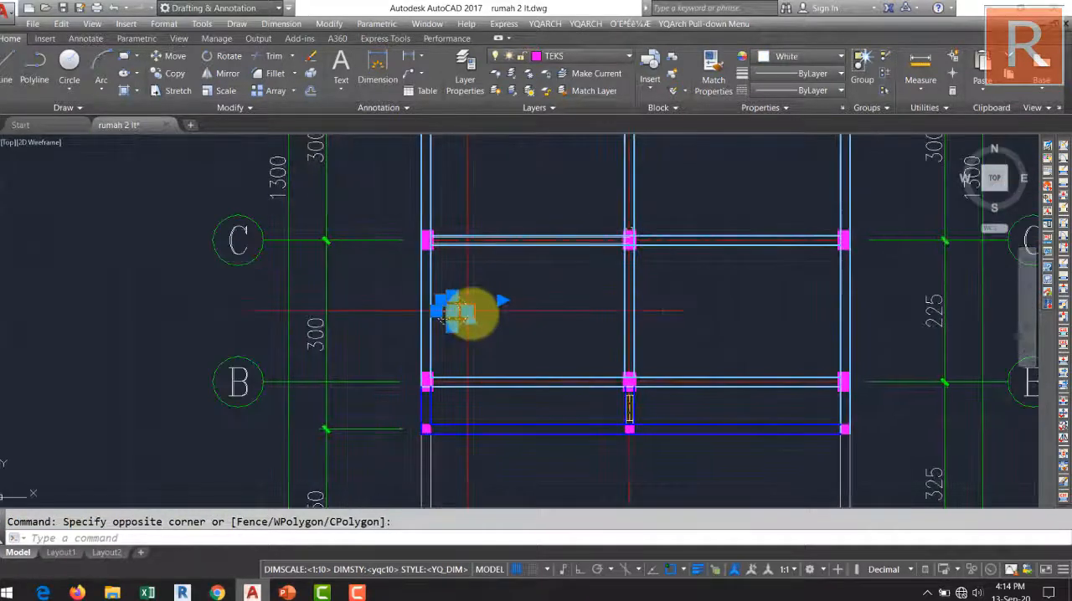
{"action": "scroll", "coordinate": [481, 309], "scroll_direction": "up", "scroll_amount": 5}
{"action": "middle_click_drag", "start_coordinate": [481, 309], "coordinate": [530, 323]}
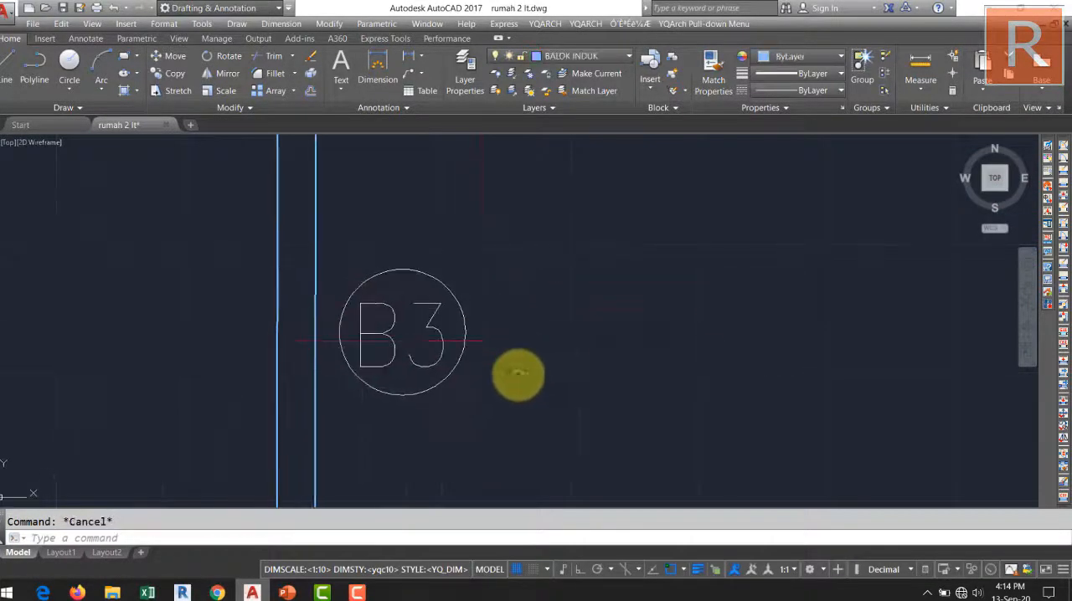
Copy the circled B3 tag beside the grid line C, B and 2 beams within the bay between grid lines 1 and 2.
{"action": "left_click", "coordinate": [519, 374]}
{"action": "left_click", "coordinate": [434, 286]}
{"action": "key", "text": "Return"}
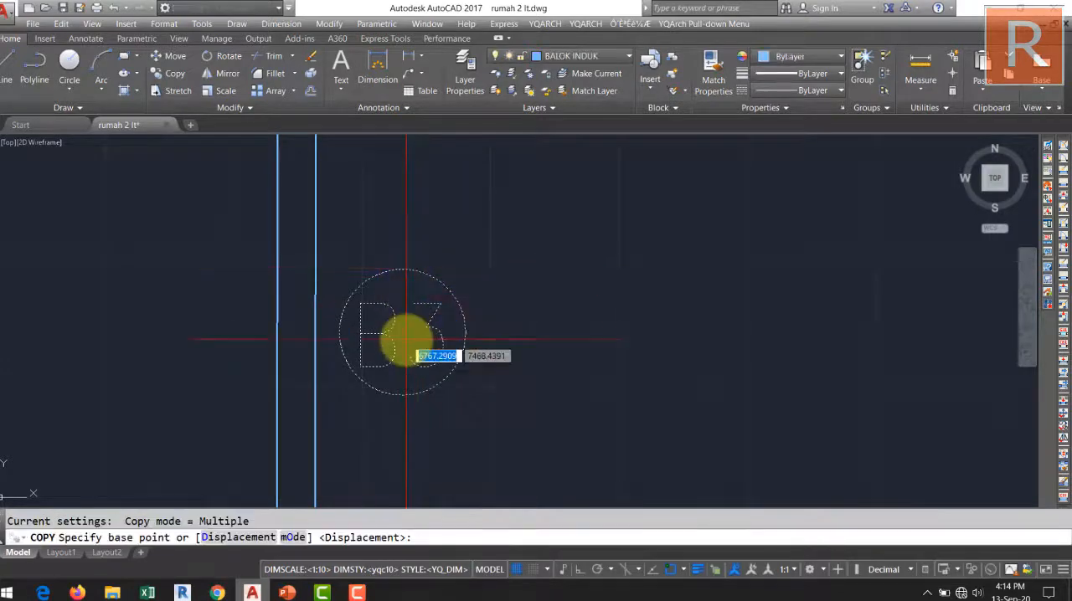
{"action": "left_click", "coordinate": [403, 334]}
{"action": "scroll", "coordinate": [424, 335], "scroll_direction": "down", "scroll_amount": 6}
{"action": "scroll", "coordinate": [427, 350], "scroll_direction": "up", "scroll_amount": 2}
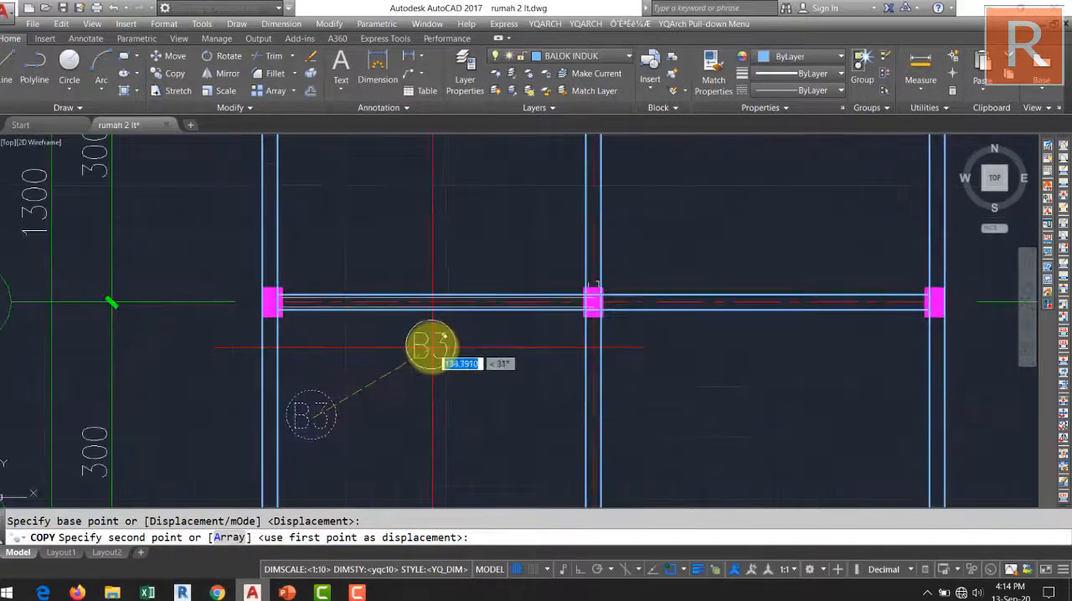
{"action": "left_click", "coordinate": [432, 346]}
{"action": "middle_click_drag", "start_coordinate": [433, 375], "coordinate": [427, 224]}
{"action": "left_click", "coordinate": [418, 340]}
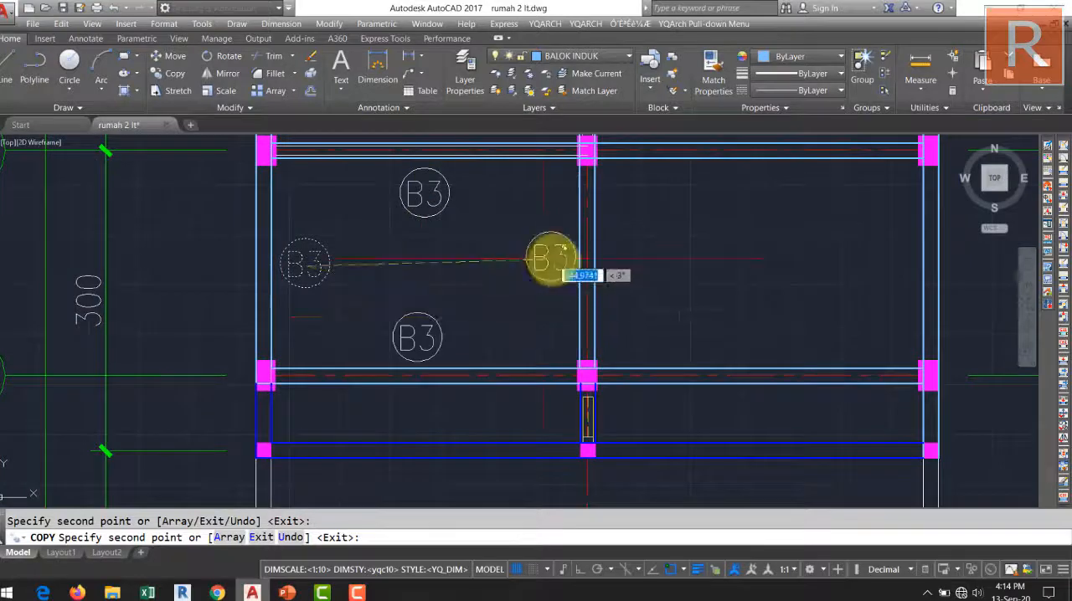
{"action": "left_click", "coordinate": [544, 259]}
Place more B3 tag copies beside the grid line C, B and 3 beams within the bay between grid lines 2 and 3.
{"action": "scroll", "coordinate": [545, 282], "scroll_direction": "down", "scroll_amount": 4}
{"action": "scroll", "coordinate": [452, 310], "scroll_direction": "up", "scroll_amount": 4}
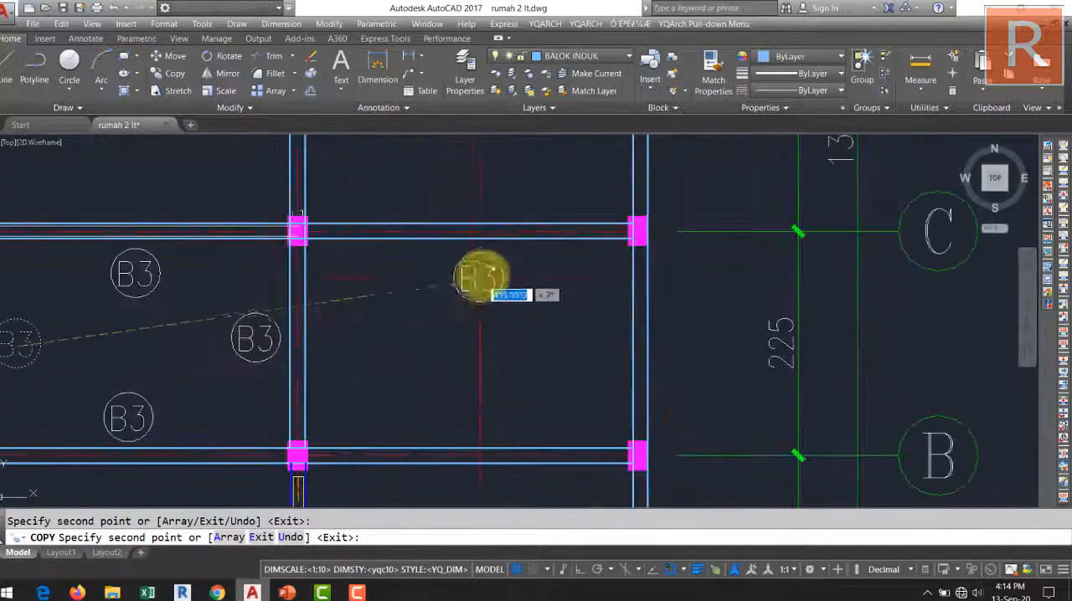
{"action": "left_click", "coordinate": [480, 272]}
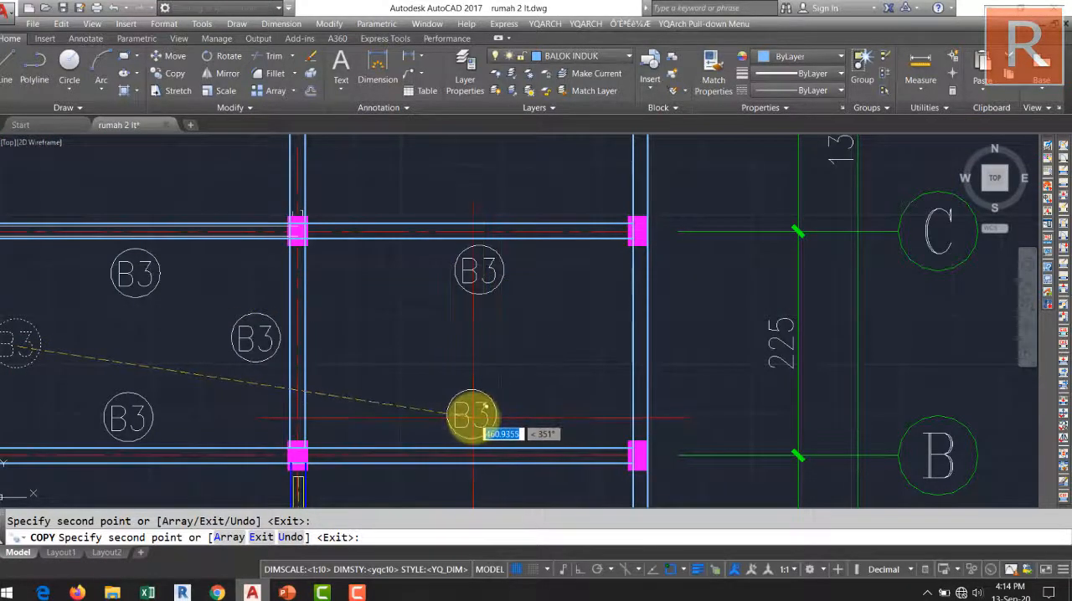
{"action": "left_click", "coordinate": [478, 416]}
{"action": "left_click", "coordinate": [599, 339]}
Place B3 tag copies beside the grid line 3, 2 and D beams in the bay between grid lines C–D and 2–3.
{"action": "middle_click_drag", "start_coordinate": [536, 362], "coordinate": [509, 501]}
{"action": "middle_click_drag", "start_coordinate": [536, 248], "coordinate": [531, 426]}
{"action": "middle_click_drag", "start_coordinate": [560, 373], "coordinate": [585, 281]}
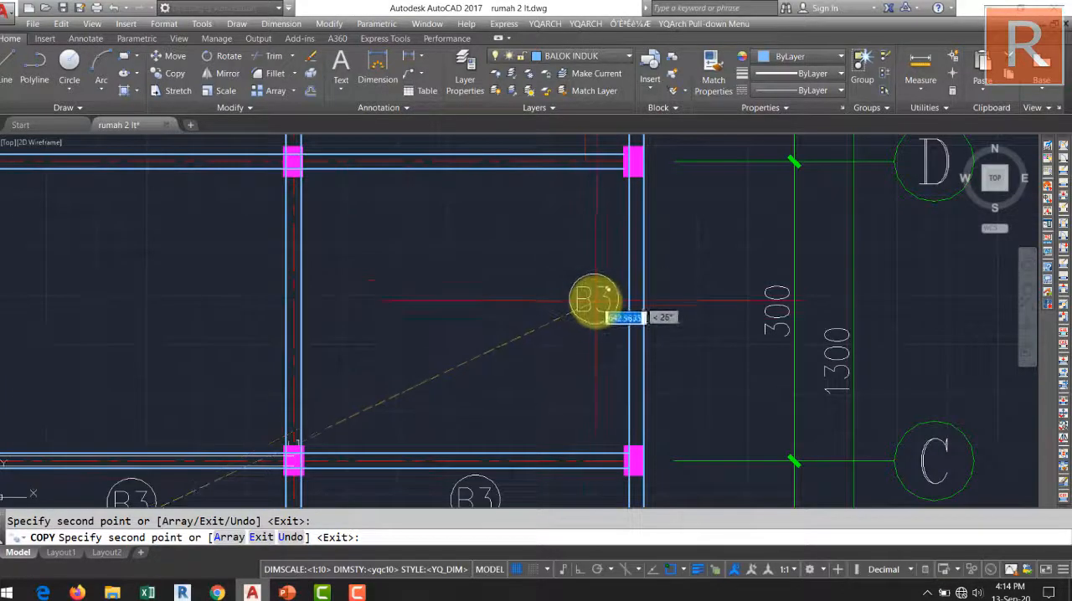
{"action": "left_click", "coordinate": [596, 304]}
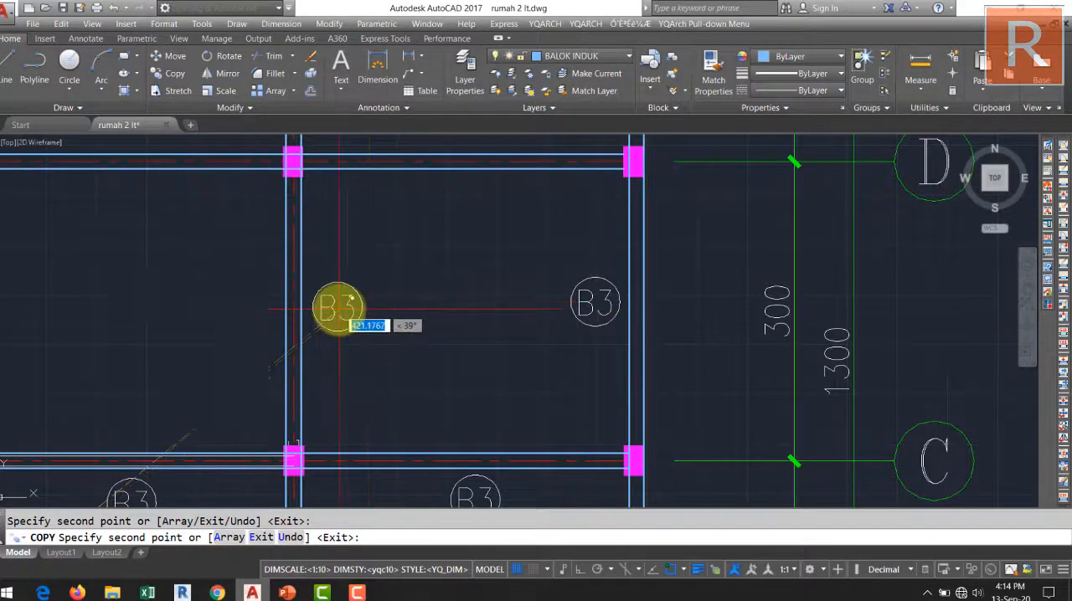
{"action": "left_click", "coordinate": [338, 308]}
{"action": "left_click", "coordinate": [467, 205]}
Place B3 tags beside the grid line D and 1 beams between grid lines 1 and 2, and beside the grid line 1 and 2 beams between D and E.
{"action": "middle_click_drag", "start_coordinate": [422, 258], "coordinate": [846, 265]}
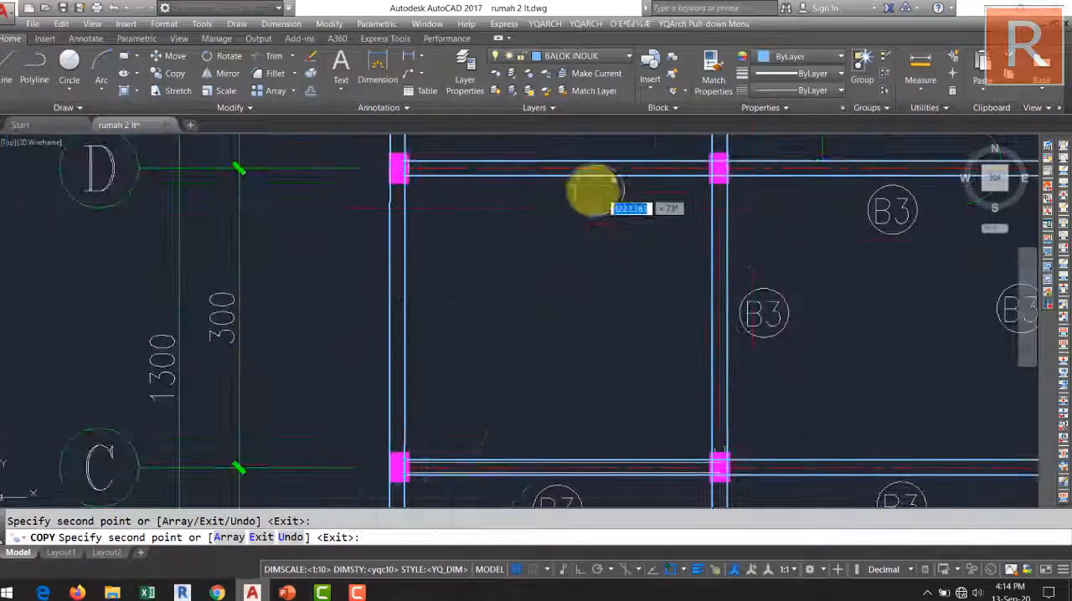
{"action": "left_click", "coordinate": [556, 209]}
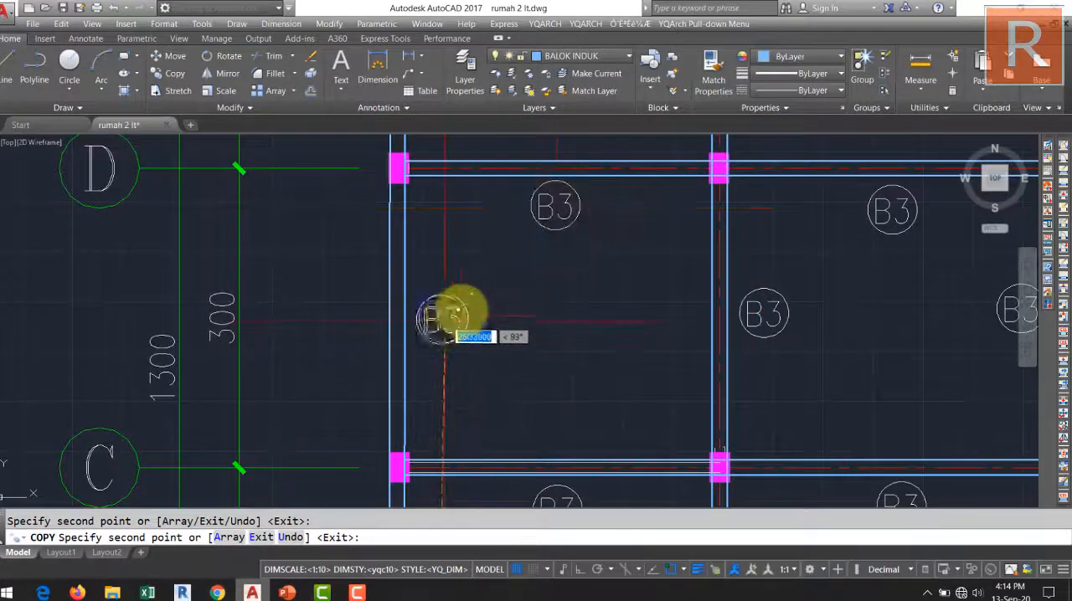
{"action": "scroll", "coordinate": [458, 311], "scroll_direction": "down", "scroll_amount": 4}
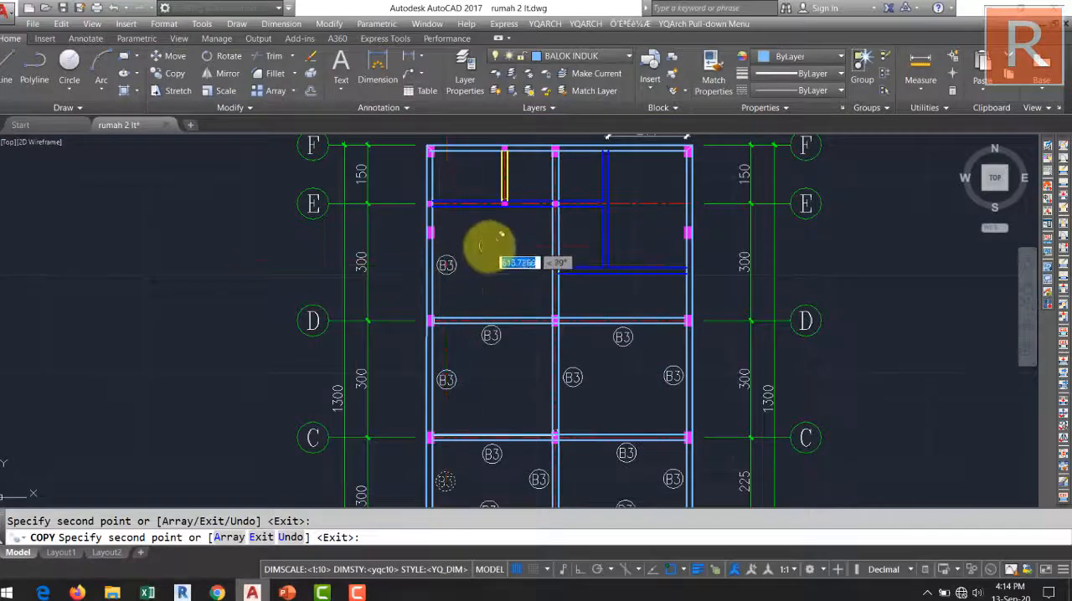
{"action": "scroll", "coordinate": [503, 243], "scroll_direction": "up", "scroll_amount": 2}
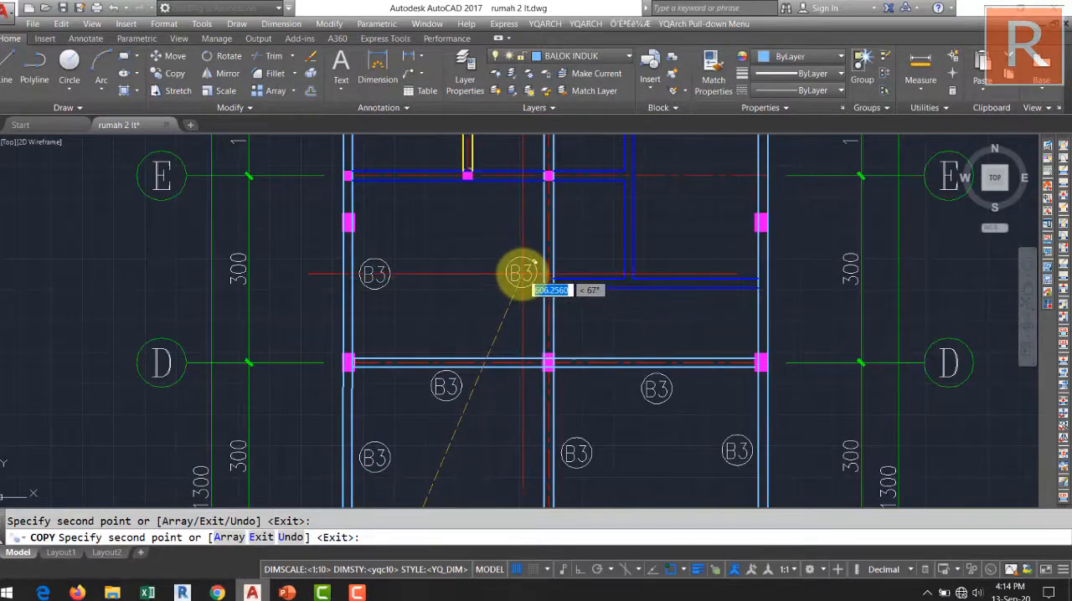
{"action": "scroll", "coordinate": [444, 285], "scroll_direction": "down", "scroll_amount": 1}
{"action": "scroll", "coordinate": [407, 295], "scroll_direction": "up", "scroll_amount": 4}
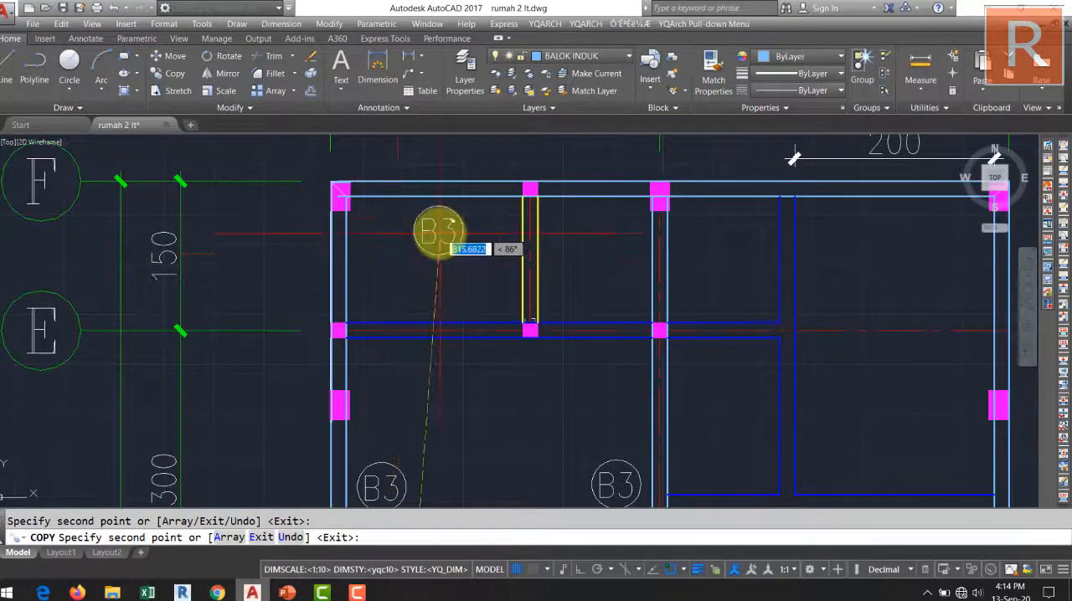
Place three B3 tags along the grid line F beam and one beside the grid line 3 beam just below E, ending the copying.
{"action": "left_click", "coordinate": [437, 232]}
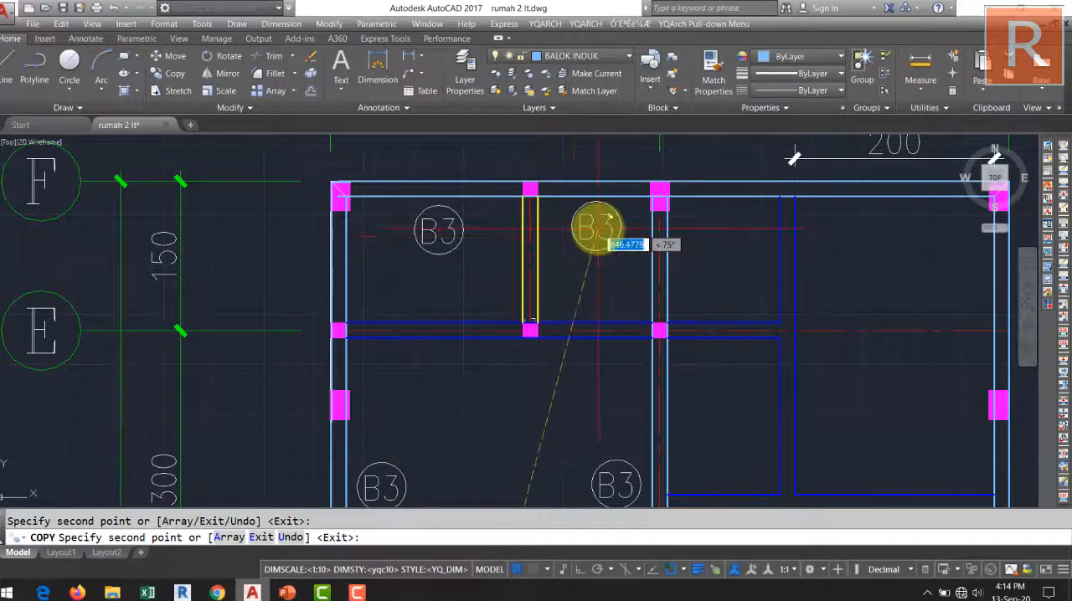
{"action": "middle_click_drag", "start_coordinate": [601, 238], "coordinate": [277, 258]}
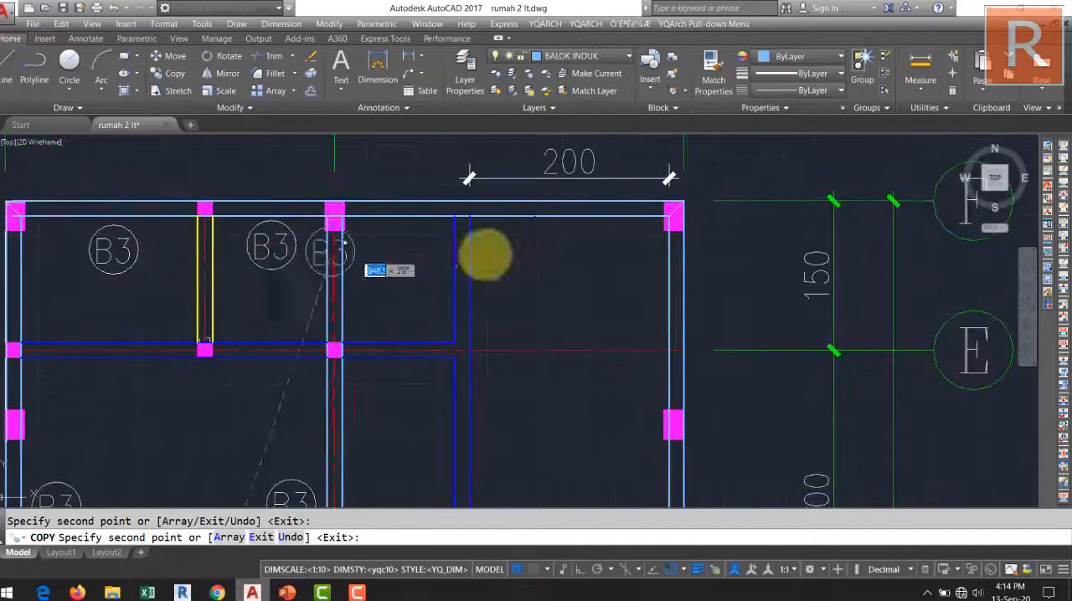
{"action": "left_click", "coordinate": [546, 249]}
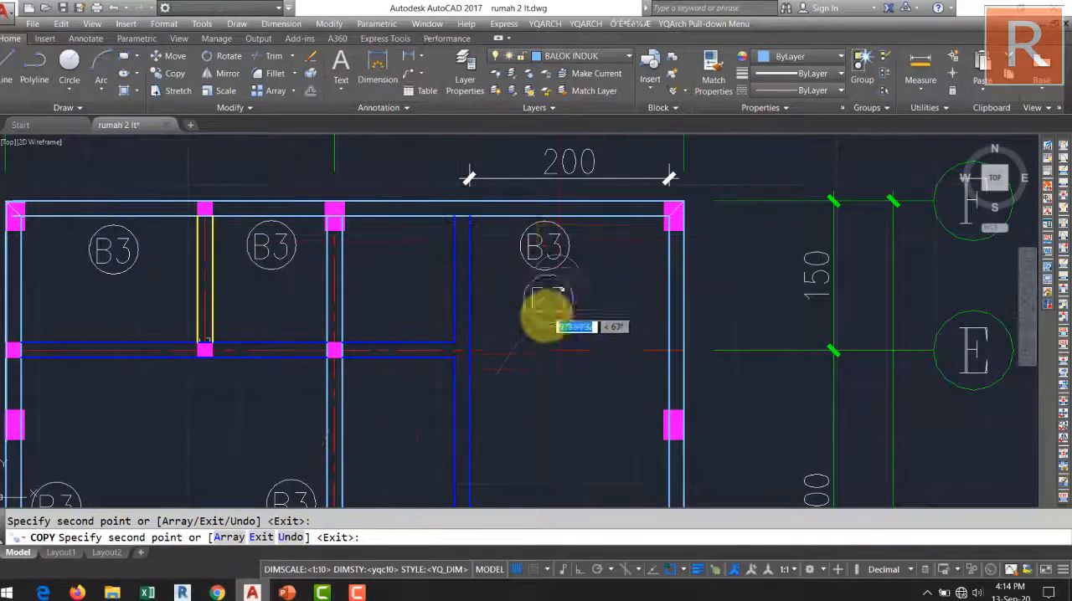
{"action": "middle_click_drag", "start_coordinate": [615, 380], "coordinate": [578, 264]}
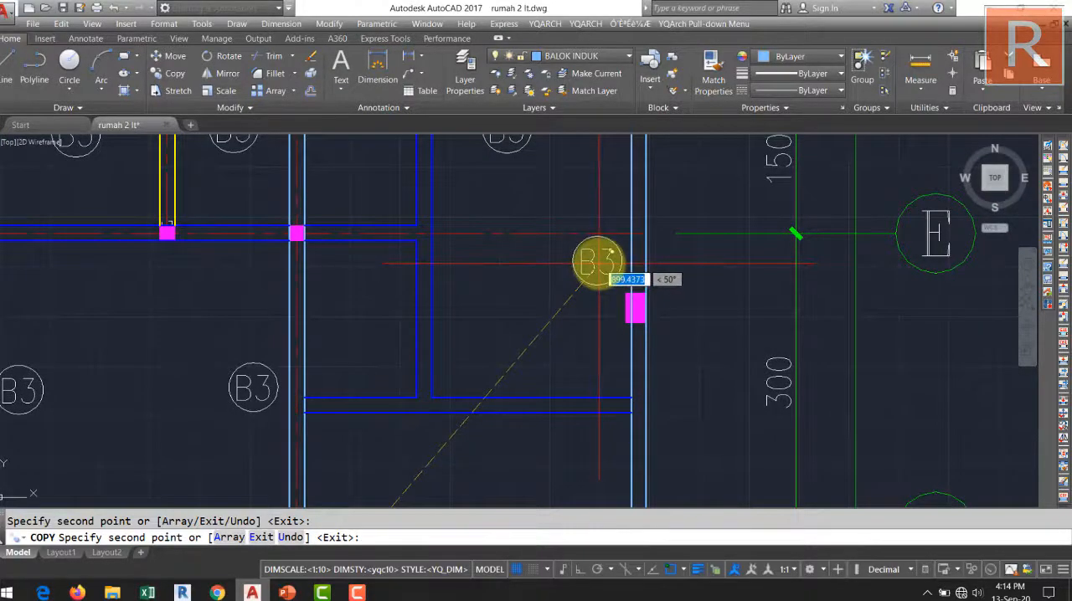
{"action": "scroll", "coordinate": [597, 262], "scroll_direction": "down", "scroll_amount": 6}
{"action": "scroll", "coordinate": [531, 266], "scroll_direction": "up", "scroll_amount": 4}
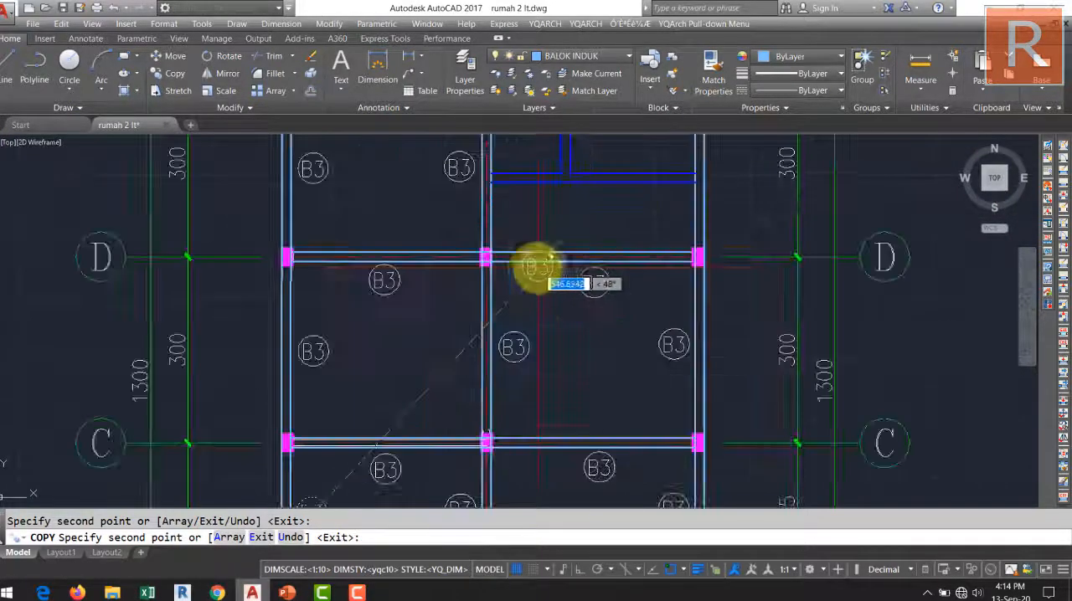
{"action": "key", "text": "Return"}
Copy the B3 tag beside grid line 1 to just below the grid line E beam between grid lines 1 and 2.
{"action": "middle_click_drag", "start_coordinate": [432, 238], "coordinate": [543, 393]}
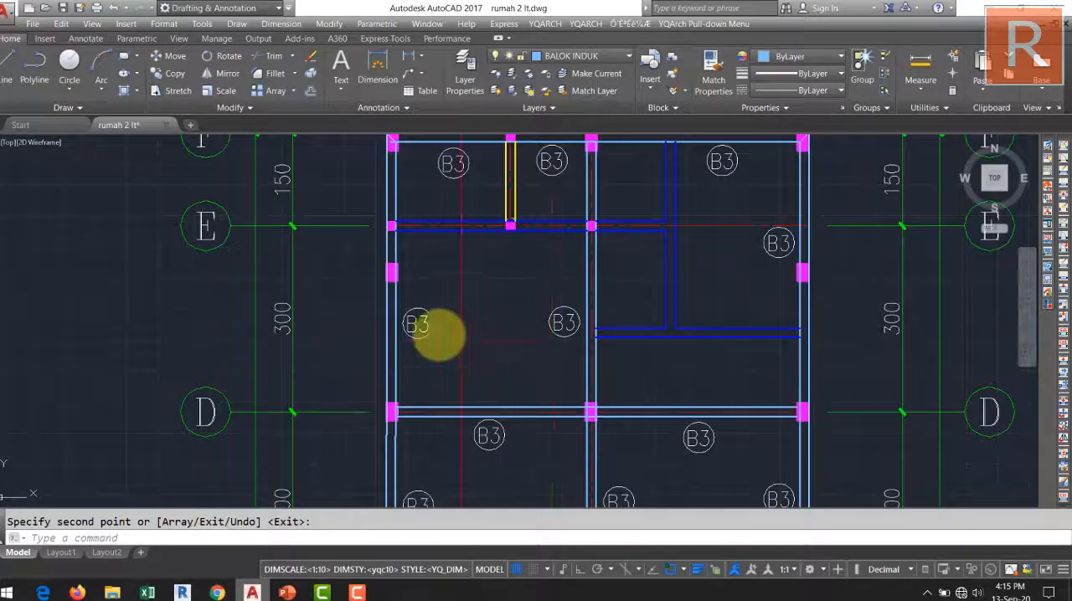
{"action": "scroll", "coordinate": [418, 323], "scroll_direction": "up", "scroll_amount": 4}
{"action": "left_click", "coordinate": [466, 378]}
{"action": "left_click", "coordinate": [414, 298]}
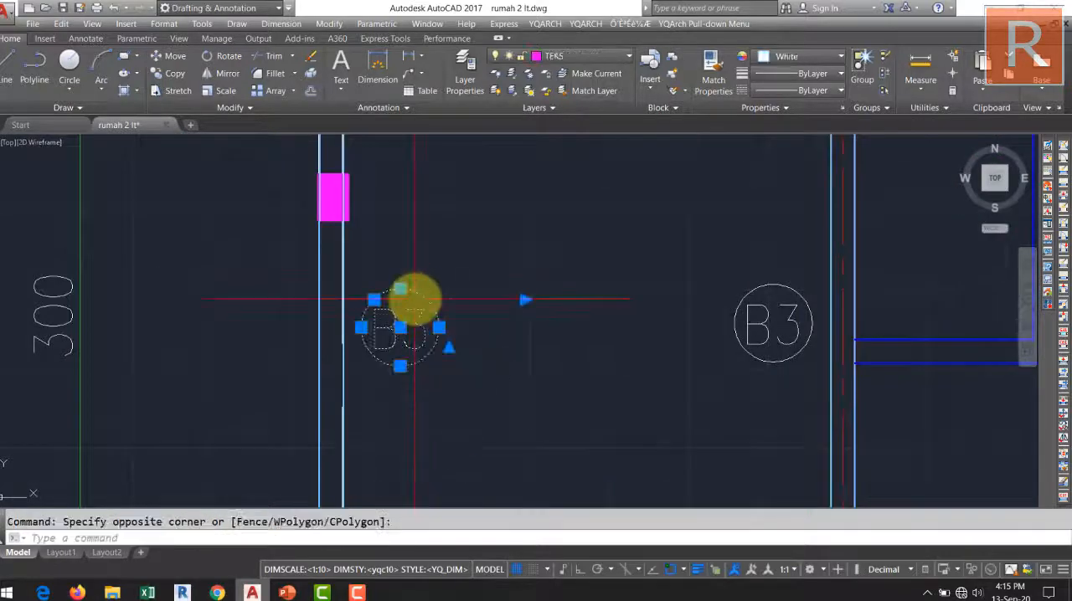
{"action": "key", "text": "Return"}
{"action": "left_click", "coordinate": [402, 326]}
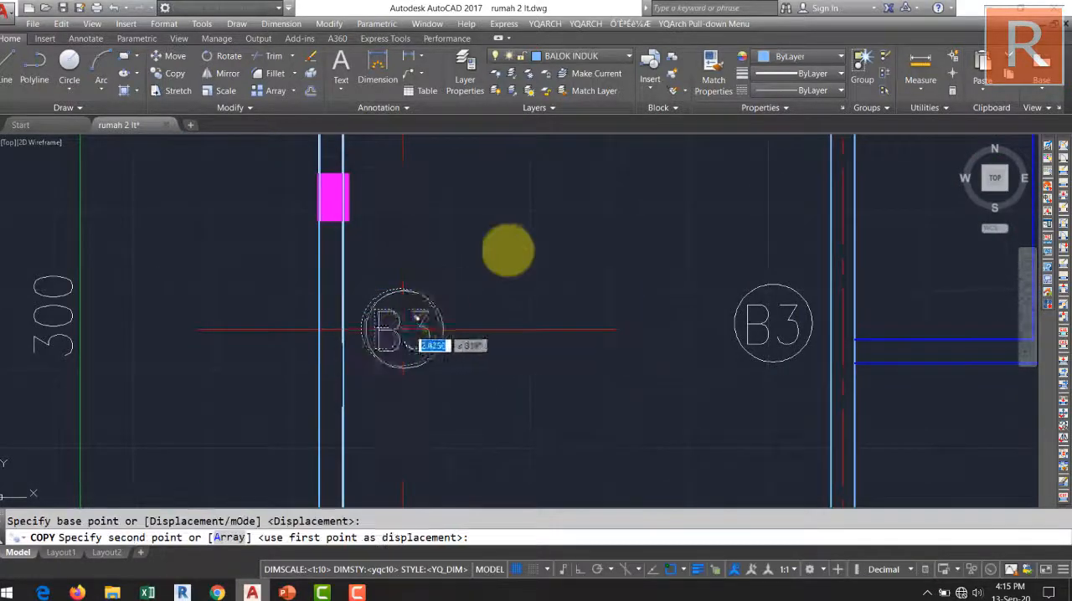
{"action": "scroll", "coordinate": [489, 411], "scroll_direction": "down", "scroll_amount": 2}
{"action": "scroll", "coordinate": [502, 381], "scroll_direction": "up", "scroll_amount": 2}
{"action": "left_click", "coordinate": [533, 365]}
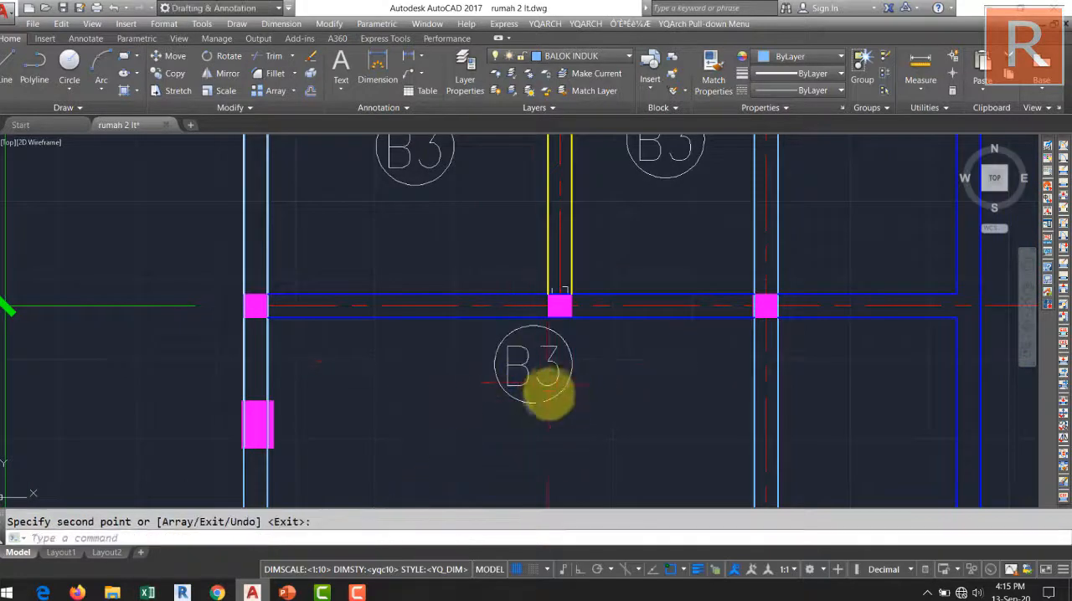
Remove the circle from the tag below the grid line E beam and change its text to B2.
{"action": "double_click", "coordinate": [542, 368]}
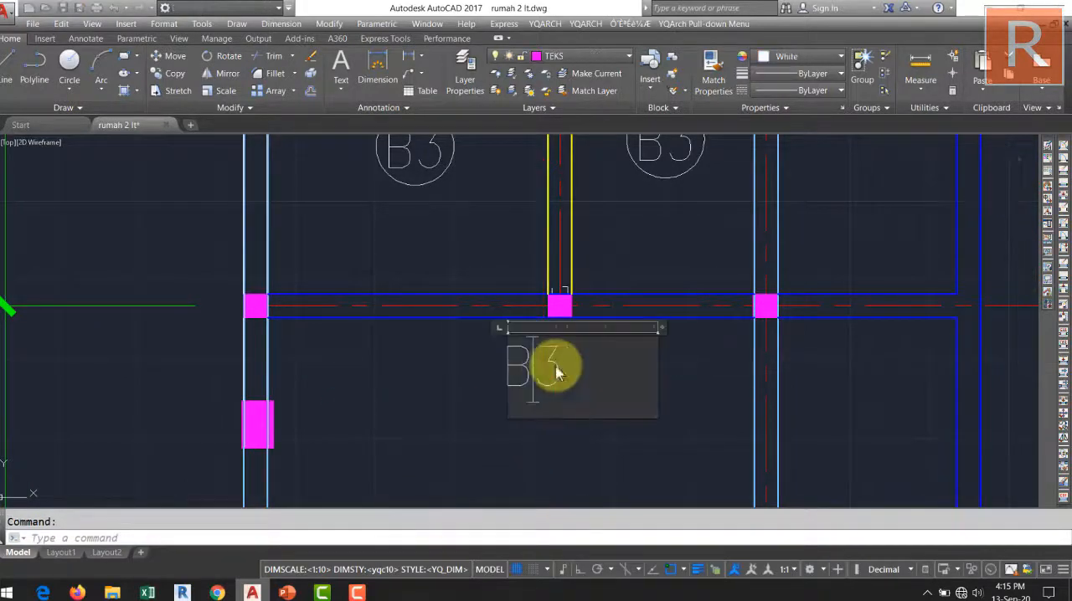
{"action": "left_click_drag", "start_coordinate": [535, 365], "coordinate": [561, 364]}
{"action": "type", "text": "2"}
{"action": "key", "text": "ctrl+Return"}
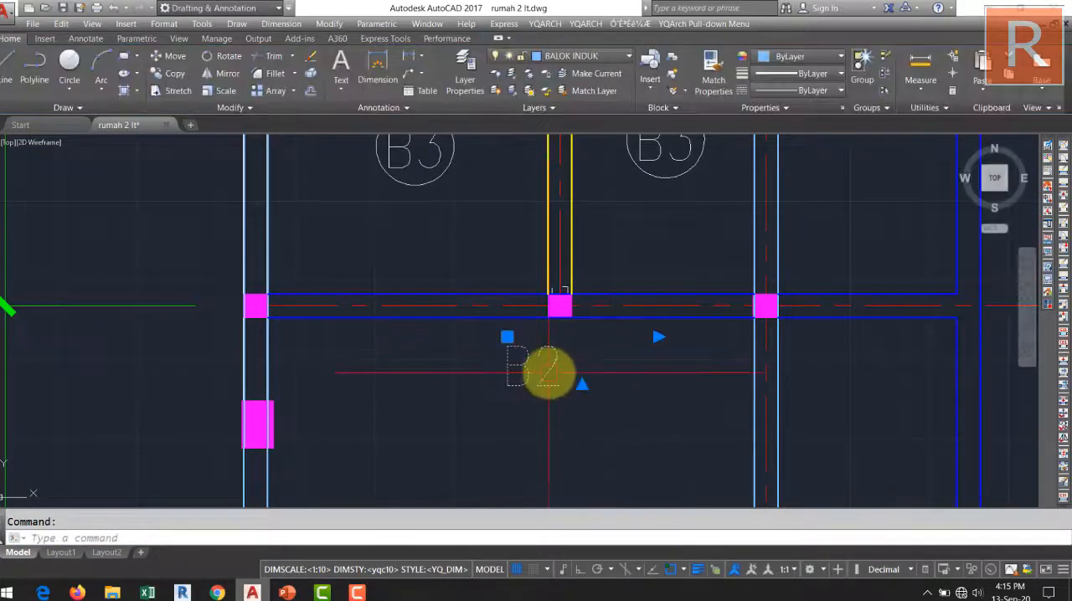
Copy the B2 label below the continuation of the grid line E beam past grid line 2.
{"action": "type", "text": "CO"}
{"action": "key", "text": "Return"}
{"action": "left_click", "coordinate": [507, 386]}
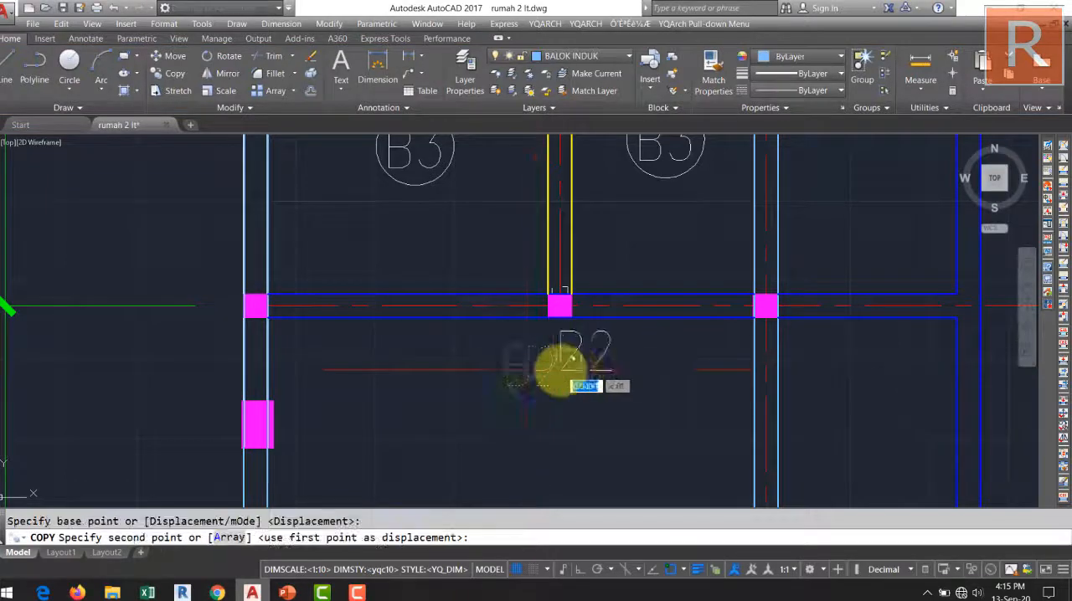
{"action": "middle_click_drag", "start_coordinate": [662, 357], "coordinate": [418, 391]}
{"action": "left_click", "coordinate": [616, 409]}
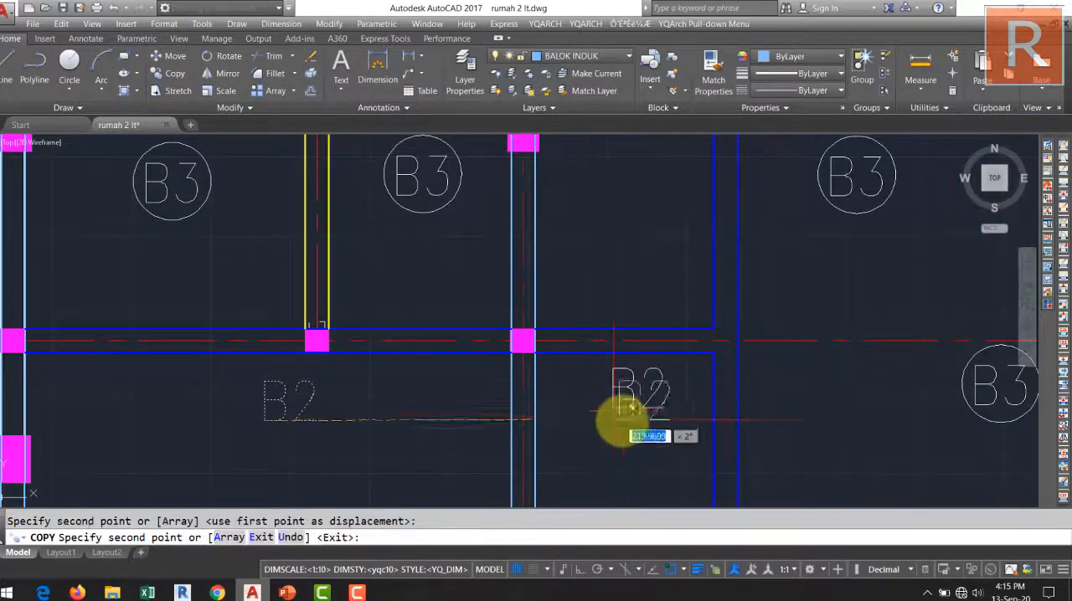
{"action": "scroll", "coordinate": [426, 358], "scroll_direction": "down", "scroll_amount": 5}
{"action": "middle_click_drag", "start_coordinate": [455, 393], "coordinate": [461, 384]}
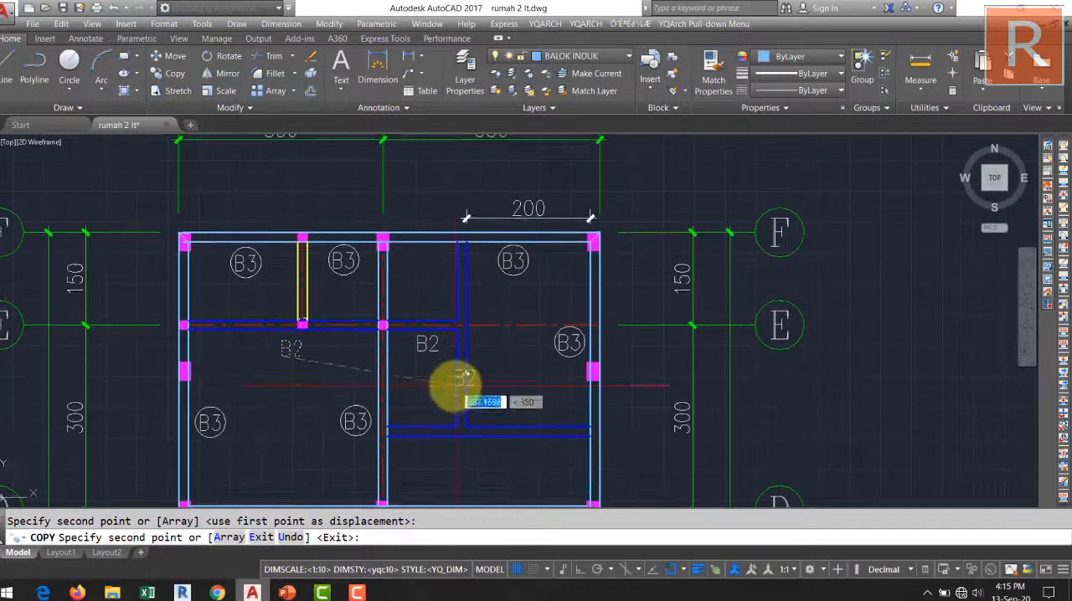
{"action": "key", "text": "Escape"}
Move the copied B2 label slightly down, level with the first B2 label.
{"action": "scroll", "coordinate": [430, 351], "scroll_direction": "up", "scroll_amount": 5}
{"action": "left_click", "coordinate": [429, 352]}
{"action": "middle_click_drag", "start_coordinate": [428, 352], "coordinate": [502, 325]}
{"action": "type", "text": "M"}
{"action": "key", "text": "Return"}
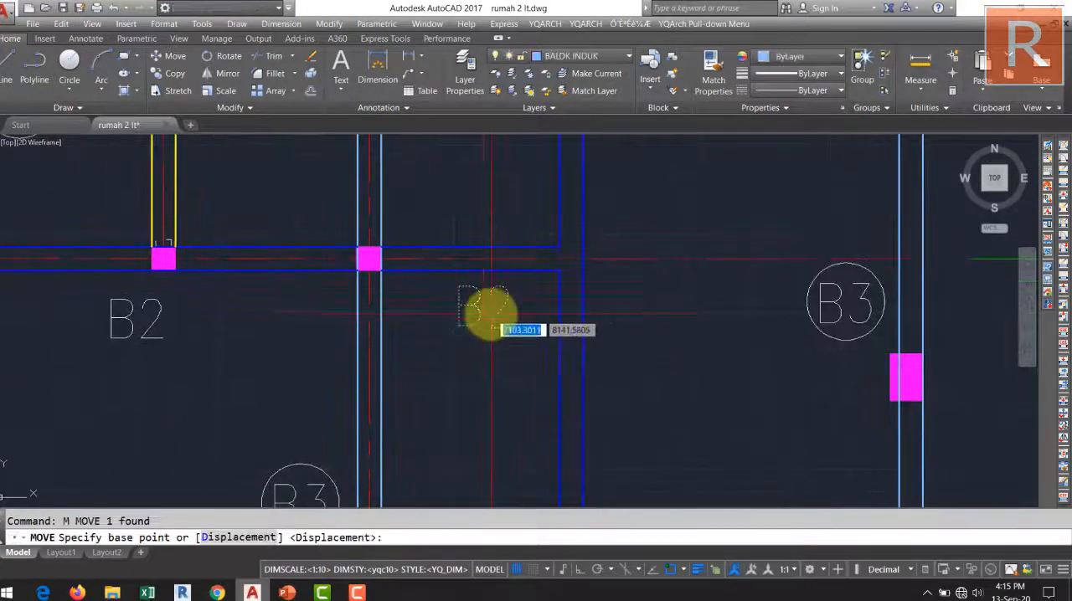
{"action": "left_click", "coordinate": [460, 328]}
{"action": "key", "text": "Escape"}
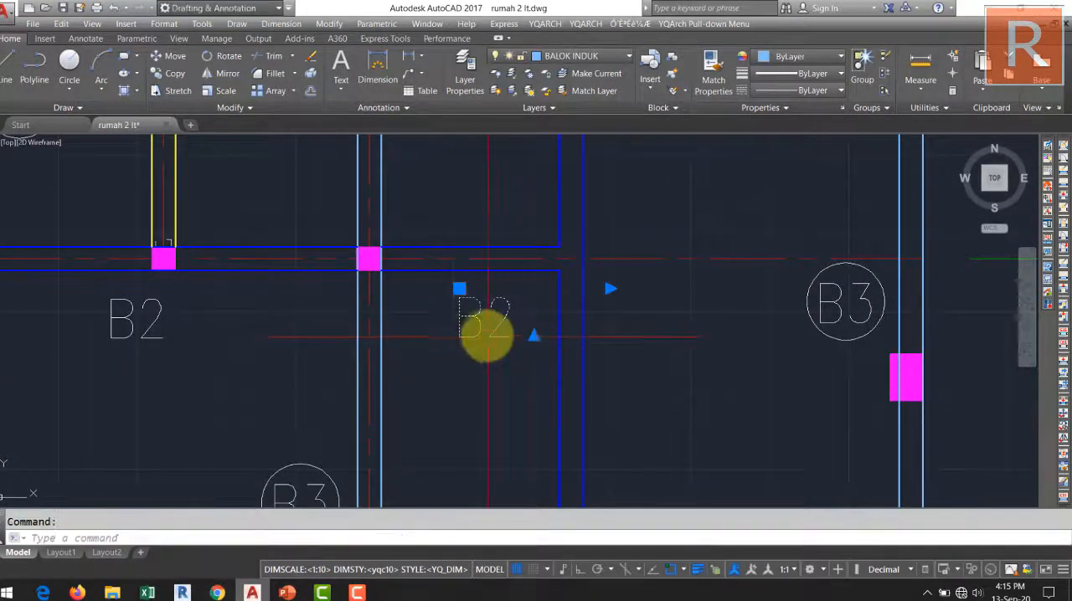
Set the colour of both B2 labels to orange 248,153,30.
{"action": "left_click", "coordinate": [791, 56]}
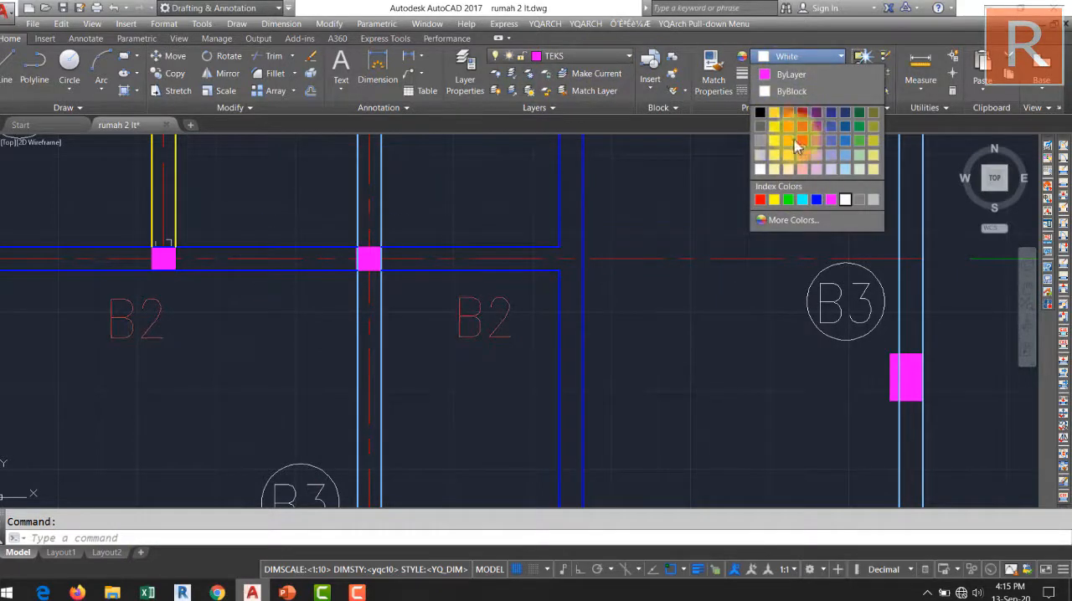
{"action": "left_click", "coordinate": [787, 145]}
{"action": "middle_click_drag", "start_coordinate": [517, 269], "coordinate": [555, 286]}
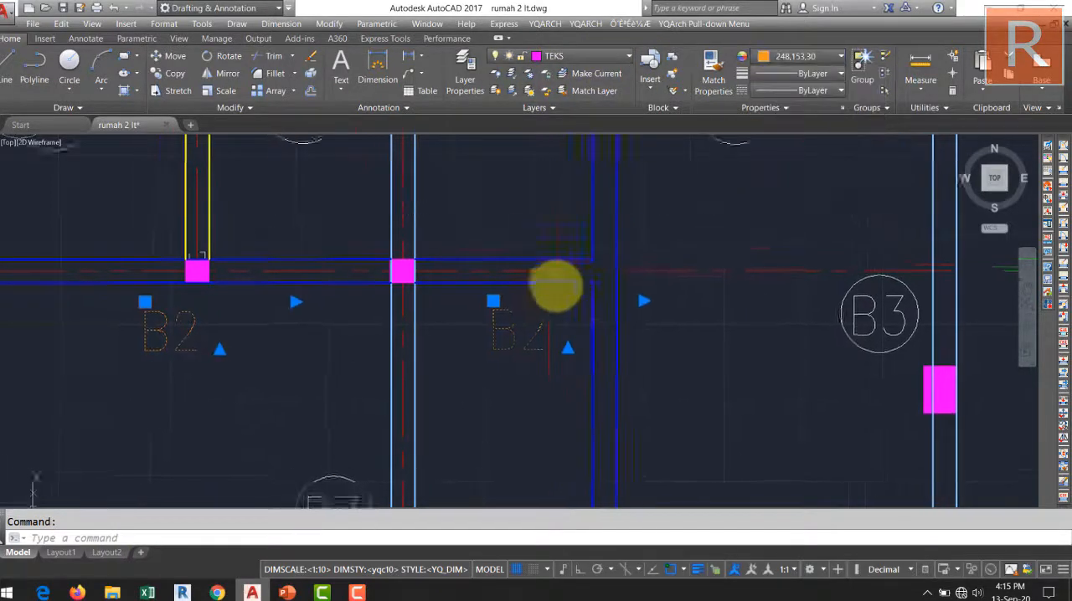
{"action": "scroll", "coordinate": [559, 289], "scroll_direction": "down", "scroll_amount": 2}
{"action": "key", "text": "Escape"}
Copy the orange B2 label beside the vertical blue beam above and below grid line E, and below the horizontal blue beam between D and E.
{"action": "scroll", "coordinate": [534, 301], "scroll_direction": "up", "scroll_amount": 4}
{"action": "left_click", "coordinate": [558, 311]}
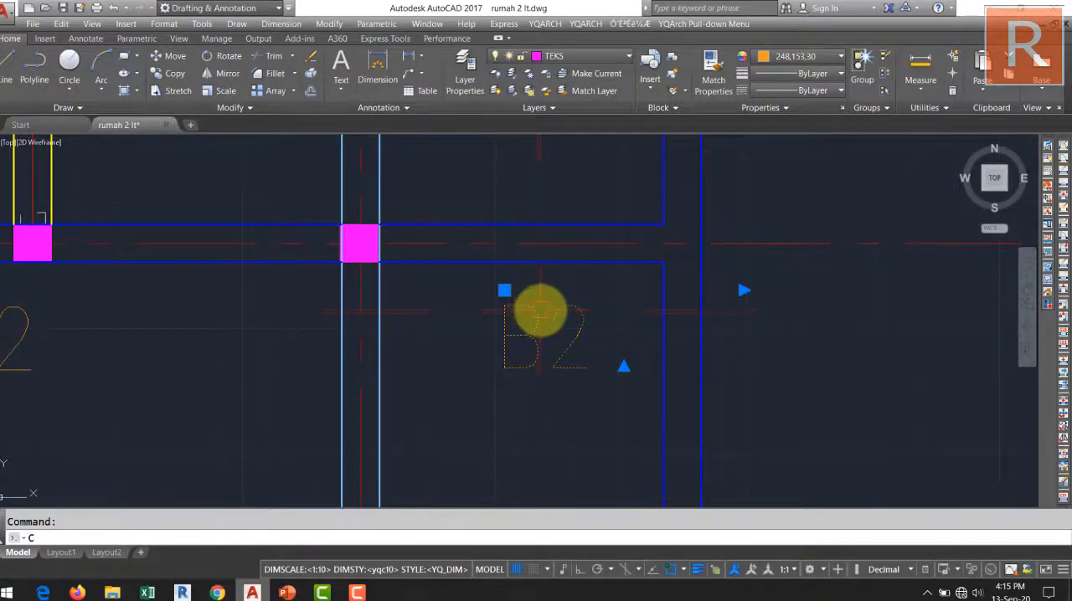
{"action": "key", "text": "Return"}
{"action": "left_click", "coordinate": [534, 323]}
{"action": "scroll", "coordinate": [407, 359], "scroll_direction": "down", "scroll_amount": 3}
{"action": "scroll", "coordinate": [462, 324], "scroll_direction": "up", "scroll_amount": 1}
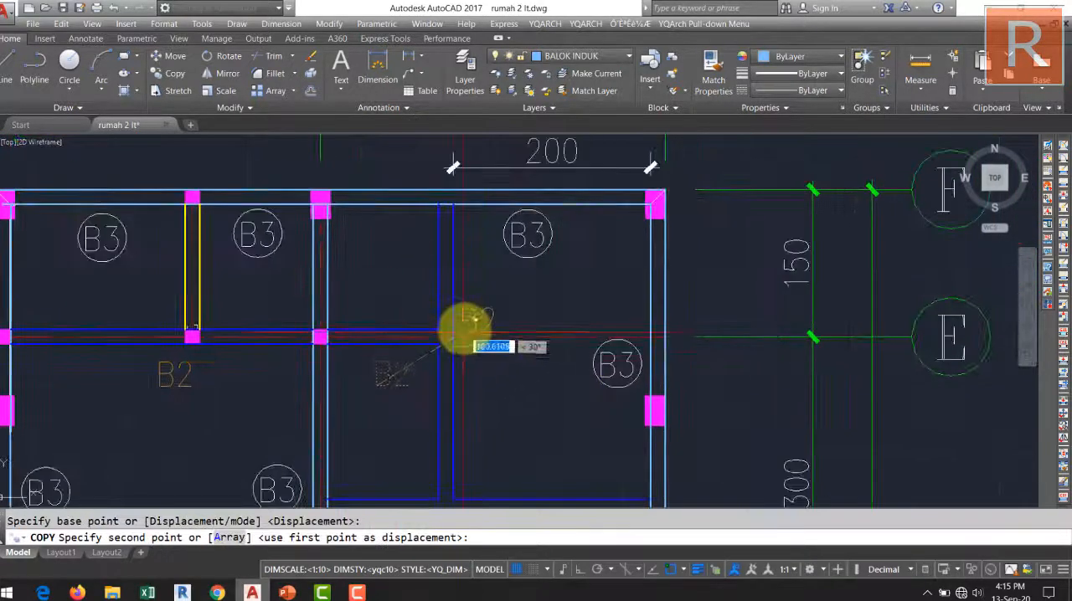
{"action": "scroll", "coordinate": [390, 387], "scroll_direction": "up", "scroll_amount": 4}
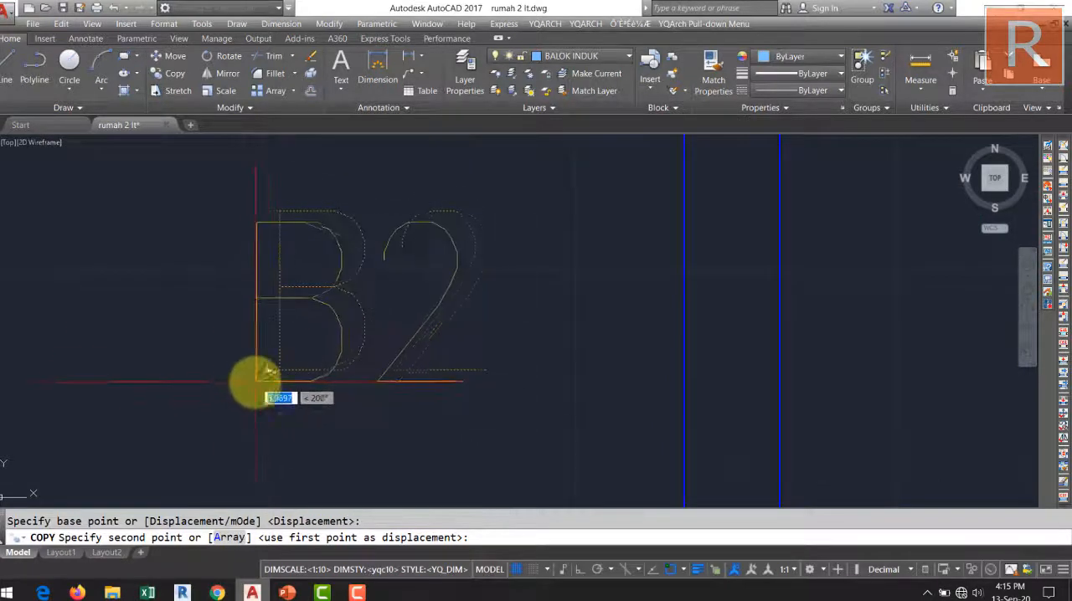
{"action": "scroll", "coordinate": [265, 382], "scroll_direction": "down", "scroll_amount": 5}
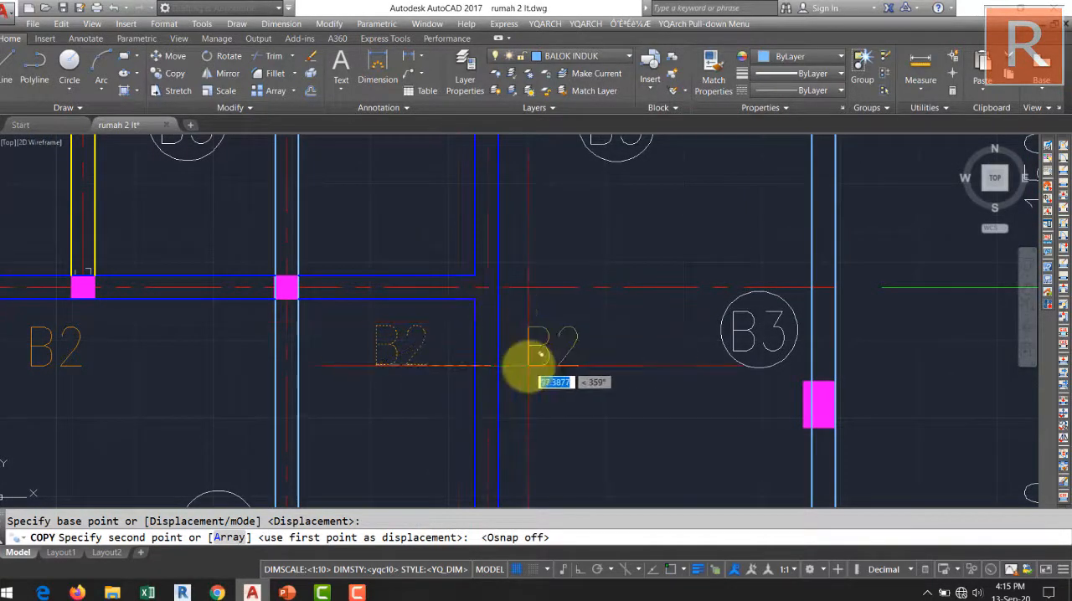
{"action": "mouse_move", "coordinate": [566, 297]}
{"action": "middle_mouse_down"}
{"action": "mouse_move", "coordinate": [539, 352]}
{"action": "mouse_move", "coordinate": [524, 424]}
{"action": "mouse_move", "coordinate": [487, 452]}
{"action": "mouse_move", "coordinate": [527, 351]}
{"action": "mouse_move", "coordinate": [497, 421]}
{"action": "middle_mouse_up"}
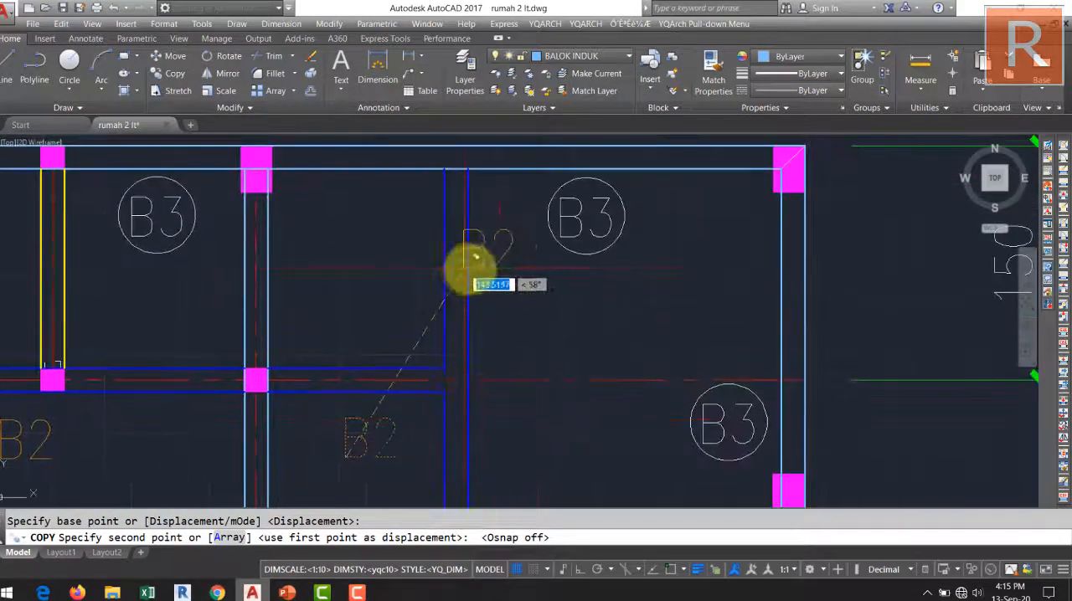
{"action": "left_click", "coordinate": [500, 266]}
{"action": "middle_click_drag", "start_coordinate": [501, 266], "coordinate": [464, 159]}
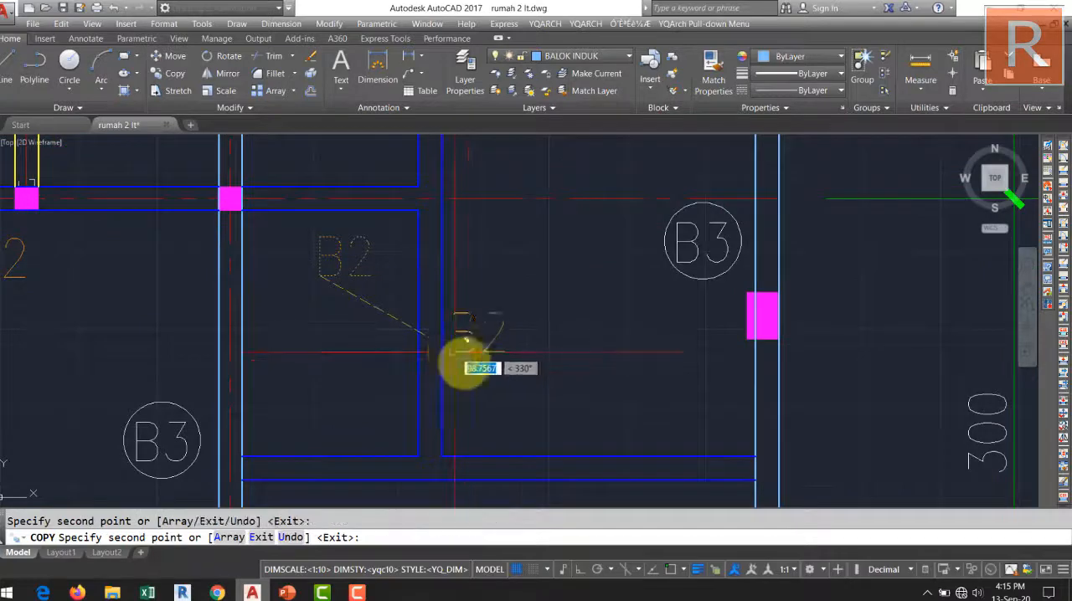
{"action": "middle_click_drag", "start_coordinate": [467, 339], "coordinate": [455, 299]}
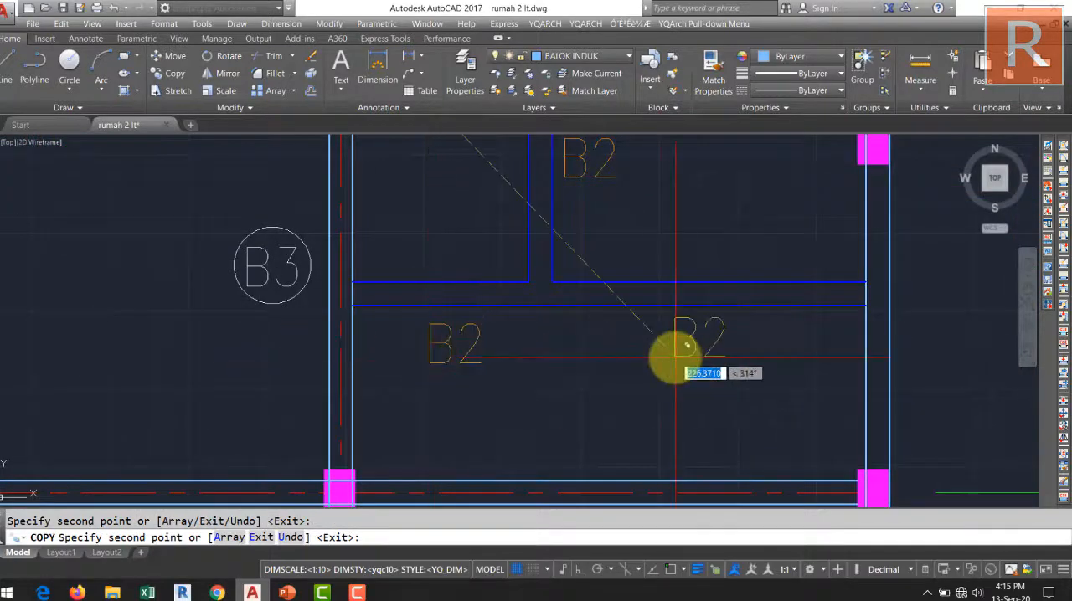
Place B2 copies below both spans of the blue beam between grid lines A and B, and beside the short blue beam on grid line 1.
{"action": "scroll", "coordinate": [684, 345], "scroll_direction": "down", "scroll_amount": 5}
{"action": "scroll", "coordinate": [553, 341], "scroll_direction": "up", "scroll_amount": 3}
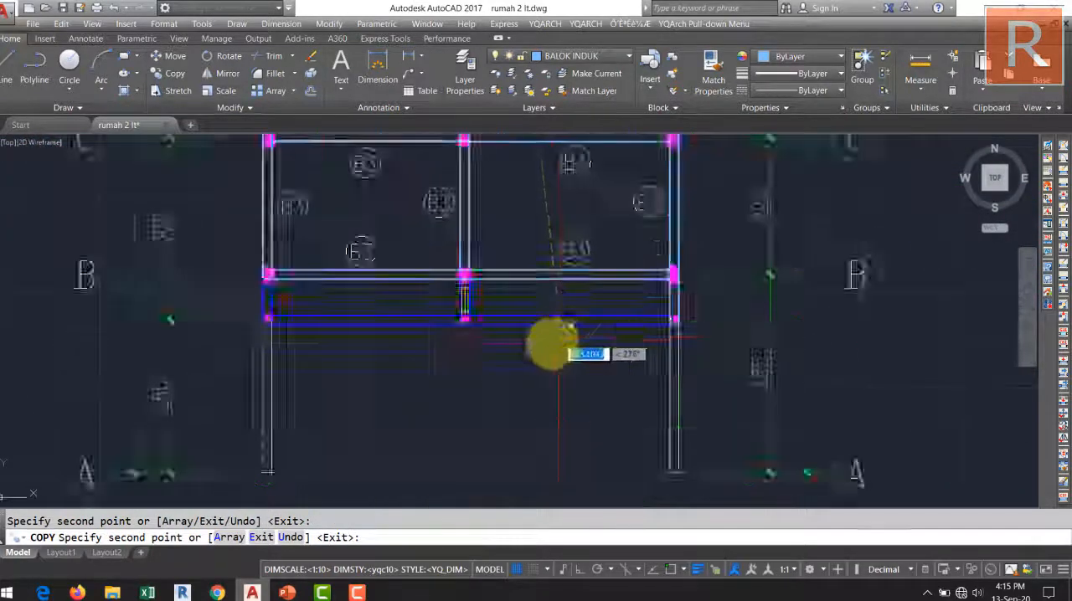
{"action": "scroll", "coordinate": [553, 341], "scroll_direction": "up", "scroll_amount": 3}
{"action": "middle_click_drag", "start_coordinate": [335, 358], "coordinate": [622, 317]}
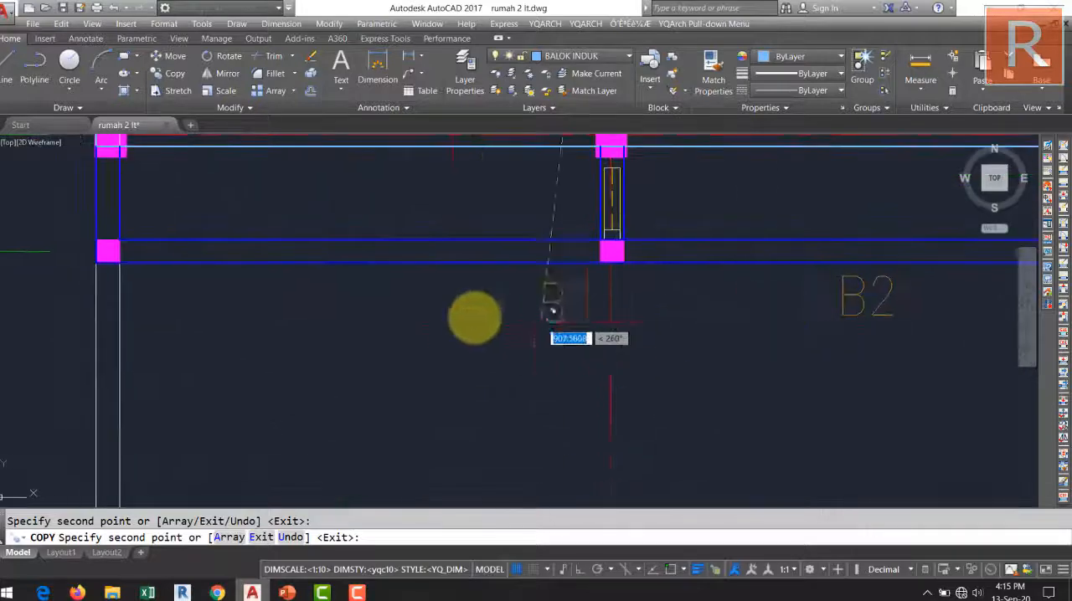
{"action": "left_click", "coordinate": [333, 313]}
{"action": "middle_click_drag", "start_coordinate": [251, 251], "coordinate": [344, 310]}
{"action": "left_click", "coordinate": [245, 262]}
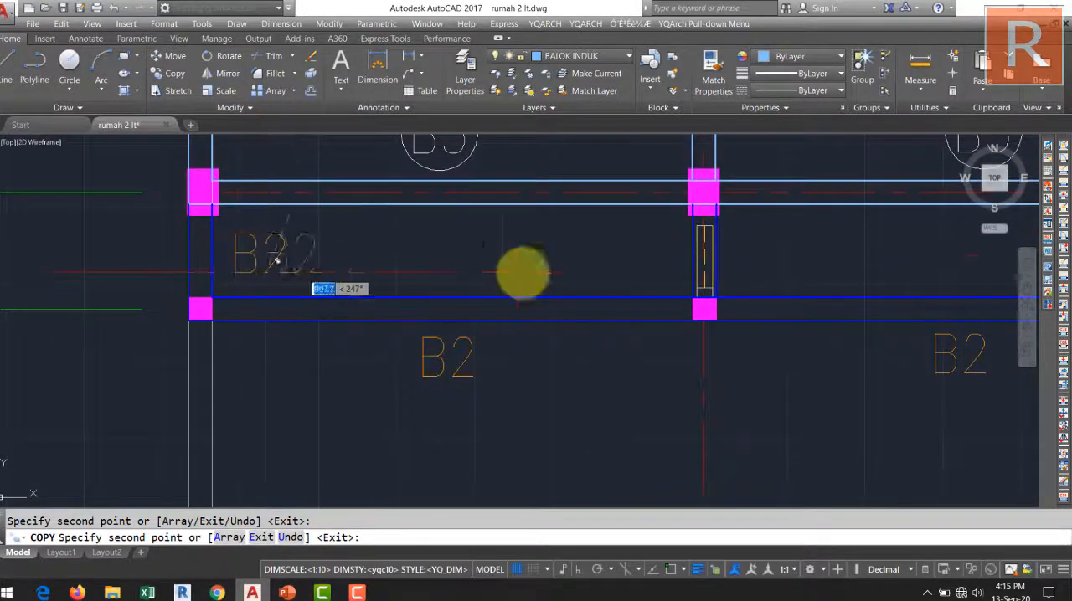
Place a B2 copy beside the short blue beam on grid line 2, just below grid line B.
{"action": "left_click", "coordinate": [736, 274]}
{"action": "scroll", "coordinate": [687, 287], "scroll_direction": "down", "scroll_amount": 1}
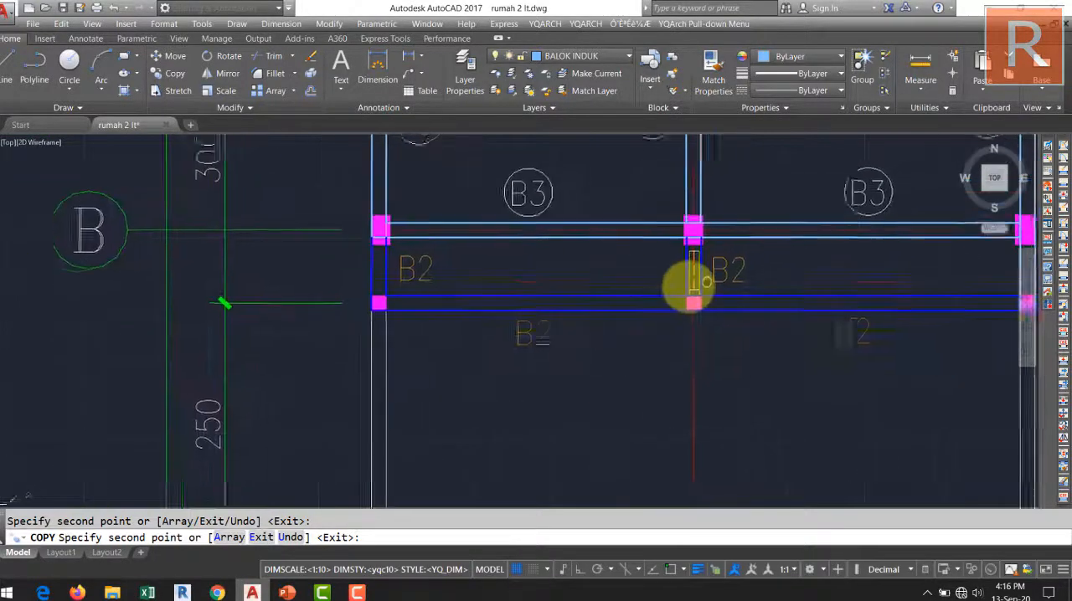
{"action": "scroll", "coordinate": [702, 258], "scroll_direction": "up", "scroll_amount": 1}
{"action": "key", "text": "Return"}
Erase the leftover thin rectangle and wall line stubs inside the short blue beam on grid line 2.
{"action": "scroll", "coordinate": [658, 266], "scroll_direction": "up", "scroll_amount": 2}
{"action": "middle_click_drag", "start_coordinate": [626, 214], "coordinate": [400, 215]}
{"action": "left_click", "coordinate": [399, 213]}
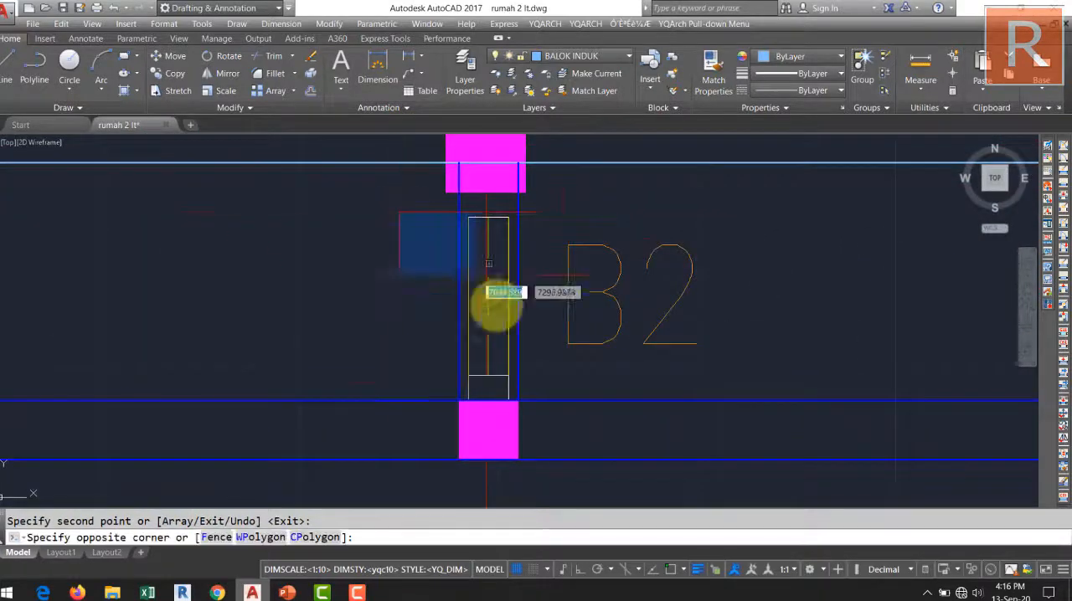
{"action": "left_click", "coordinate": [548, 407]}
{"action": "key", "text": "Delete"}
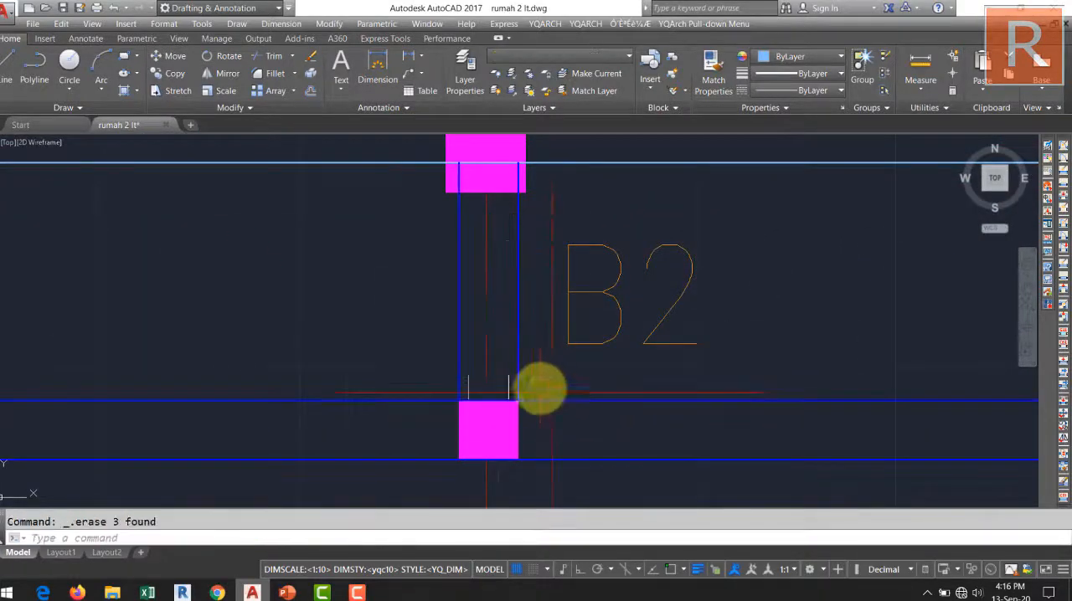
{"action": "scroll", "coordinate": [527, 388], "scroll_direction": "up", "scroll_amount": 3}
{"action": "left_click", "coordinate": [437, 401]}
{"action": "left_click", "coordinate": [410, 381]}
{"action": "key", "text": "Delete"}
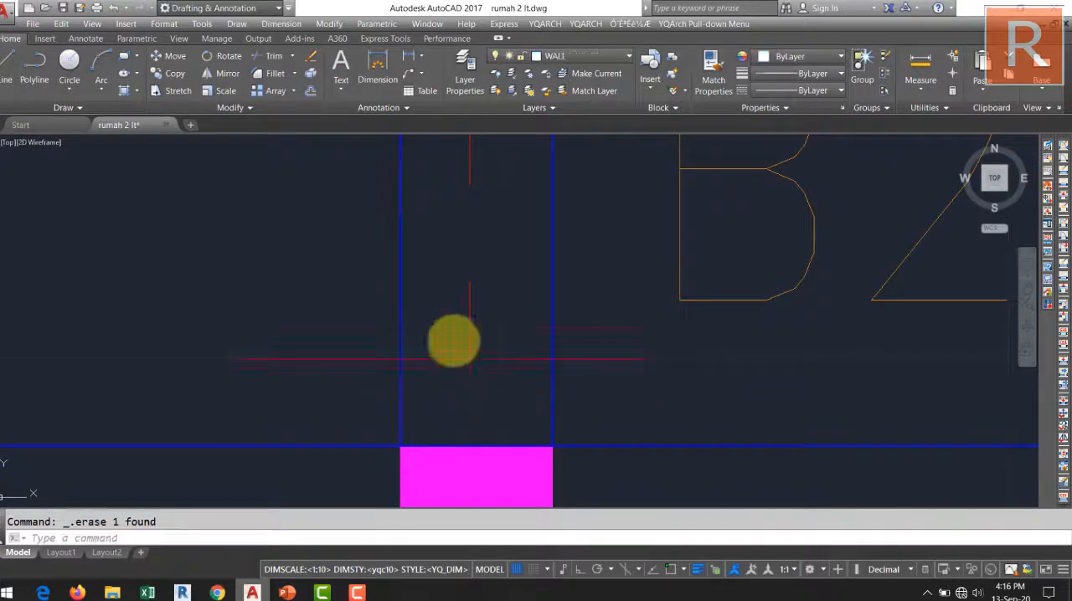
Copy the B2 label below the blue beam on grid line E to beside the yellow beam between E and F.
{"action": "scroll", "coordinate": [429, 361], "scroll_direction": "down", "scroll_amount": 10}
{"action": "scroll", "coordinate": [487, 400], "scroll_direction": "up", "scroll_amount": 5}
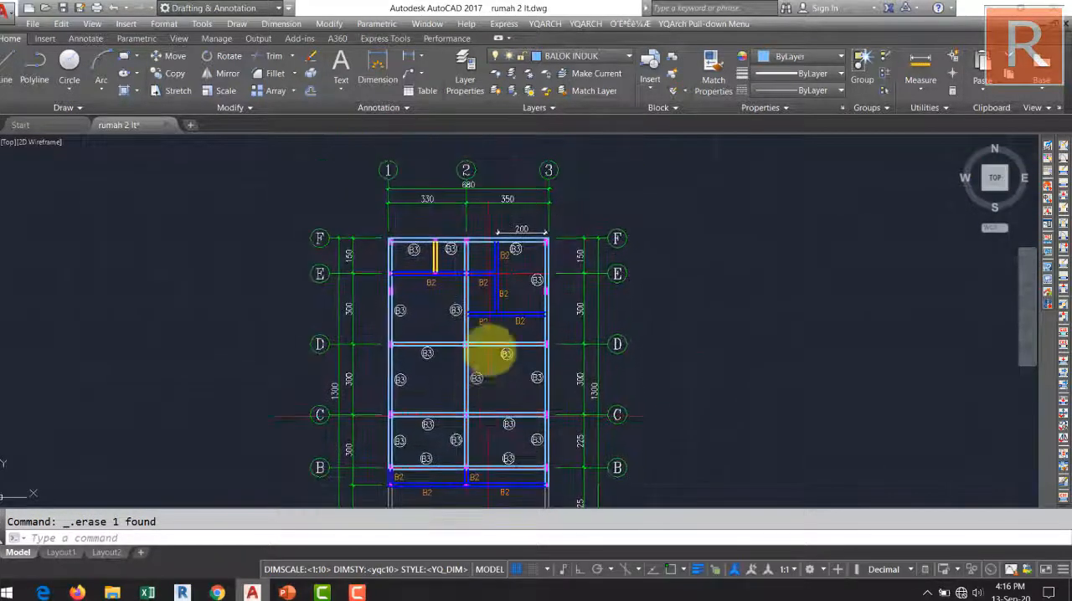
{"action": "scroll", "coordinate": [428, 288], "scroll_direction": "up", "scroll_amount": 2}
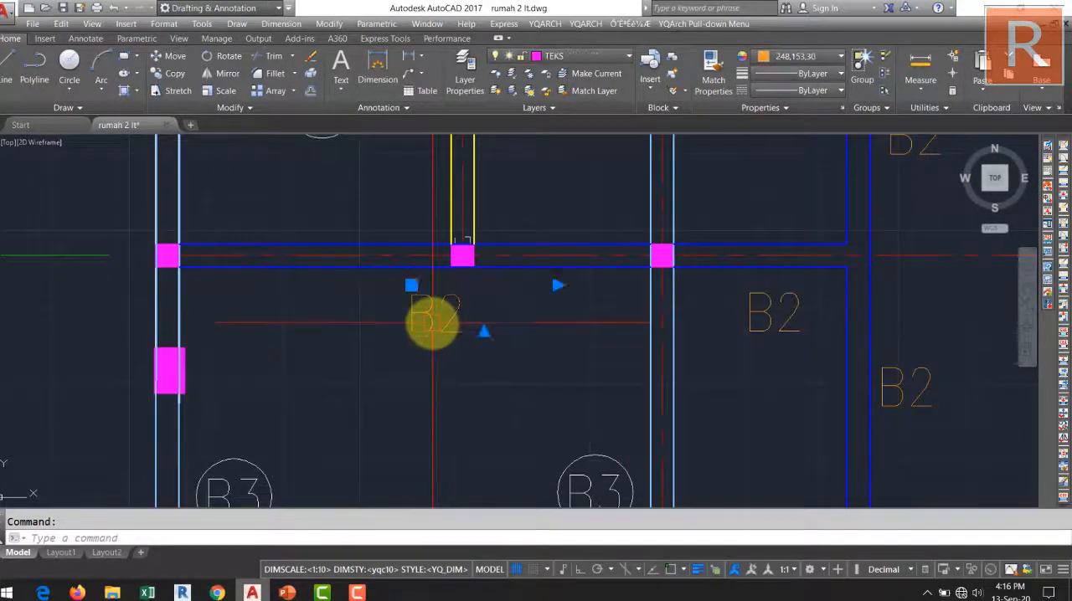
{"action": "key", "text": "Return"}
{"action": "left_click", "coordinate": [431, 314]}
{"action": "middle_click_drag", "start_coordinate": [431, 314], "coordinate": [485, 419]}
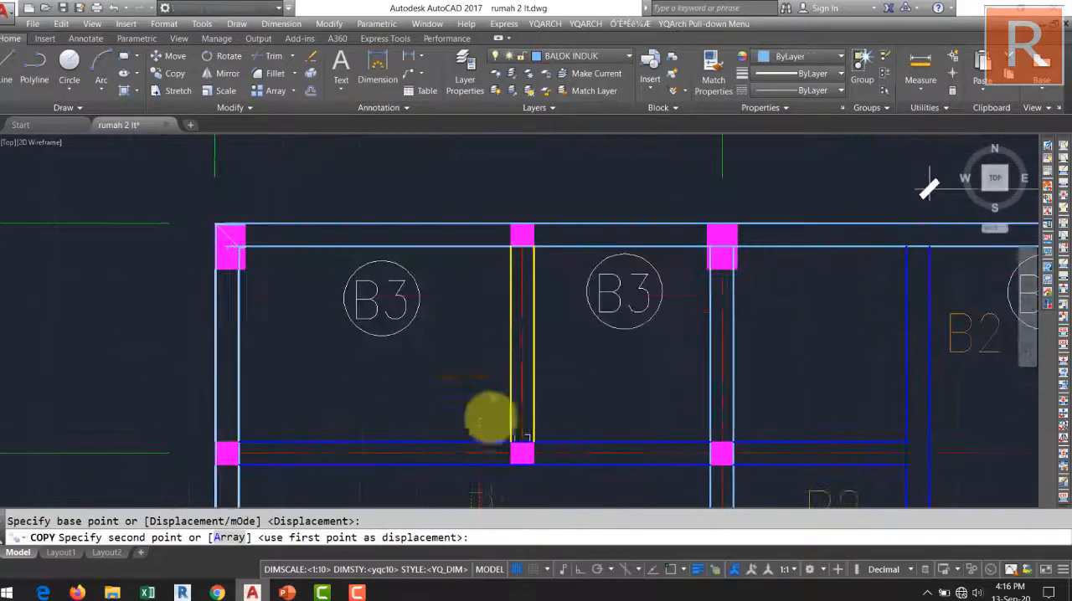
{"action": "left_click", "coordinate": [483, 344]}
{"action": "key", "text": "Return"}
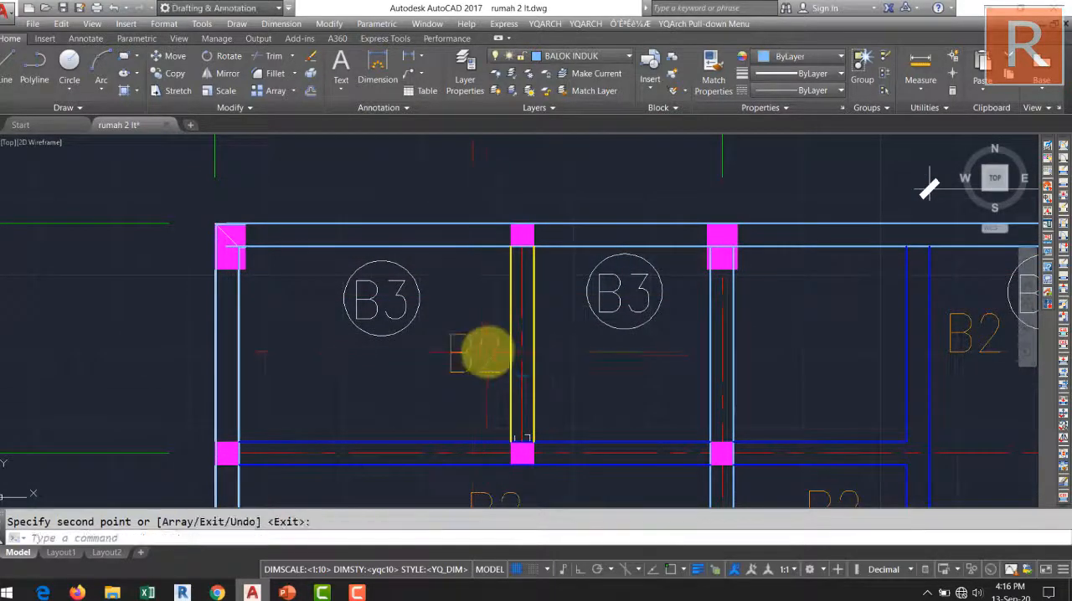
Change the label beside the yellow beam to B1 and set its colour to magenta.
{"action": "double_click", "coordinate": [490, 357]}
{"action": "type", "text": "1"}
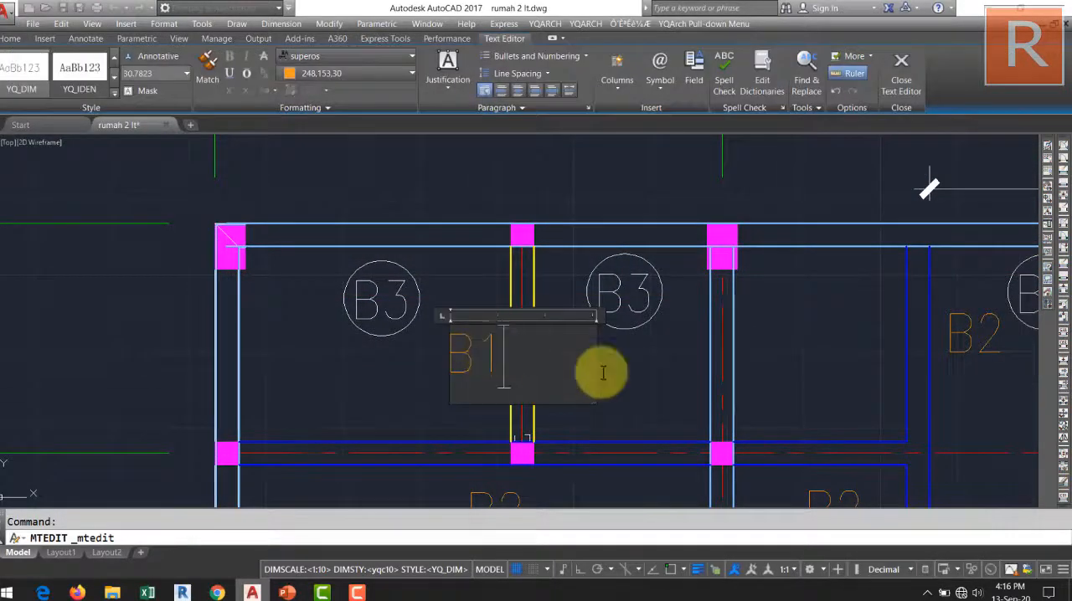
{"action": "left_click", "coordinate": [598, 371]}
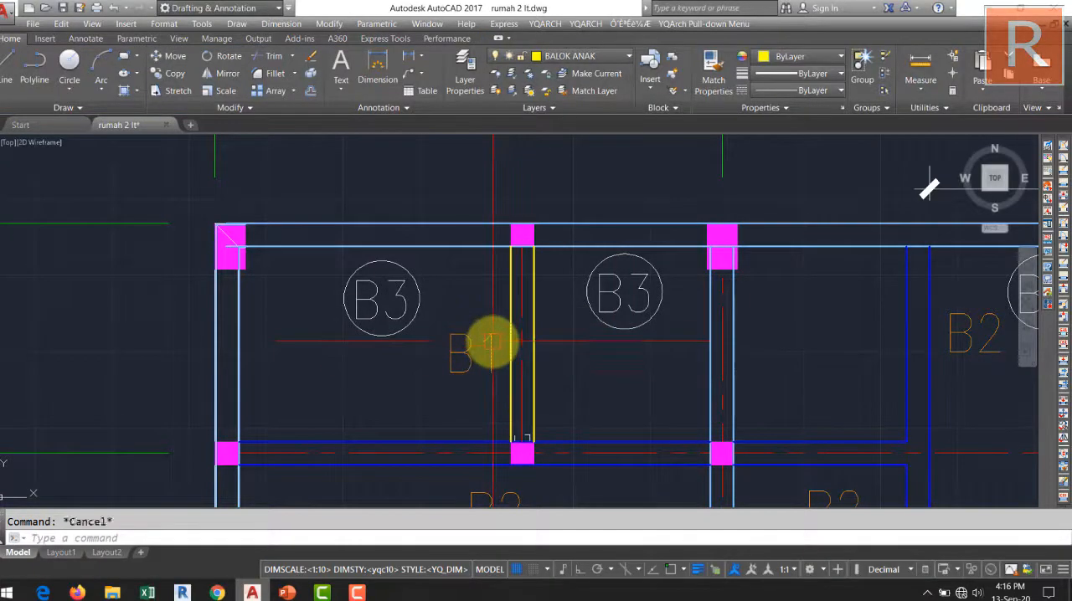
{"action": "left_click", "coordinate": [492, 343]}
{"action": "left_click", "coordinate": [800, 56]}
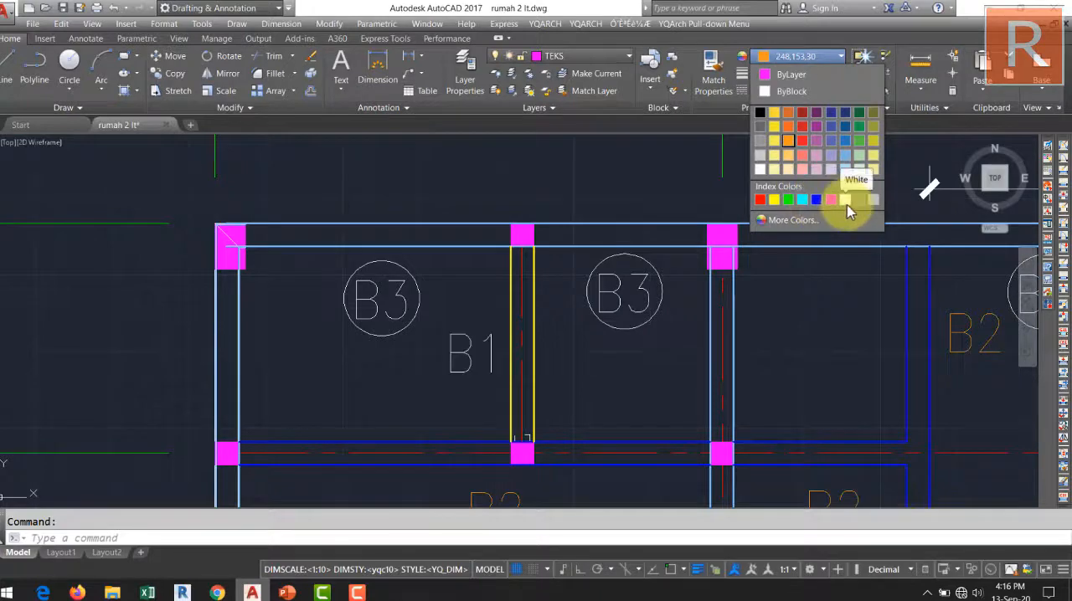
{"action": "left_click", "coordinate": [829, 203]}
{"action": "key", "text": "Escape"}
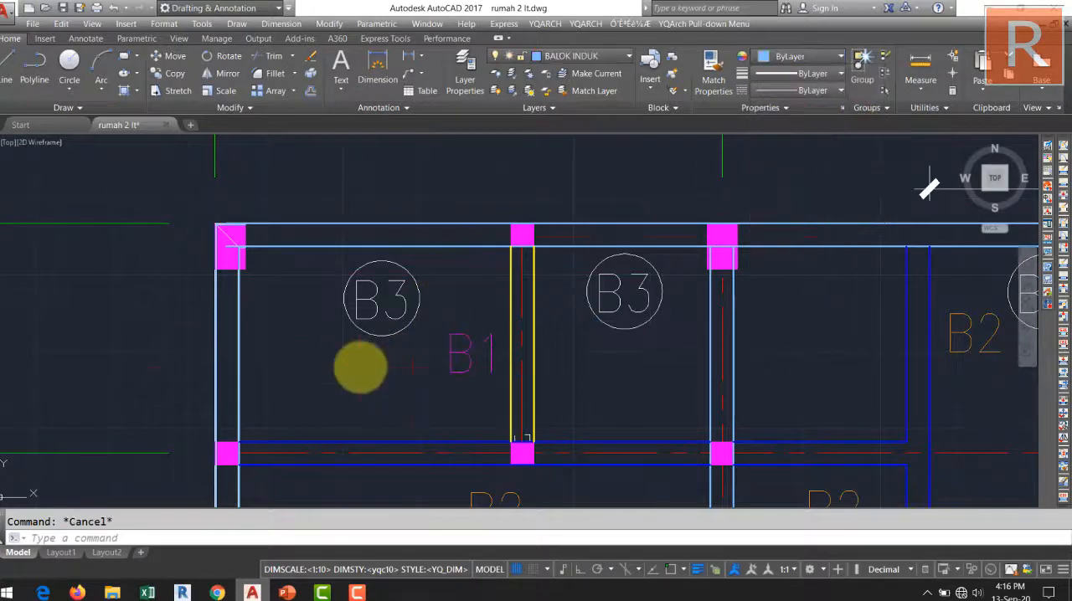
Move the circled B3 tag between grid line 1 and the yellow beam slightly up and to the left.
{"action": "left_click", "coordinate": [360, 365]}
{"action": "left_click", "coordinate": [347, 291]}
{"action": "middle_click_drag", "start_coordinate": [373, 291], "coordinate": [446, 295]}
{"action": "type", "text": "m"}
{"action": "key", "text": "space"}
{"action": "left_click", "coordinate": [437, 295]}
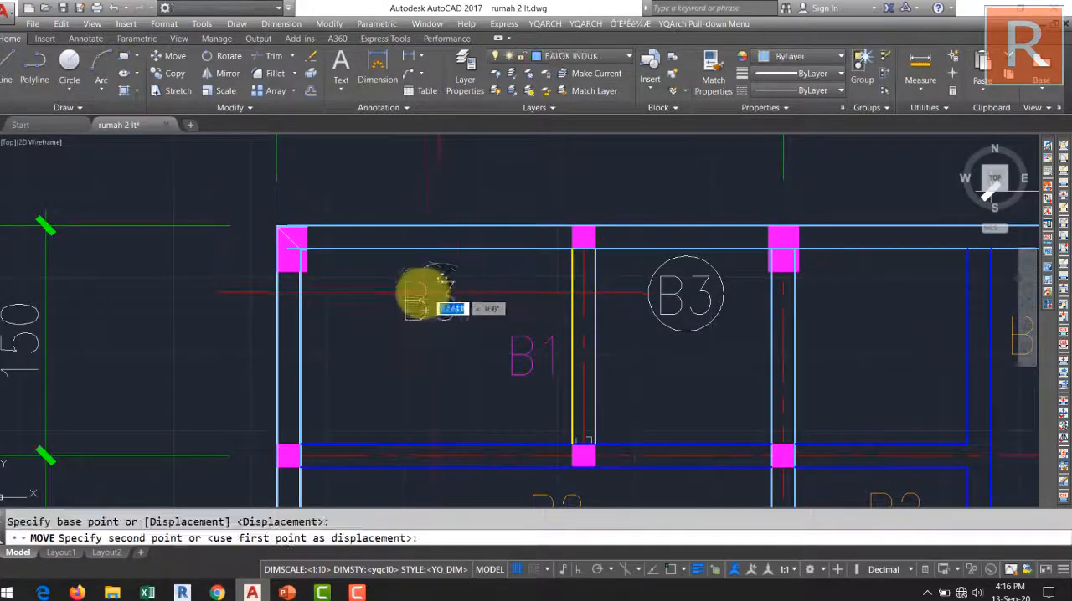
{"action": "left_click", "coordinate": [426, 289]}
Copy the same circled B3 tag to beside the main beam on grid line 1 between E and F.
{"action": "left_click", "coordinate": [446, 343]}
{"action": "left_click", "coordinate": [429, 295]}
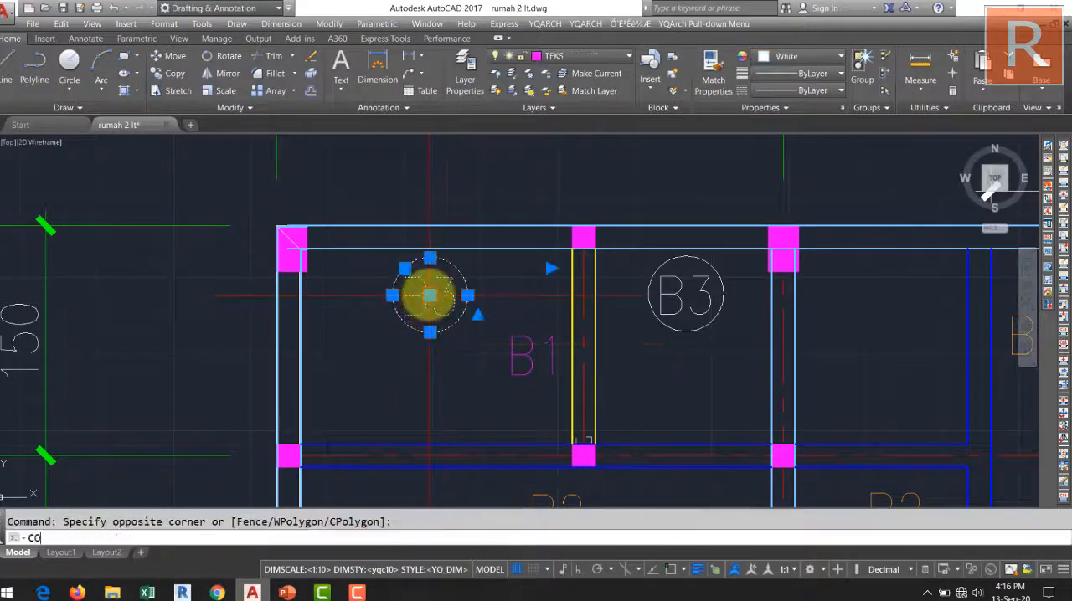
{"action": "type", "text": "co"}
{"action": "key", "text": "space"}
{"action": "left_click", "coordinate": [429, 294]}
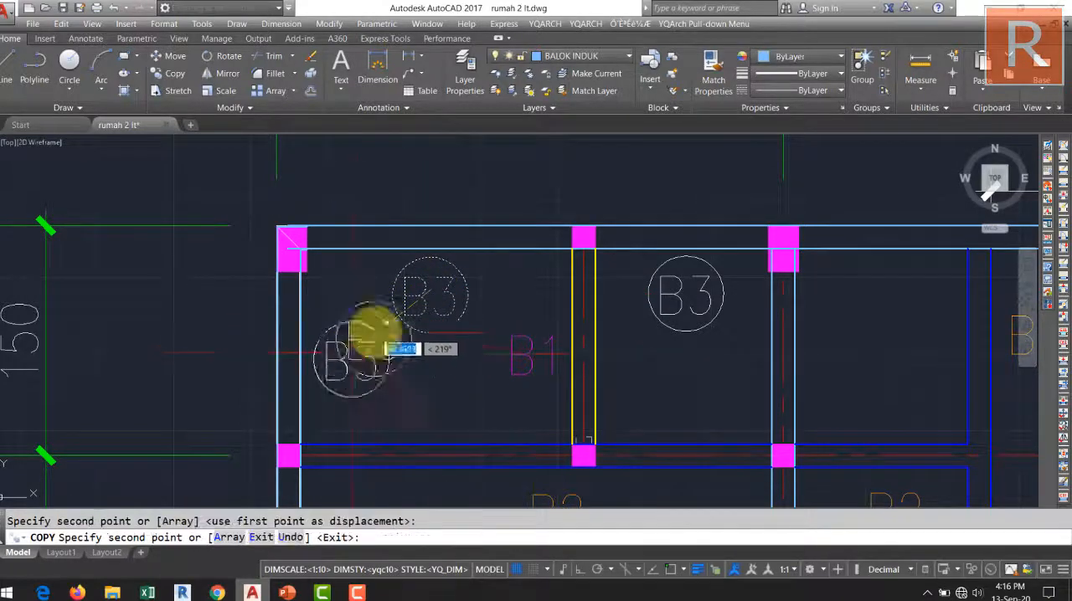
{"action": "scroll", "coordinate": [387, 347], "scroll_direction": "down", "scroll_amount": 6}
{"action": "key", "text": "Escape"}
Review the beam labels across the whole plan, and examine the main beam on grid line D.
{"action": "middle_click_drag", "start_coordinate": [482, 273], "coordinate": [469, 234]}
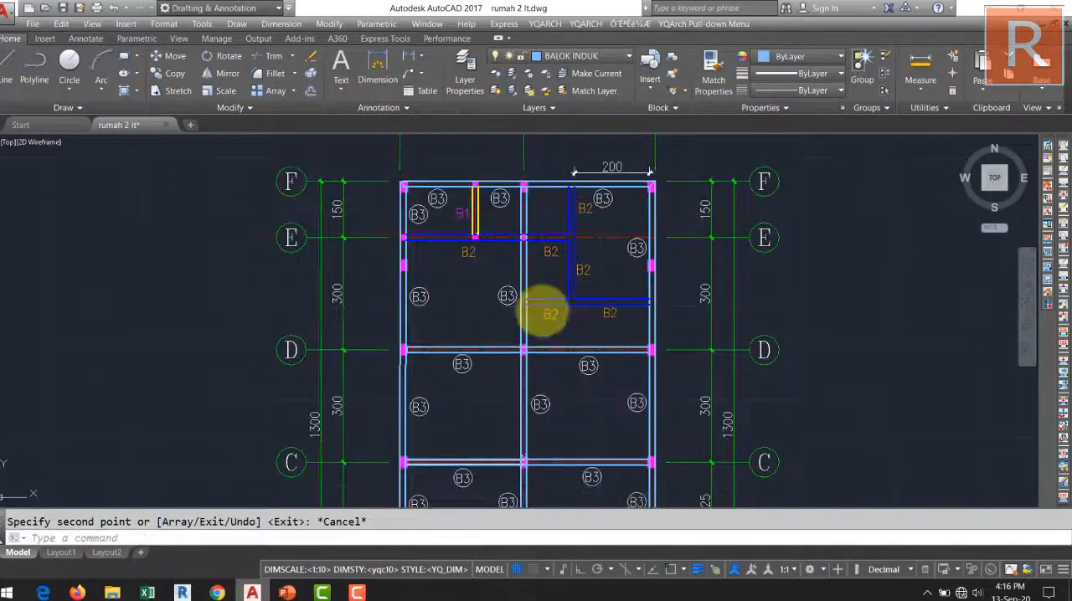
{"action": "mouse_move", "coordinate": [542, 311]}
{"action": "middle_mouse_down"}
{"action": "mouse_move", "coordinate": [505, 201]}
{"action": "mouse_move", "coordinate": [507, 256]}
{"action": "middle_mouse_up"}
{"action": "scroll", "coordinate": [510, 251], "scroll_direction": "down", "scroll_amount": 3}
{"action": "middle_click_drag", "start_coordinate": [502, 192], "coordinate": [502, 232]}
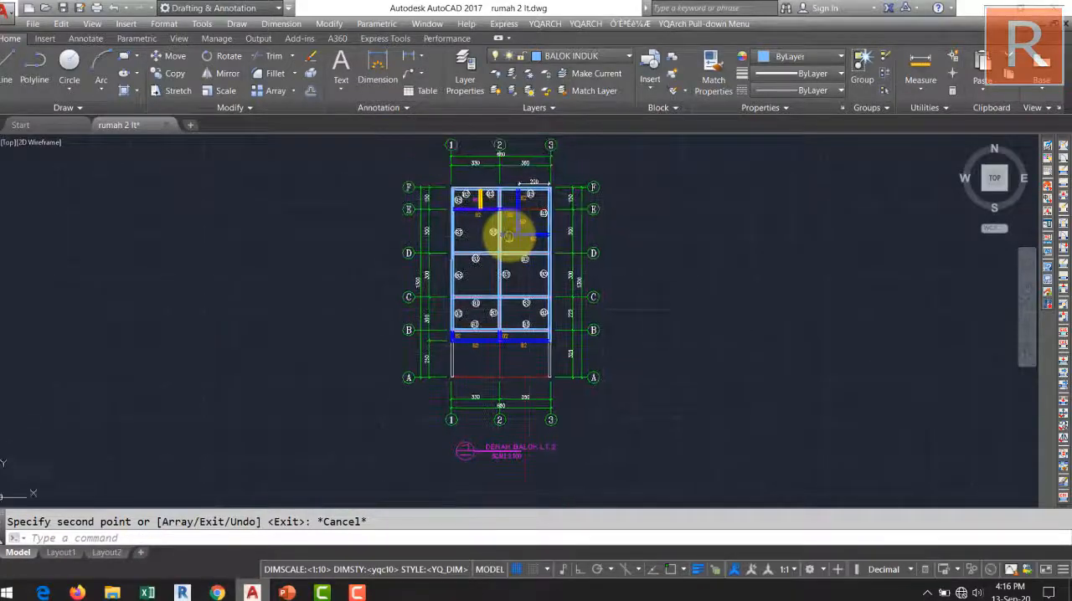
{"action": "scroll", "coordinate": [520, 331], "scroll_direction": "up", "scroll_amount": 2}
{"action": "middle_click_drag", "start_coordinate": [522, 358], "coordinate": [536, 407]}
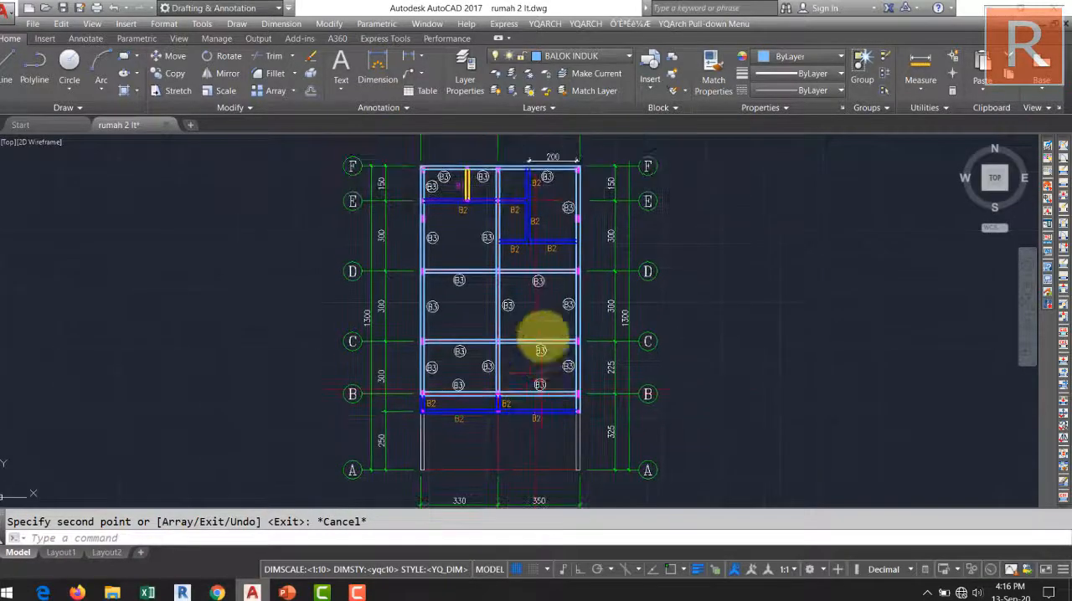
{"action": "scroll", "coordinate": [509, 267], "scroll_direction": "up", "scroll_amount": 2}
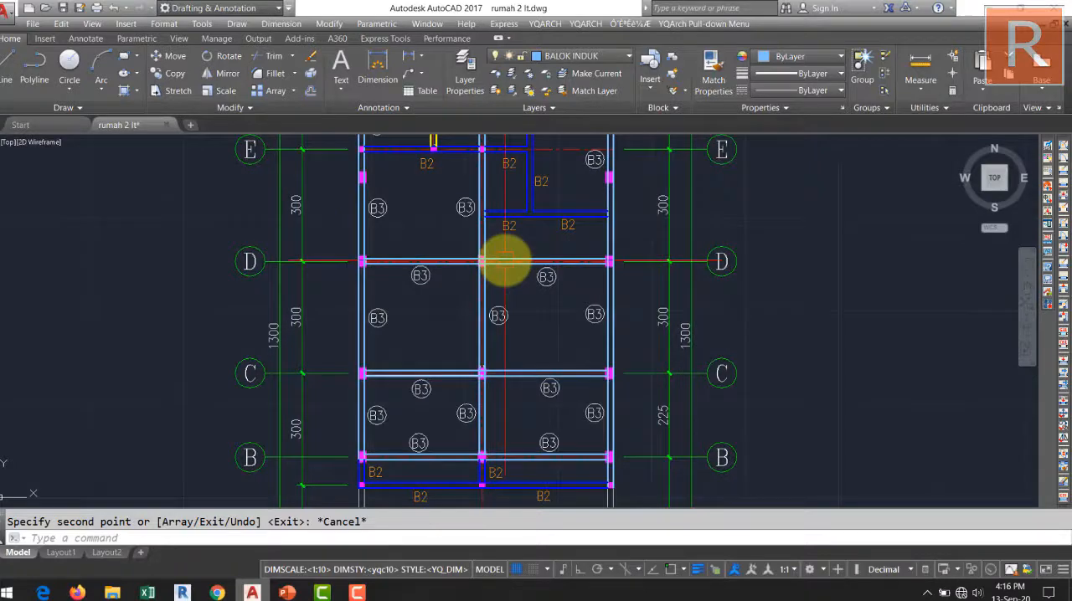
{"action": "mouse_move", "coordinate": [473, 308]}
{"action": "middle_mouse_down"}
{"action": "mouse_move", "coordinate": [462, 459]}
{"action": "mouse_move", "coordinate": [465, 418]}
{"action": "middle_mouse_up"}
{"action": "scroll", "coordinate": [455, 377], "scroll_direction": "up", "scroll_amount": 4}
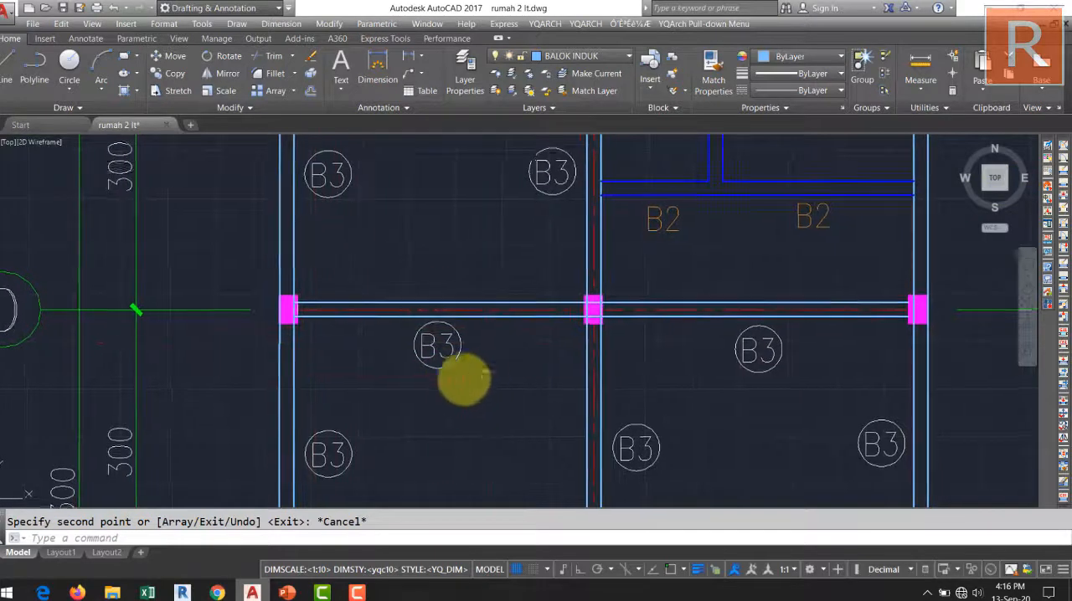
{"action": "middle_click_drag", "start_coordinate": [461, 377], "coordinate": [383, 391]}
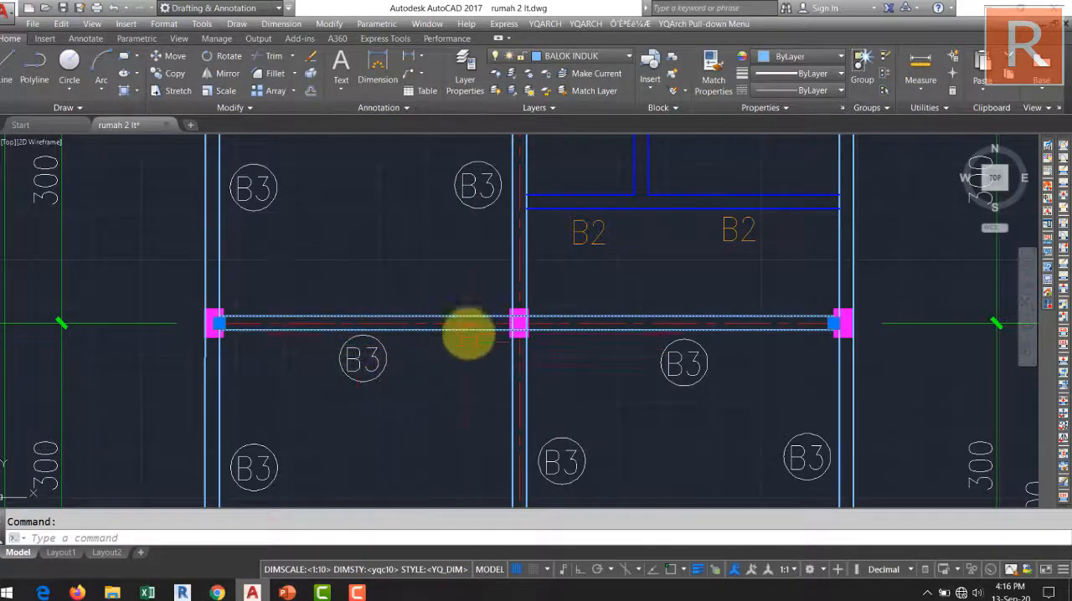
{"action": "left_click", "coordinate": [466, 329]}
{"action": "middle_click_drag", "start_coordinate": [467, 330], "coordinate": [497, 409]}
{"action": "key", "text": "Escape"}
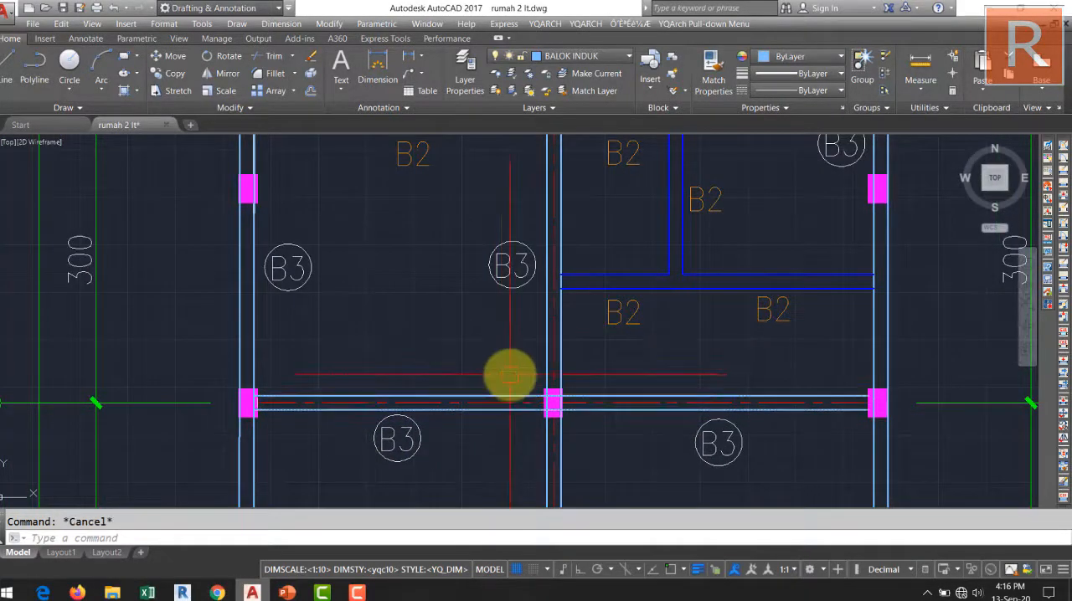
{"action": "scroll", "coordinate": [510, 402], "scroll_direction": "down", "scroll_amount": 4}
{"action": "mouse_move", "coordinate": [513, 338]}
{"action": "middle_mouse_down"}
{"action": "mouse_move", "coordinate": [495, 317]}
{"action": "mouse_move", "coordinate": [415, 313]}
{"action": "middle_mouse_up"}
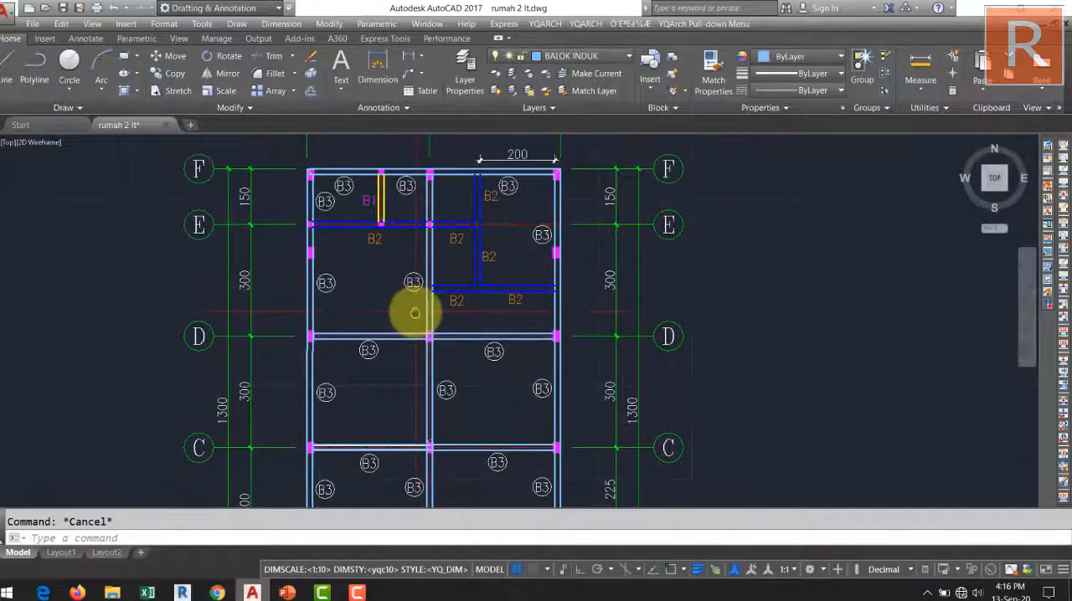
Draw two crossing diagonal lines corner to corner in the bay between the vertical blue beam and grid line 3, below grid line F.
{"action": "middle_click_drag", "start_coordinate": [514, 228], "coordinate": [547, 299]}
{"action": "scroll", "coordinate": [534, 272], "scroll_direction": "up", "scroll_amount": 2}
{"action": "type", "text": "l"}
{"action": "key", "text": "Return"}
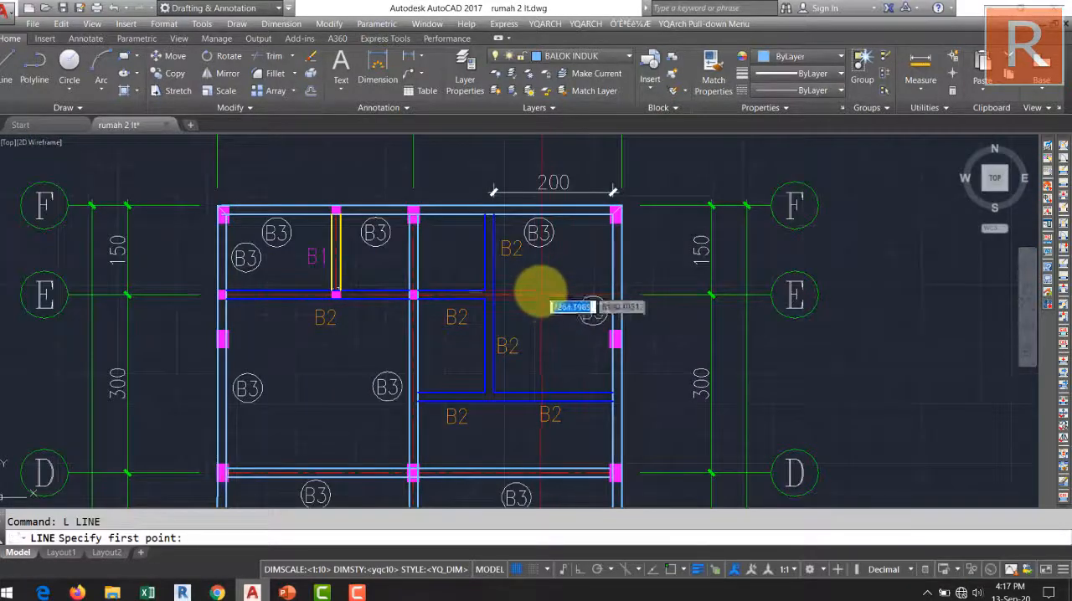
{"action": "left_click", "coordinate": [497, 391]}
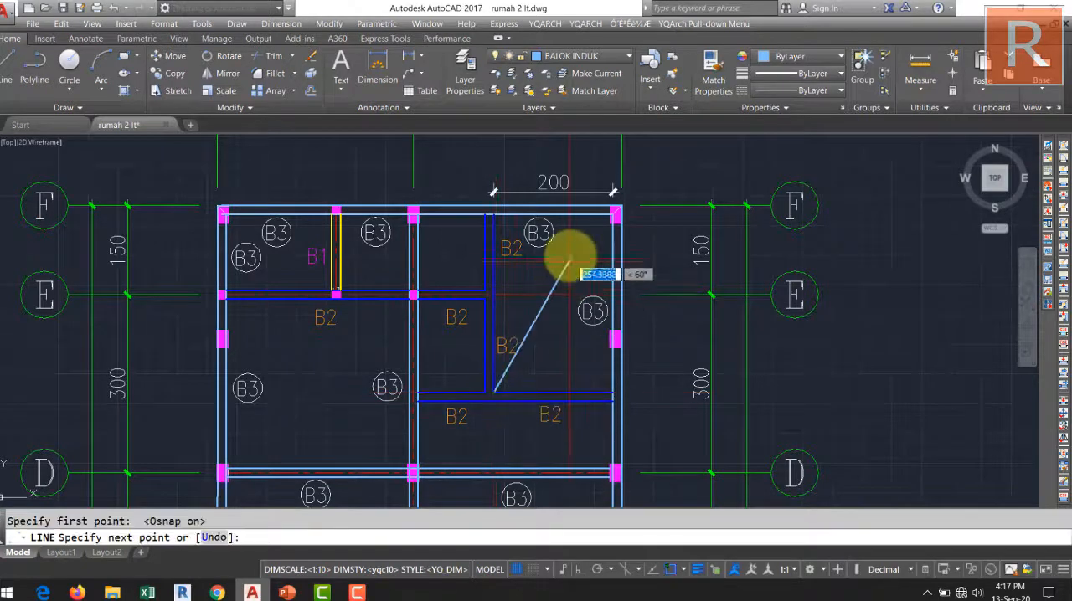
{"action": "scroll", "coordinate": [570, 258], "scroll_direction": "up", "scroll_amount": 4}
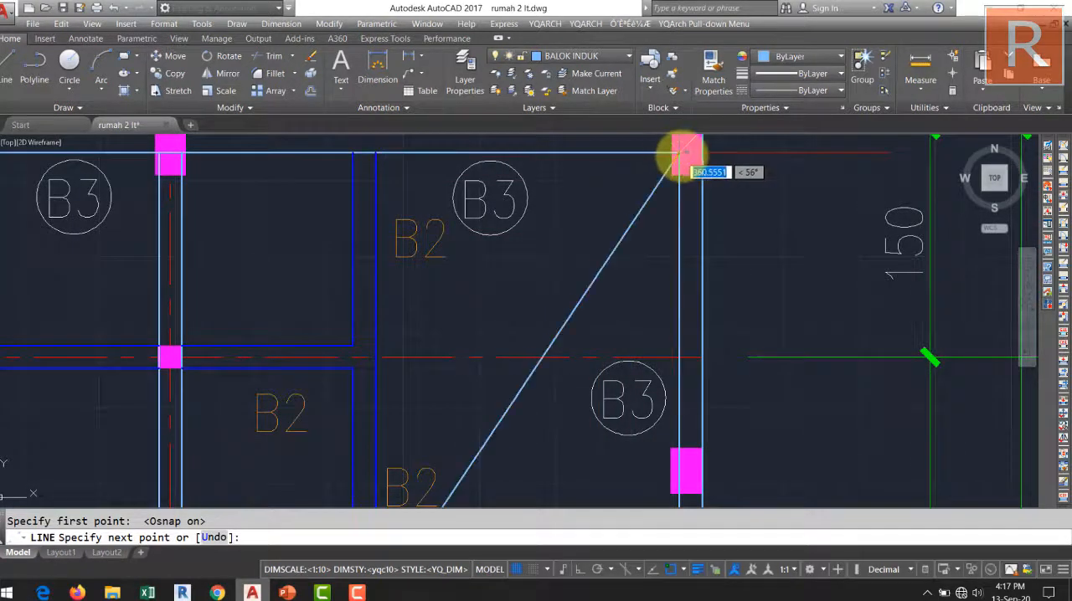
{"action": "left_click", "coordinate": [685, 152]}
{"action": "key", "text": "Return"}
{"action": "key", "text": "Return"}
{"action": "left_click", "coordinate": [377, 156]}
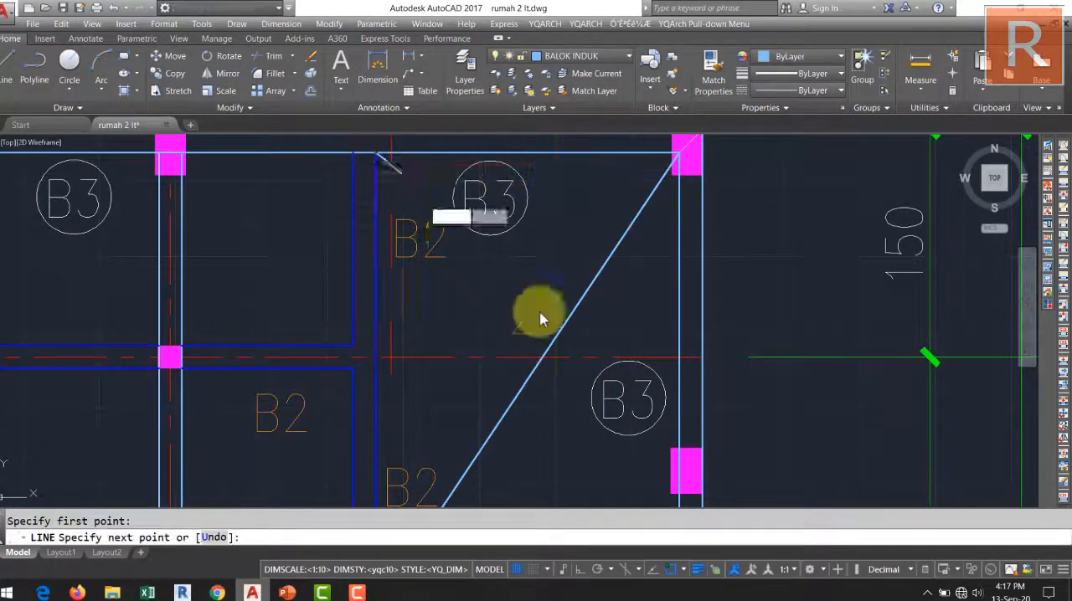
{"action": "scroll", "coordinate": [484, 269], "scroll_direction": "down", "scroll_amount": 4}
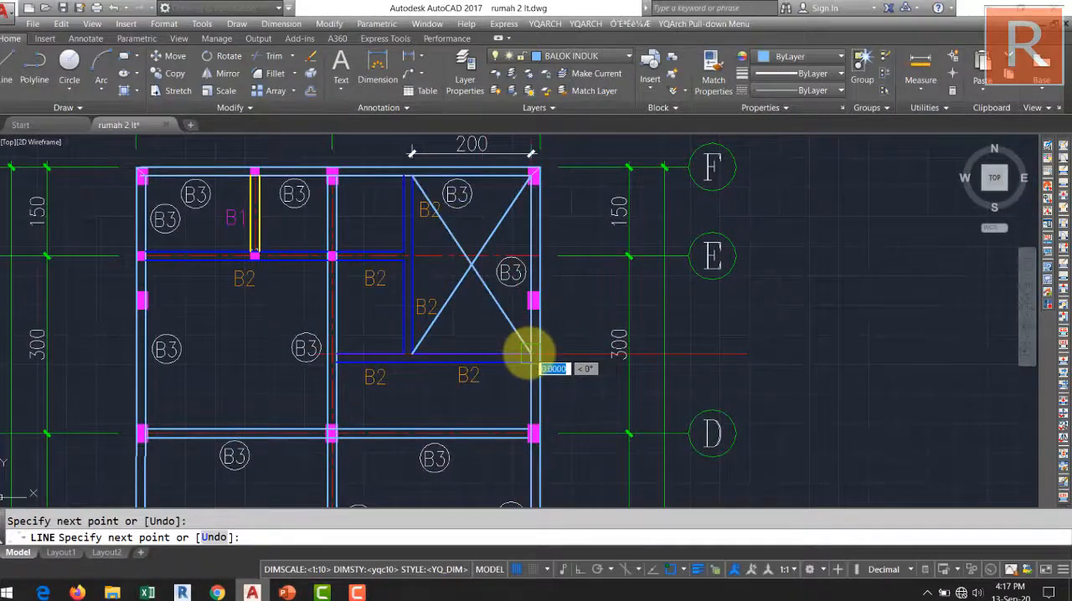
{"action": "key", "text": "Return"}
Set the lineweight of both crossing diagonal lines to 0.00 mm.
{"action": "scroll", "coordinate": [510, 310], "scroll_direction": "up", "scroll_amount": 3}
{"action": "left_click", "coordinate": [496, 322]}
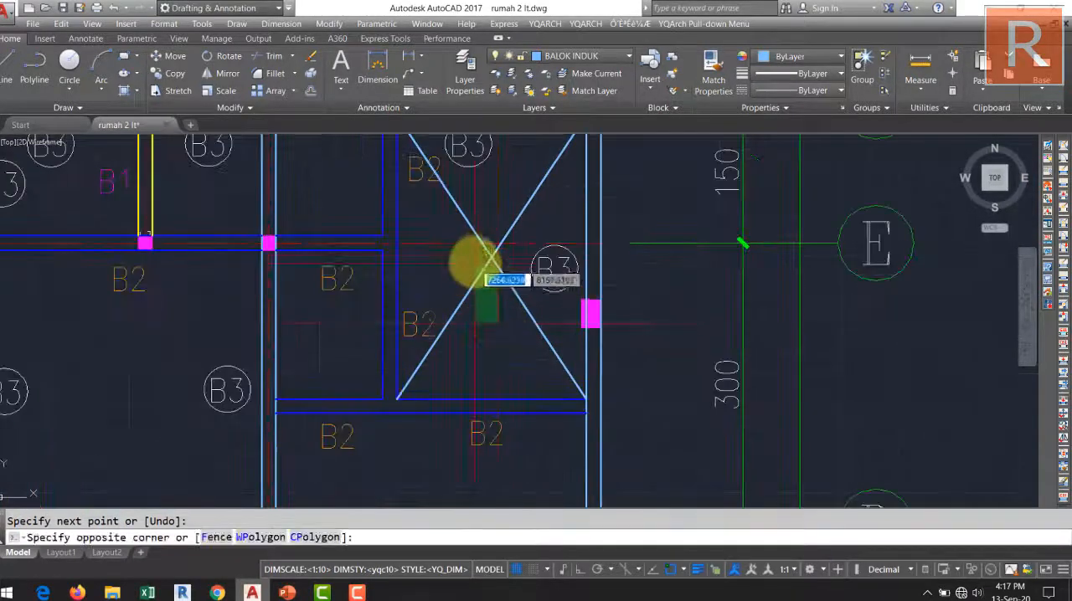
{"action": "left_click", "coordinate": [477, 257]}
{"action": "left_click", "coordinate": [801, 74]}
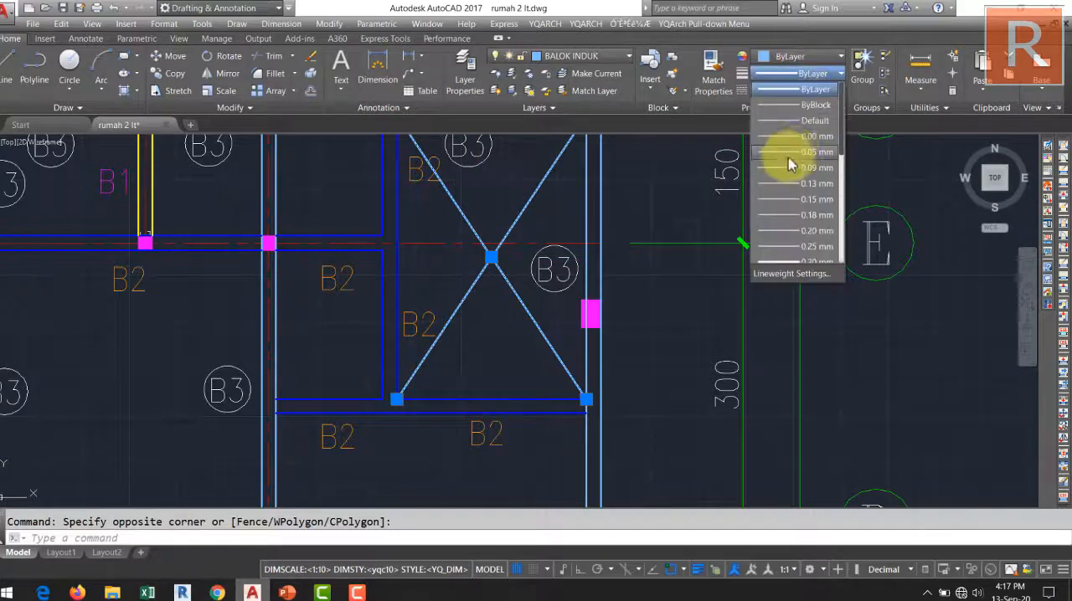
{"action": "left_click", "coordinate": [798, 151]}
{"action": "scroll", "coordinate": [670, 332], "scroll_direction": "down", "scroll_amount": 2}
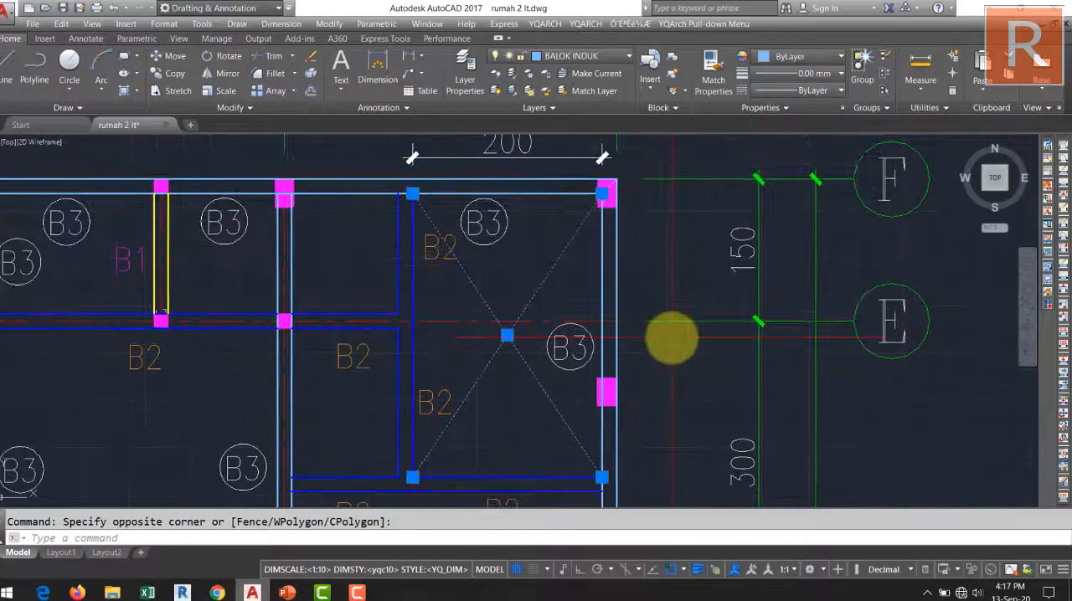
{"action": "key", "text": "Escape"}
{"action": "scroll", "coordinate": [601, 297], "scroll_direction": "down", "scroll_amount": 4}
Copy the B2 label beside the vertical blue beam to just above the crossing point of the diagonals.
{"action": "scroll", "coordinate": [602, 297], "scroll_direction": "up", "scroll_amount": 4}
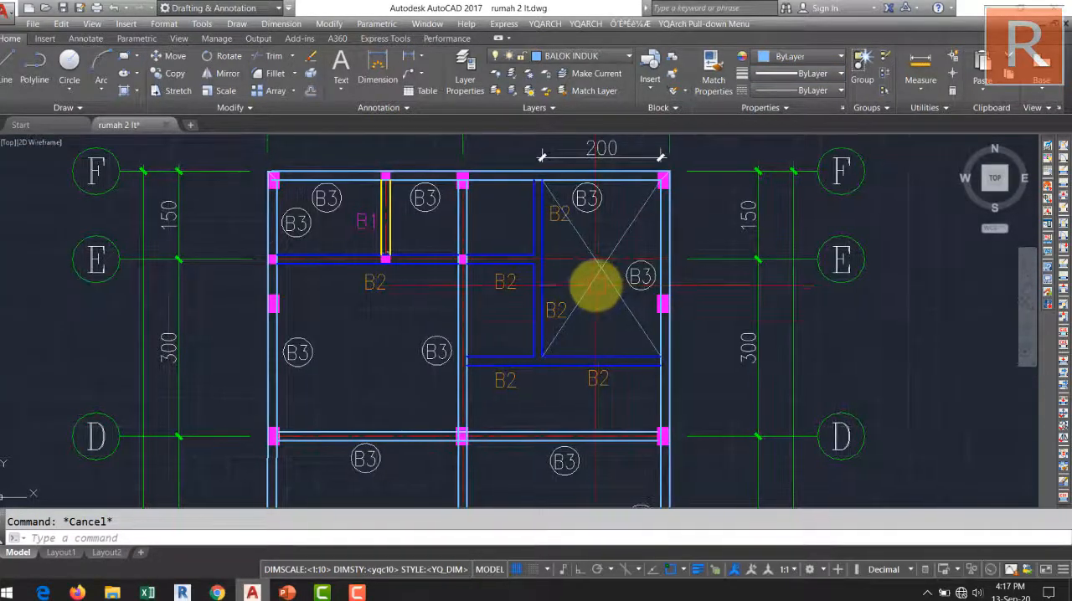
{"action": "scroll", "coordinate": [578, 297], "scroll_direction": "up", "scroll_amount": 3}
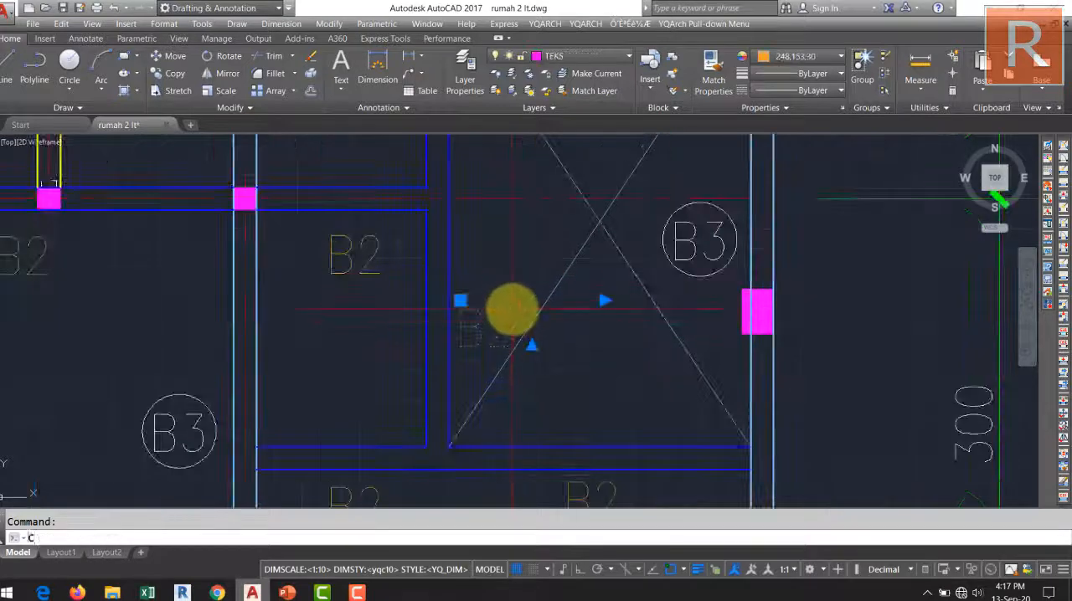
{"action": "key", "text": "space"}
{"action": "left_click", "coordinate": [478, 327]}
{"action": "middle_click_drag", "start_coordinate": [503, 330], "coordinate": [381, 473]}
{"action": "scroll", "coordinate": [446, 389], "scroll_direction": "up", "scroll_amount": 2}
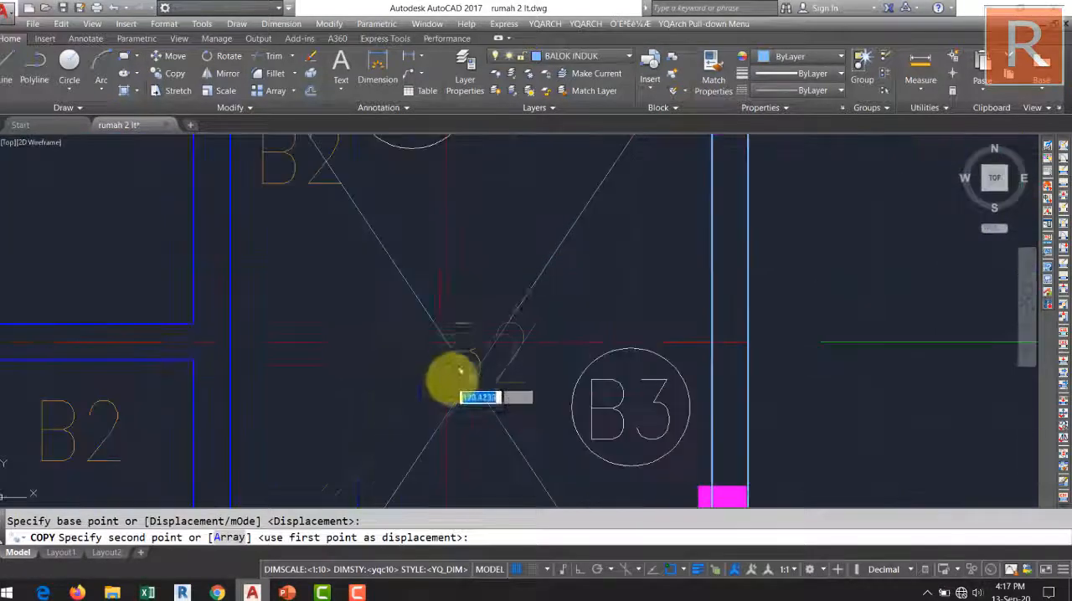
{"action": "left_click", "coordinate": [441, 335]}
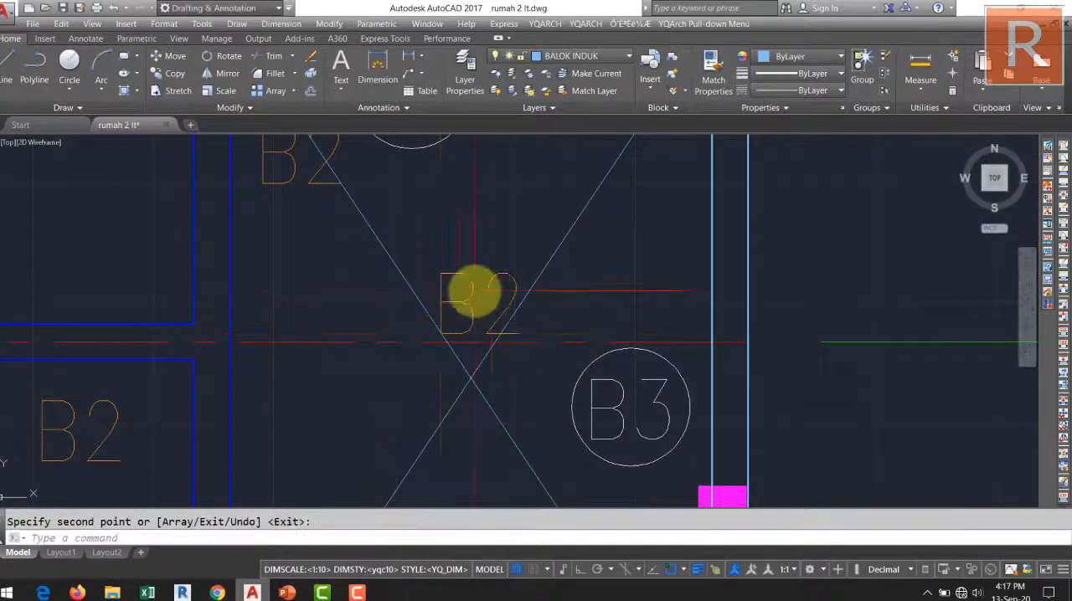
Change the copied B2 label just above the crossing of the diagonals to read "void".
{"action": "key", "text": "Escape"}
{"action": "double_click", "coordinate": [475, 293]}
{"action": "left_click_drag", "start_coordinate": [504, 290], "coordinate": [386, 303]}
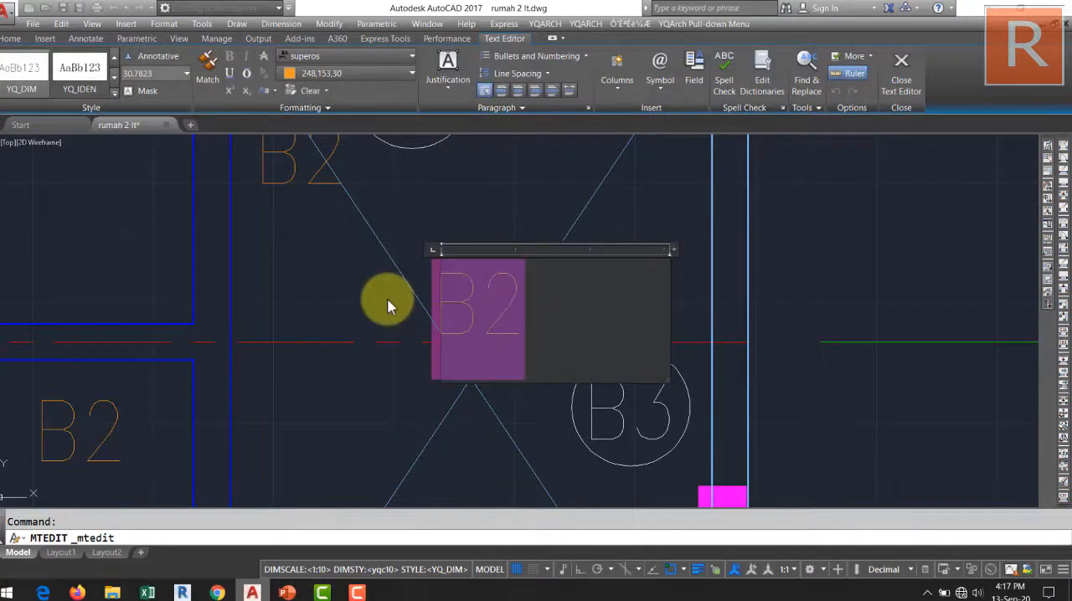
{"action": "type", "text": "V"}
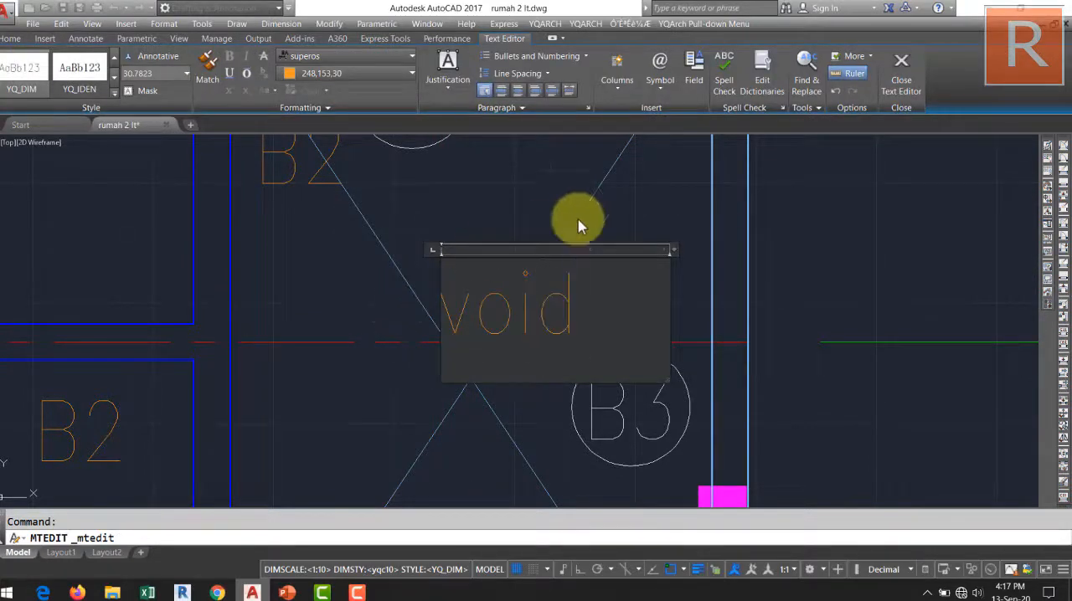
{"action": "left_click", "coordinate": [682, 214]}
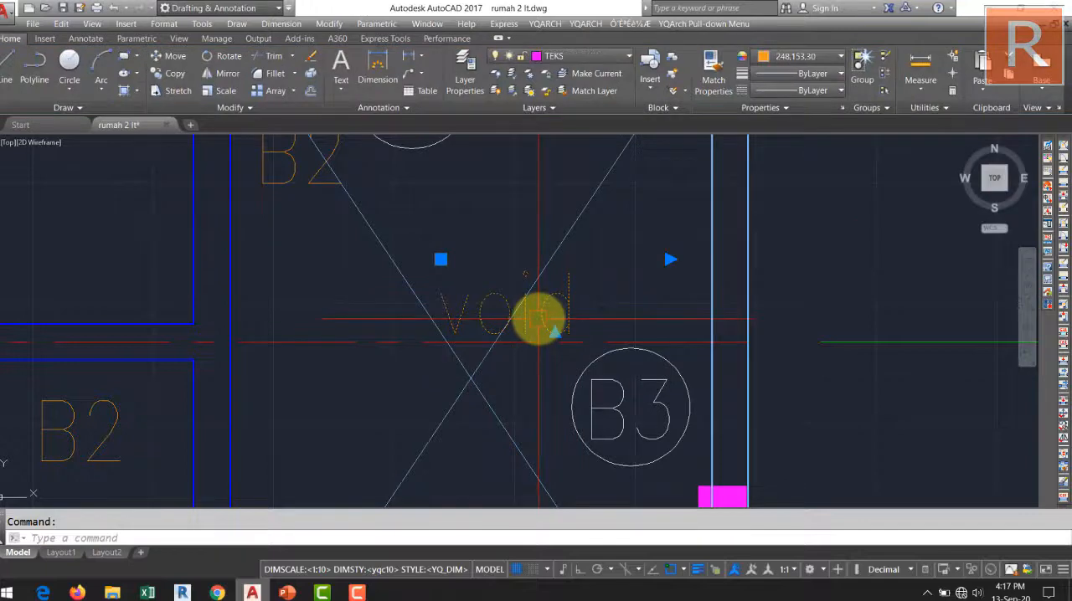
Move the void text slightly down to centre it over the crossing diagonals.
{"action": "key", "text": "Return"}
{"action": "left_click", "coordinate": [521, 317]}
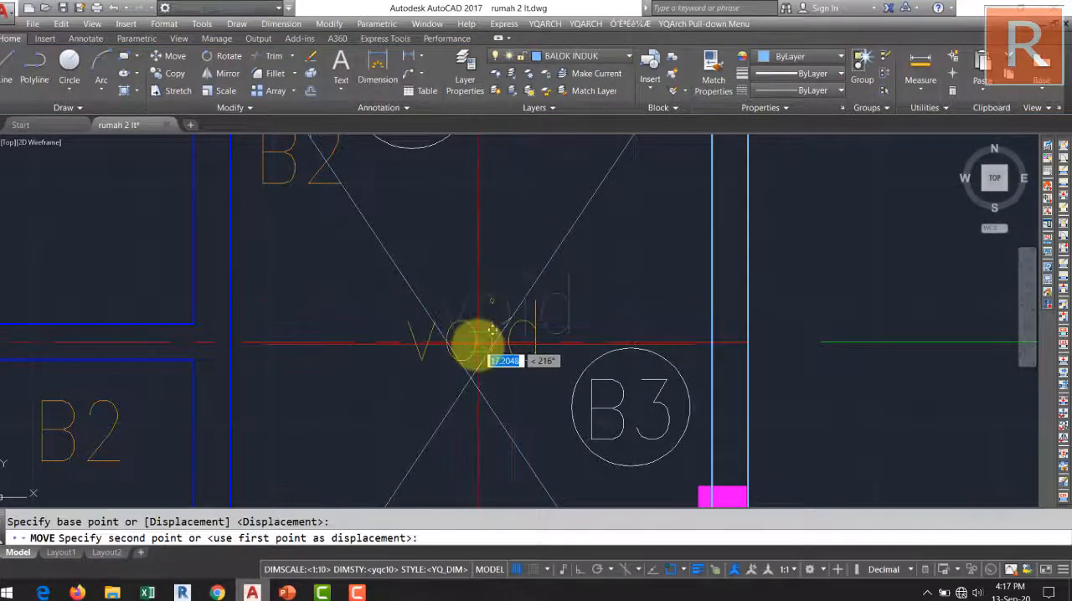
{"action": "left_click", "coordinate": [475, 344]}
Draw a rectangle framing the void text at the crossing of the diagonals.
{"action": "middle_click_drag", "start_coordinate": [457, 407], "coordinate": [479, 414]}
{"action": "type", "text": "re"}
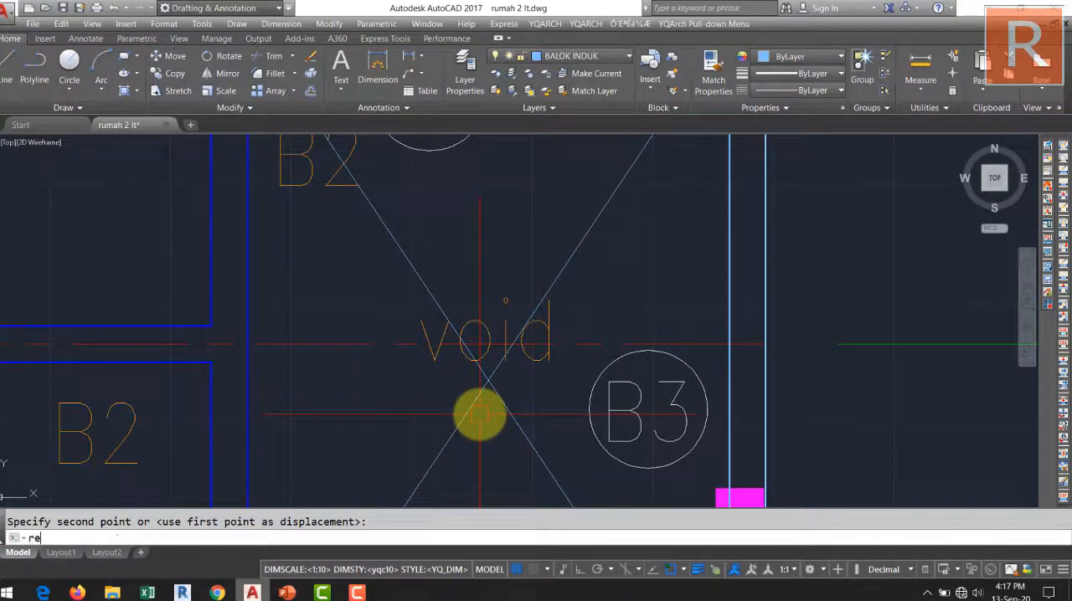
{"action": "type", "text": "c"}
{"action": "key", "text": "Return"}
{"action": "left_click", "coordinate": [396, 292]}
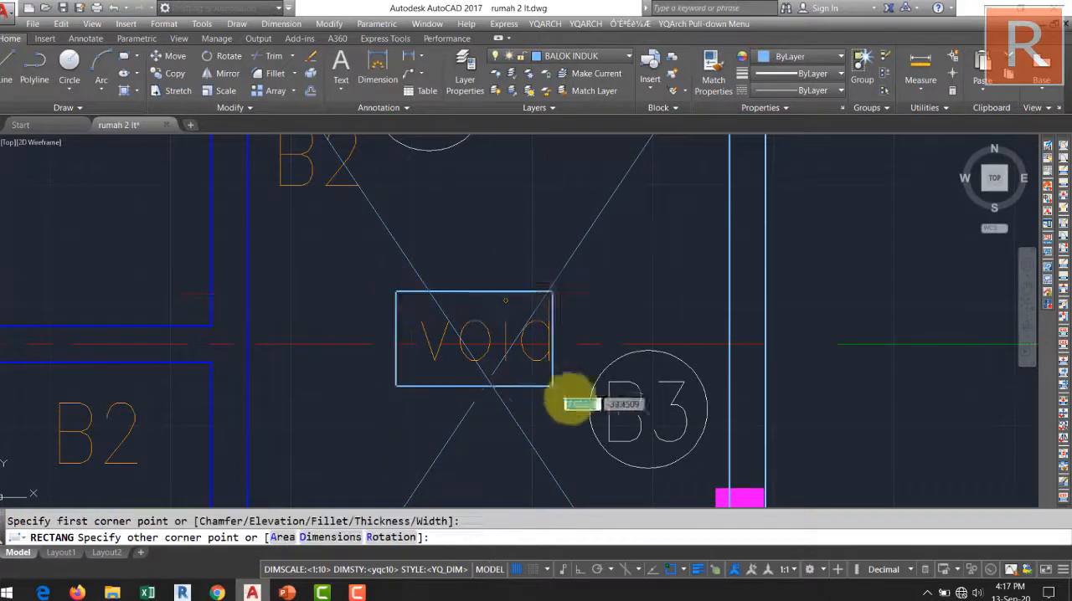
{"action": "left_click", "coordinate": [569, 376]}
Move the void text together with its rectangular frame down between the lower arms of the crossing diagonals, beside the B2 label.
{"action": "scroll", "coordinate": [567, 397], "scroll_direction": "down", "scroll_amount": 5}
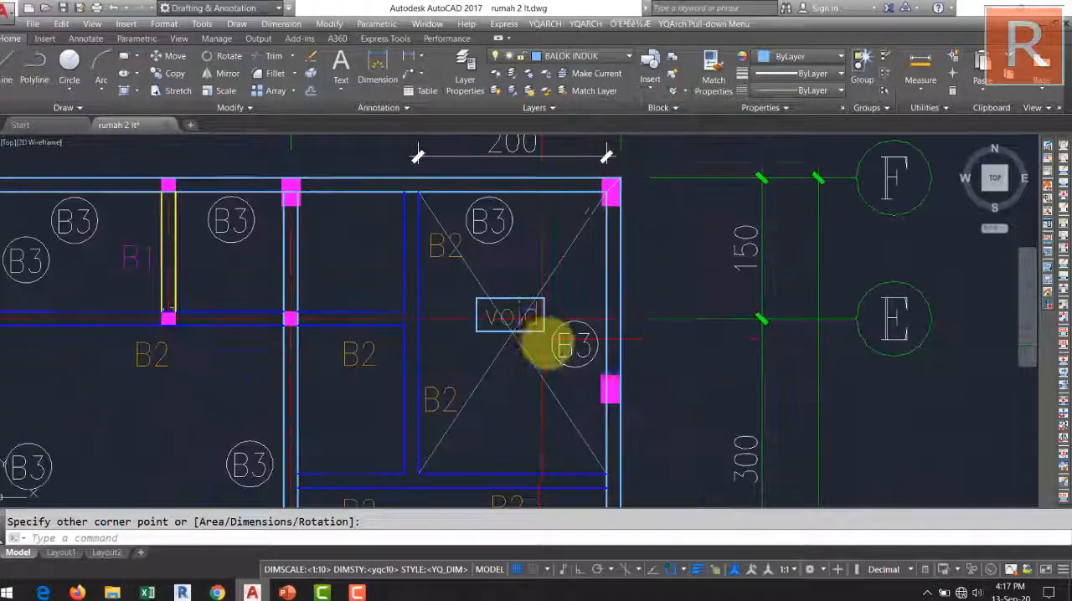
{"action": "scroll", "coordinate": [573, 280], "scroll_direction": "up", "scroll_amount": 3}
{"action": "scroll", "coordinate": [575, 264], "scroll_direction": "down", "scroll_amount": 4}
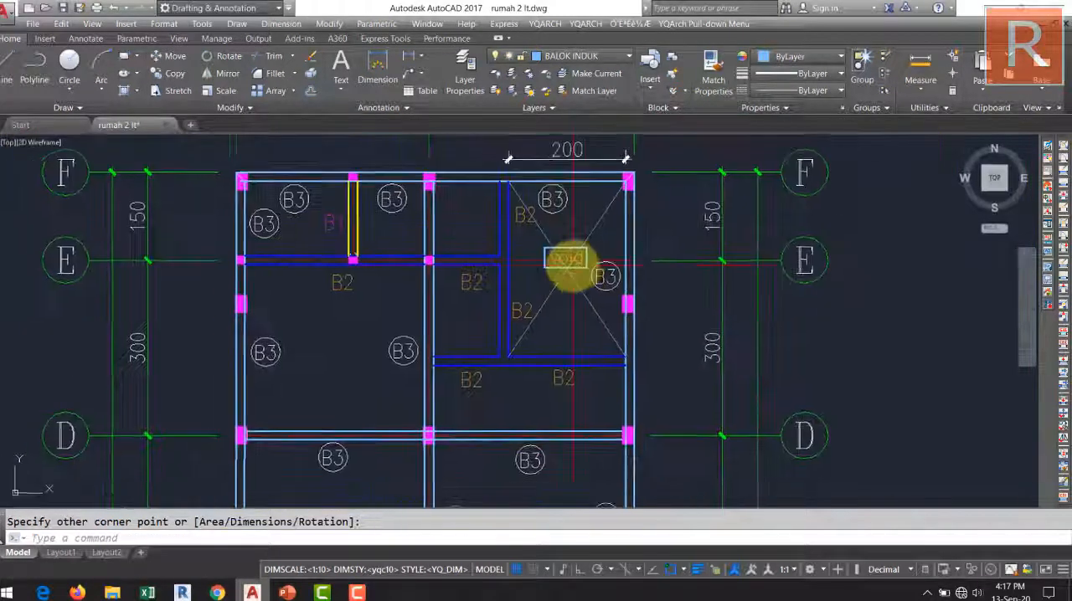
{"action": "scroll", "coordinate": [574, 263], "scroll_direction": "up", "scroll_amount": 7}
{"action": "left_click", "coordinate": [610, 292]}
{"action": "left_click", "coordinate": [591, 230]}
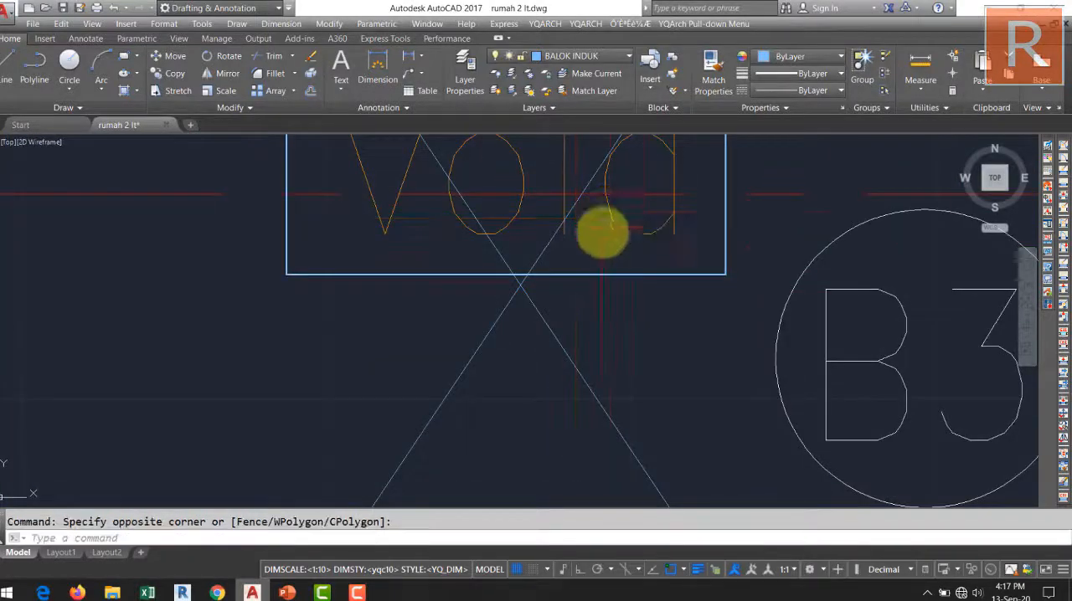
{"action": "left_click", "coordinate": [641, 279]}
{"action": "left_click", "coordinate": [622, 242]}
{"action": "scroll", "coordinate": [628, 251], "scroll_direction": "down", "scroll_amount": 4}
{"action": "type", "text": "m"}
{"action": "key", "text": "Return"}
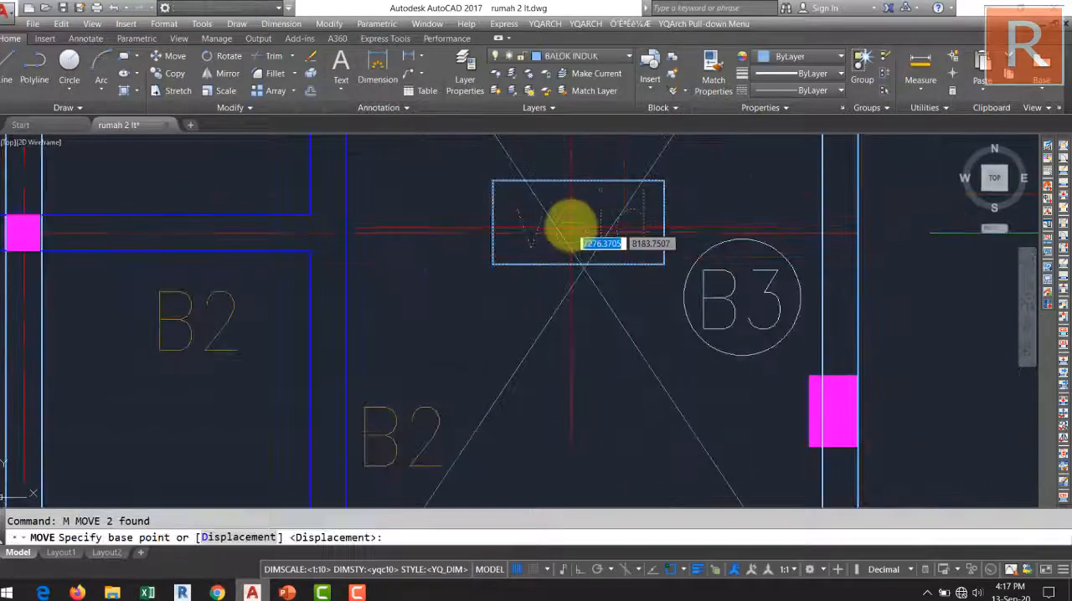
{"action": "left_click", "coordinate": [575, 232]}
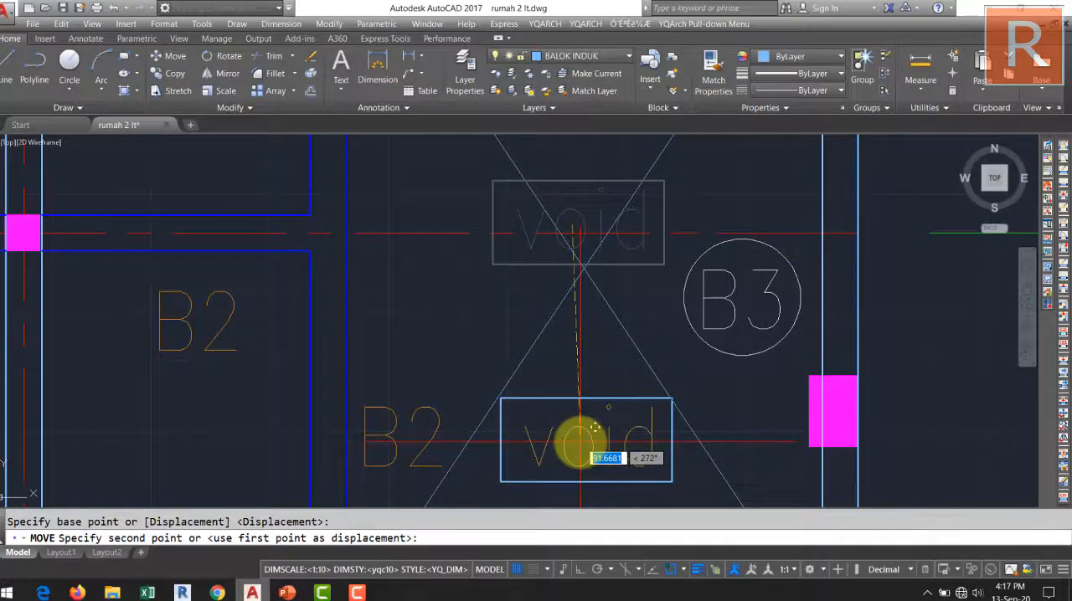
{"action": "left_click", "coordinate": [580, 442]}
Set the colour of the void text to yellow 241,235,31.
{"action": "scroll", "coordinate": [591, 419], "scroll_direction": "down", "scroll_amount": 4}
{"action": "scroll", "coordinate": [583, 304], "scroll_direction": "up", "scroll_amount": 5}
{"action": "left_click", "coordinate": [583, 304]}
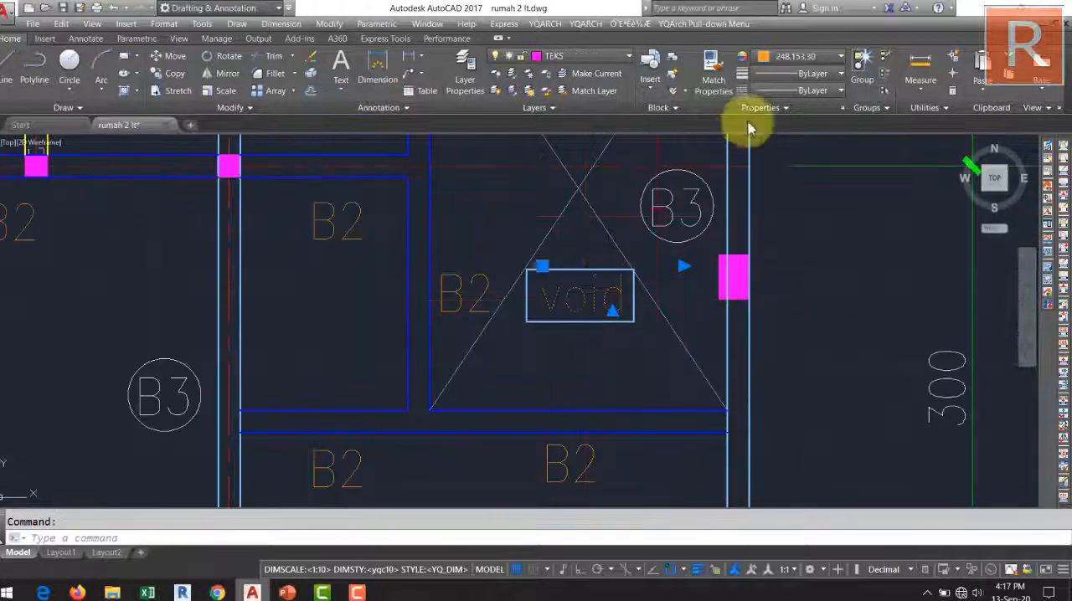
{"action": "left_click", "coordinate": [817, 59]}
{"action": "left_click", "coordinate": [777, 136]}
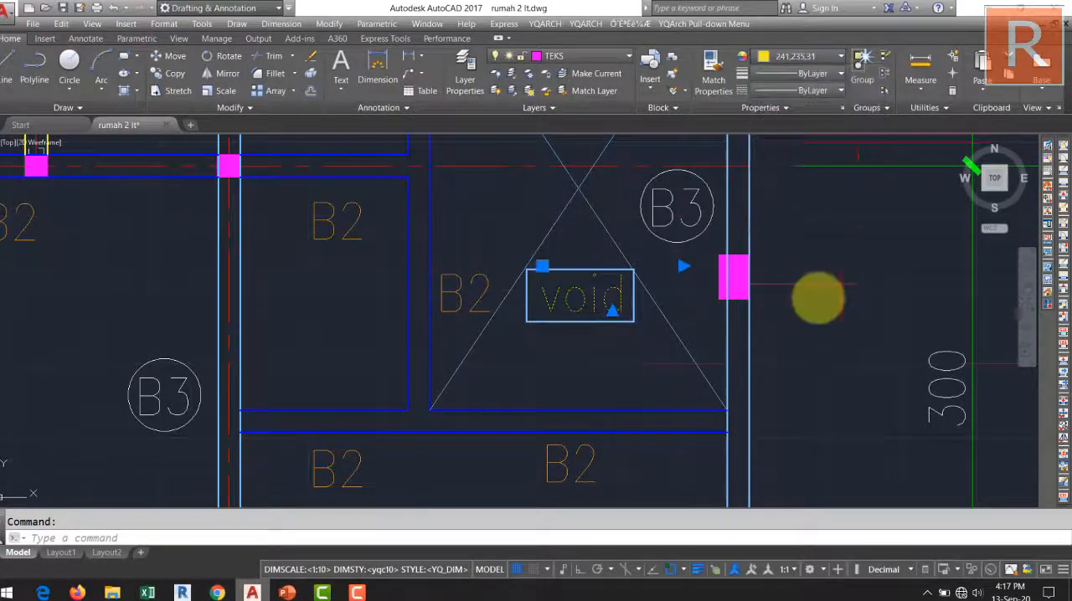
{"action": "left_click", "coordinate": [820, 385]}
{"action": "key", "text": "Escape"}
Match the properties of the void text onto its surrounding rectangle.
{"action": "scroll", "coordinate": [683, 364], "scroll_direction": "down", "scroll_amount": 2}
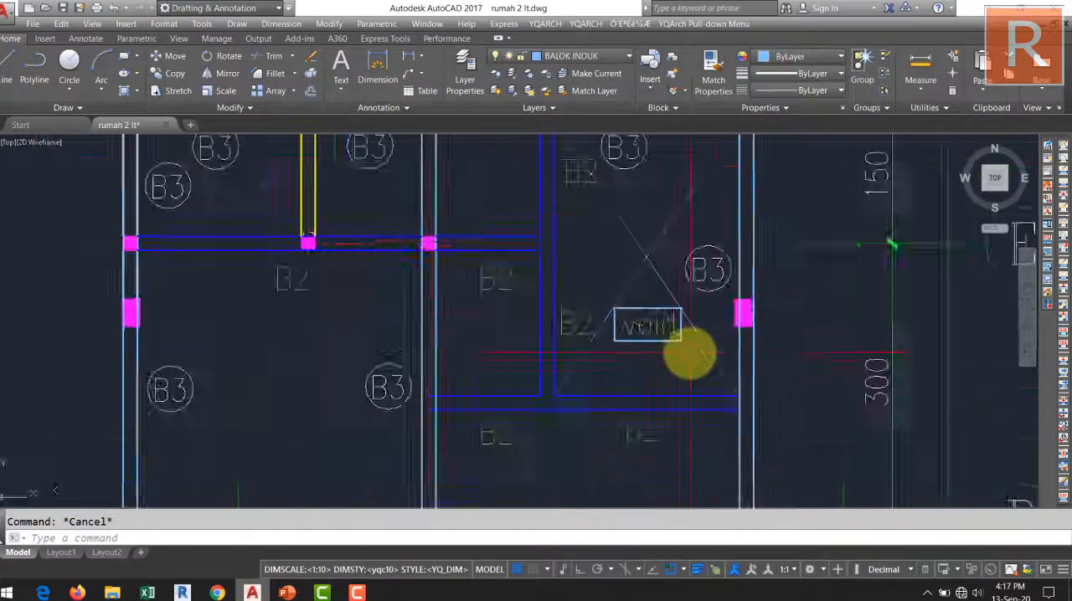
{"action": "scroll", "coordinate": [689, 354], "scroll_direction": "up", "scroll_amount": 4}
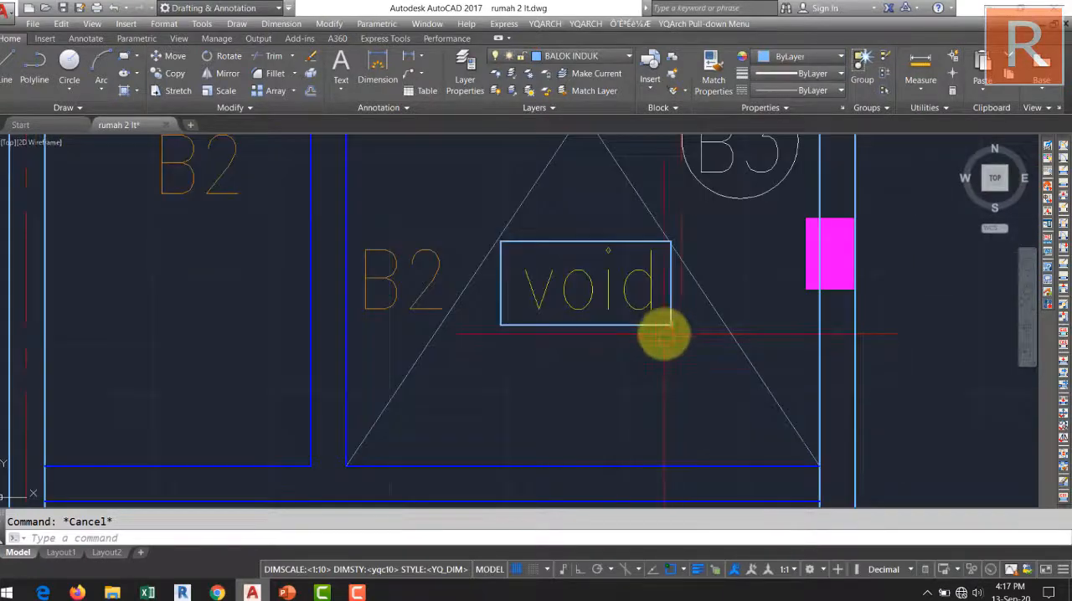
{"action": "left_click", "coordinate": [644, 289]}
{"action": "left_click", "coordinate": [641, 323]}
{"action": "left_click", "coordinate": [636, 359]}
Review the whole beam plan from grid line F to A, examining the beam labels and the void bay.
{"action": "scroll", "coordinate": [574, 287], "scroll_direction": "down", "scroll_amount": 6}
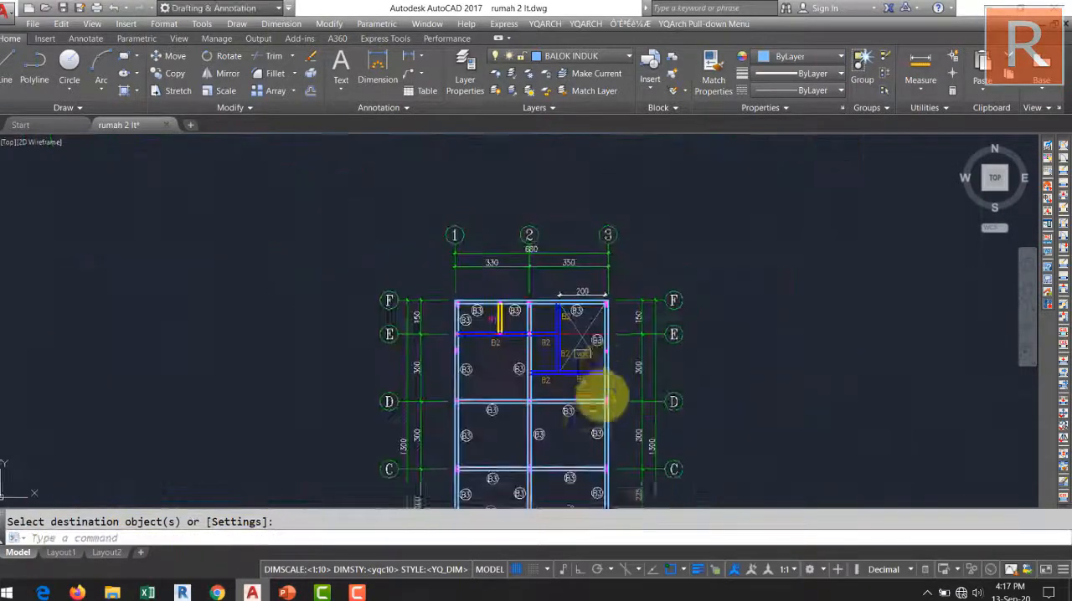
{"action": "middle_click_drag", "start_coordinate": [596, 394], "coordinate": [617, 335]}
{"action": "middle_click_drag", "start_coordinate": [598, 371], "coordinate": [500, 362]}
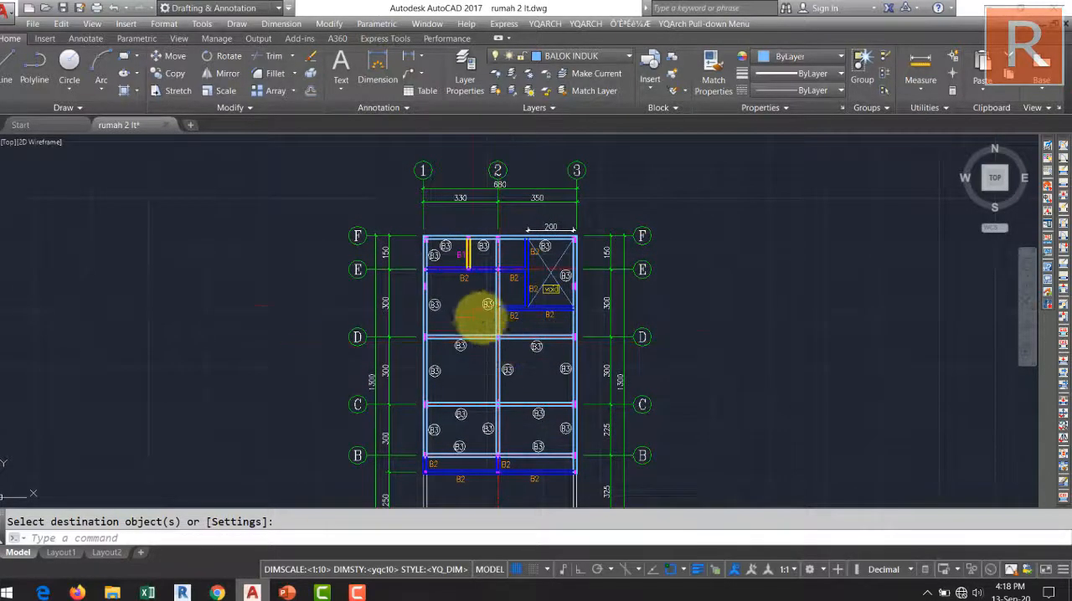
{"action": "scroll", "coordinate": [473, 304], "scroll_direction": "up", "scroll_amount": 4}
{"action": "middle_click_drag", "start_coordinate": [500, 291], "coordinate": [476, 344]}
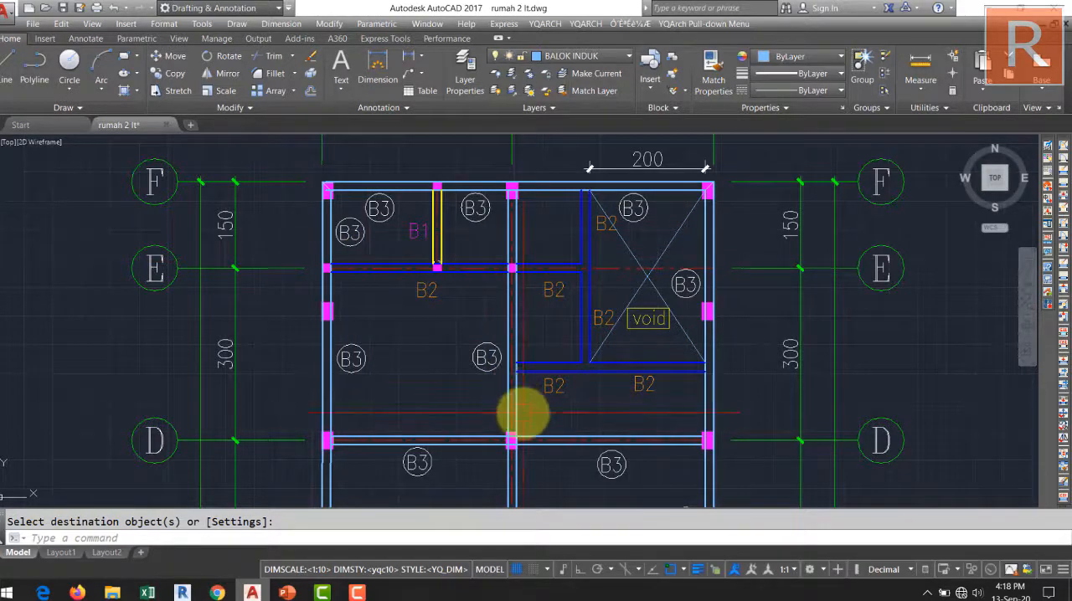
{"action": "middle_click_drag", "start_coordinate": [522, 411], "coordinate": [483, 193]}
{"action": "mouse_move", "coordinate": [469, 381]}
{"action": "middle_mouse_down"}
{"action": "mouse_move", "coordinate": [483, 251]}
{"action": "mouse_move", "coordinate": [414, 276]}
{"action": "mouse_move", "coordinate": [425, 360]}
{"action": "mouse_move", "coordinate": [462, 275]}
{"action": "mouse_move", "coordinate": [454, 335]}
{"action": "middle_mouse_up"}
{"action": "scroll", "coordinate": [414, 276], "scroll_direction": "down", "scroll_amount": 4}
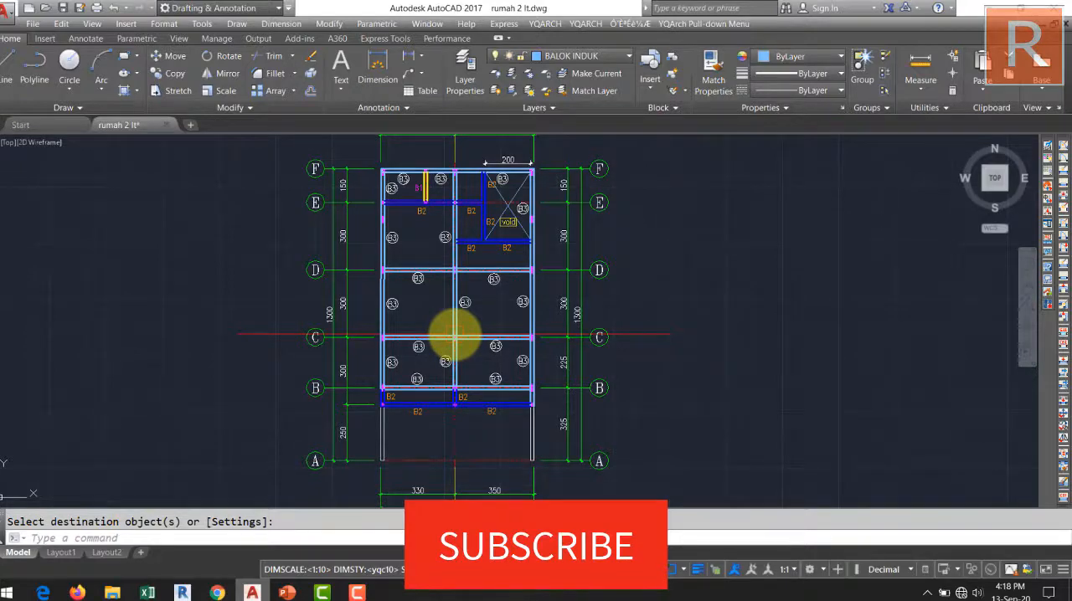
{"action": "middle_click_drag", "start_coordinate": [494, 348], "coordinate": [467, 399]}
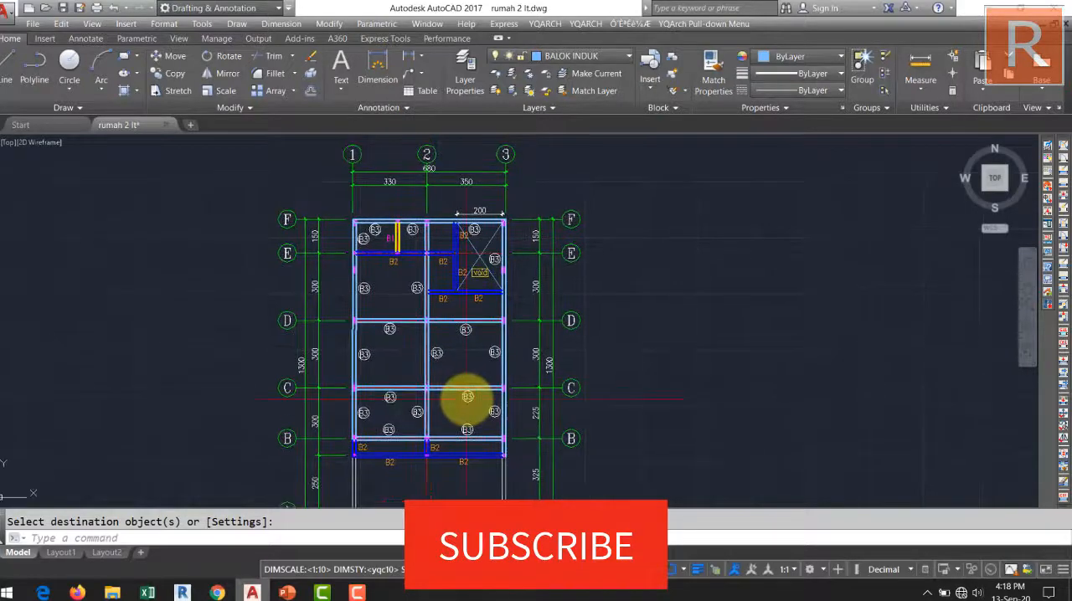